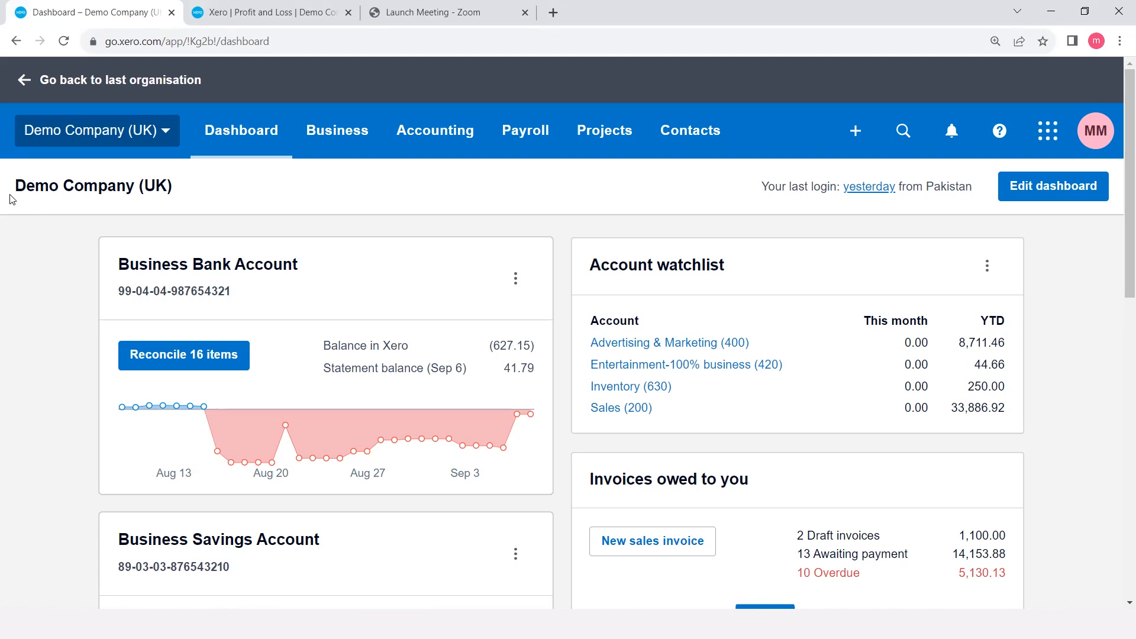
Step: Open the financial settings of the demo company from the advanced accounting settings
{"action": "left_click", "coordinate": [444, 157]}
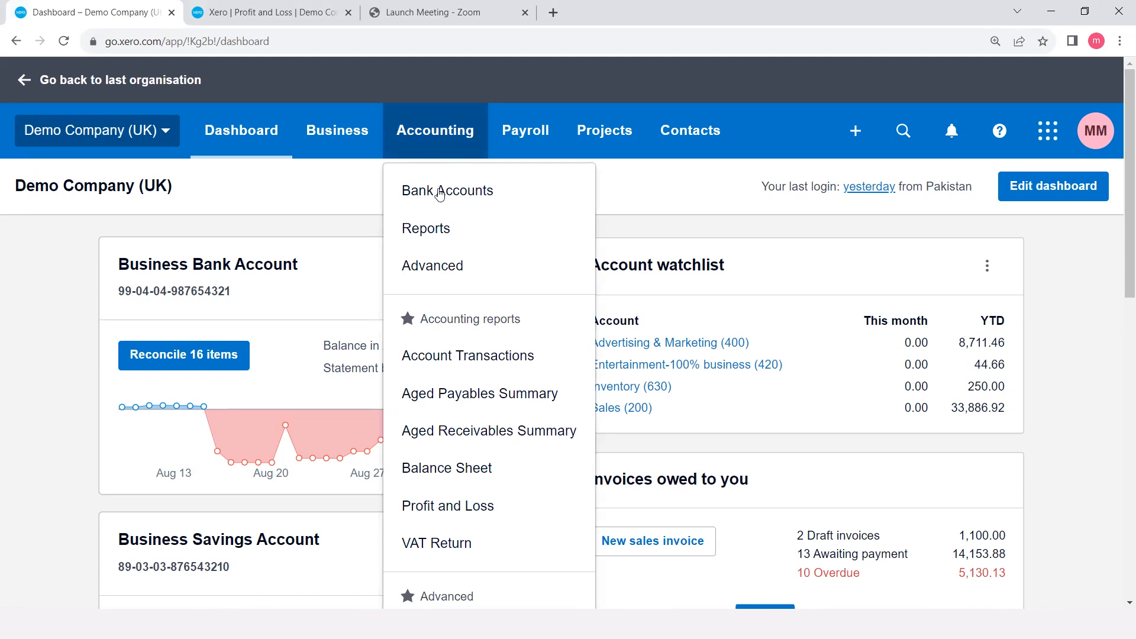
{"action": "left_click", "coordinate": [446, 270]}
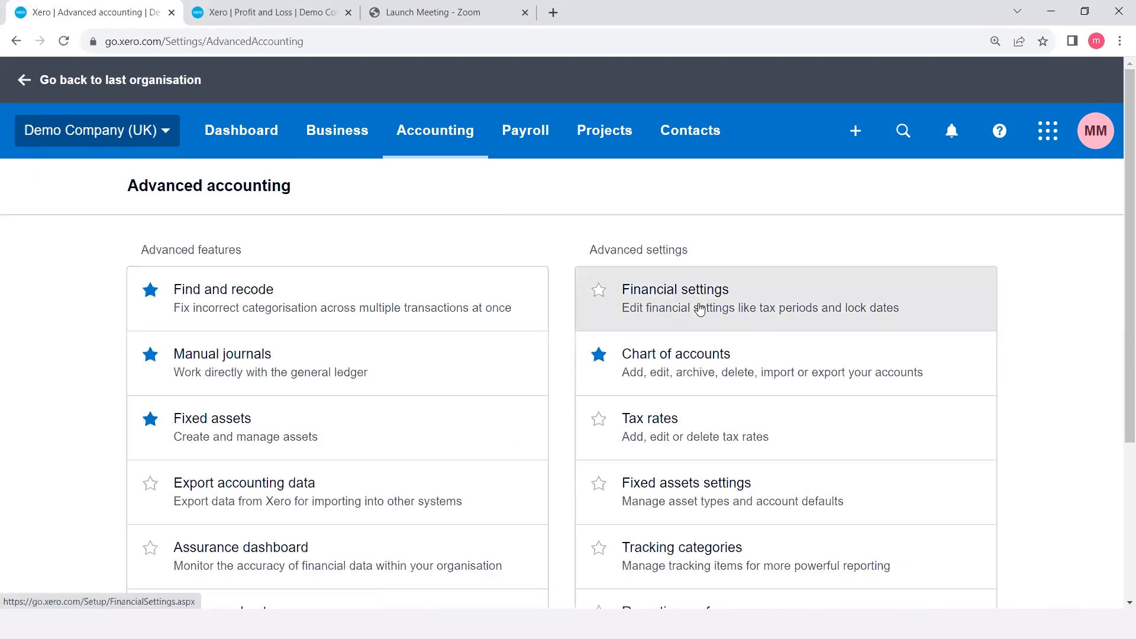
{"action": "left_click", "coordinate": [700, 308]}
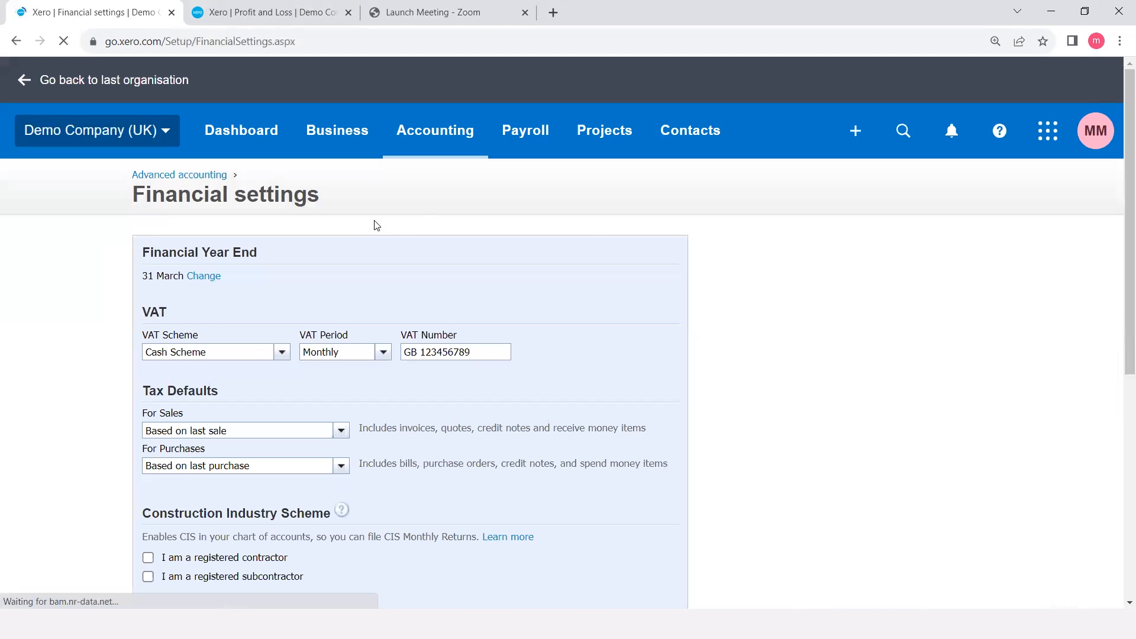
{"action": "key", "text": "ctrl+plus"}
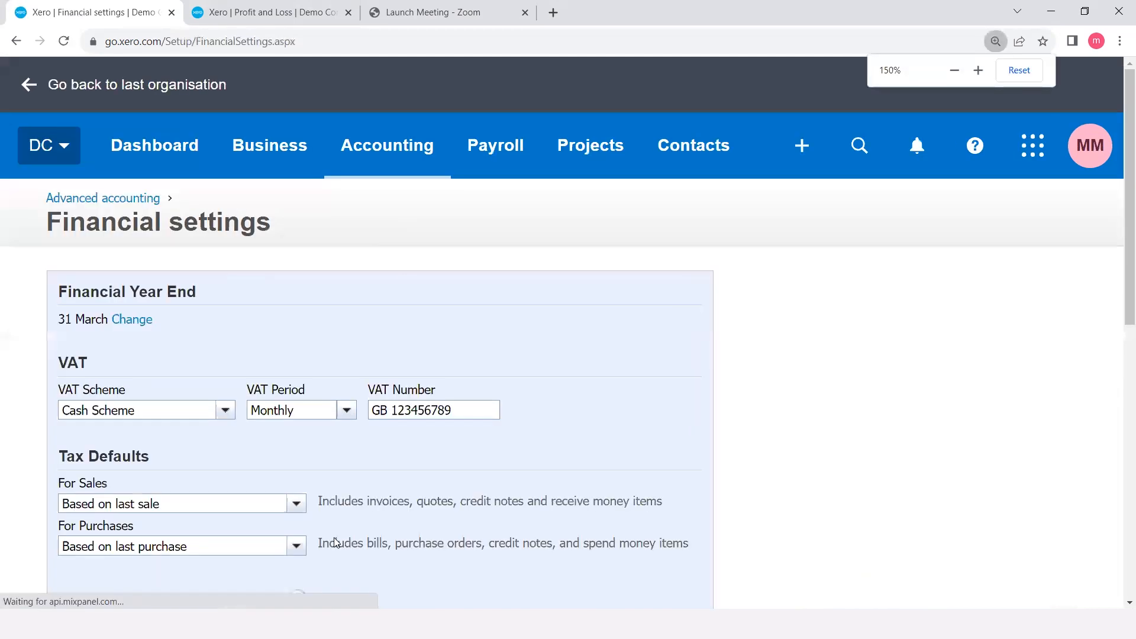
Step: Review the financial settings through to the time zone, including the calendar for the lock date that exempts advisers
{"action": "scroll", "coordinate": [335, 538], "scroll_direction": "down", "scroll_amount": 3}
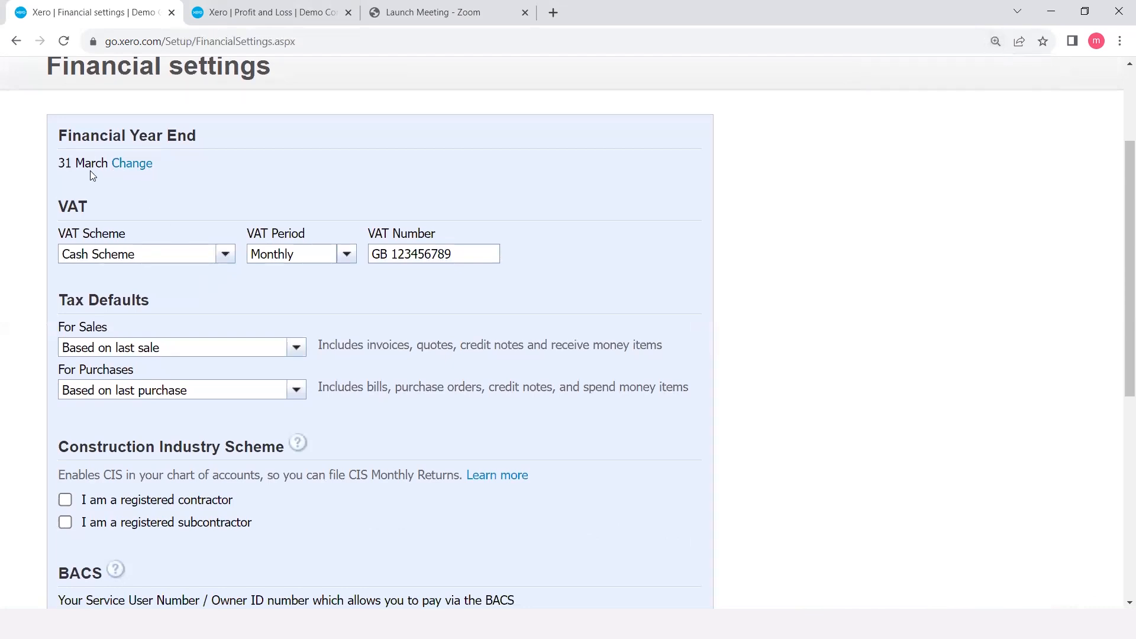
{"action": "scroll", "coordinate": [166, 240], "scroll_direction": "down", "scroll_amount": 3}
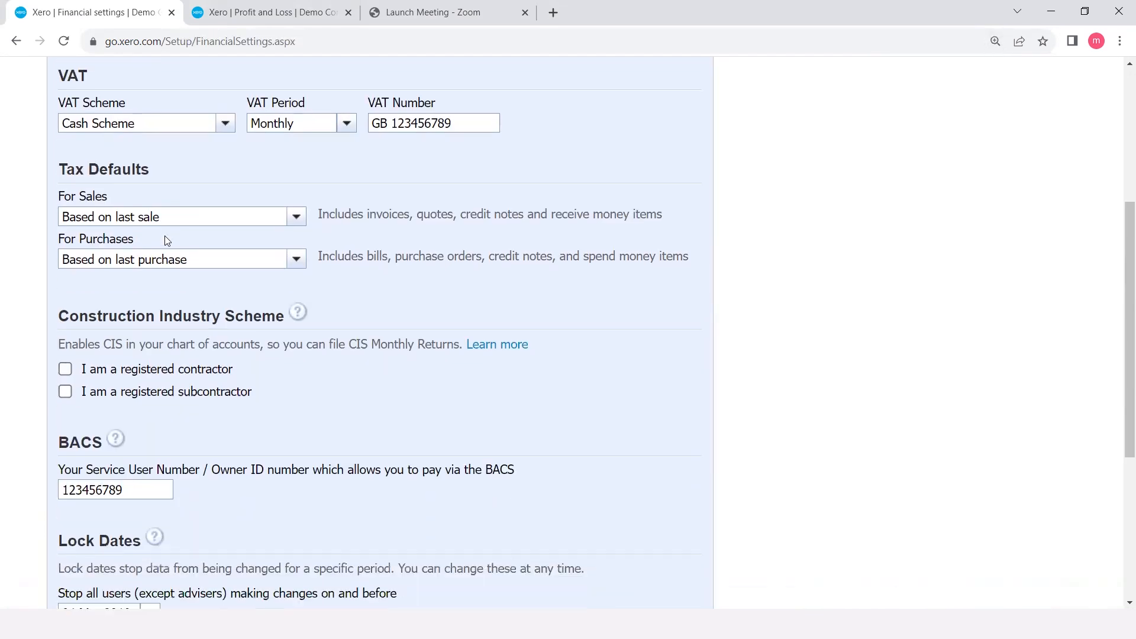
{"action": "scroll", "coordinate": [188, 449], "scroll_direction": "down", "scroll_amount": 3}
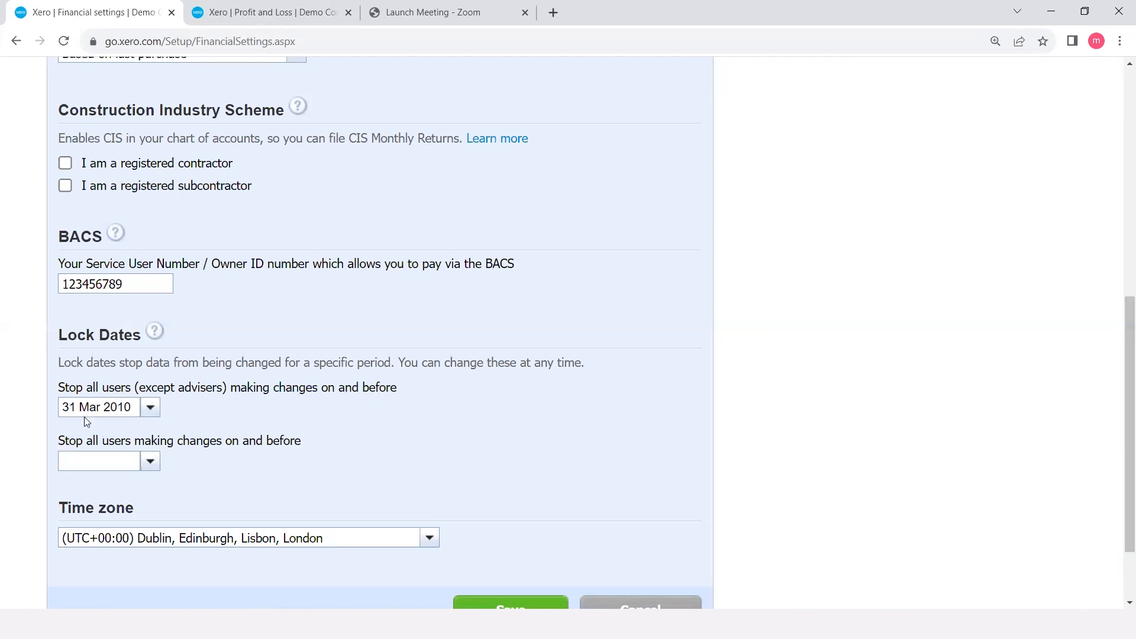
{"action": "left_click", "coordinate": [151, 409]}
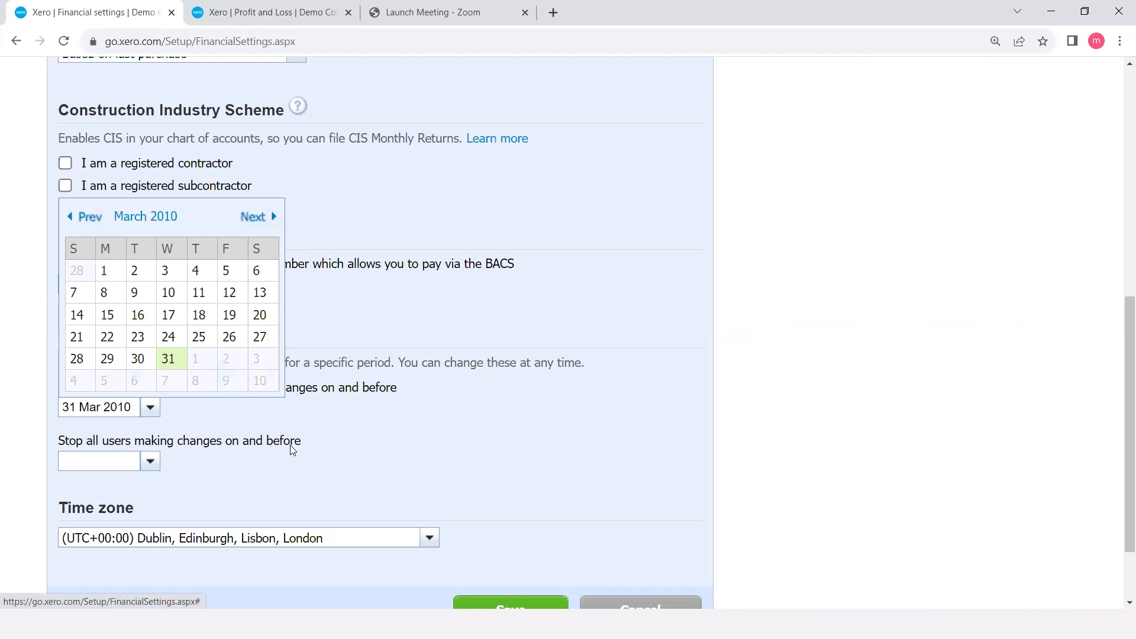
{"action": "left_click", "coordinate": [329, 457]}
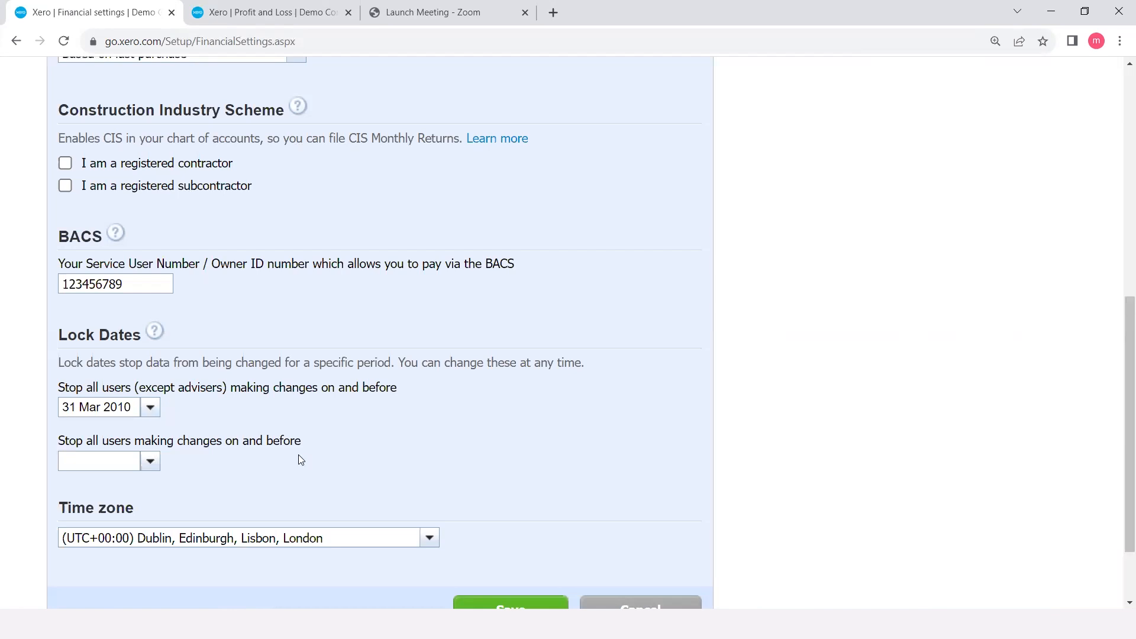
{"action": "scroll", "coordinate": [298, 459], "scroll_direction": "down", "scroll_amount": 1}
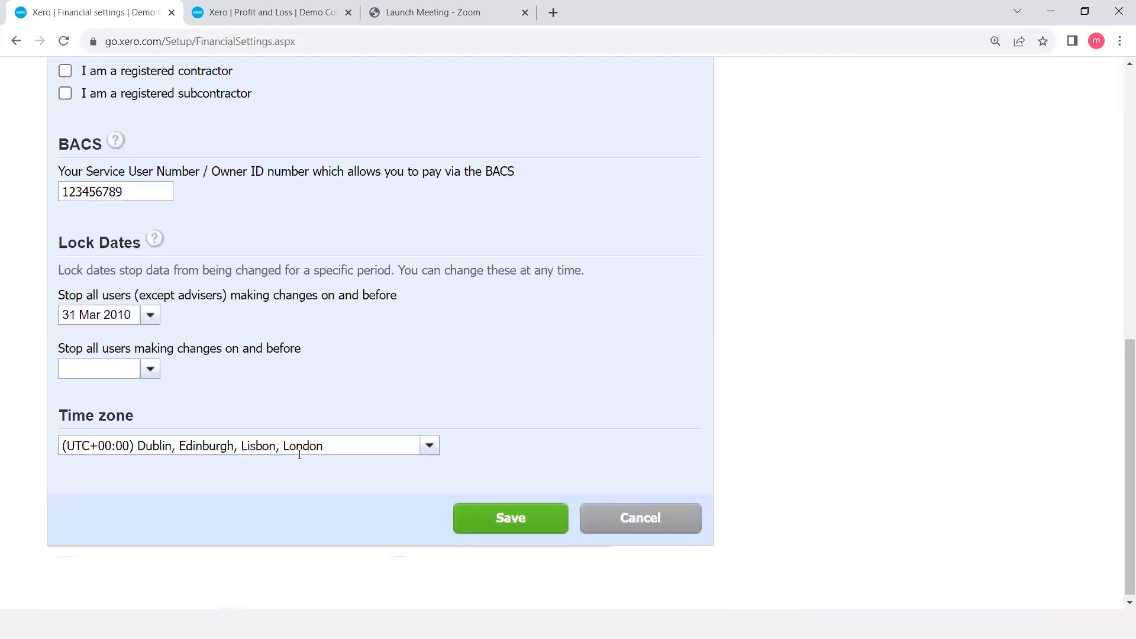
{"action": "scroll", "coordinate": [299, 455], "scroll_direction": "up", "scroll_amount": 8}
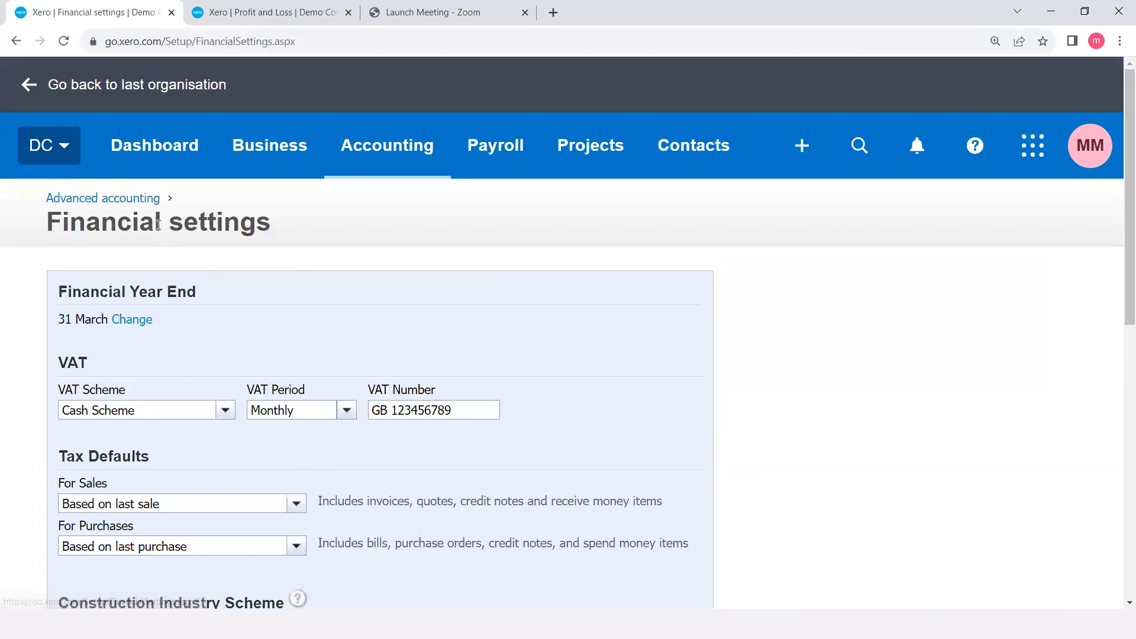
Step: Open the payroll overview and view the available payroll functions
{"action": "left_click", "coordinate": [510, 143]}
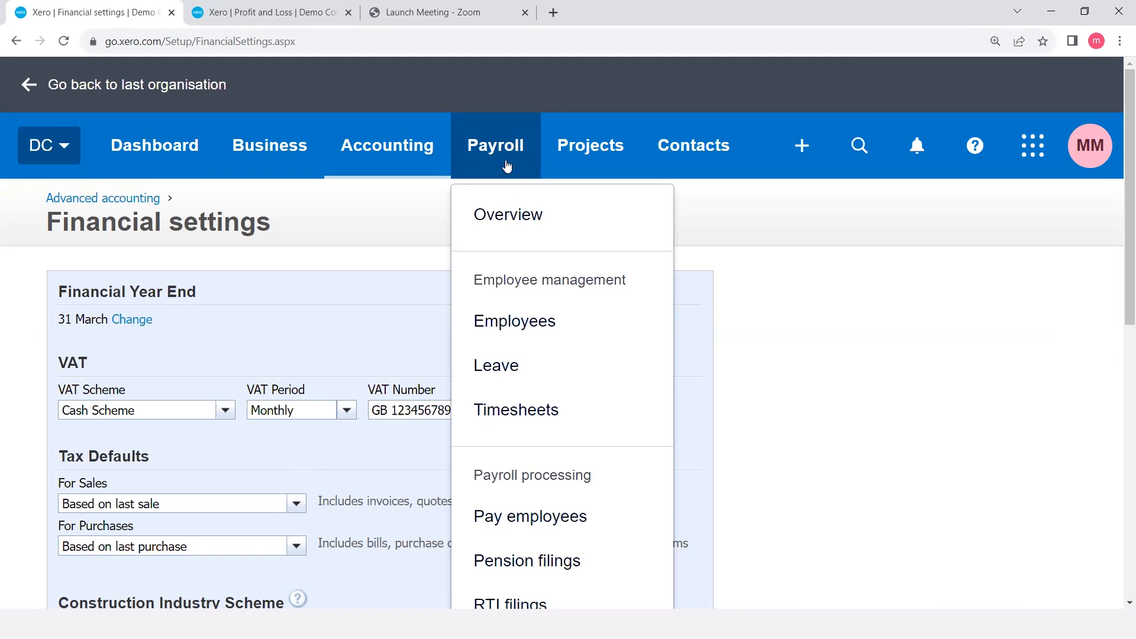
{"action": "left_click", "coordinate": [507, 166]}
{"action": "left_click", "coordinate": [504, 158]}
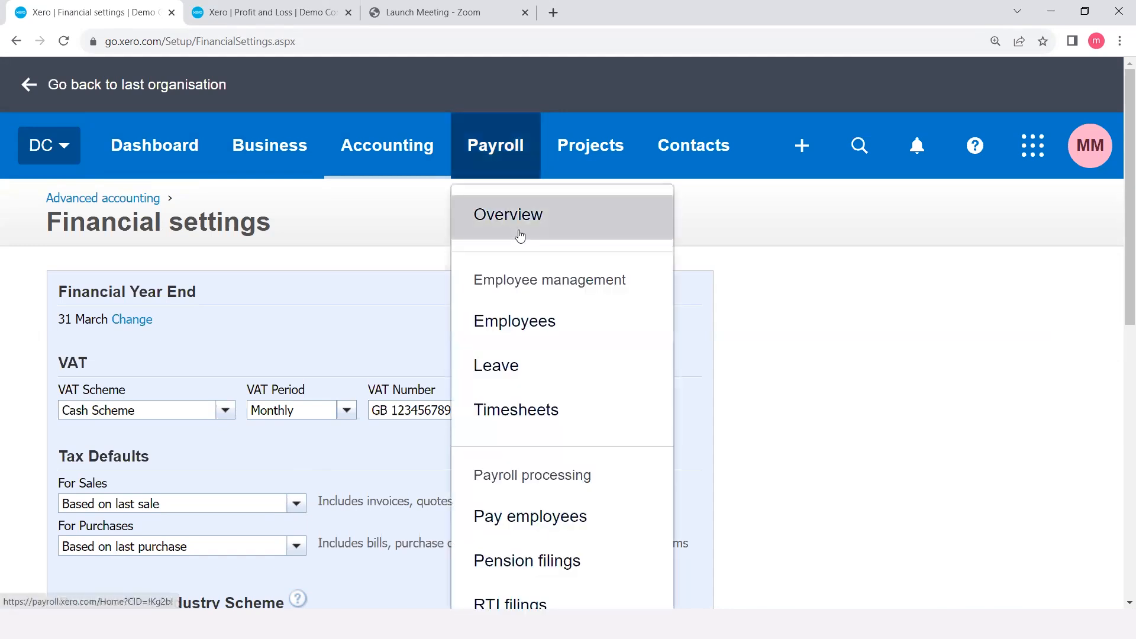
{"action": "left_click", "coordinate": [521, 235]}
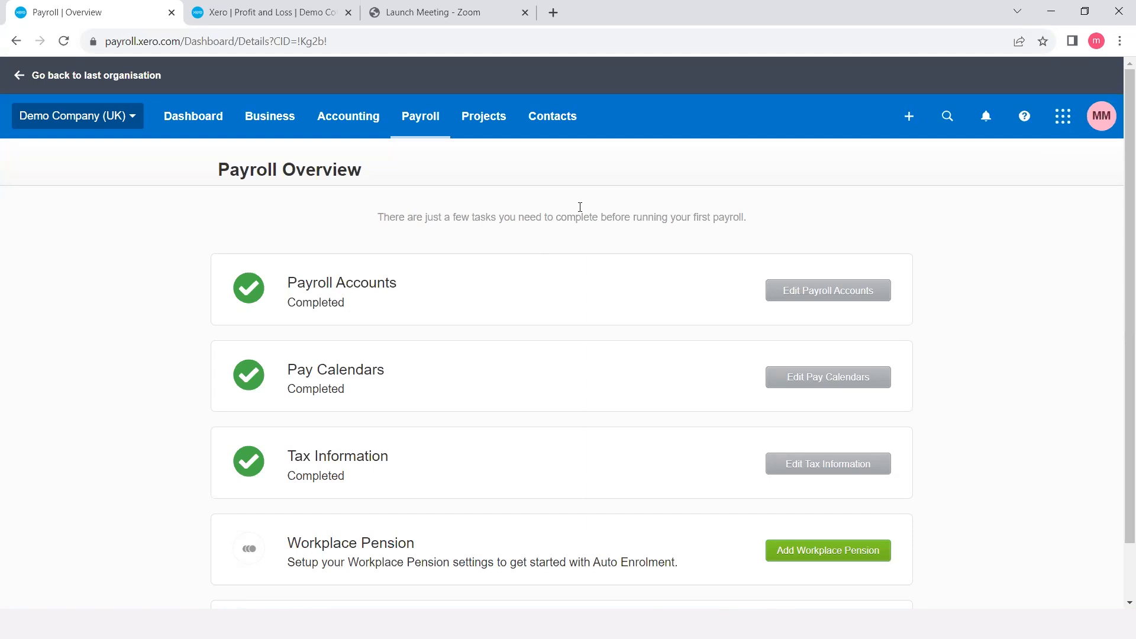
{"action": "left_click", "coordinate": [434, 130]}
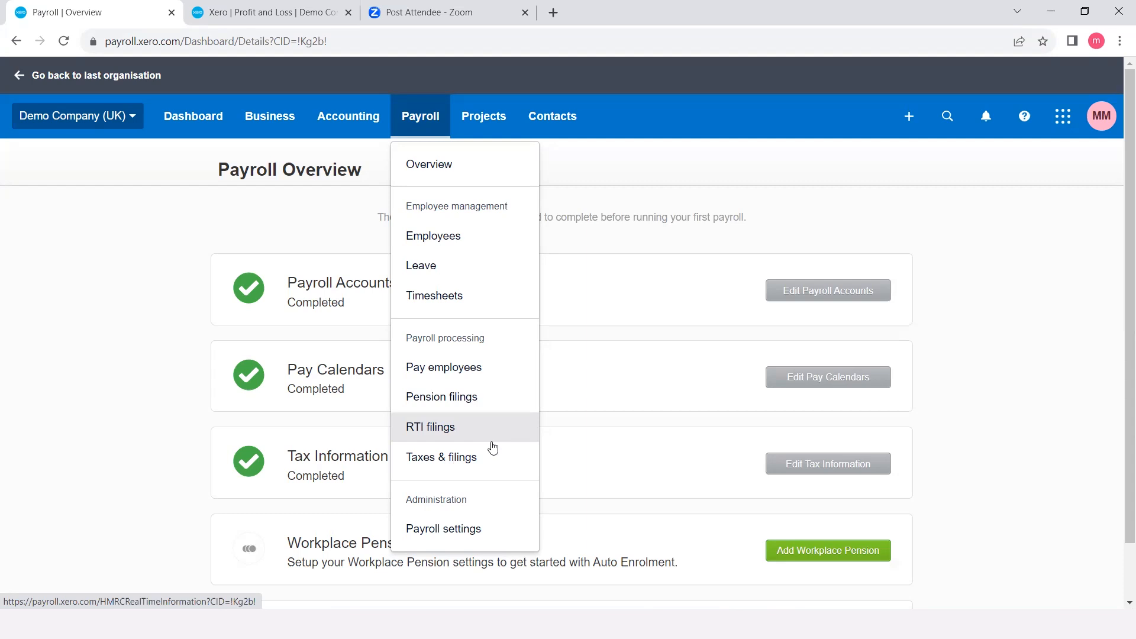
Step: Return to the dashboard and open the items waiting for reconciliation in the Business Bank Account
{"action": "left_click", "coordinate": [194, 129]}
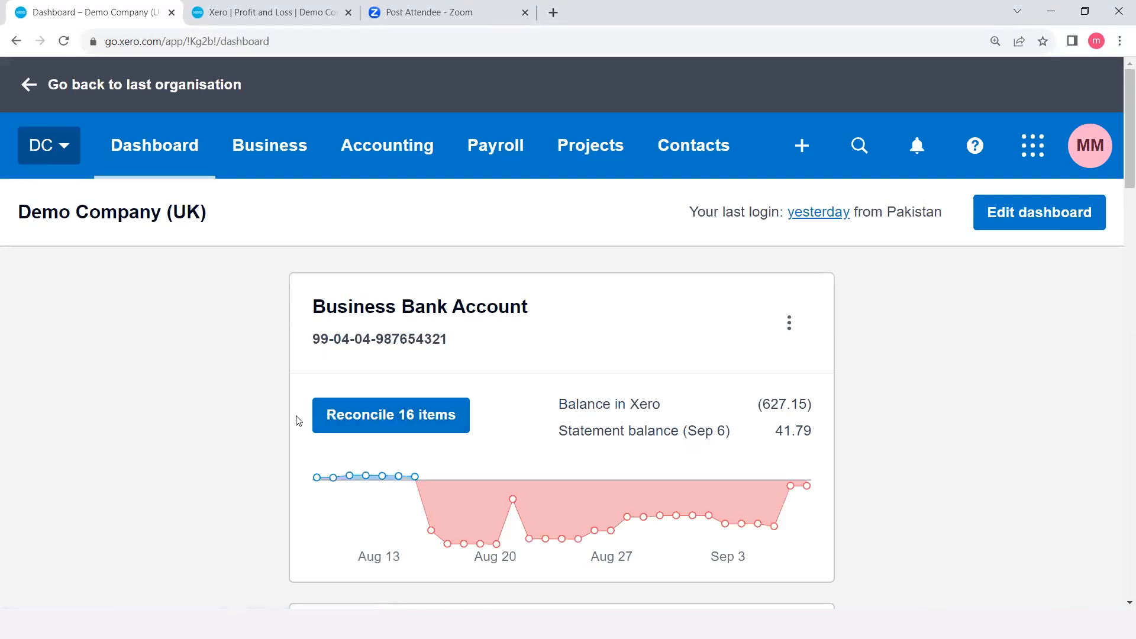
{"action": "key", "text": "ctrl+minus"}
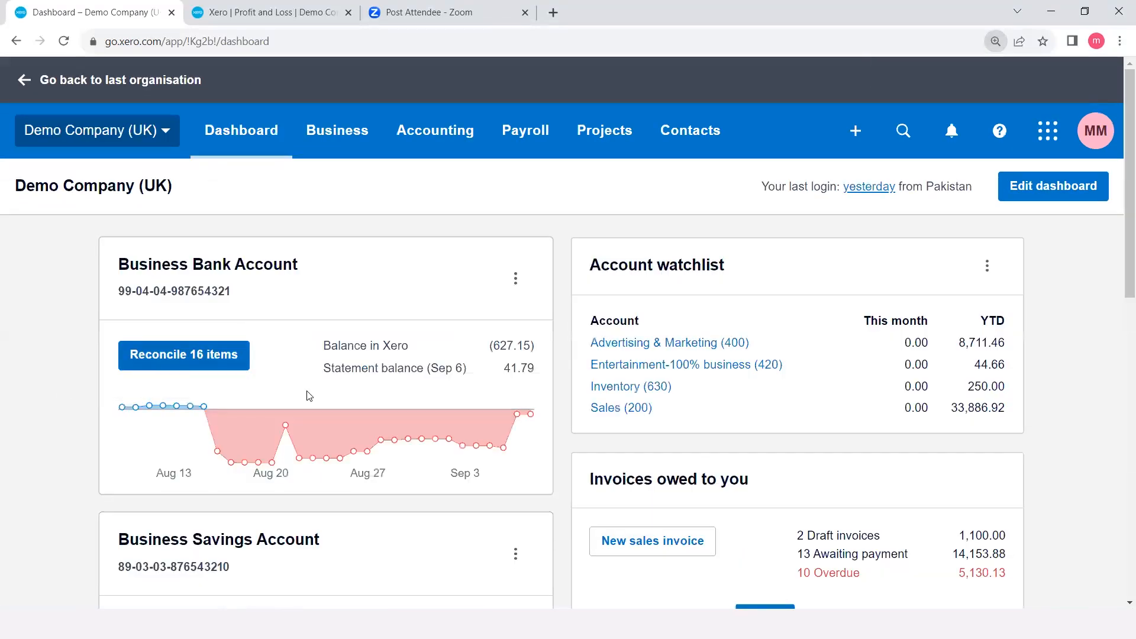
{"action": "left_click", "coordinate": [200, 357]}
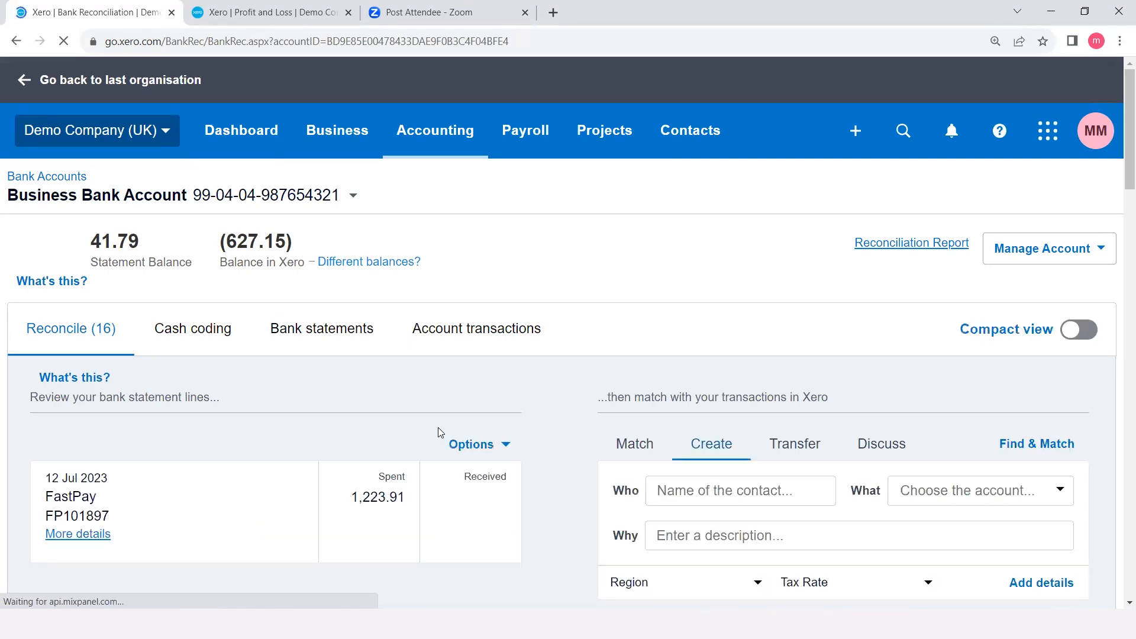
Step: View the statement details of the 22 Aug 2023 Jakaranda Maple Systems deposit, and close them
{"action": "scroll", "coordinate": [438, 428], "scroll_direction": "down", "scroll_amount": 3}
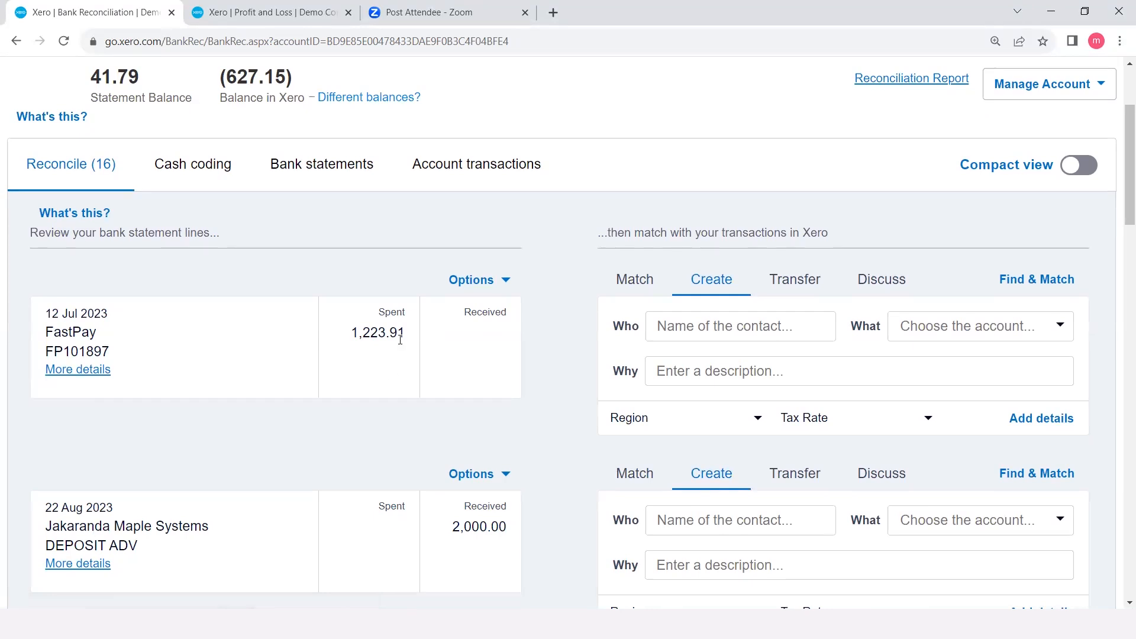
{"action": "scroll", "coordinate": [399, 343], "scroll_direction": "down", "scroll_amount": 4}
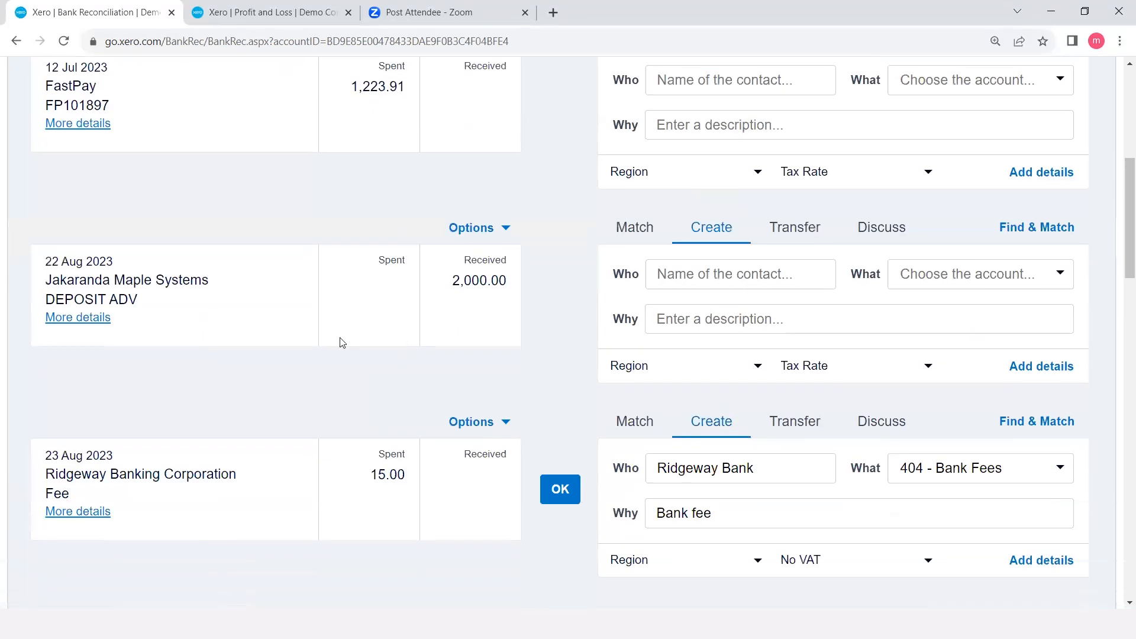
{"action": "left_click", "coordinate": [81, 319]}
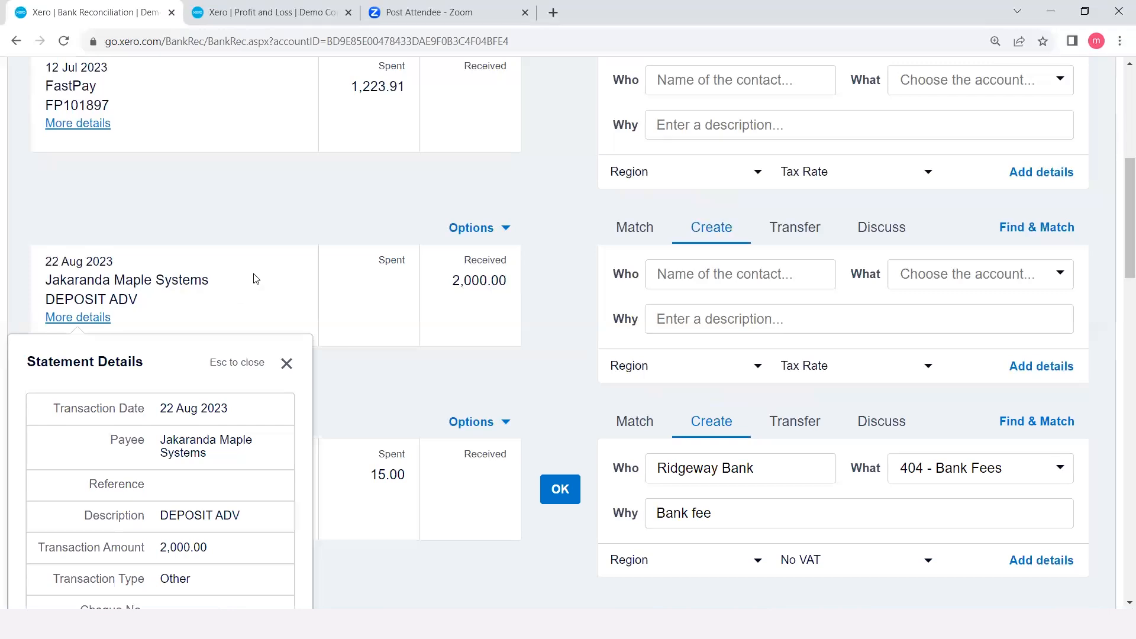
{"action": "left_click", "coordinate": [286, 364]}
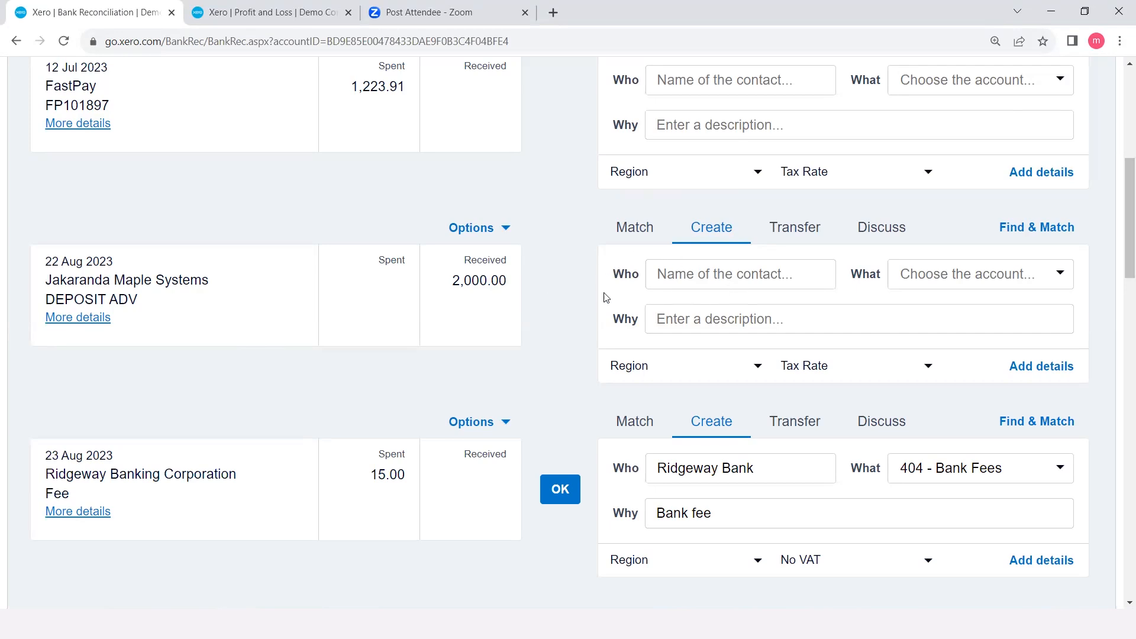
Step: Examine the transactions available to match the Jakaranda Maple Systems deposit, and cancel the matching
{"action": "left_click", "coordinate": [641, 231]}
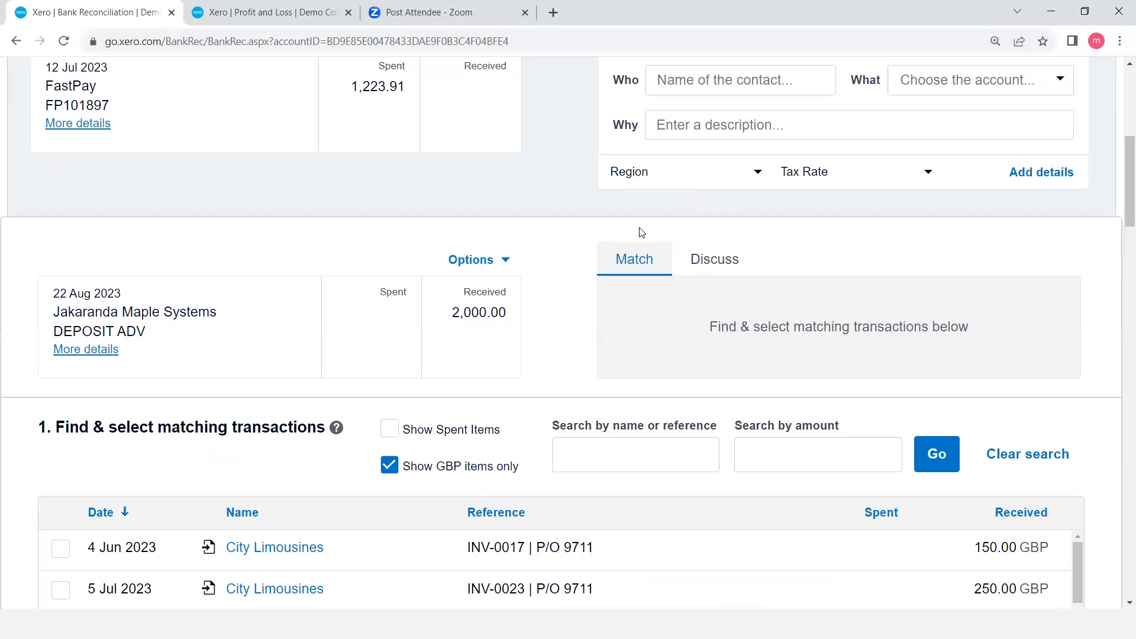
{"action": "scroll", "coordinate": [846, 401], "scroll_direction": "down", "scroll_amount": 7}
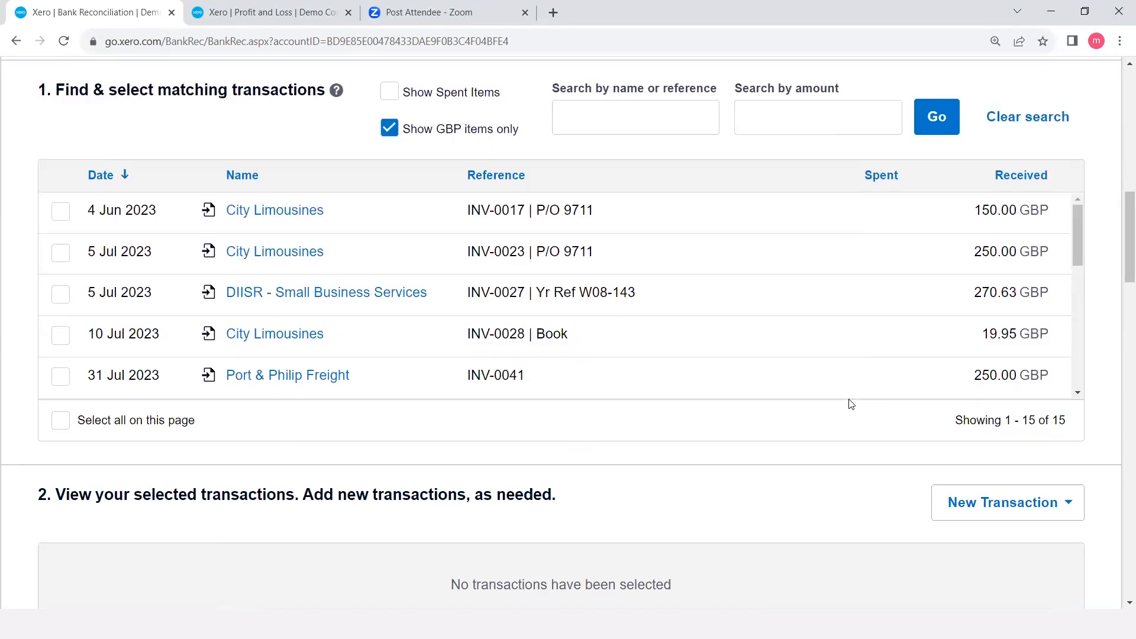
{"action": "scroll", "coordinate": [850, 405], "scroll_direction": "down", "scroll_amount": 4}
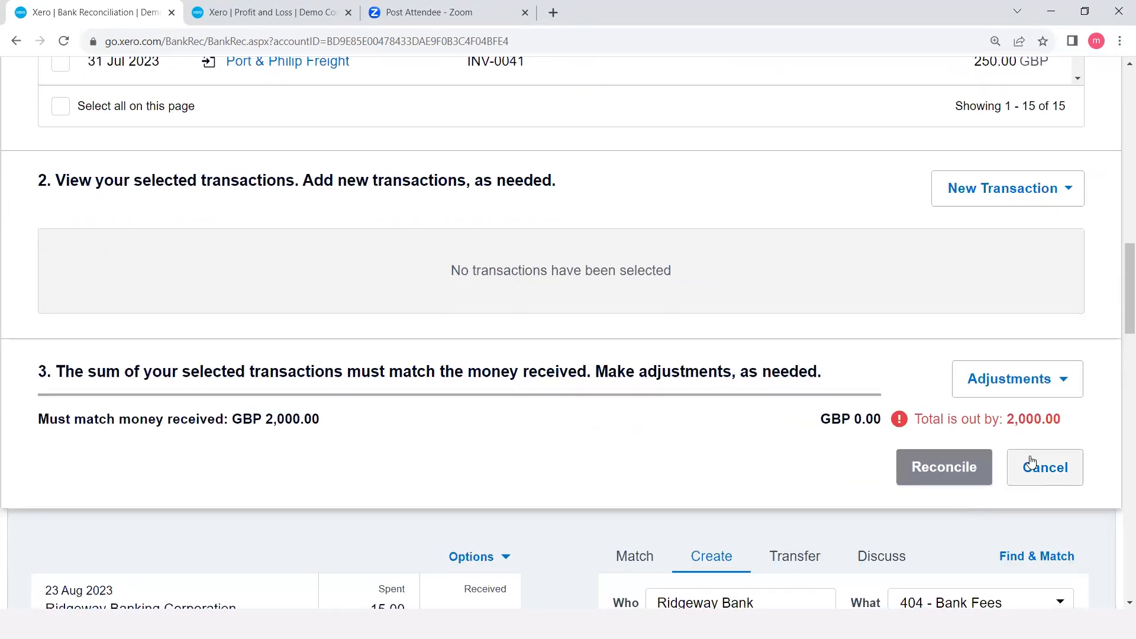
{"action": "left_click", "coordinate": [1041, 465]}
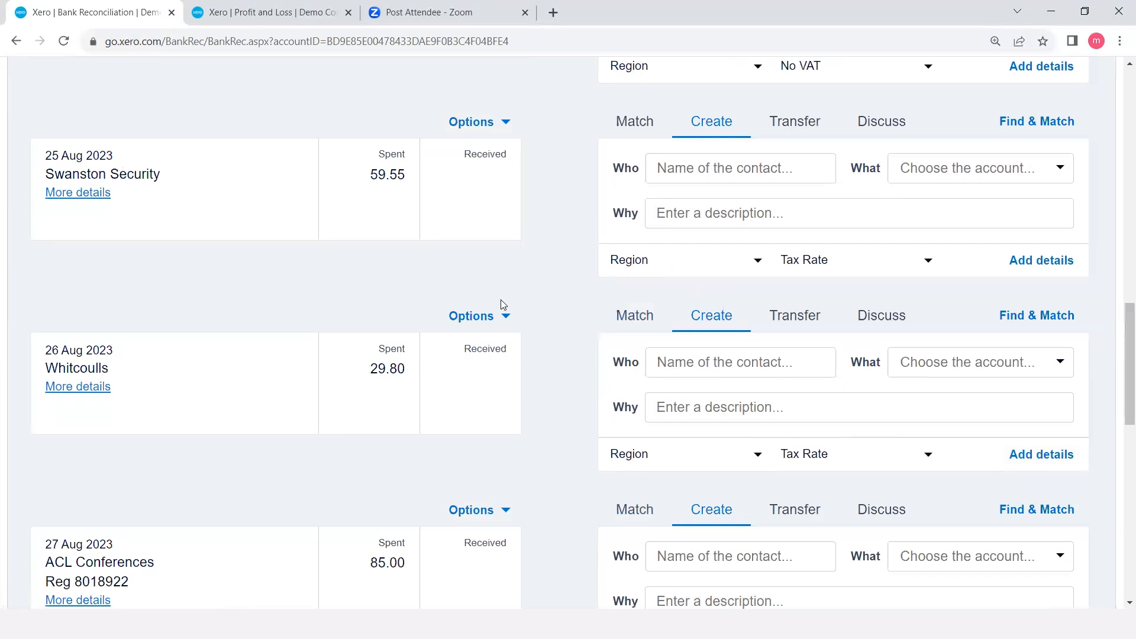
{"action": "scroll", "coordinate": [453, 330], "scroll_direction": "up", "scroll_amount": 2}
{"action": "scroll", "coordinate": [454, 330], "scroll_direction": "up", "scroll_amount": 10}
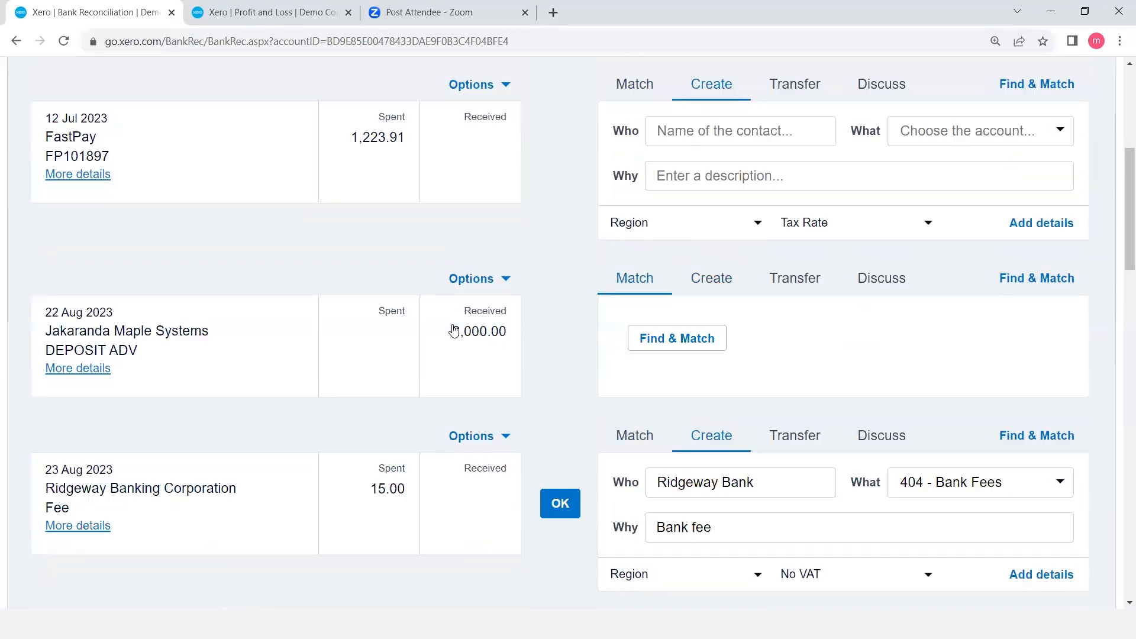
Step: Start a new detailed transaction for the Jakaranda Maple Systems deposit and set it to be received as an Overpayment
{"action": "left_click", "coordinate": [716, 282]}
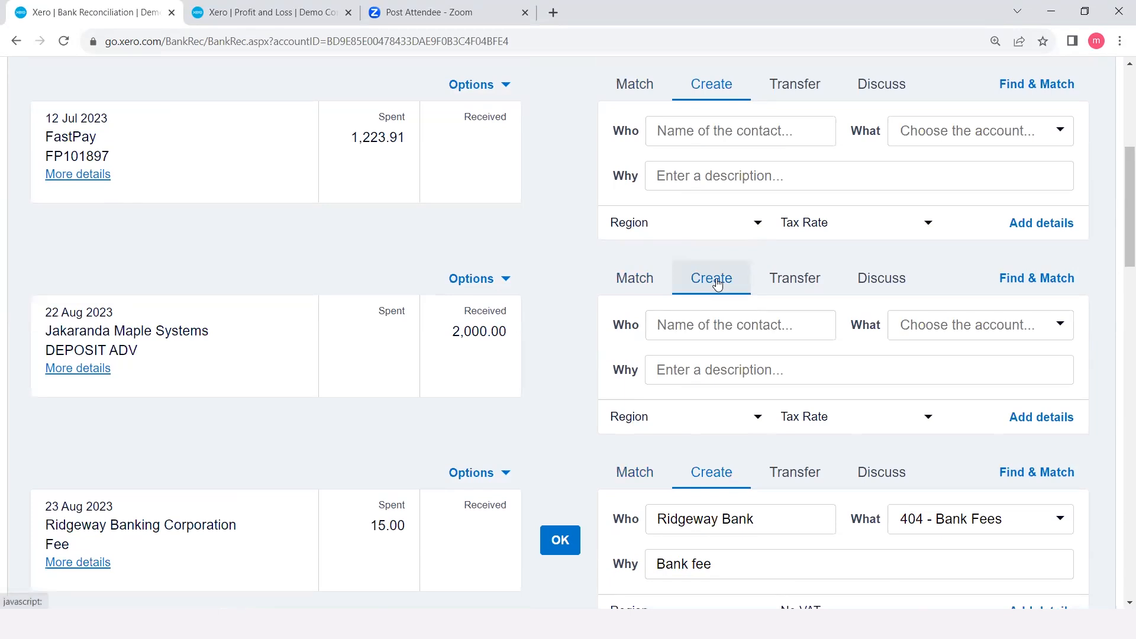
{"action": "left_click", "coordinate": [689, 329]}
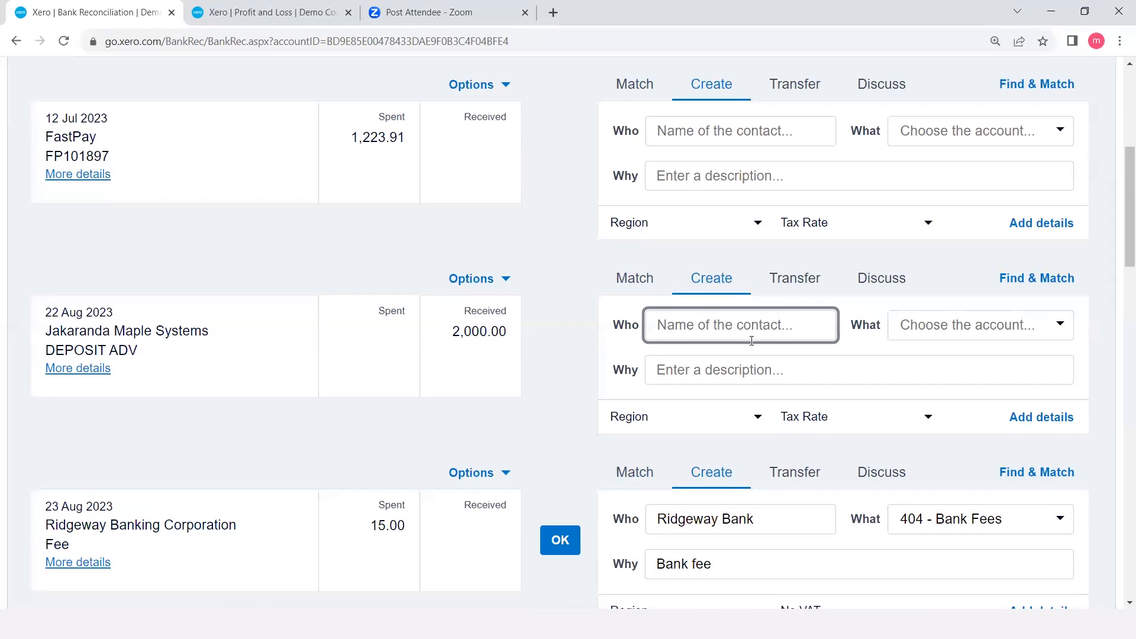
{"action": "left_click", "coordinate": [1053, 424]}
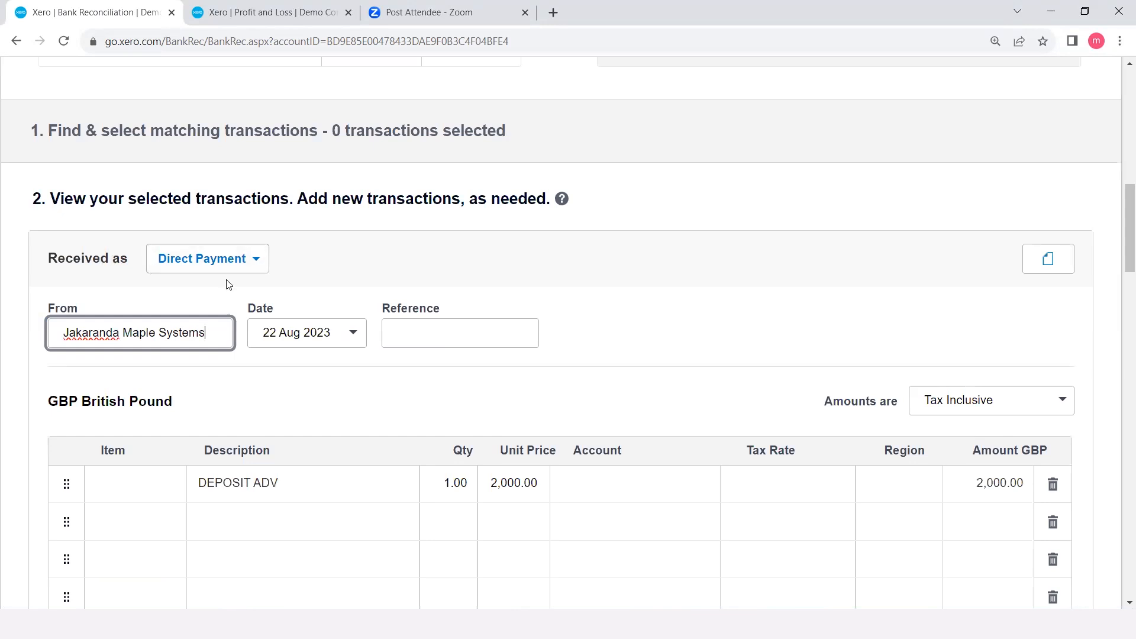
{"action": "left_click", "coordinate": [258, 262]}
{"action": "left_click", "coordinate": [258, 265]}
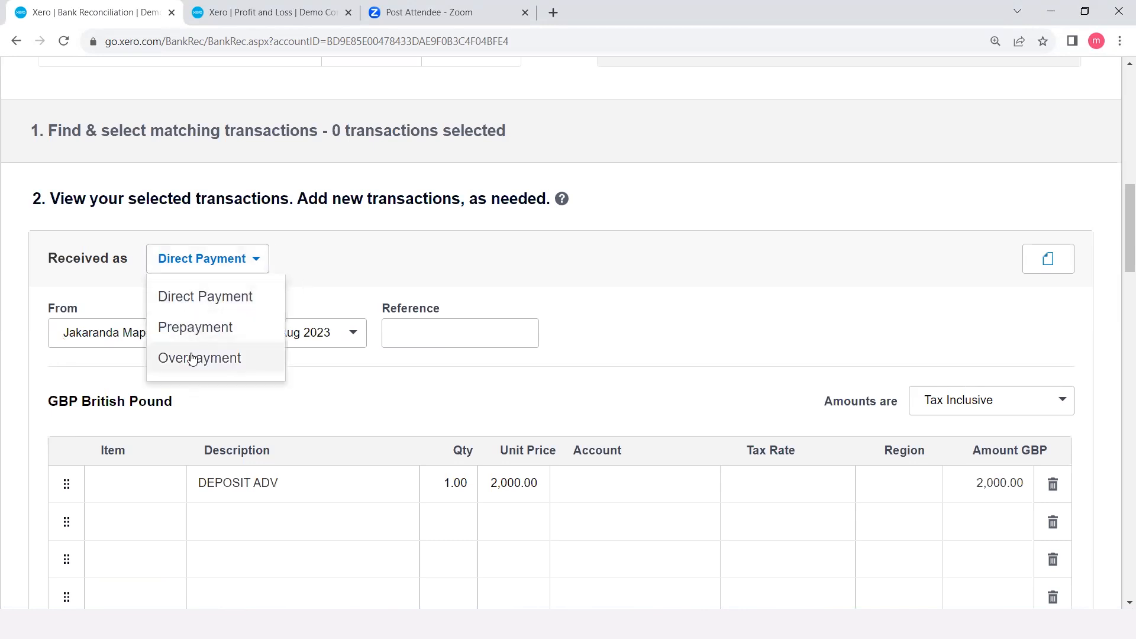
{"action": "left_click", "coordinate": [192, 359]}
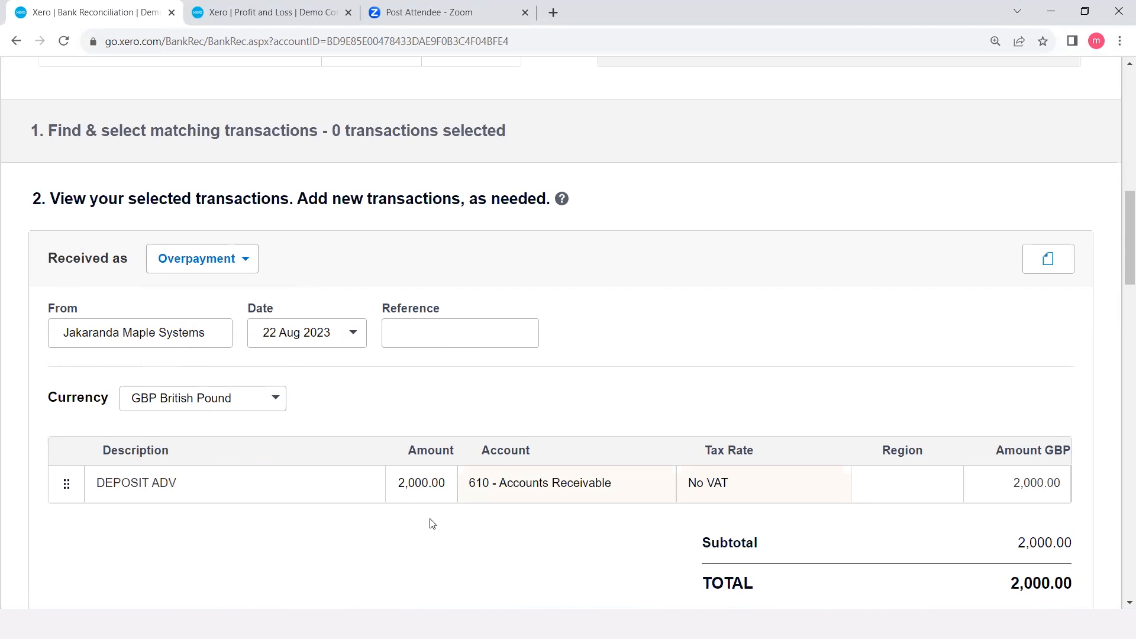
Step: Check the account assigned to the DEPOSIT ADV line of the overpayment
{"action": "scroll", "coordinate": [449, 514], "scroll_direction": "down", "scroll_amount": 2}
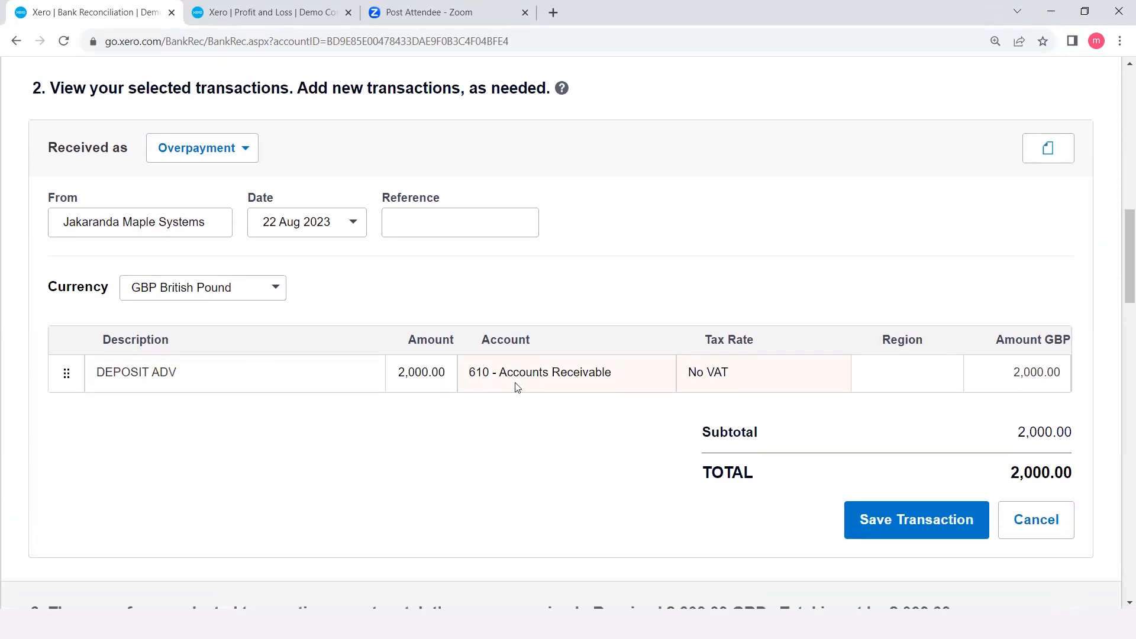
{"action": "left_click", "coordinate": [579, 385]}
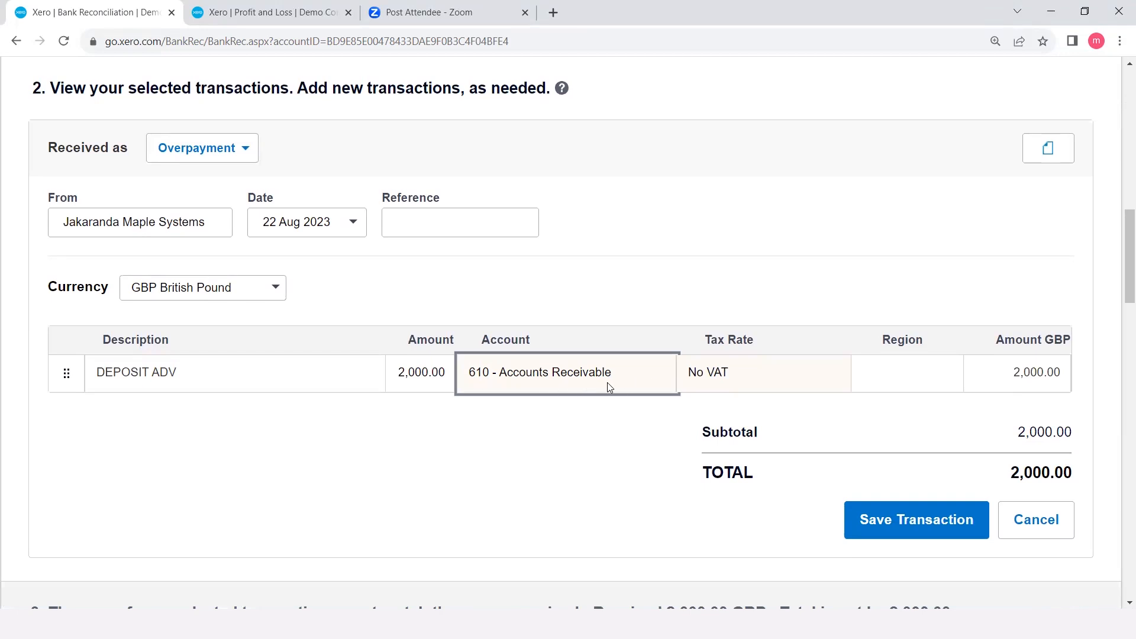
{"action": "left_click", "coordinate": [578, 481]}
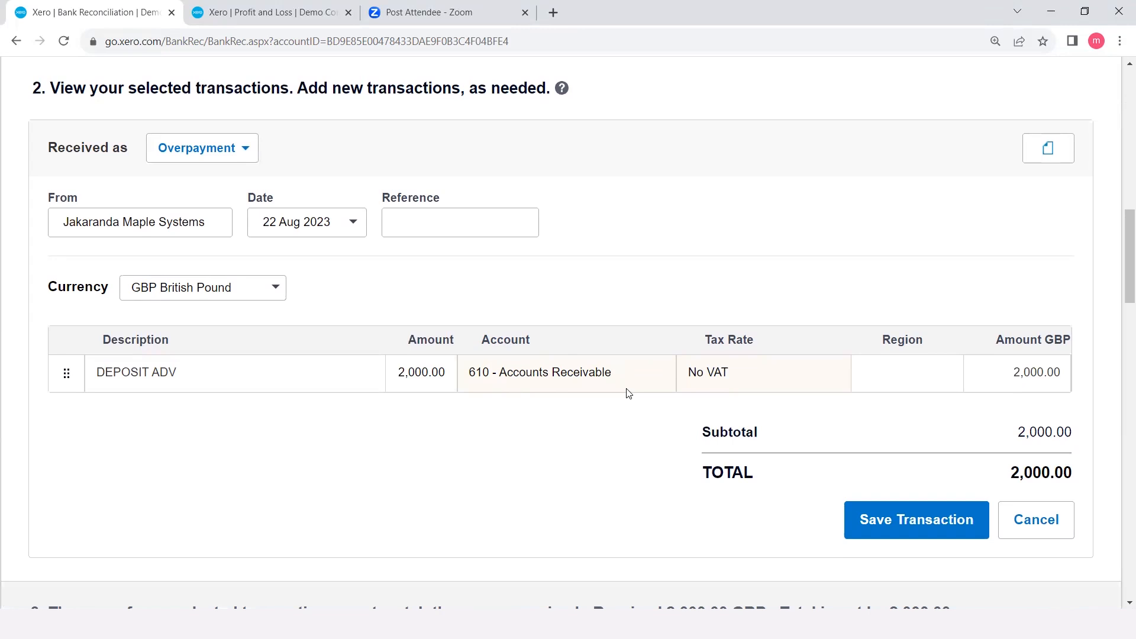
Step: Save the 2,000.00 GBP overpayment transaction for the Jakaranda Maple Systems deposit
{"action": "scroll", "coordinate": [615, 445], "scroll_direction": "down", "scroll_amount": 4}
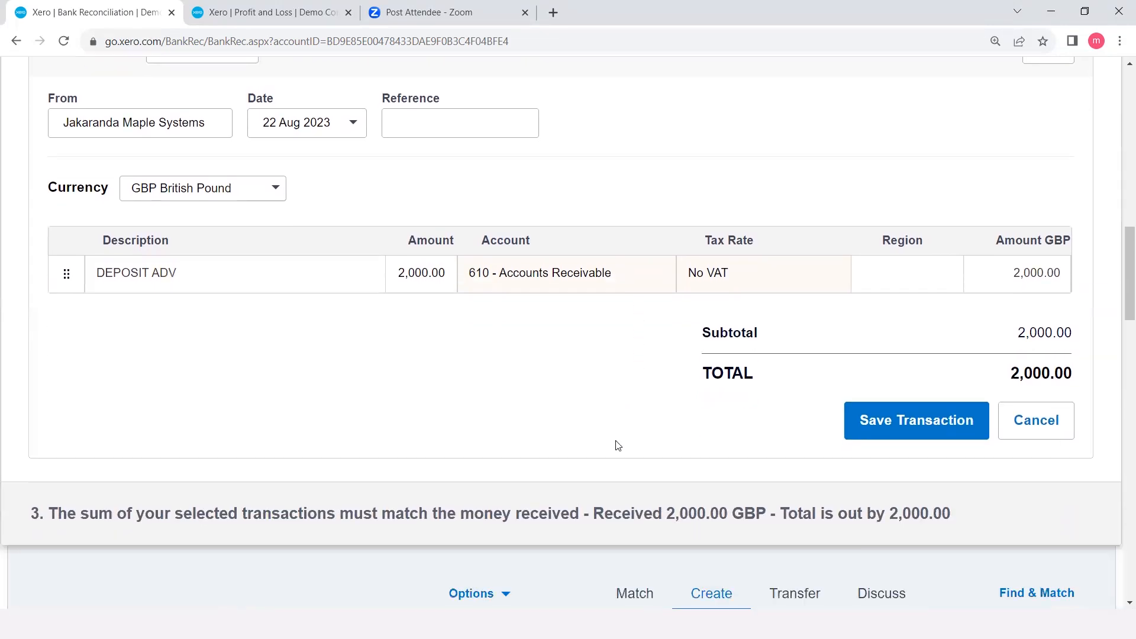
{"action": "scroll", "coordinate": [615, 445], "scroll_direction": "up", "scroll_amount": 3}
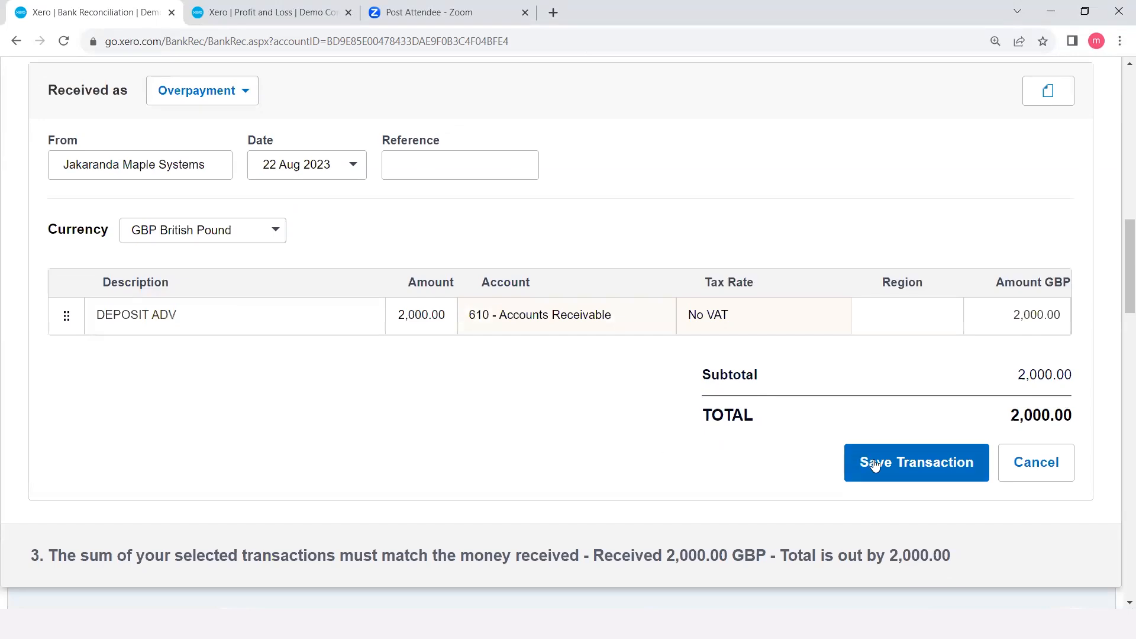
{"action": "scroll", "coordinate": [865, 463], "scroll_direction": "down", "scroll_amount": 4}
{"action": "scroll", "coordinate": [864, 464], "scroll_direction": "up", "scroll_amount": 4}
{"action": "left_click", "coordinate": [889, 479]}
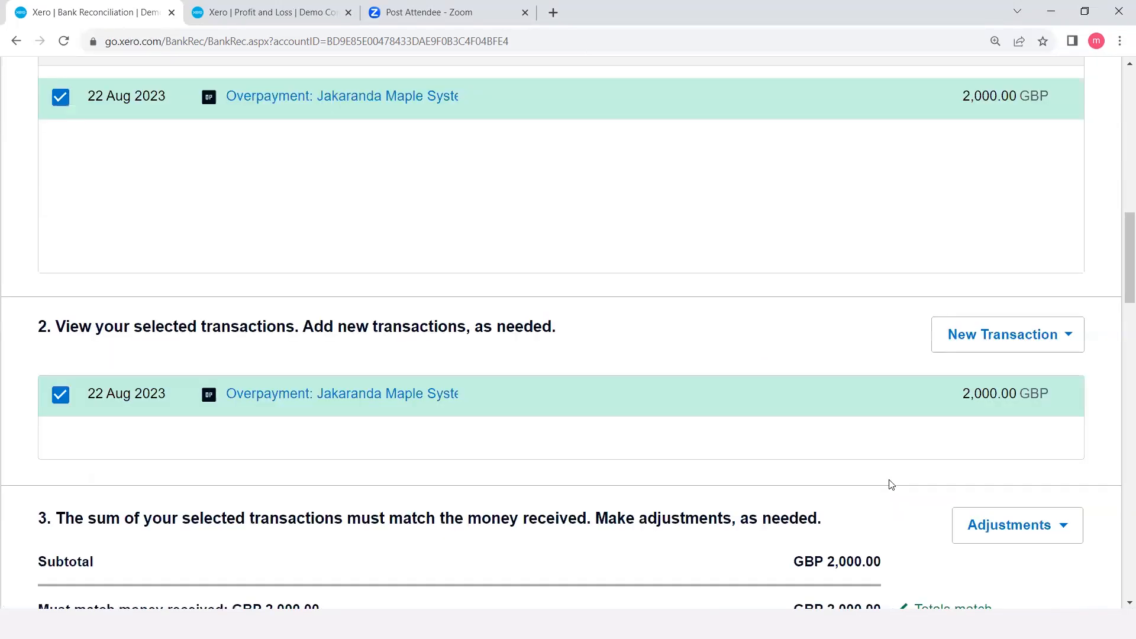
Step: Reconcile the Jakaranda Maple Systems deposit with the selected overpayment
{"action": "scroll", "coordinate": [890, 479], "scroll_direction": "down", "scroll_amount": 3}
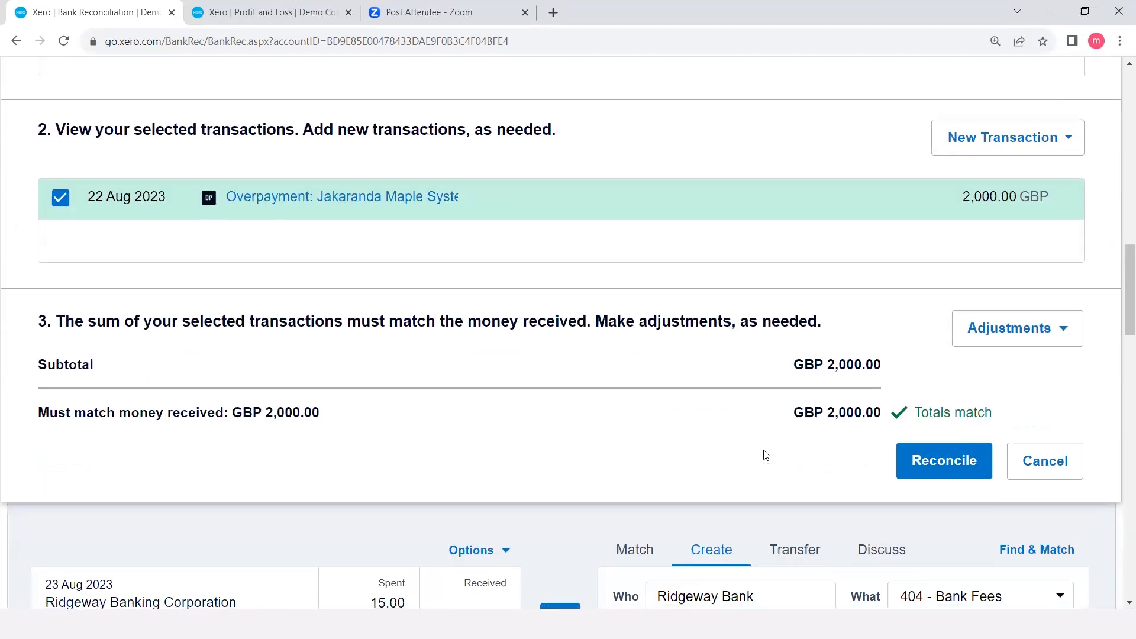
{"action": "left_click", "coordinate": [899, 458]}
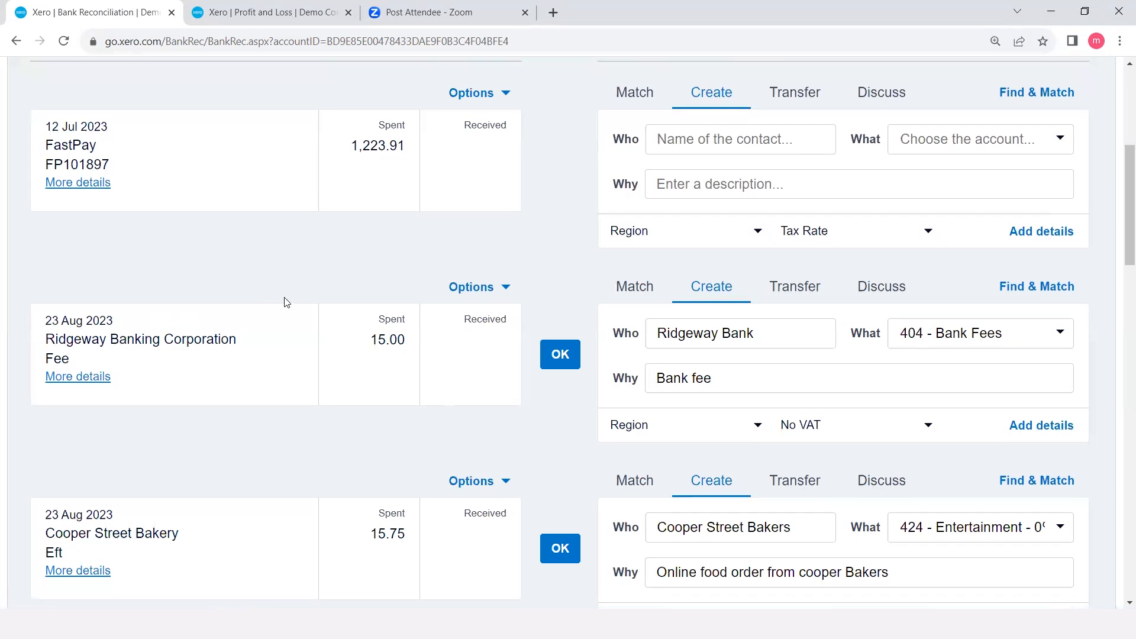
{"action": "scroll", "coordinate": [286, 302], "scroll_direction": "up", "scroll_amount": 6}
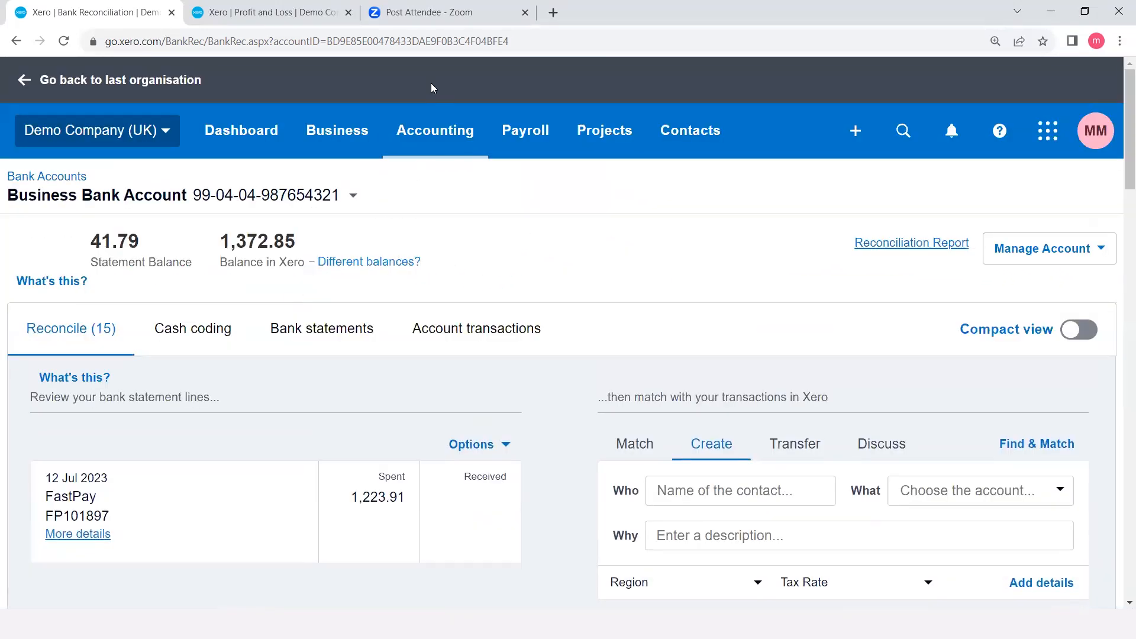
Step: View the Balance Sheet report, checking its Accounts Receivable line, and return to the bank reconciliation page
{"action": "left_click", "coordinate": [278, 12]}
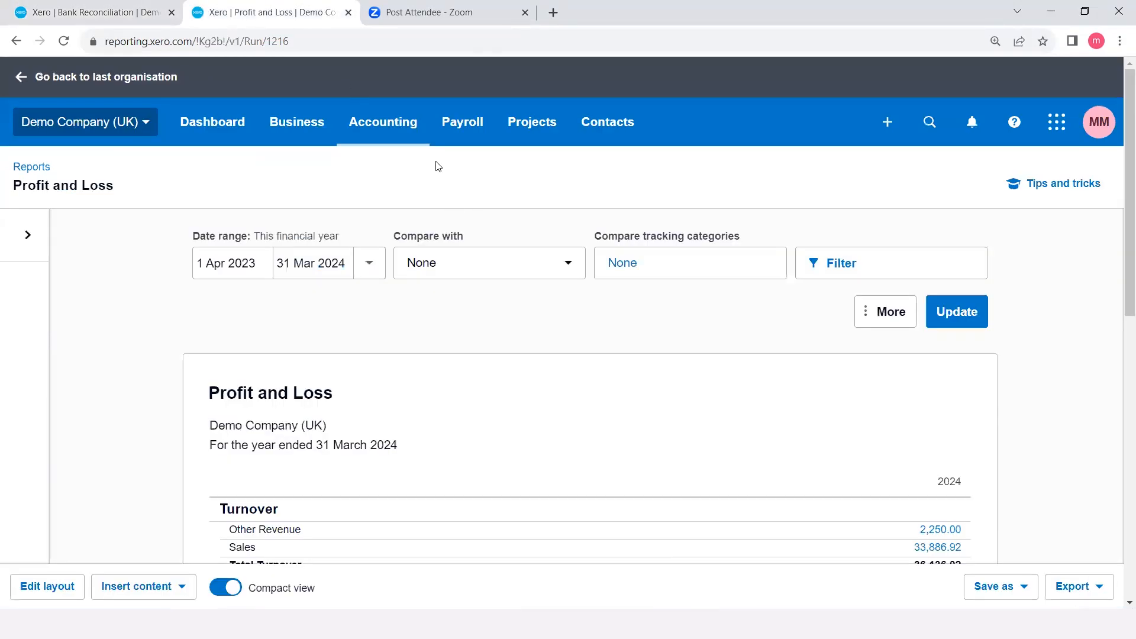
{"action": "left_click", "coordinate": [403, 127]}
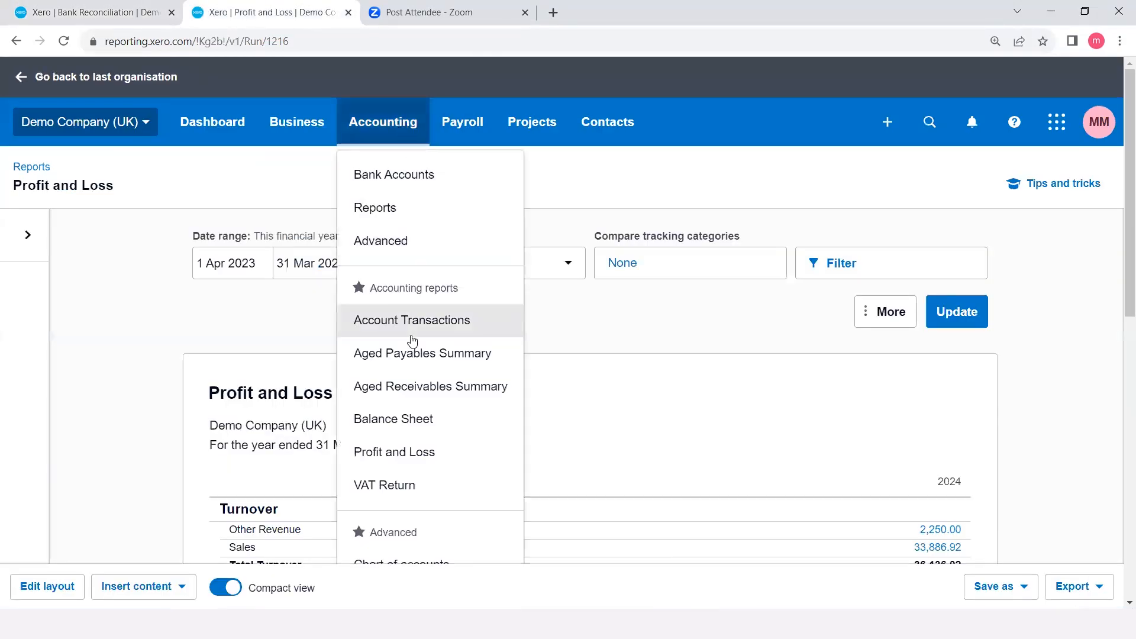
{"action": "left_click", "coordinate": [402, 428]}
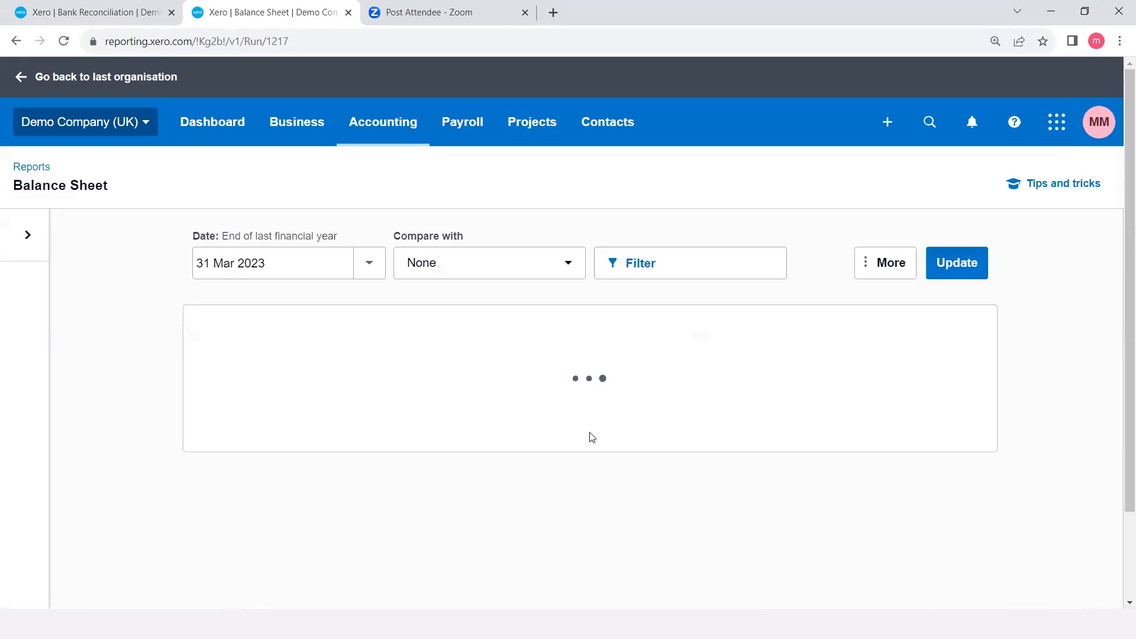
{"action": "scroll", "coordinate": [502, 421], "scroll_direction": "down", "scroll_amount": 4}
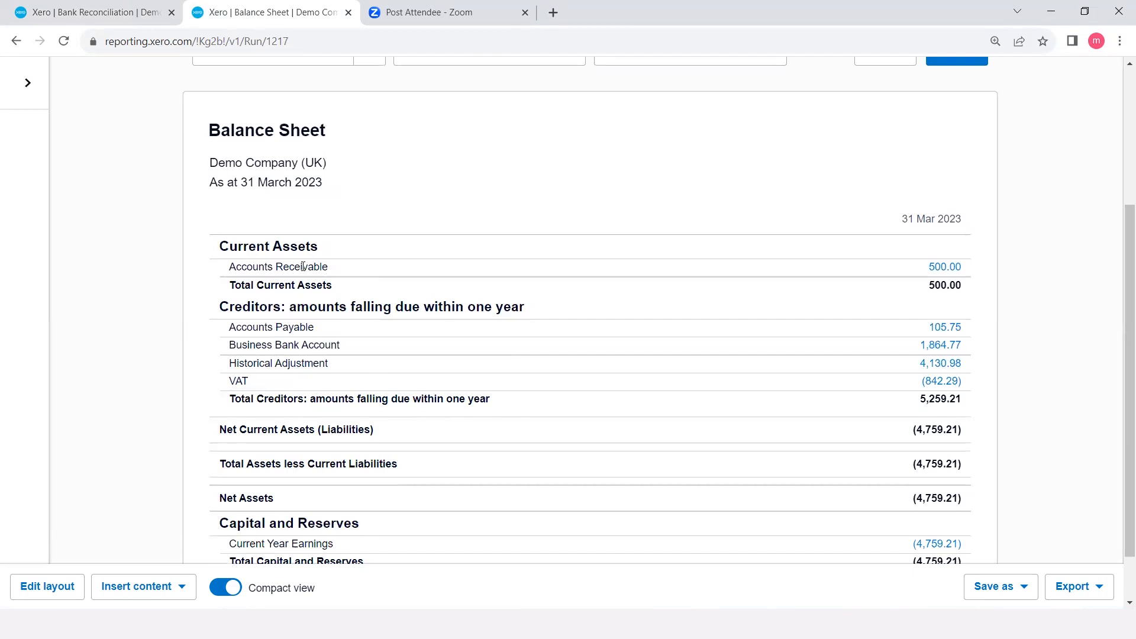
{"action": "key", "text": "ctrl+shift+Tab"}
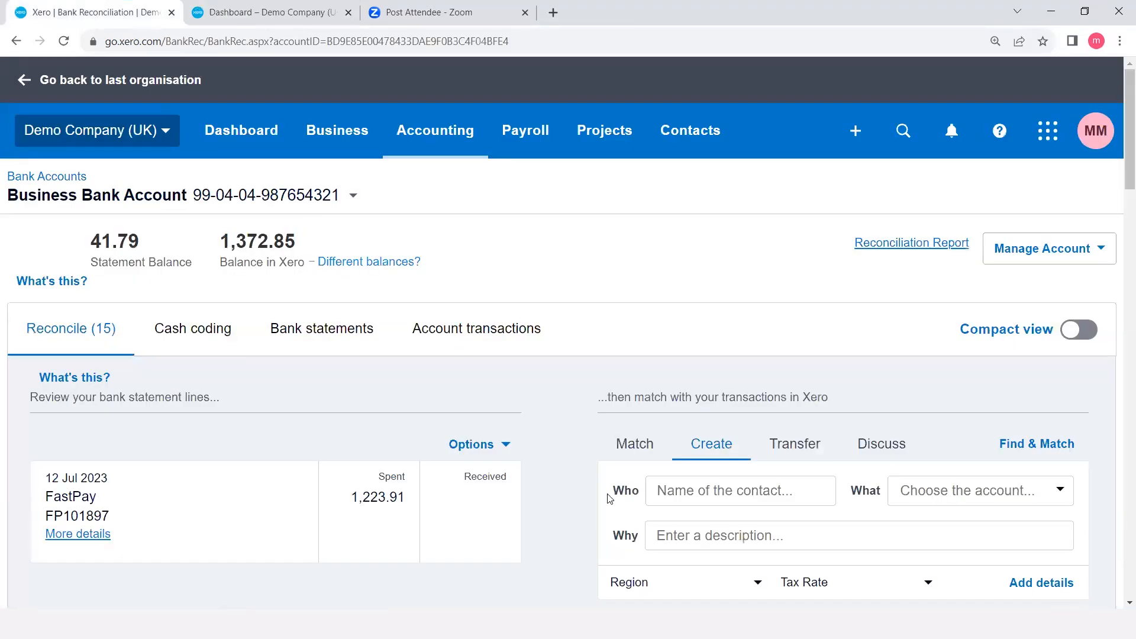
Step: Open the Aged Receivables Summary report and check the balance listed for Jakaranda Maple Systems
{"action": "left_click", "coordinate": [253, 19]}
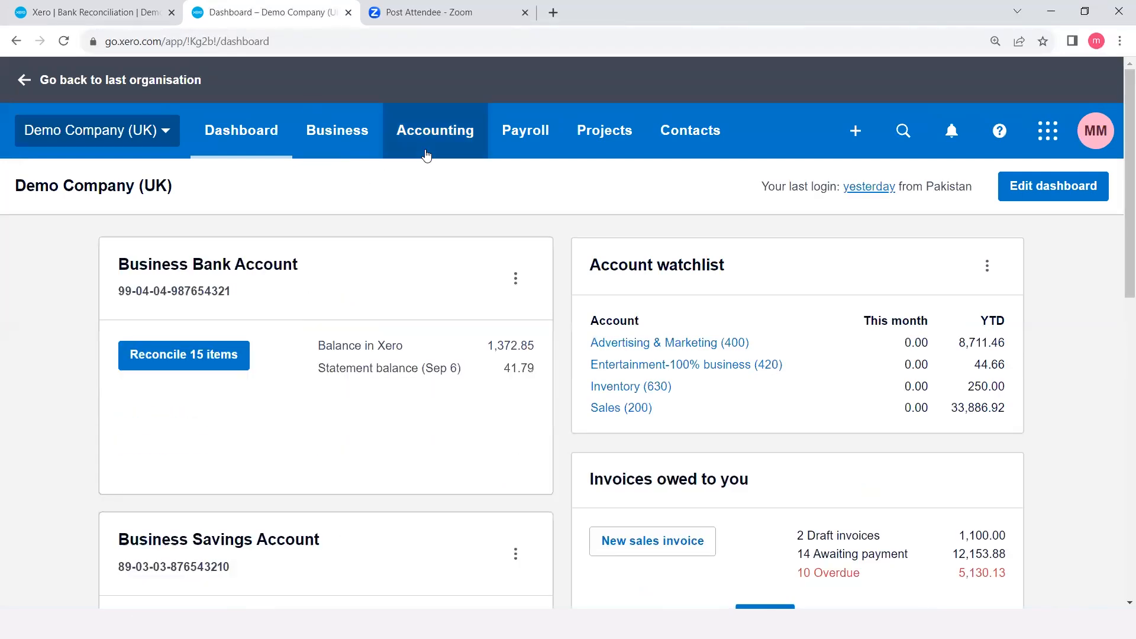
{"action": "left_click", "coordinate": [426, 153]}
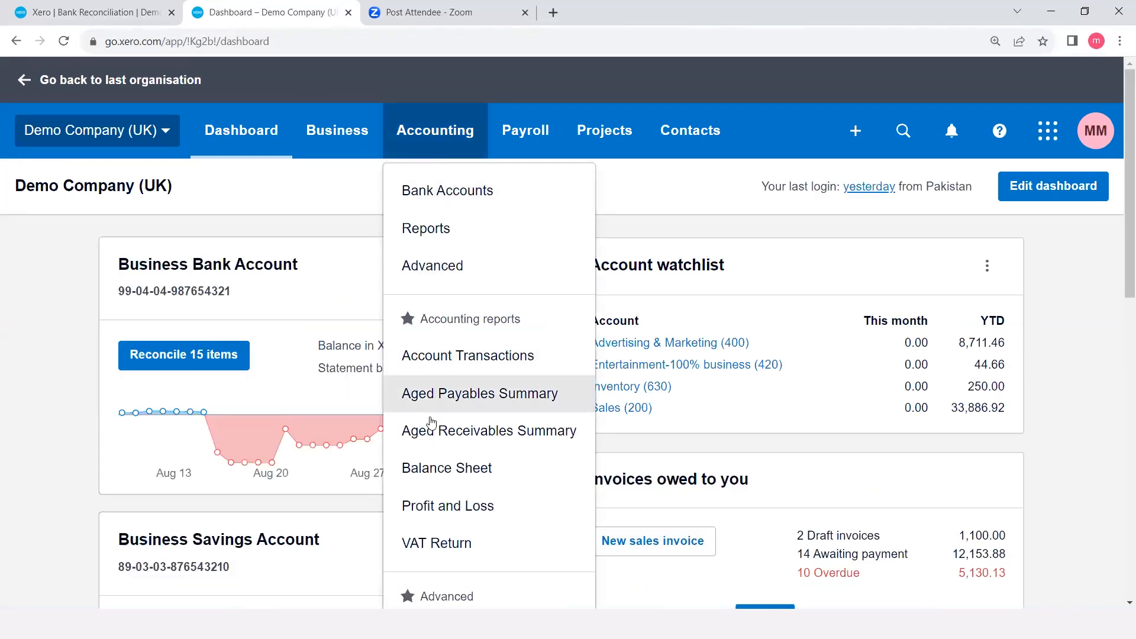
{"action": "left_click", "coordinate": [529, 436]}
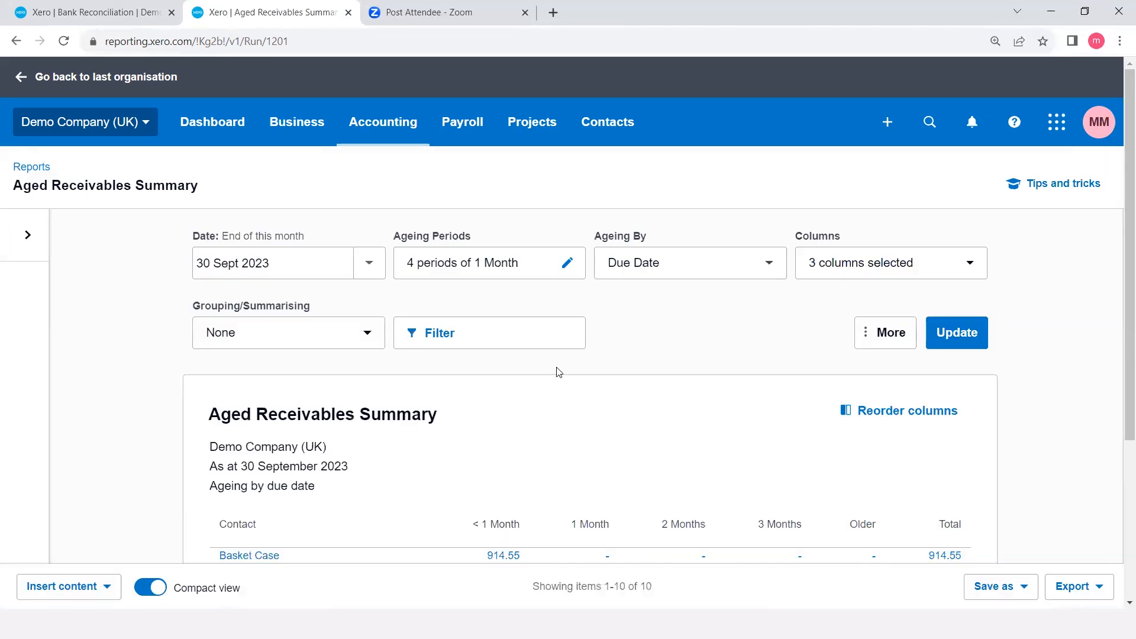
{"action": "scroll", "coordinate": [558, 371], "scroll_direction": "down", "scroll_amount": 4}
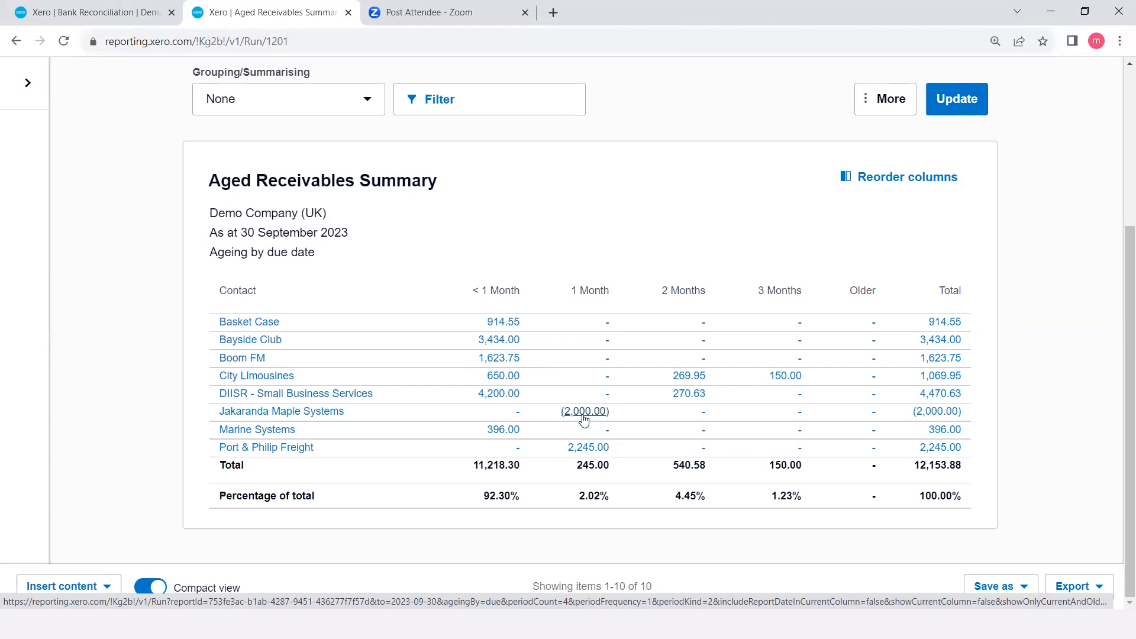
{"action": "scroll", "coordinate": [485, 429], "scroll_direction": "up", "scroll_amount": 4}
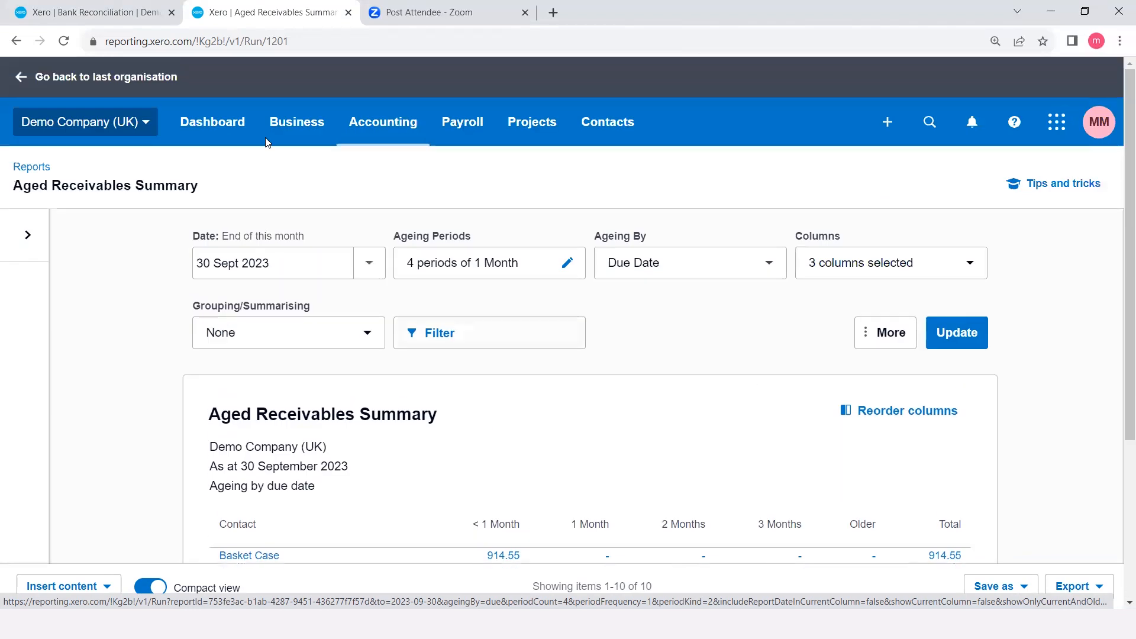
Step: Start a new sales invoice from the bank reconciliation page and address it to Jakaranda Maple Systems
{"action": "left_click", "coordinate": [104, 14]}
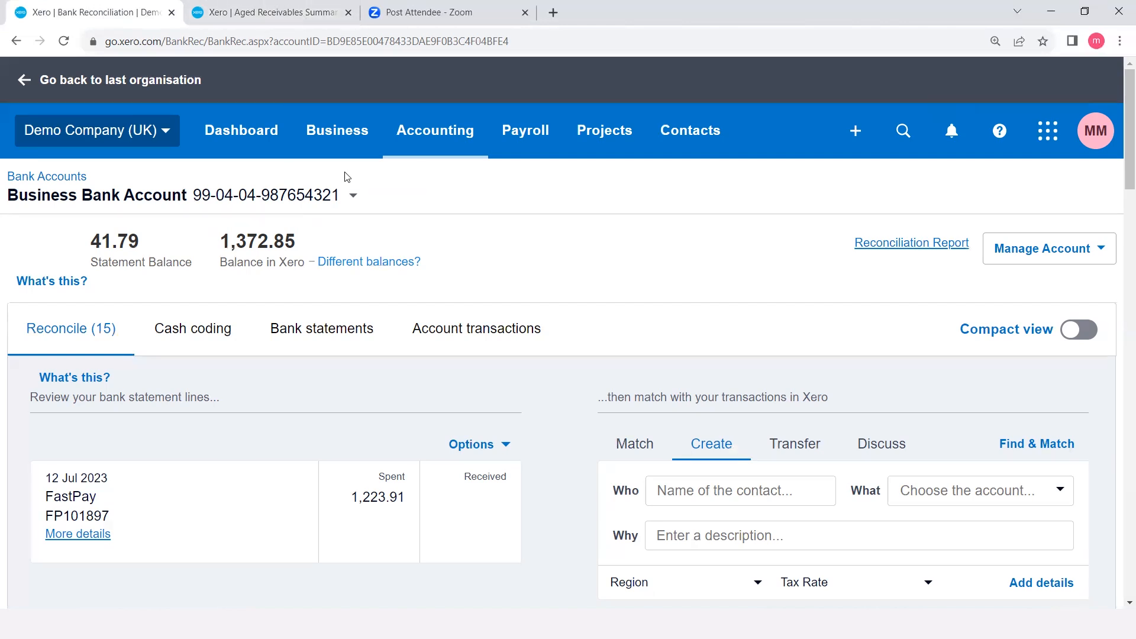
{"action": "left_click", "coordinate": [857, 145]}
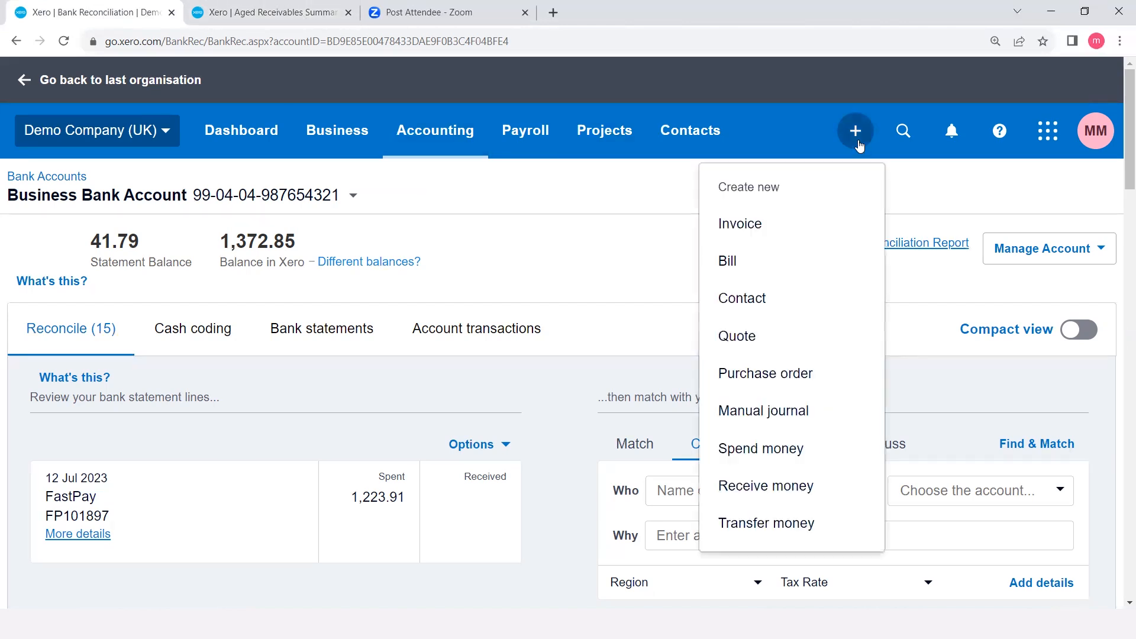
{"action": "left_click", "coordinate": [740, 224]}
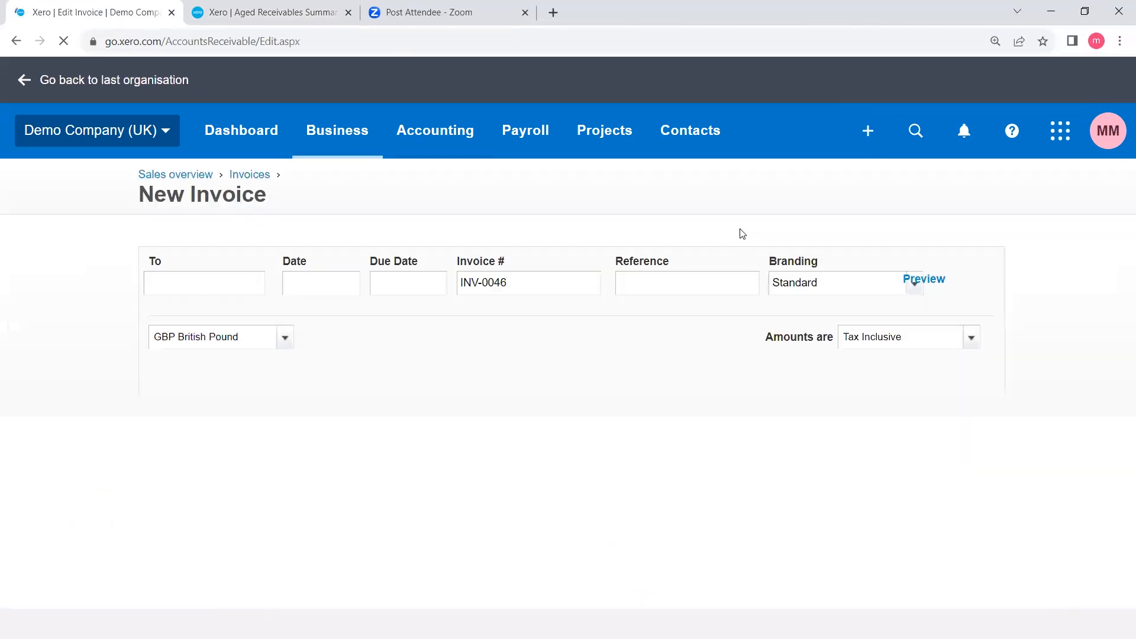
{"action": "left_click", "coordinate": [230, 285]}
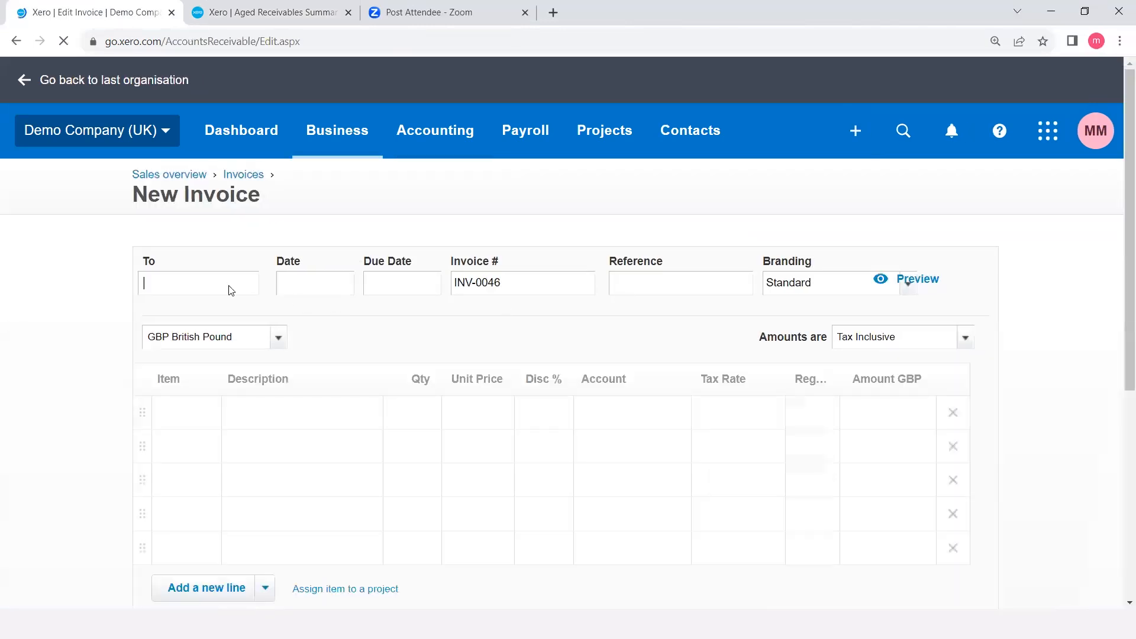
{"action": "type", "text": "map"}
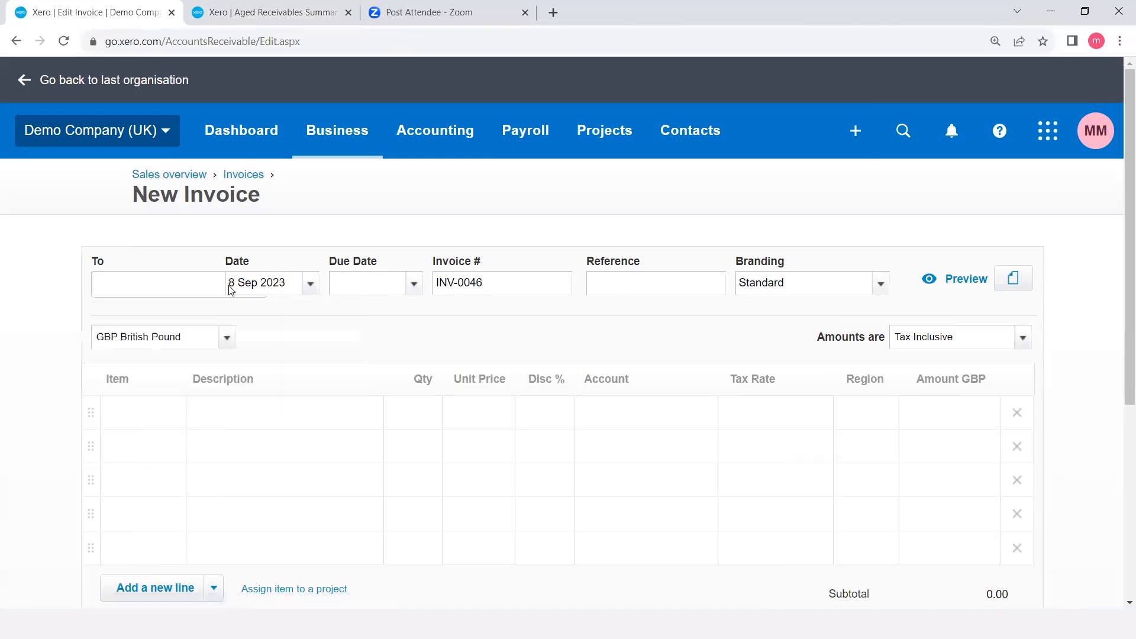
{"action": "left_click", "coordinate": [186, 284]}
{"action": "type", "text": "jaka"}
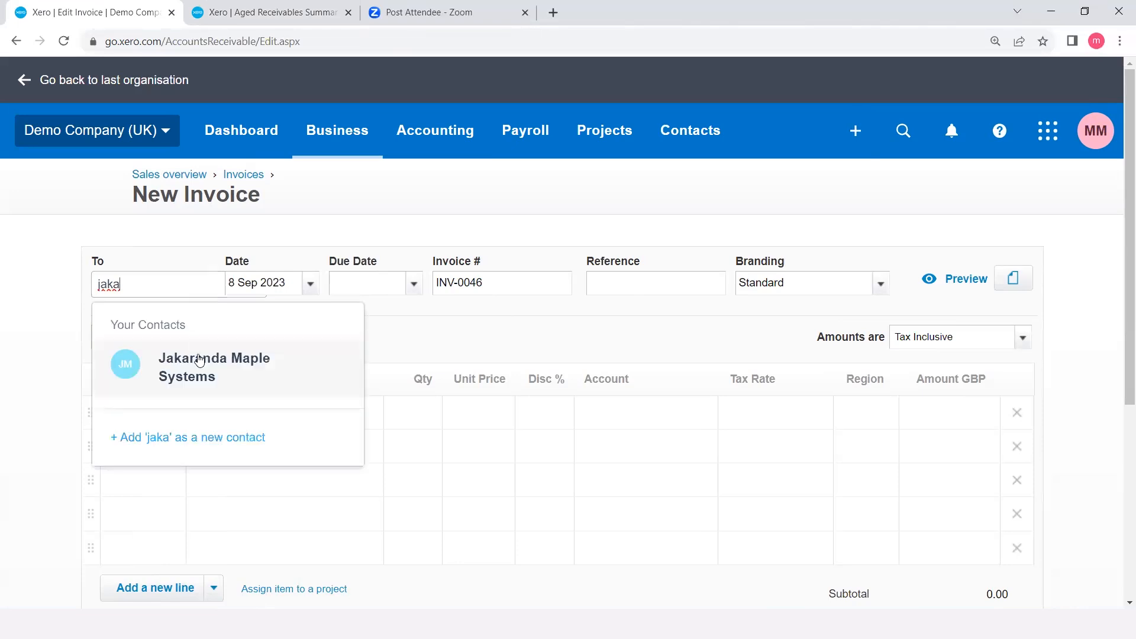
{"action": "left_click", "coordinate": [199, 372]}
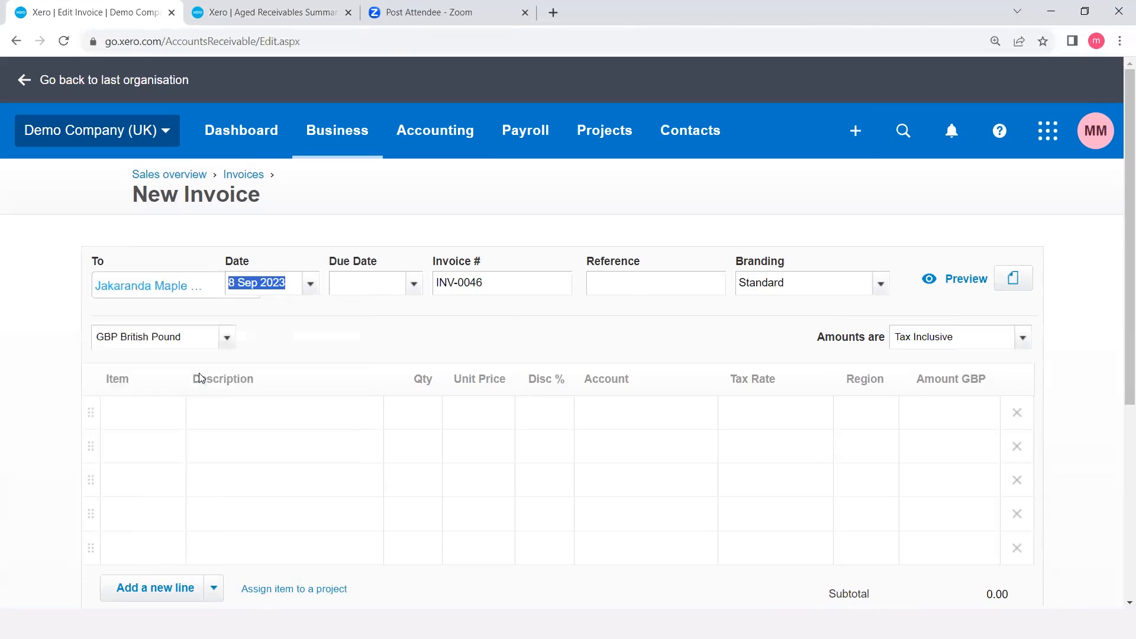
Step: Set the invoice's due date to 15 Sep 2023
{"action": "left_click", "coordinate": [303, 334]}
{"action": "left_click", "coordinate": [413, 290]}
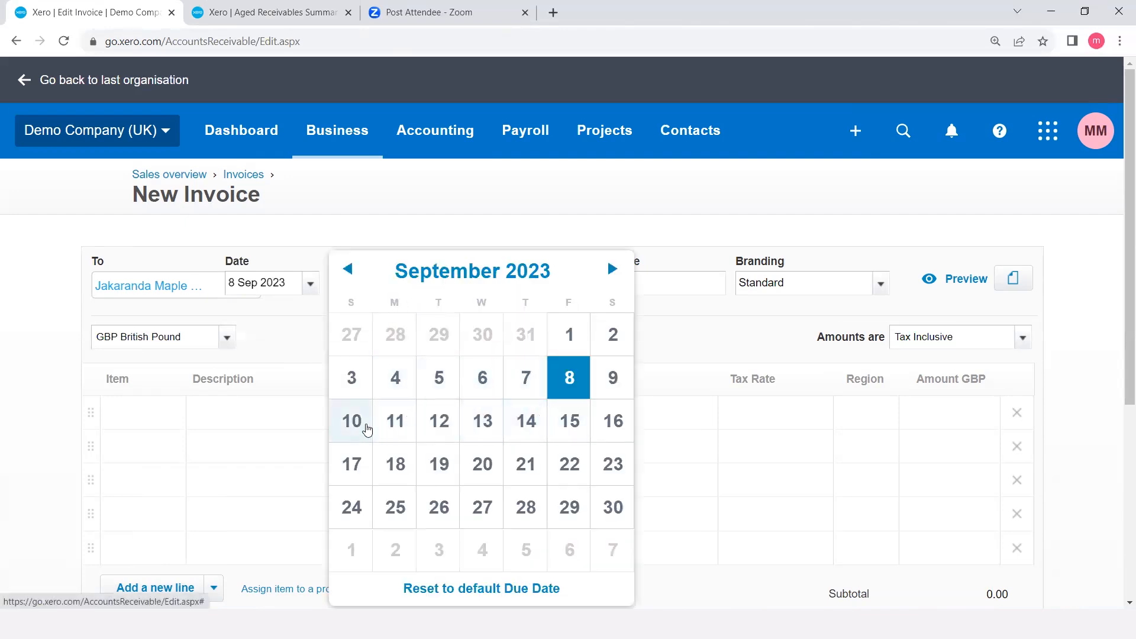
{"action": "left_click", "coordinate": [560, 432]}
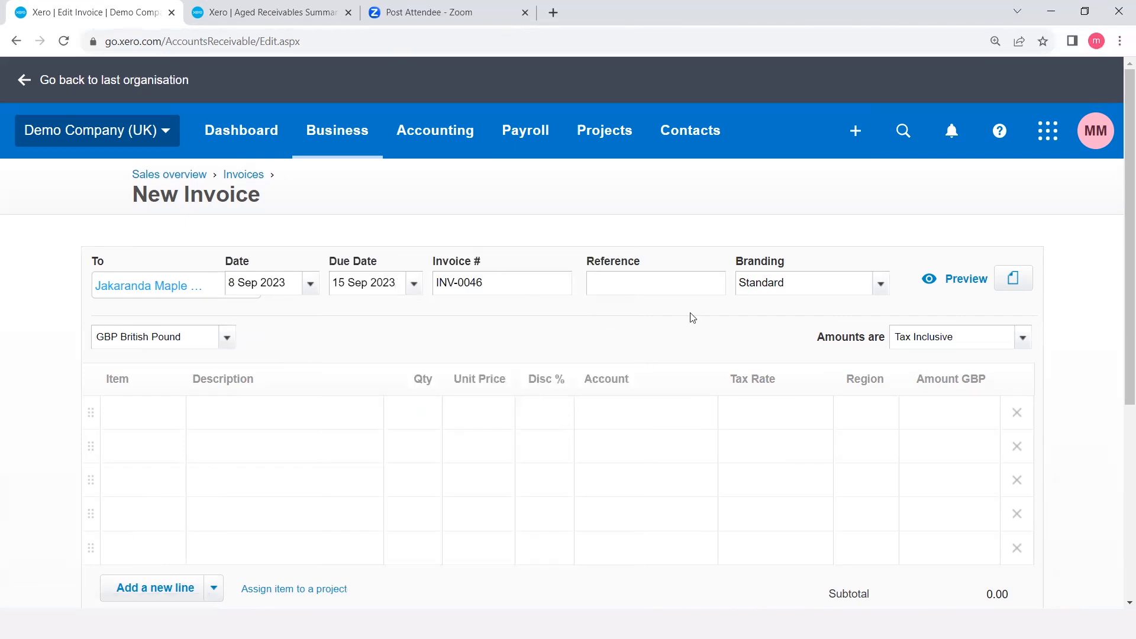
Step: Add the item PM-Weekly: Project Management Services - weekly to the first line of the invoice
{"action": "scroll", "coordinate": [499, 317], "scroll_direction": "down", "scroll_amount": 2}
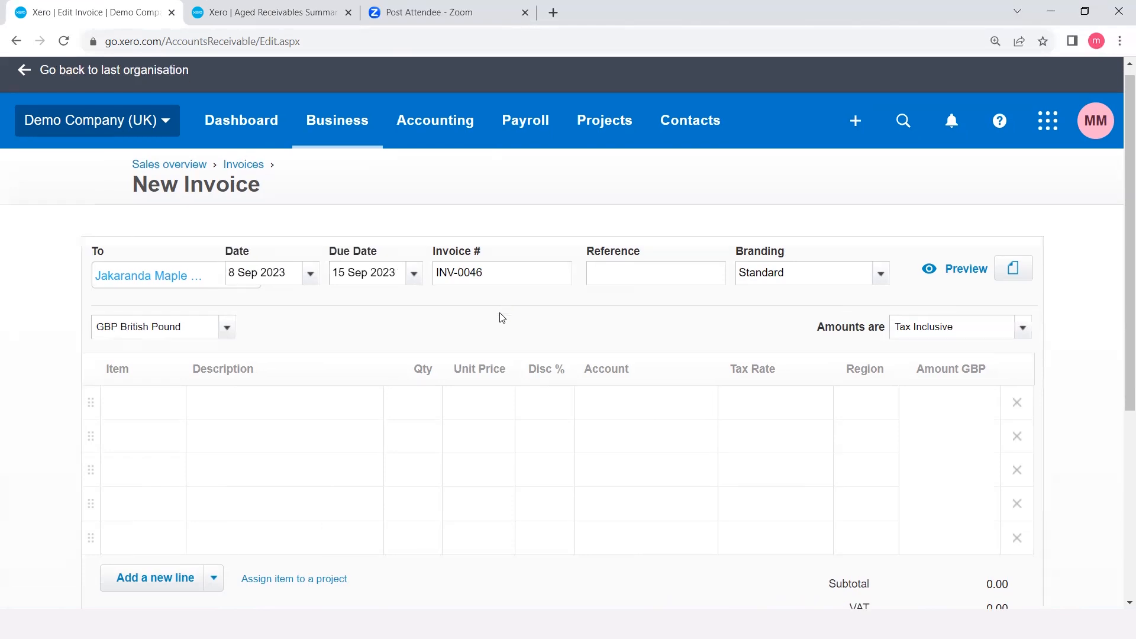
{"action": "left_click", "coordinate": [356, 309]}
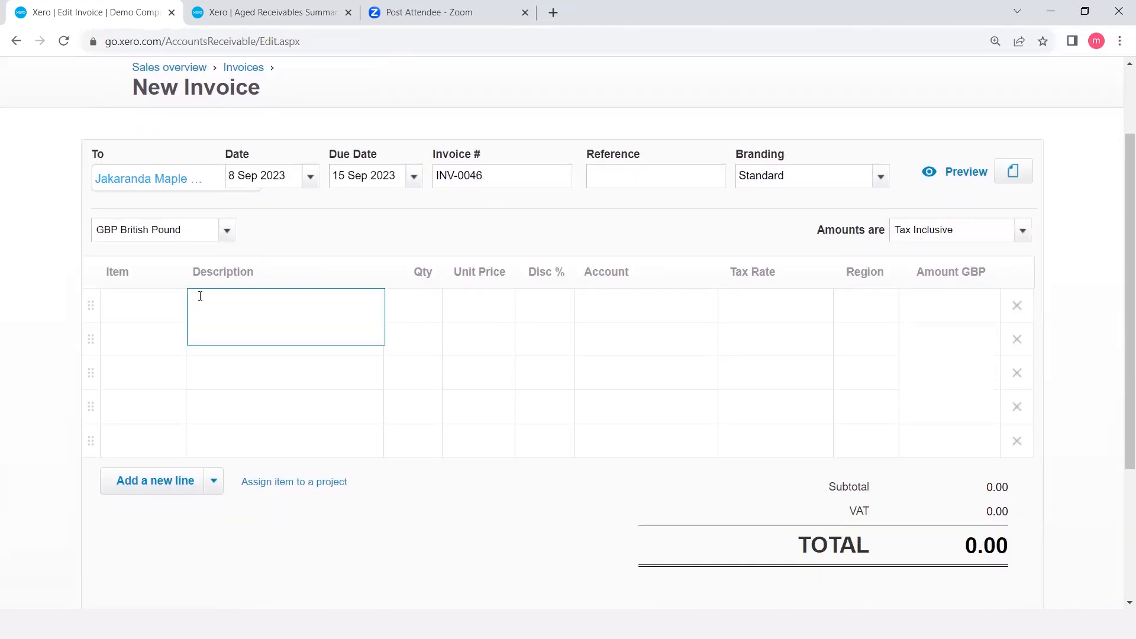
{"action": "left_click", "coordinate": [165, 311]}
{"action": "left_click", "coordinate": [167, 308]}
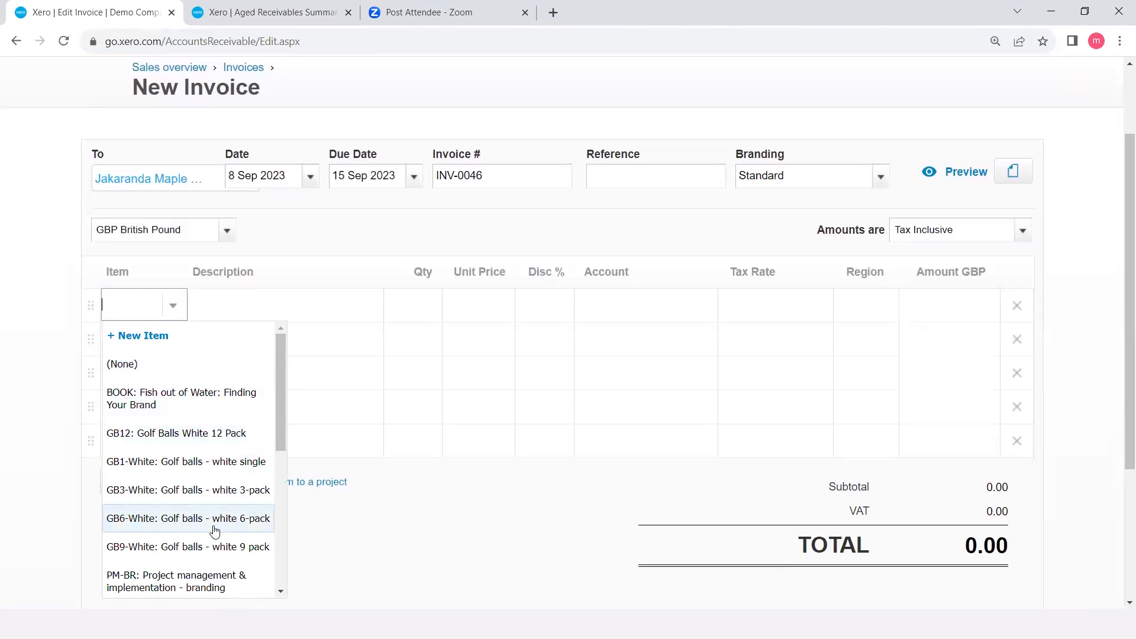
{"action": "scroll", "coordinate": [215, 531], "scroll_direction": "down", "scroll_amount": 3}
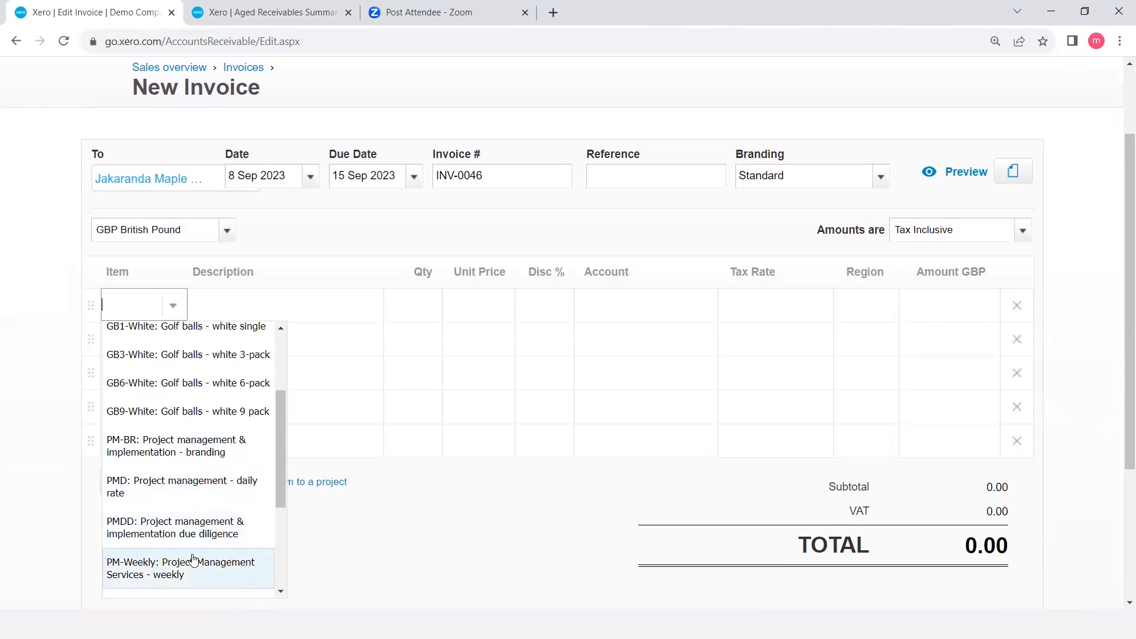
{"action": "left_click", "coordinate": [179, 568]}
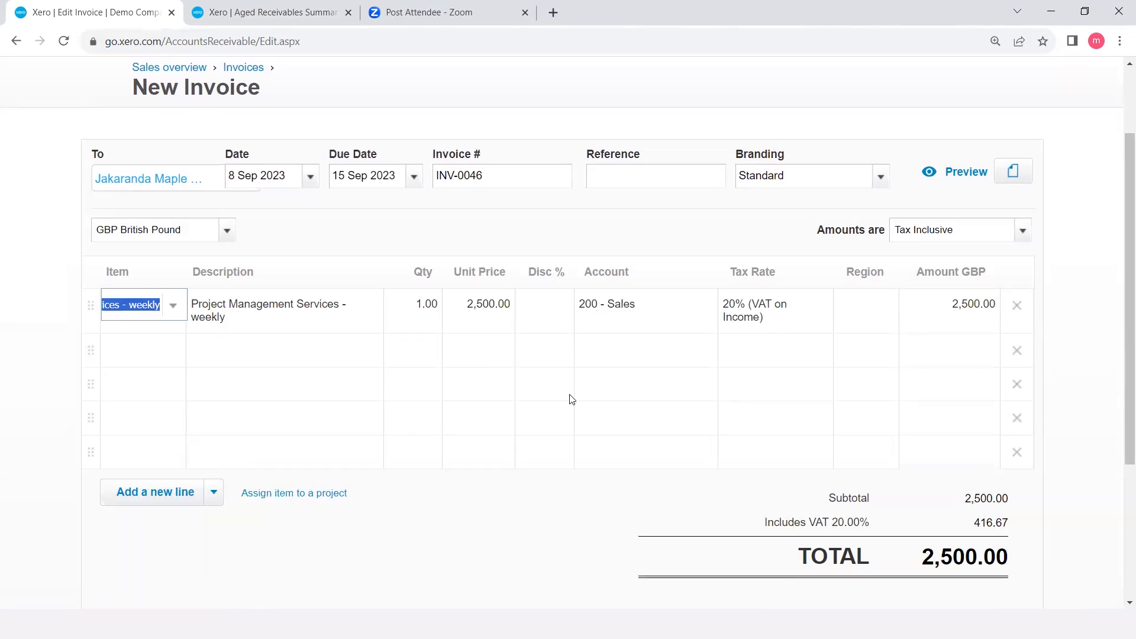
Step: Review the invoice's details and total, and approve the invoice
{"action": "scroll", "coordinate": [569, 398], "scroll_direction": "down", "scroll_amount": 3}
{"action": "scroll", "coordinate": [569, 398], "scroll_direction": "up", "scroll_amount": 2}
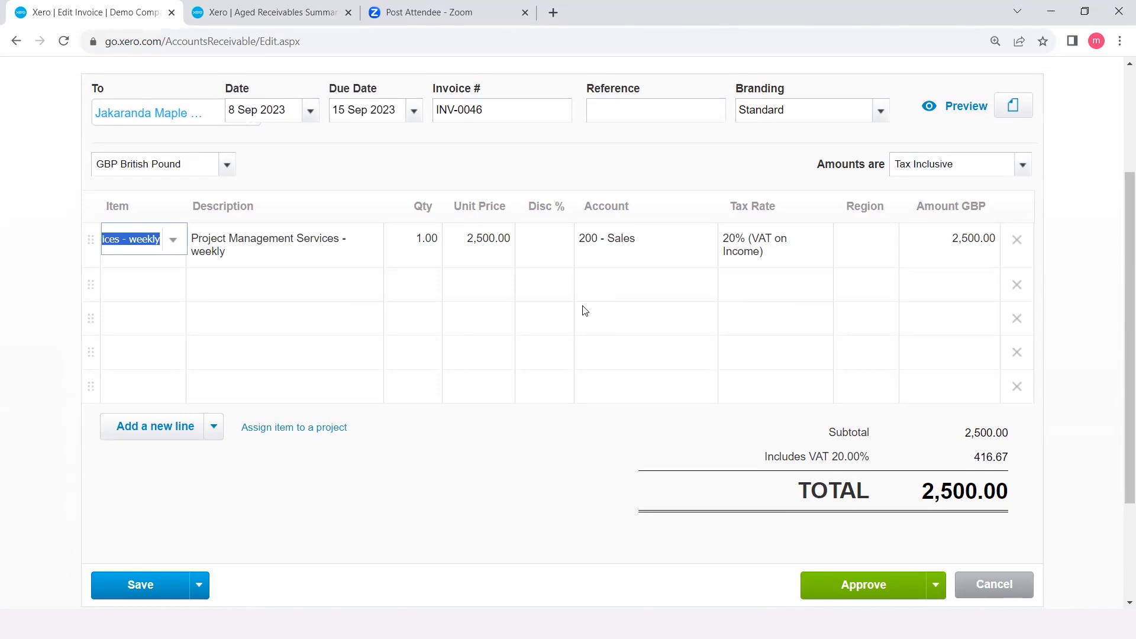
{"action": "scroll", "coordinate": [536, 263], "scroll_direction": "up", "scroll_amount": 3}
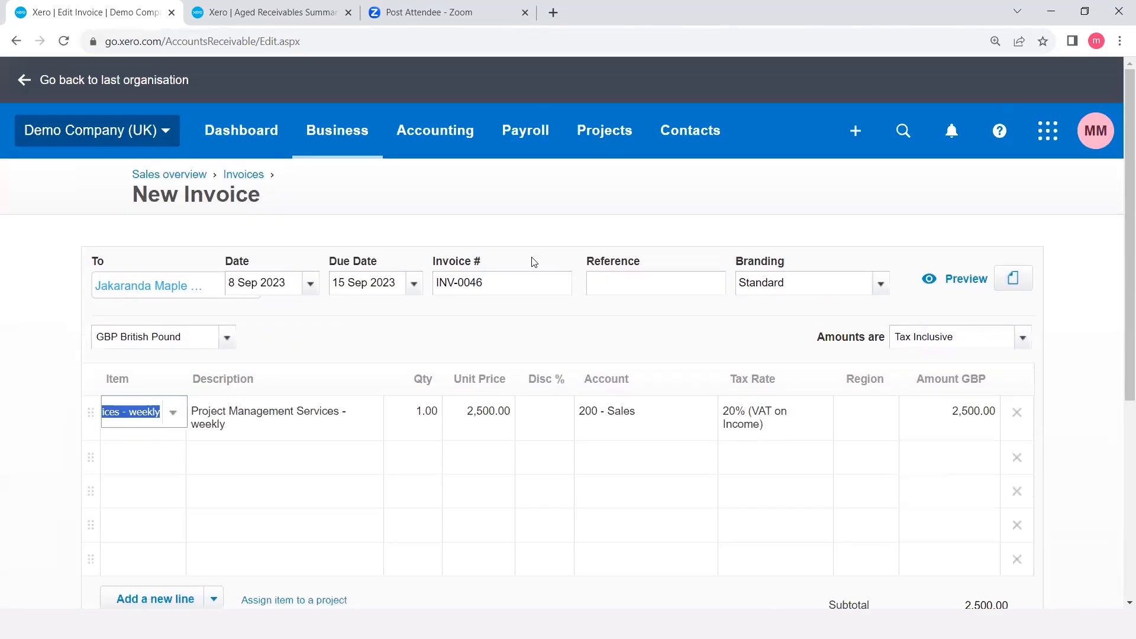
{"action": "scroll", "coordinate": [534, 262], "scroll_direction": "down", "scroll_amount": 5}
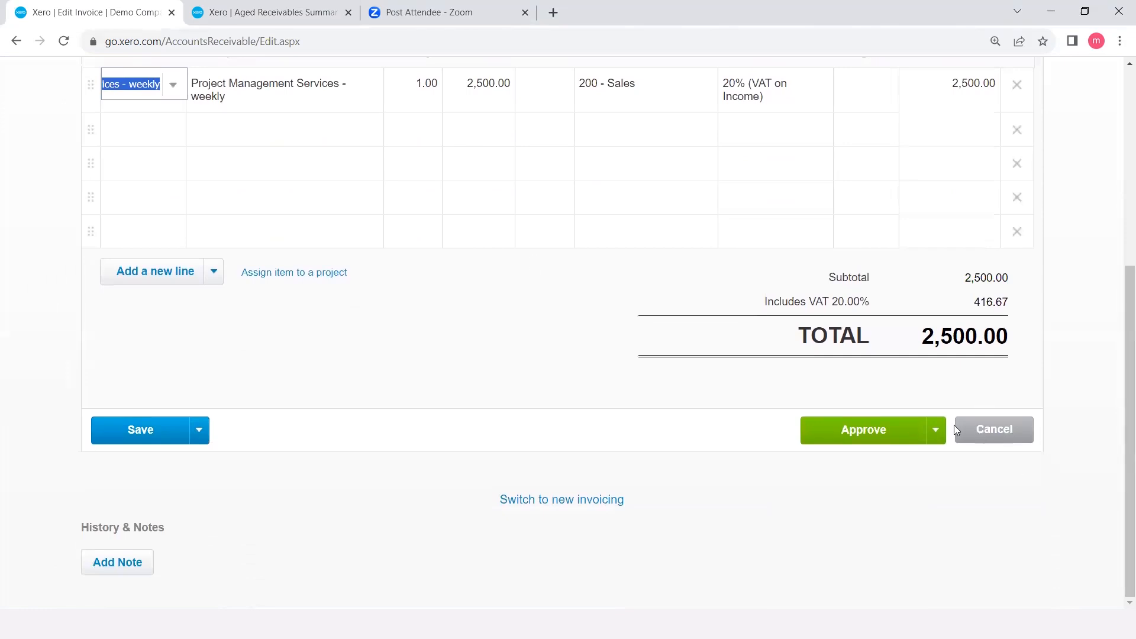
{"action": "left_click", "coordinate": [932, 435]}
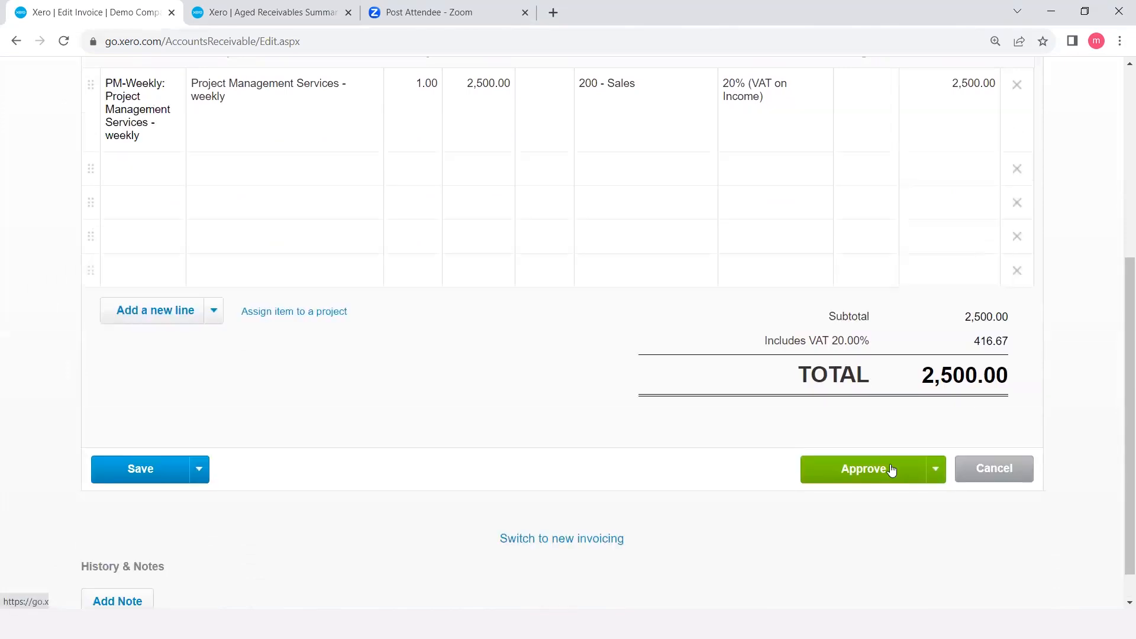
{"action": "left_click", "coordinate": [886, 469]}
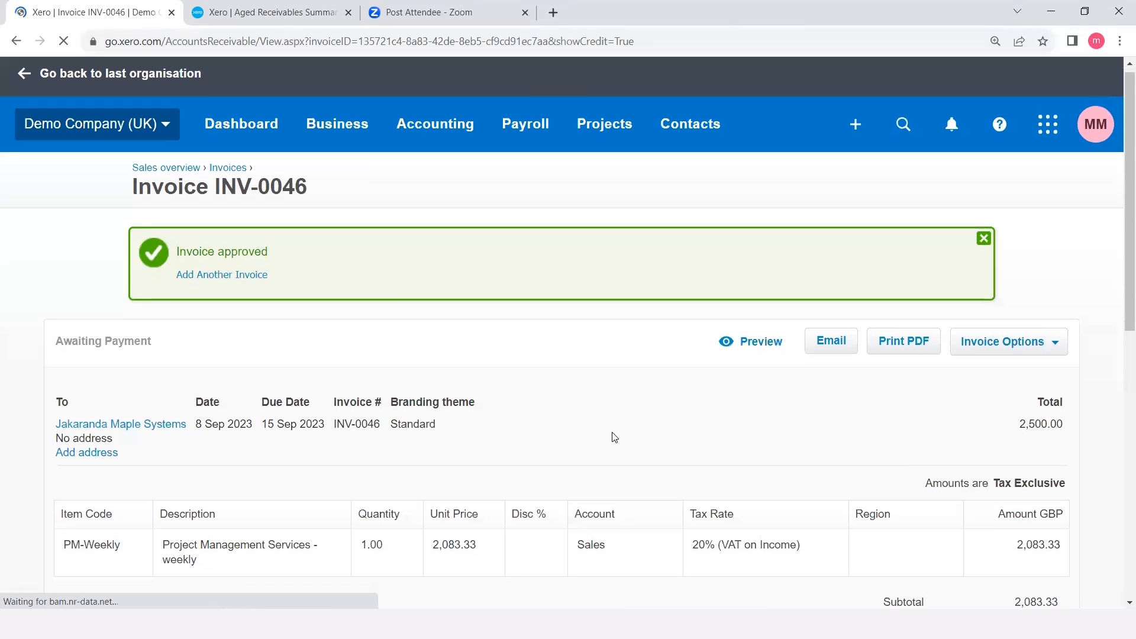
Step: Allocate 2,000.00 of the customer's outstanding overpayment credit to invoice INV-0046 and review the amount due
{"action": "scroll", "coordinate": [610, 435], "scroll_direction": "down", "scroll_amount": 3}
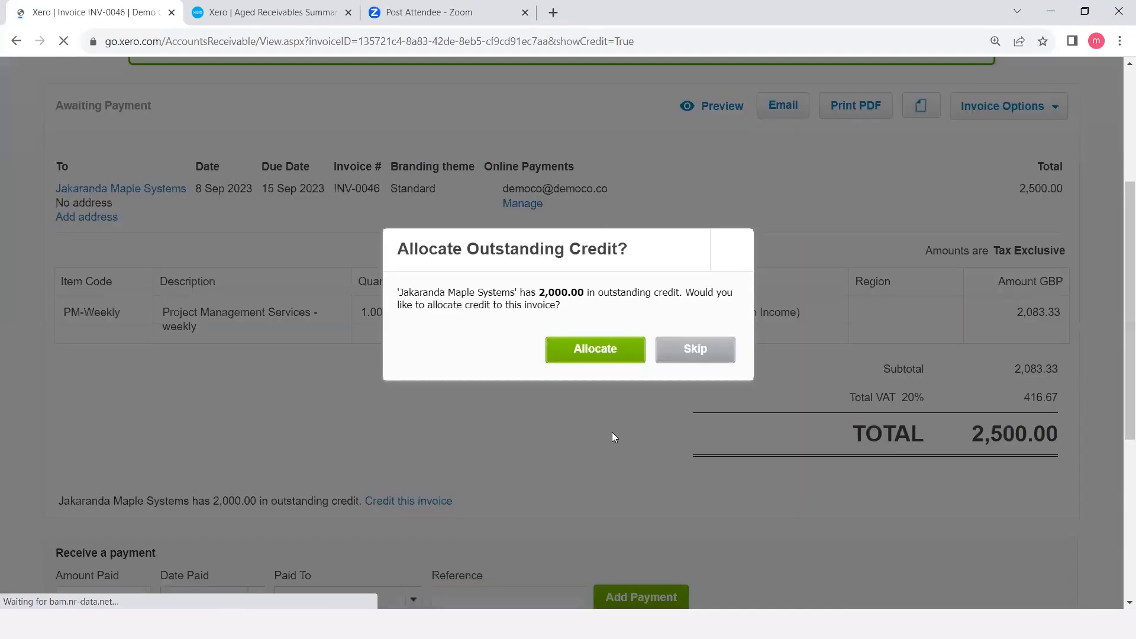
{"action": "scroll", "coordinate": [612, 433], "scroll_direction": "up", "scroll_amount": 3}
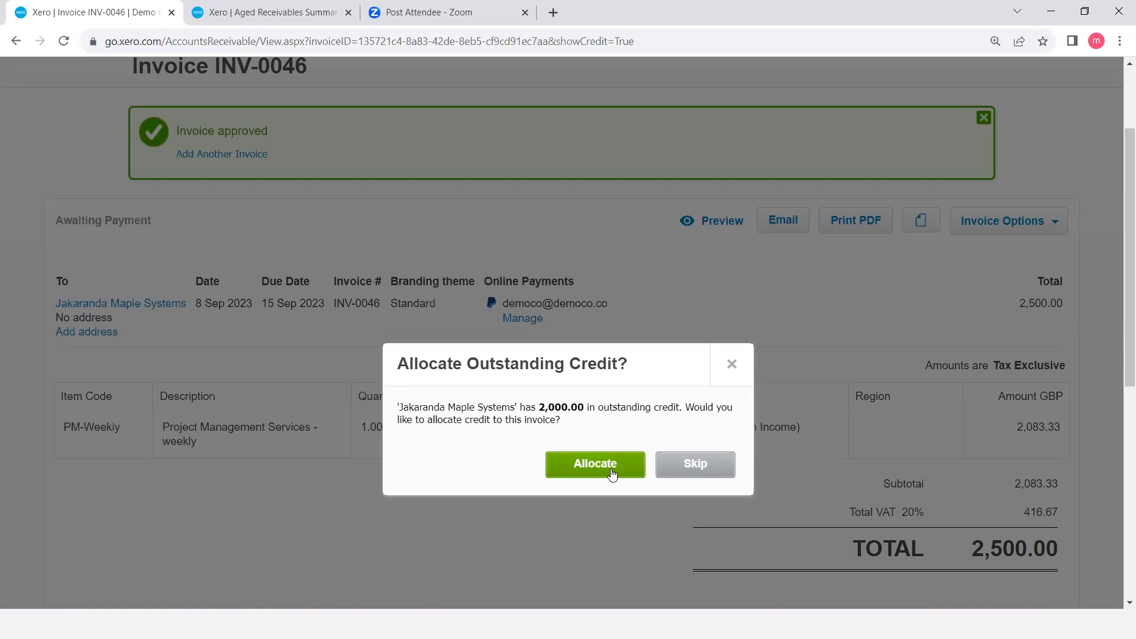
{"action": "left_click", "coordinate": [582, 469]}
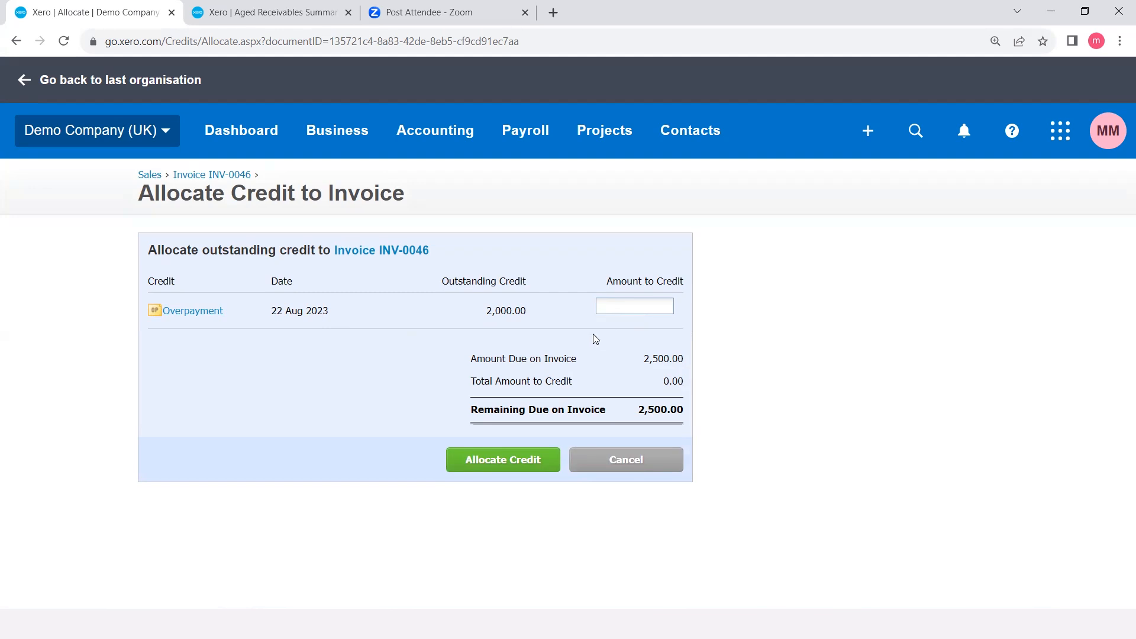
{"action": "type", "text": "2000"}
{"action": "left_click", "coordinate": [513, 456]}
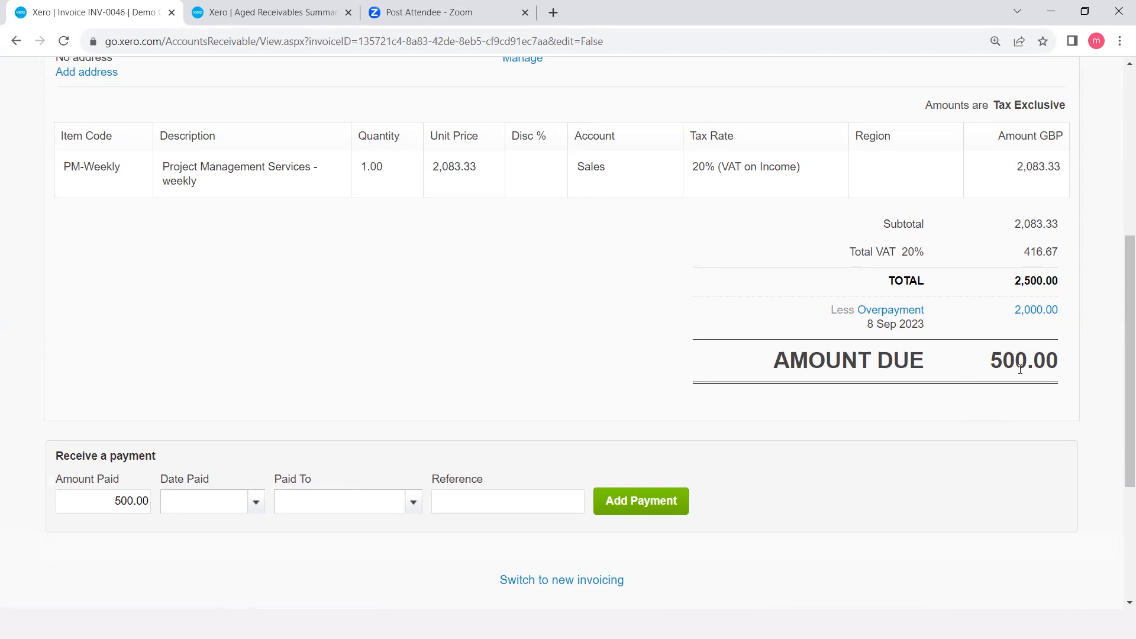
{"action": "scroll", "coordinate": [855, 408], "scroll_direction": "down", "scroll_amount": 4}
{"action": "scroll", "coordinate": [855, 408], "scroll_direction": "up", "scroll_amount": 10}
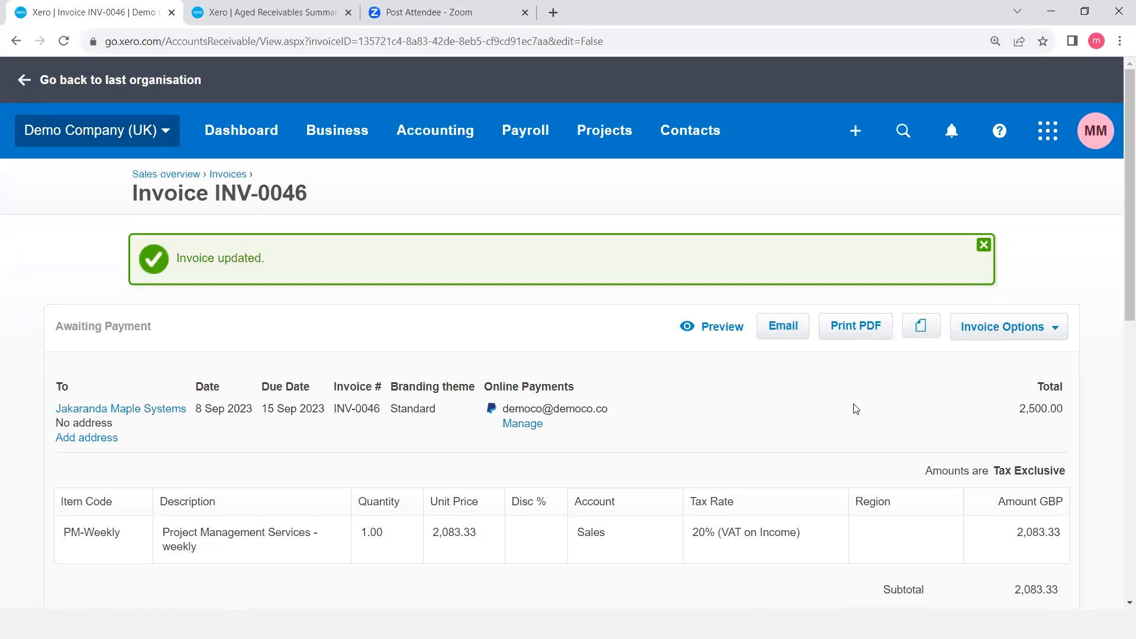
Step: Reload the Aged Receivables Summary report and check the amount owed by Jakaranda Maple Systems
{"action": "left_click", "coordinate": [283, 13]}
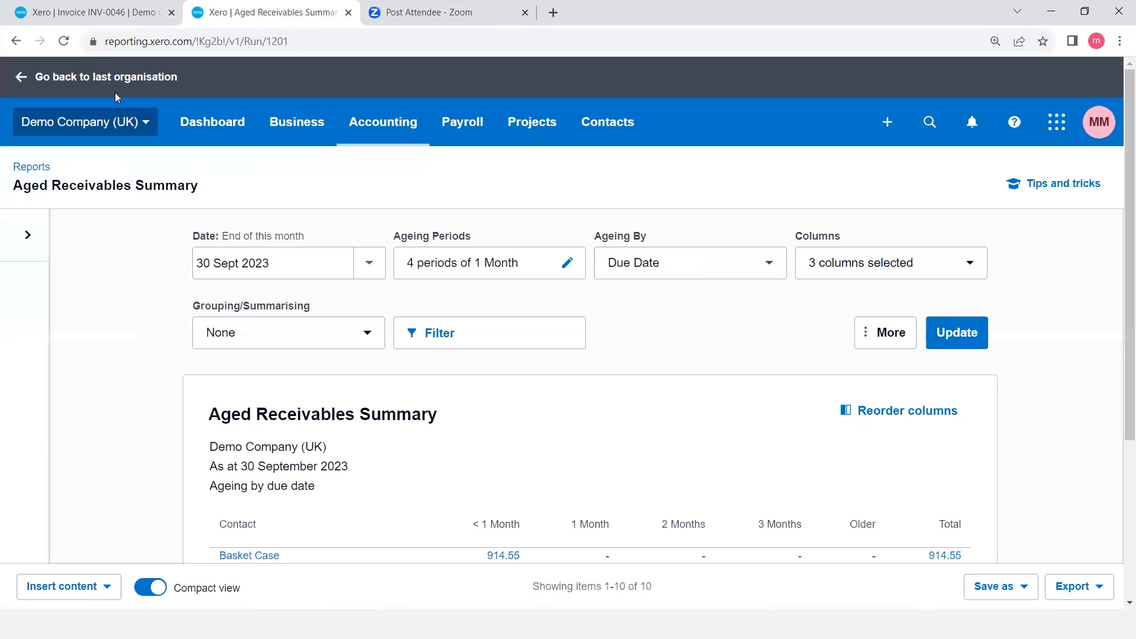
{"action": "left_click", "coordinate": [64, 42]}
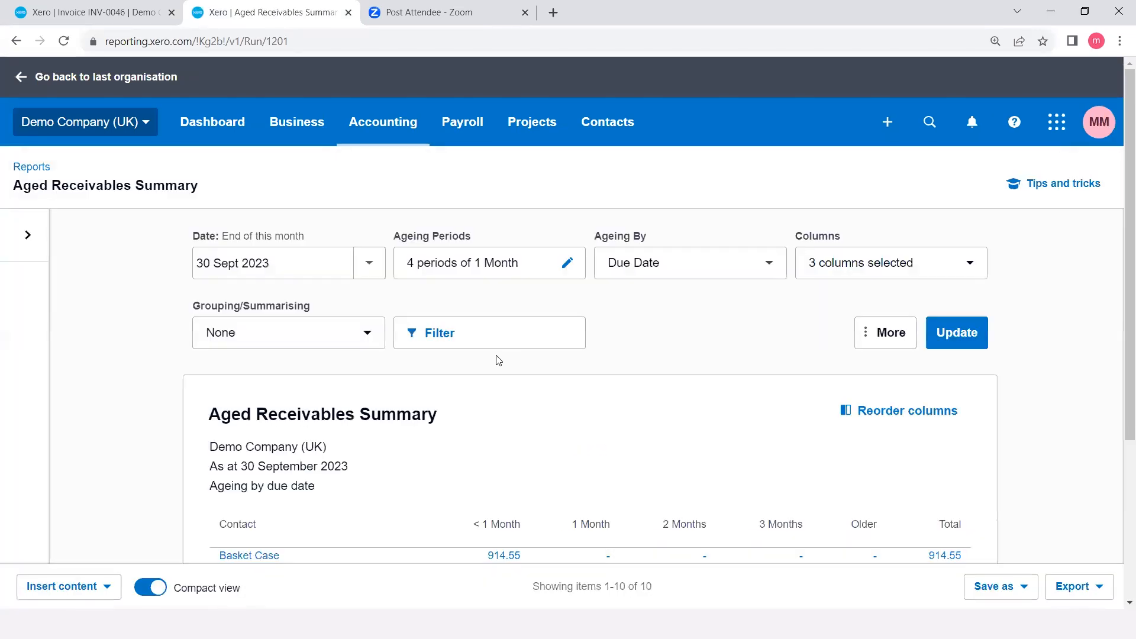
{"action": "scroll", "coordinate": [495, 358], "scroll_direction": "down", "scroll_amount": 4}
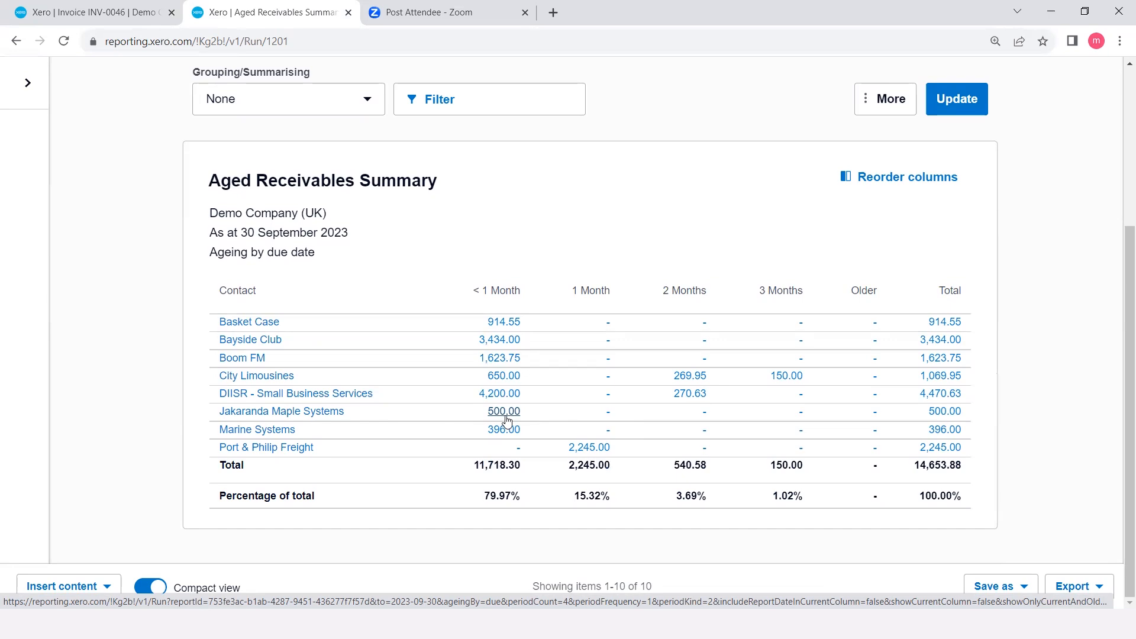
{"action": "scroll", "coordinate": [454, 419], "scroll_direction": "up", "scroll_amount": 4}
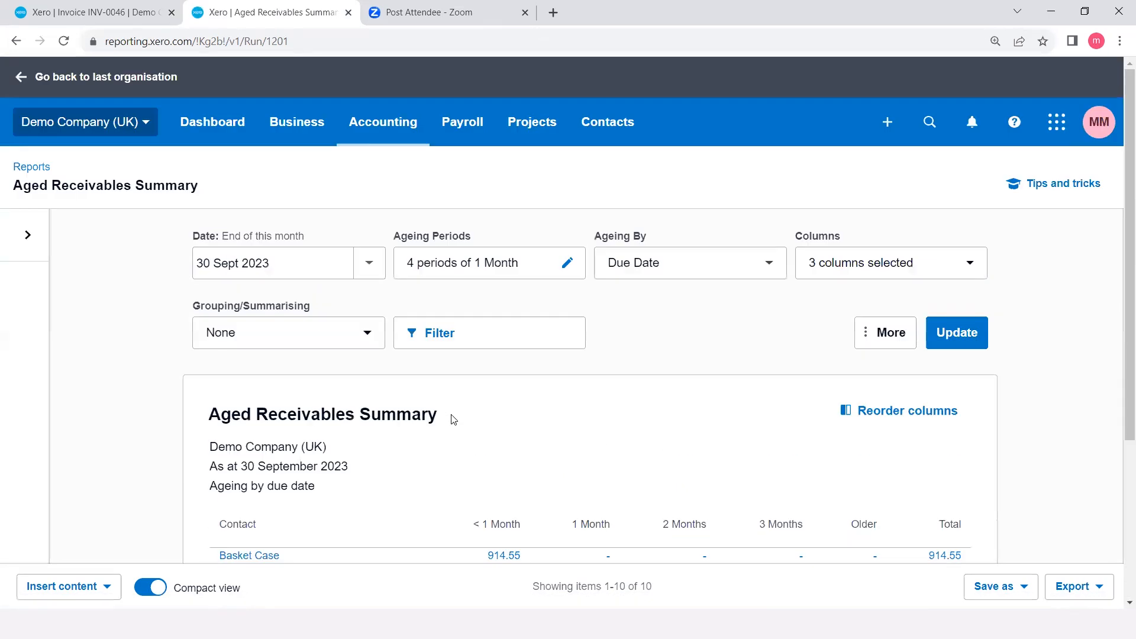
Step: Open the Business Bank Account reconciliation from the dashboard, look through the unreconciled lines and view the FastPay statement details
{"action": "left_click", "coordinate": [45, 5]}
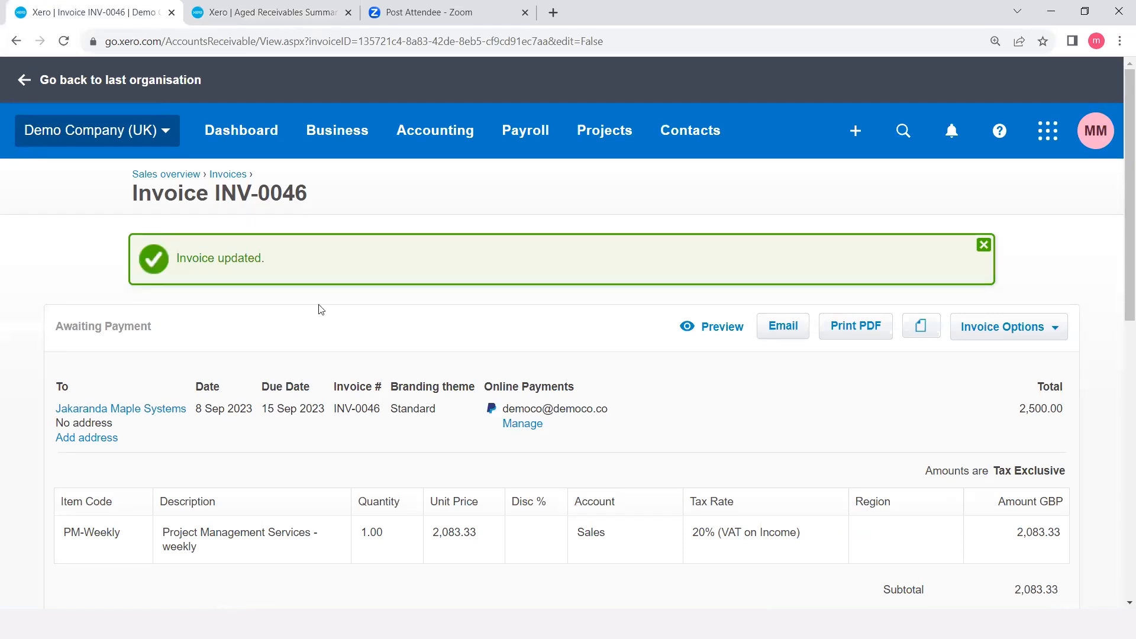
{"action": "left_click", "coordinate": [238, 136]}
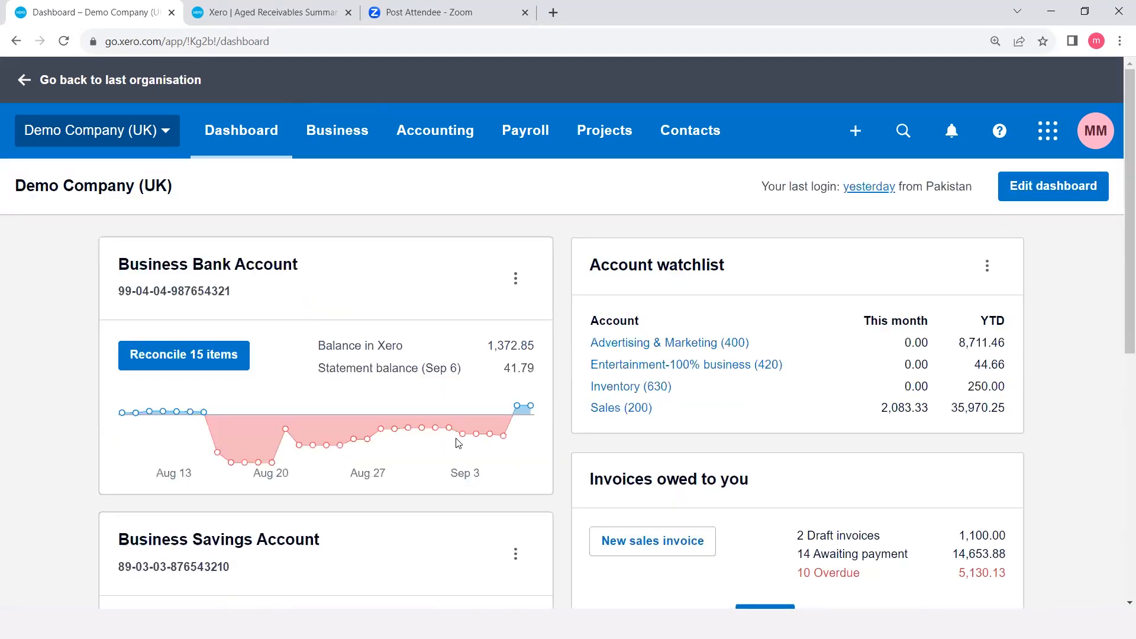
{"action": "left_click", "coordinate": [189, 358]}
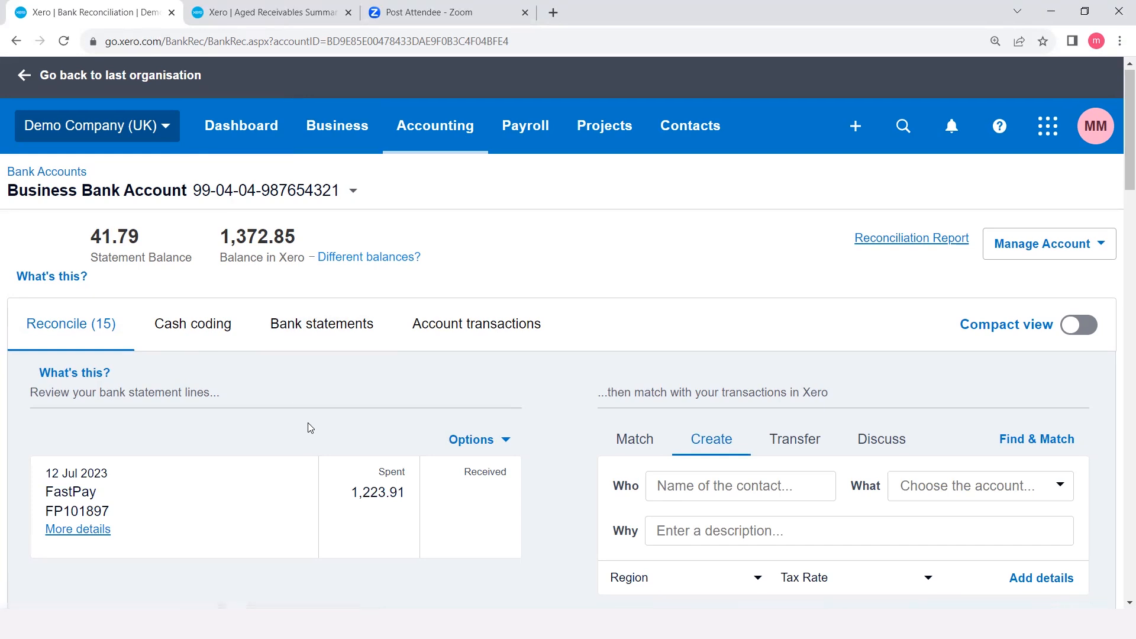
{"action": "scroll", "coordinate": [308, 422], "scroll_direction": "down", "scroll_amount": 1}
{"action": "scroll", "coordinate": [309, 427], "scroll_direction": "down", "scroll_amount": 3}
{"action": "scroll", "coordinate": [308, 427], "scroll_direction": "down", "scroll_amount": 4}
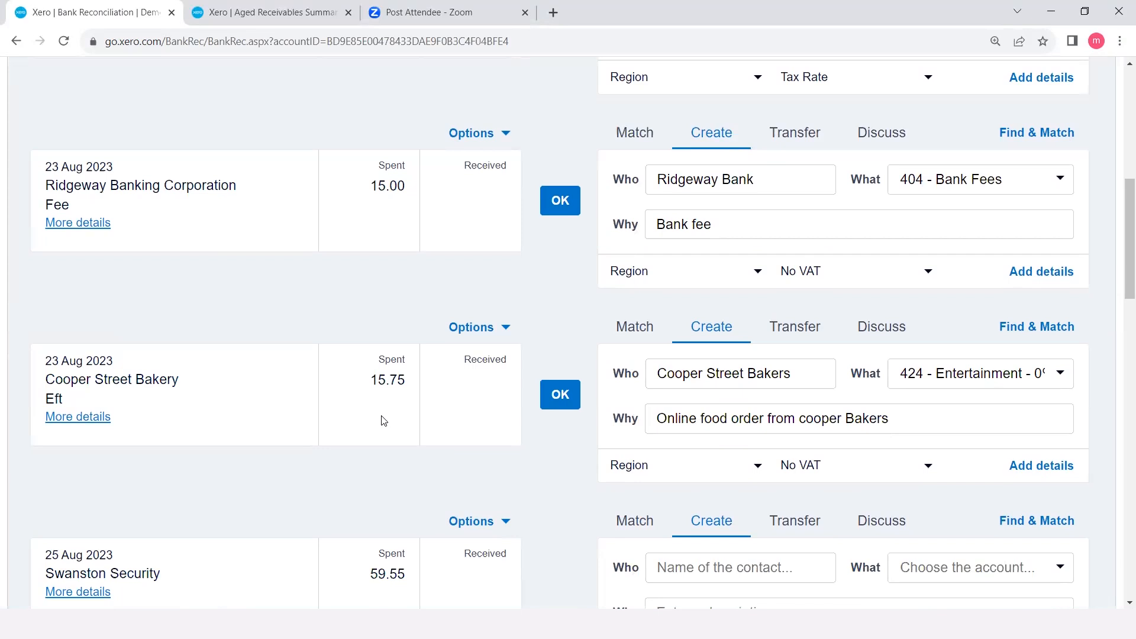
{"action": "scroll", "coordinate": [382, 423], "scroll_direction": "down", "scroll_amount": 6}
{"action": "scroll", "coordinate": [384, 420], "scroll_direction": "down", "scroll_amount": 4}
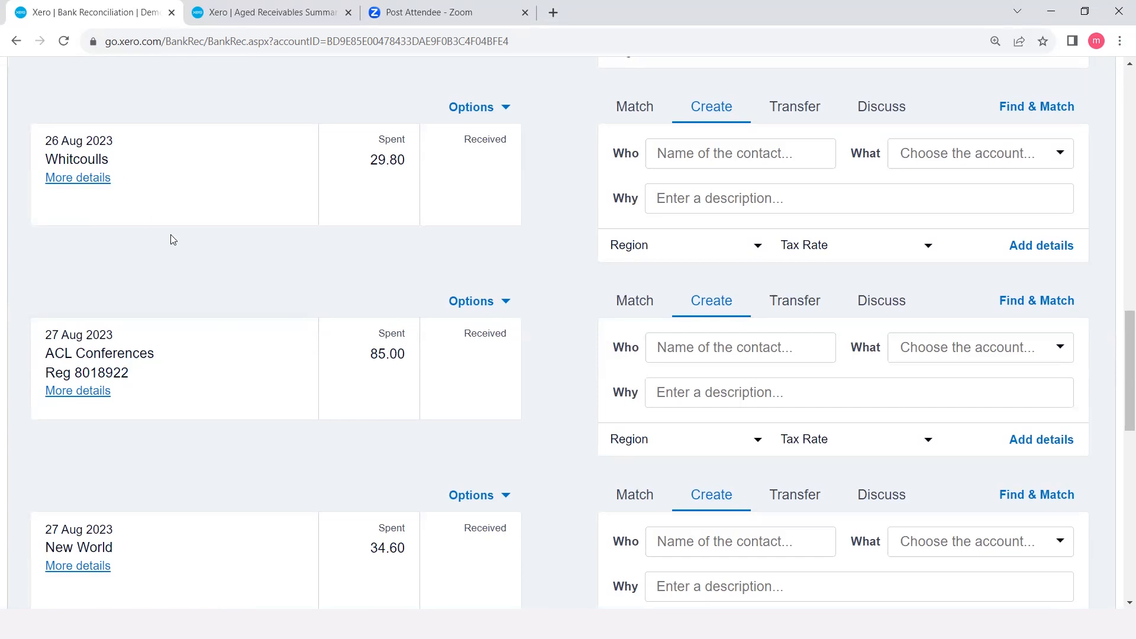
{"action": "scroll", "coordinate": [288, 337], "scroll_direction": "down", "scroll_amount": 8}
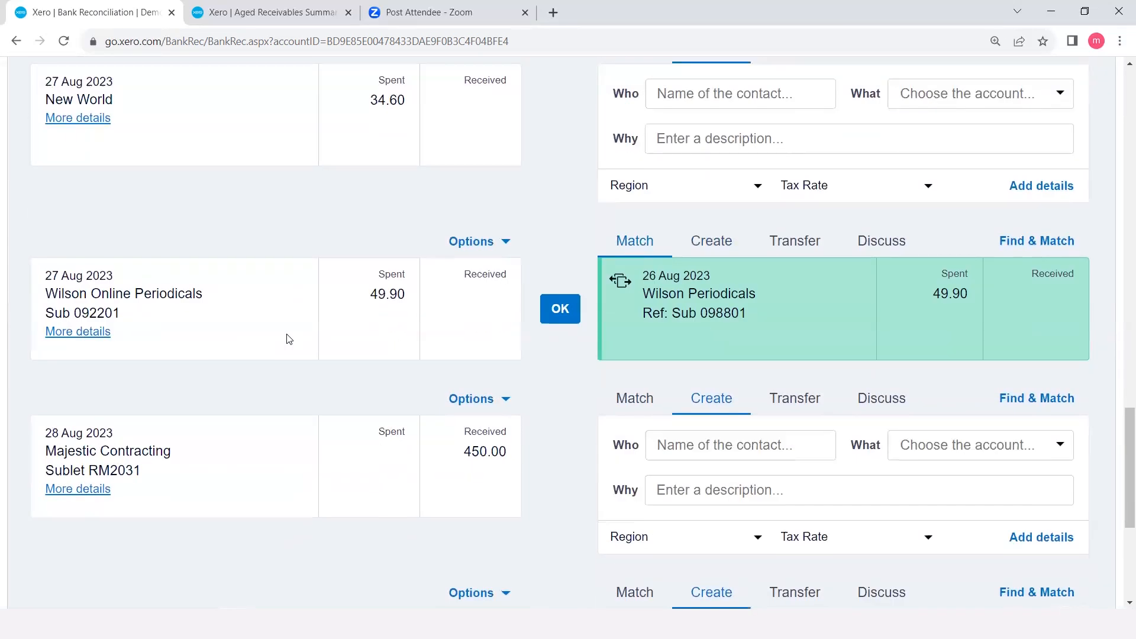
{"action": "scroll", "coordinate": [289, 338], "scroll_direction": "down", "scroll_amount": 5}
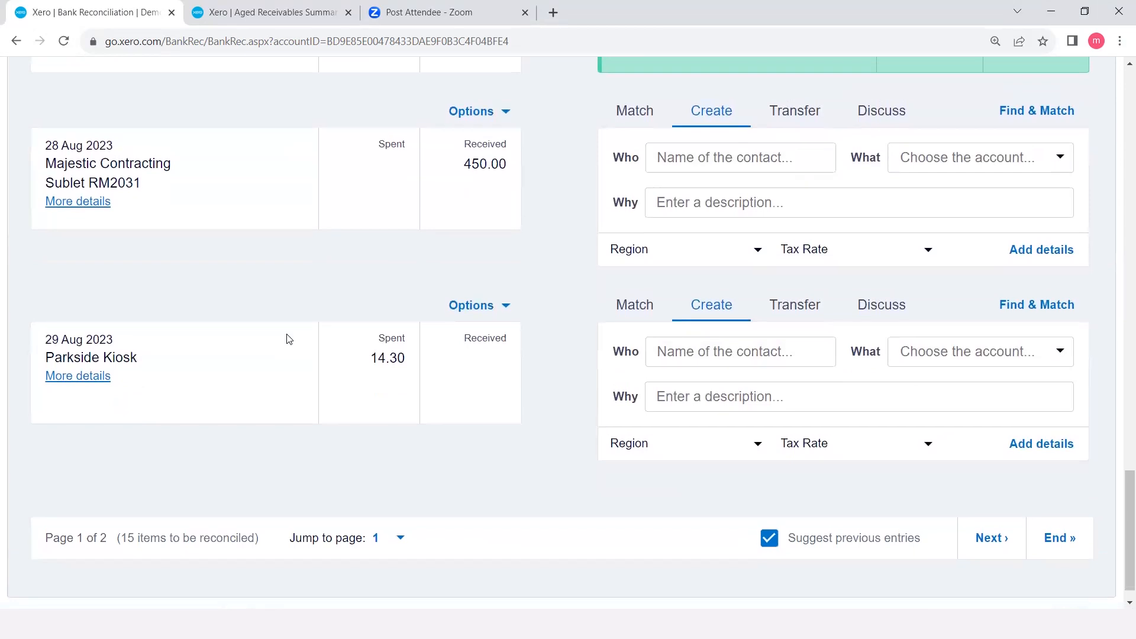
{"action": "scroll", "coordinate": [288, 339], "scroll_direction": "up", "scroll_amount": 20}
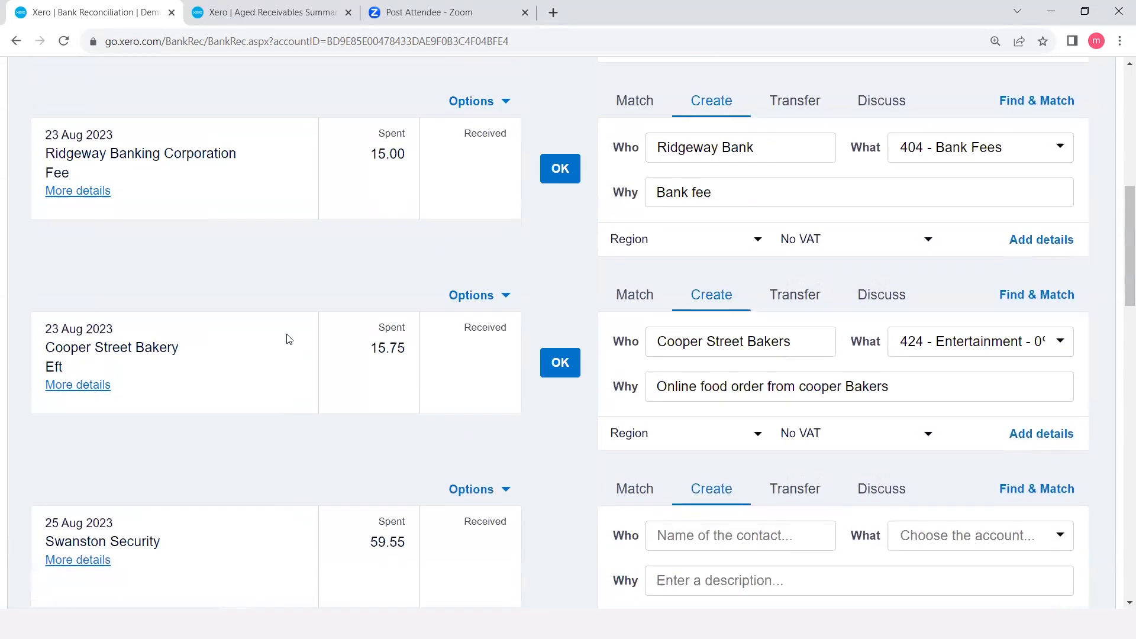
{"action": "scroll", "coordinate": [201, 326], "scroll_direction": "up", "scroll_amount": 4}
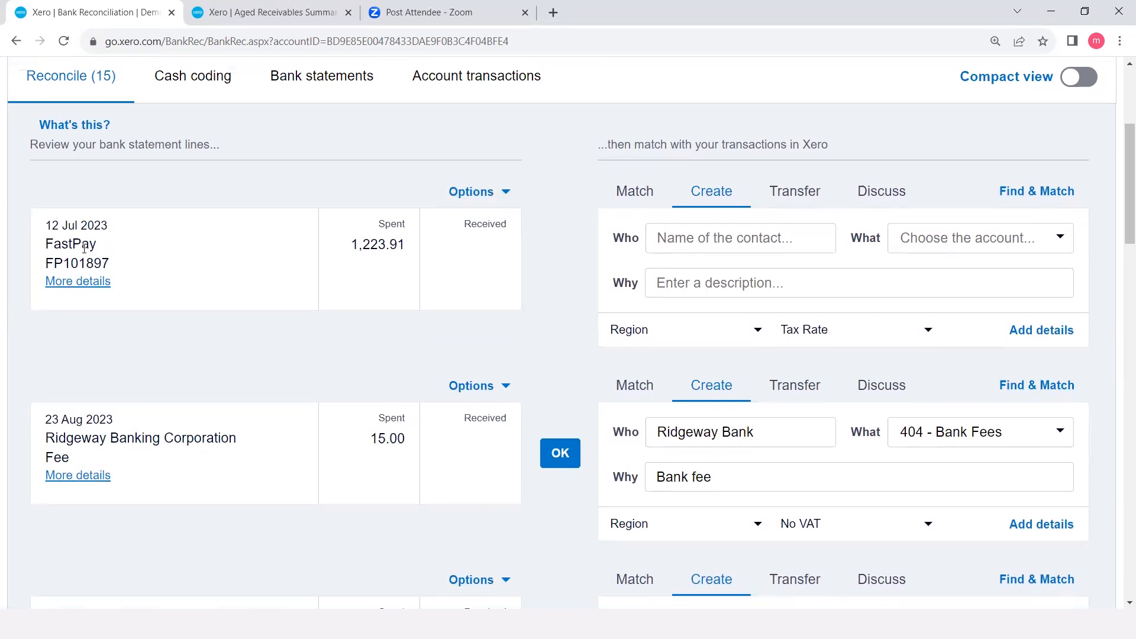
{"action": "left_click", "coordinate": [85, 282]}
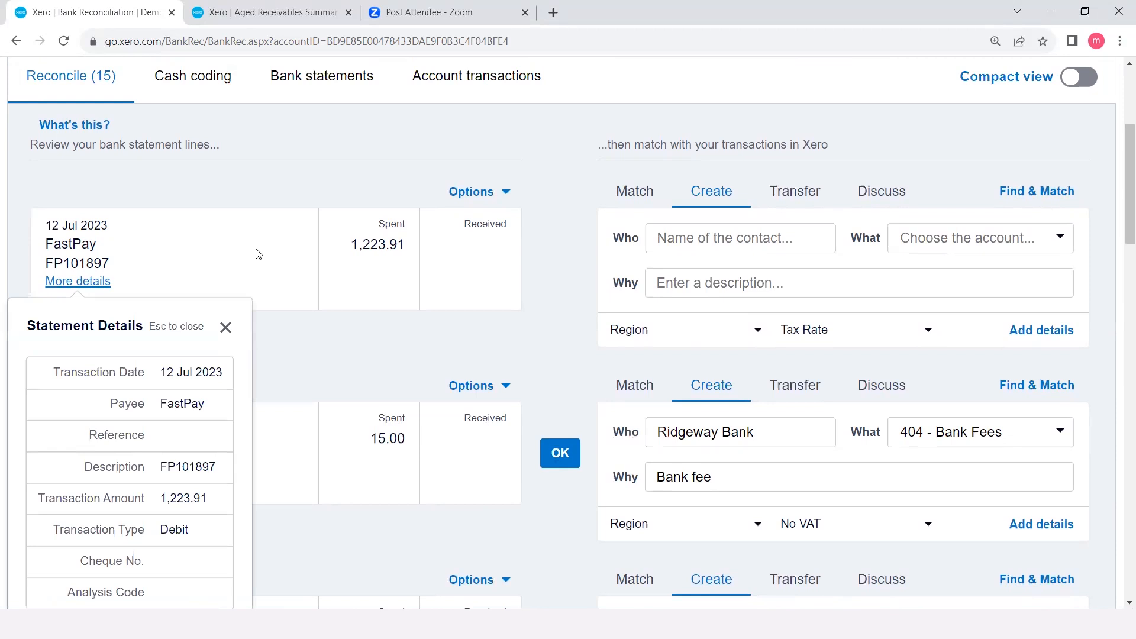
{"action": "left_click", "coordinate": [226, 328]}
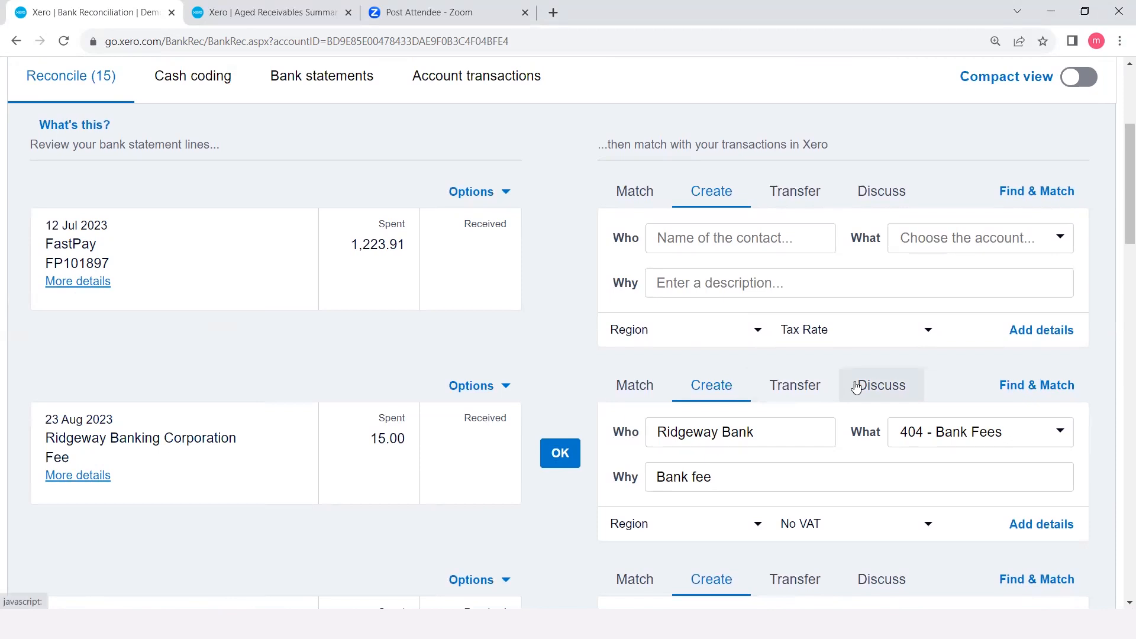
Step: Try coding the FastPay statement line as an Overpayment, review its account and tax rate, and return to the dashboard without saving
{"action": "left_click", "coordinate": [1013, 349]}
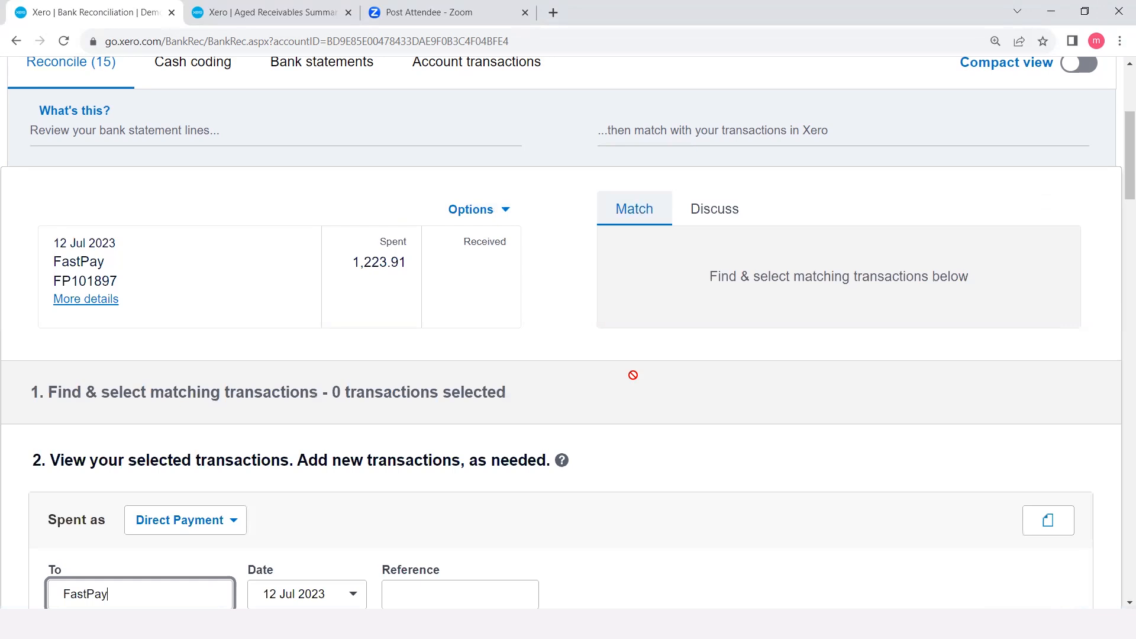
{"action": "scroll", "coordinate": [630, 373], "scroll_direction": "down", "scroll_amount": 3}
{"action": "left_click", "coordinate": [202, 364]}
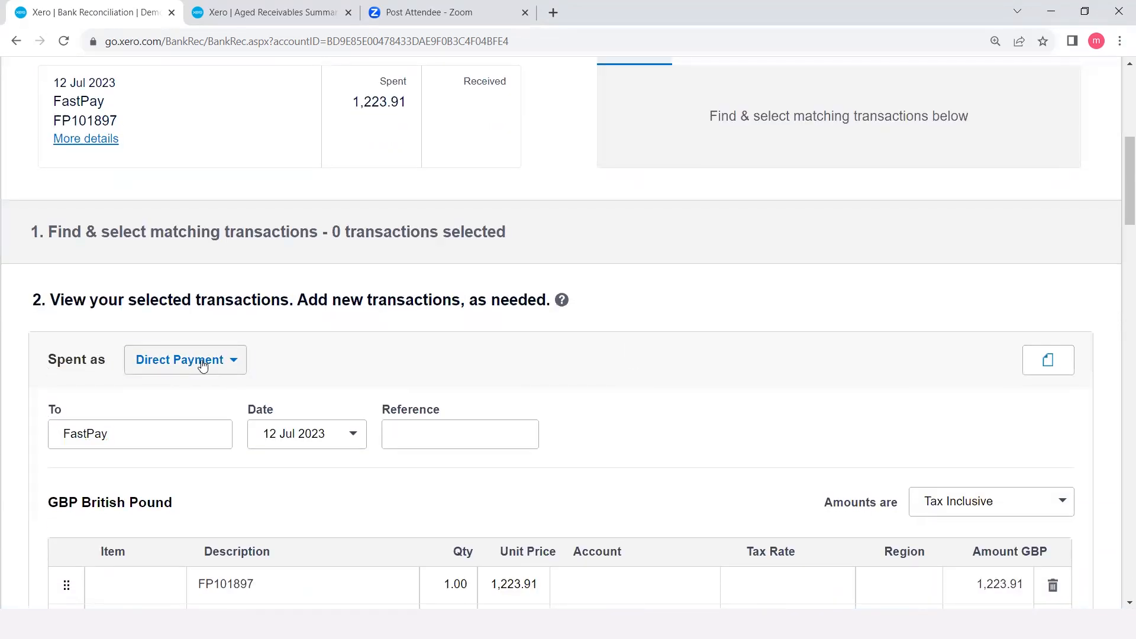
{"action": "left_click", "coordinate": [235, 362]}
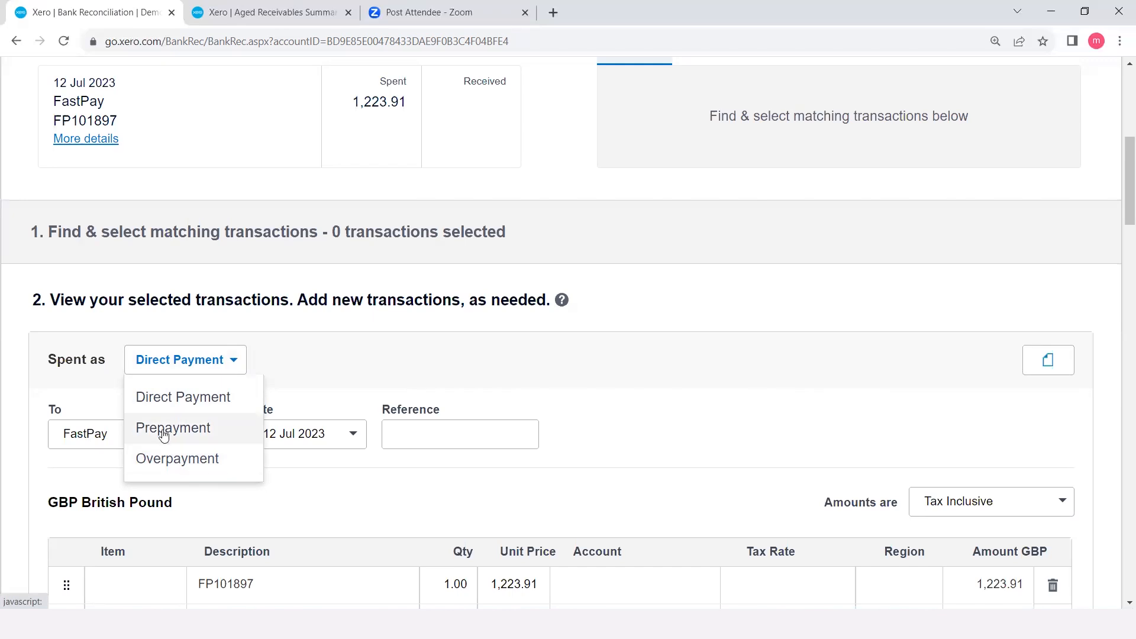
{"action": "left_click", "coordinate": [171, 458]}
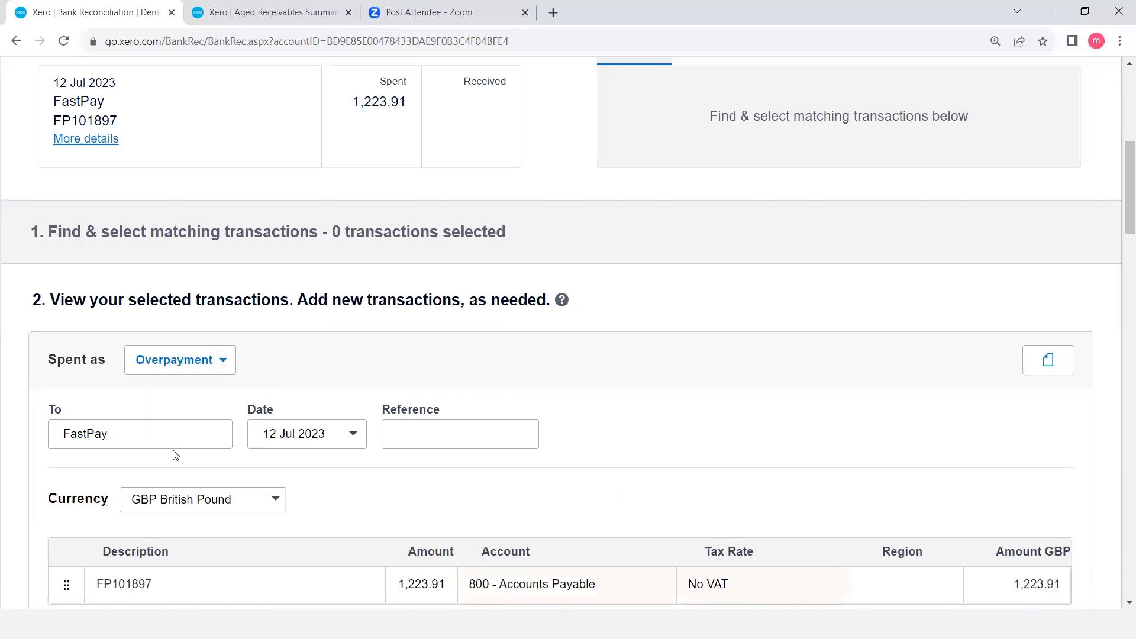
{"action": "scroll", "coordinate": [672, 512], "scroll_direction": "down", "scroll_amount": 2}
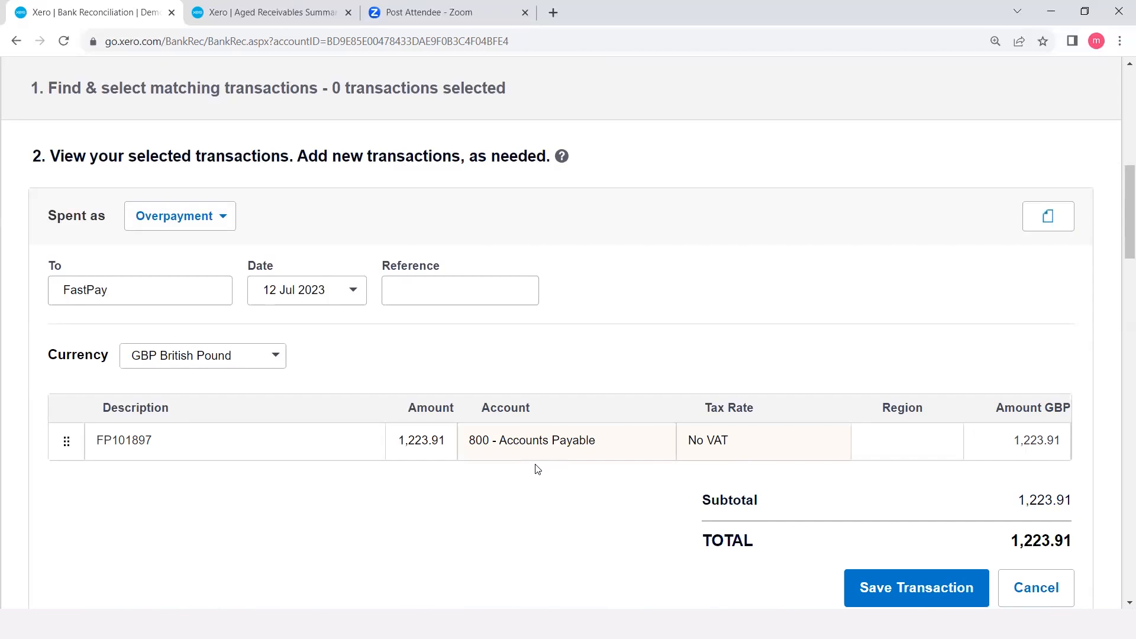
{"action": "scroll", "coordinate": [537, 469], "scroll_direction": "up", "scroll_amount": 10}
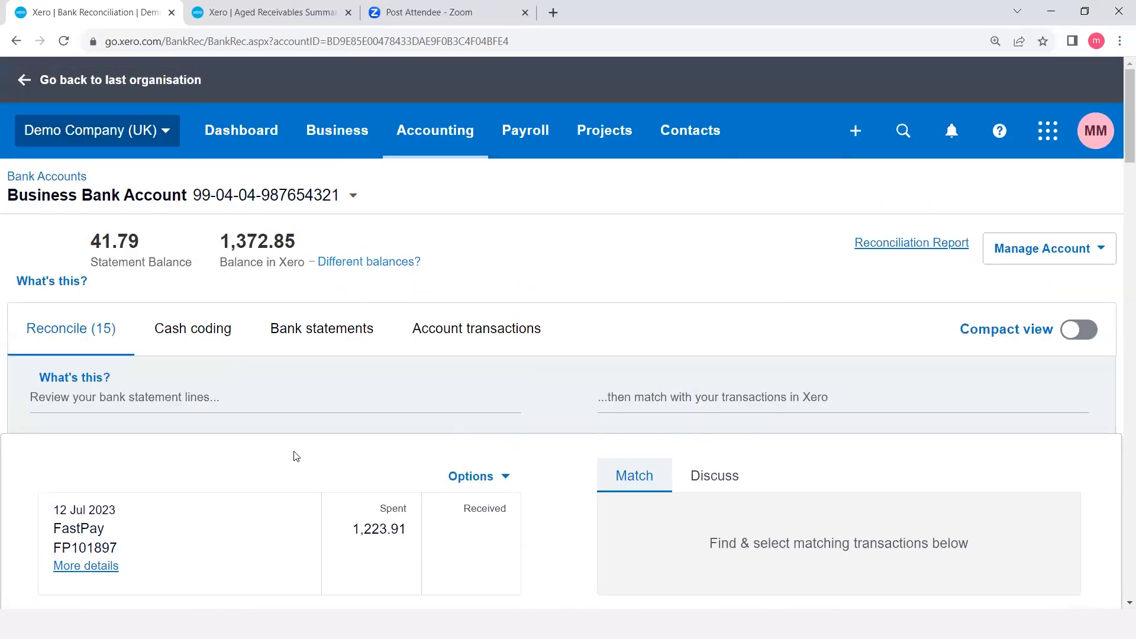
{"action": "left_click", "coordinate": [254, 140]}
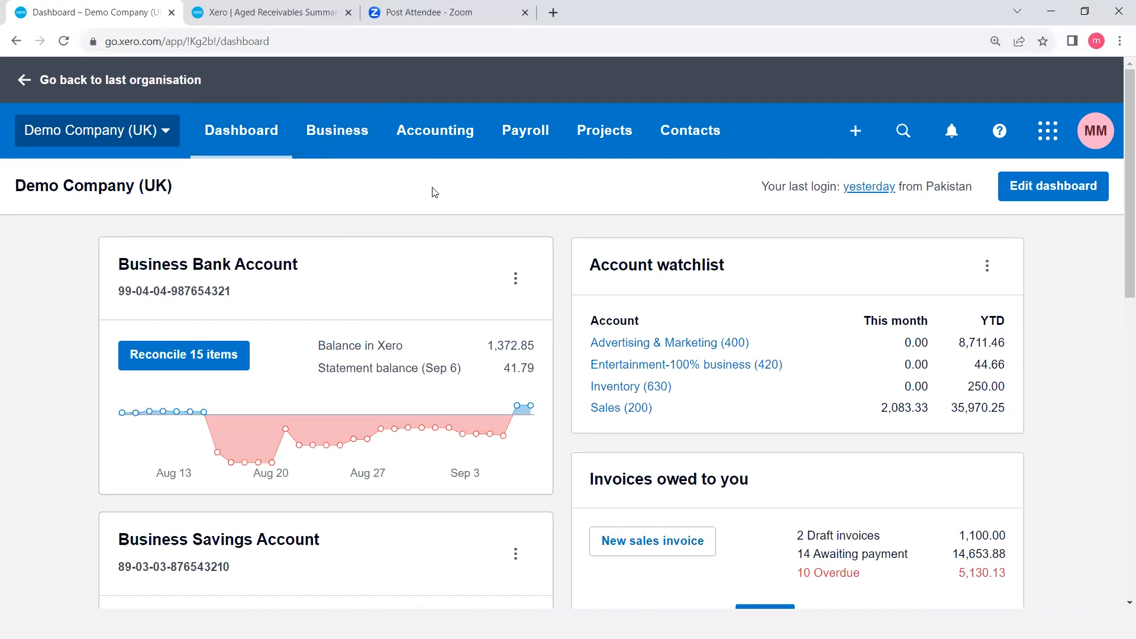
Step: Create a new bill and enter City Insurance Pvt as the supplier it is from
{"action": "left_click", "coordinate": [852, 131]}
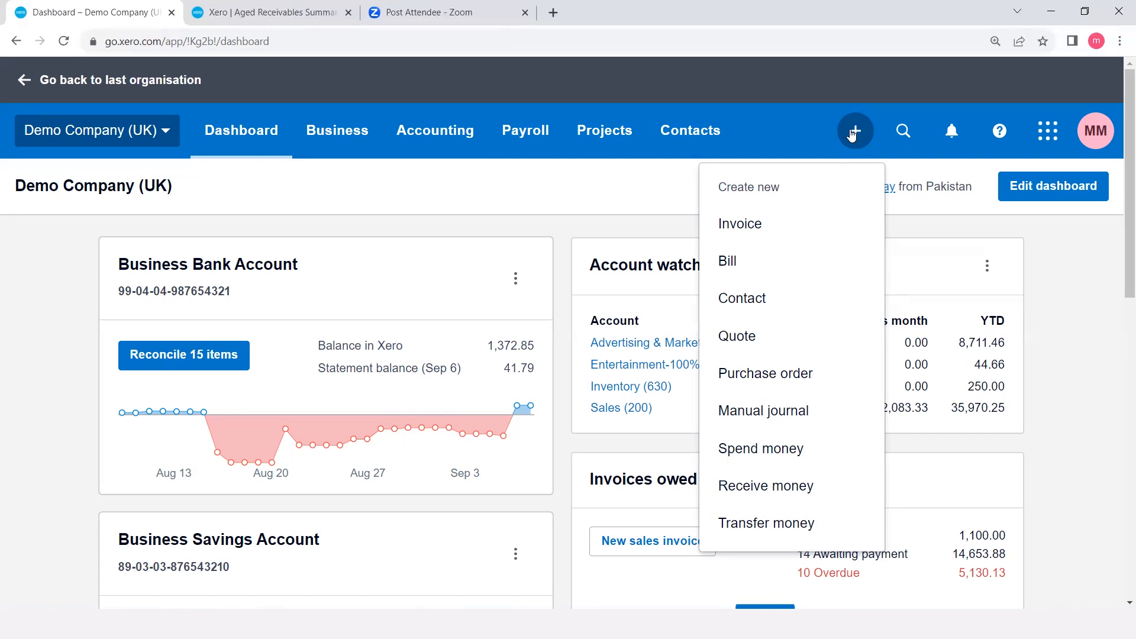
{"action": "left_click", "coordinate": [814, 262]}
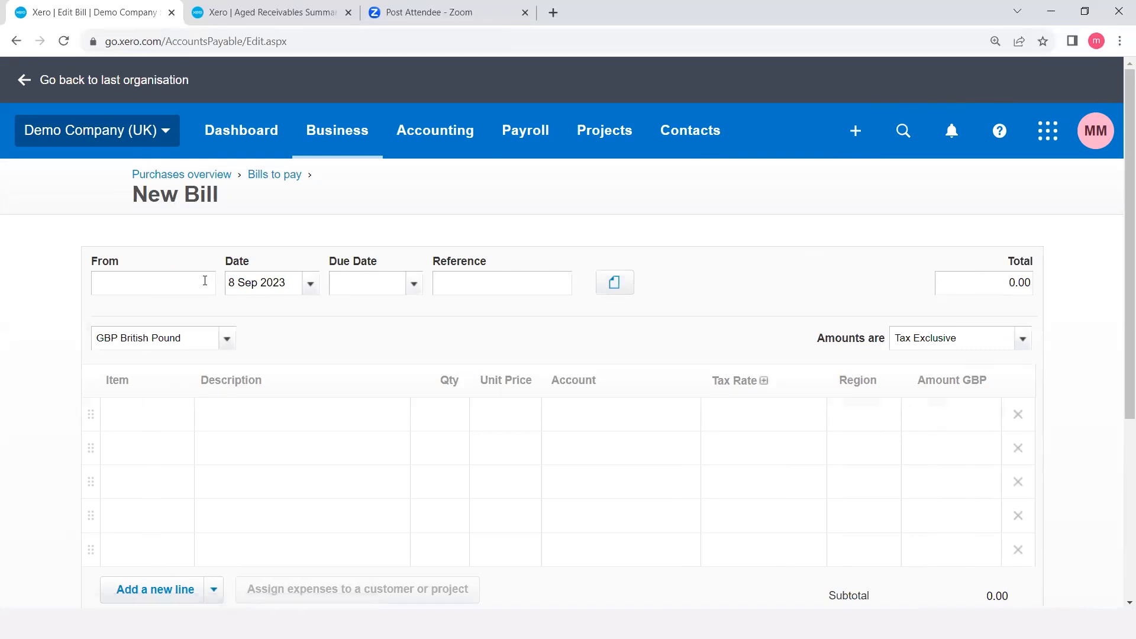
{"action": "type", "text": "City"}
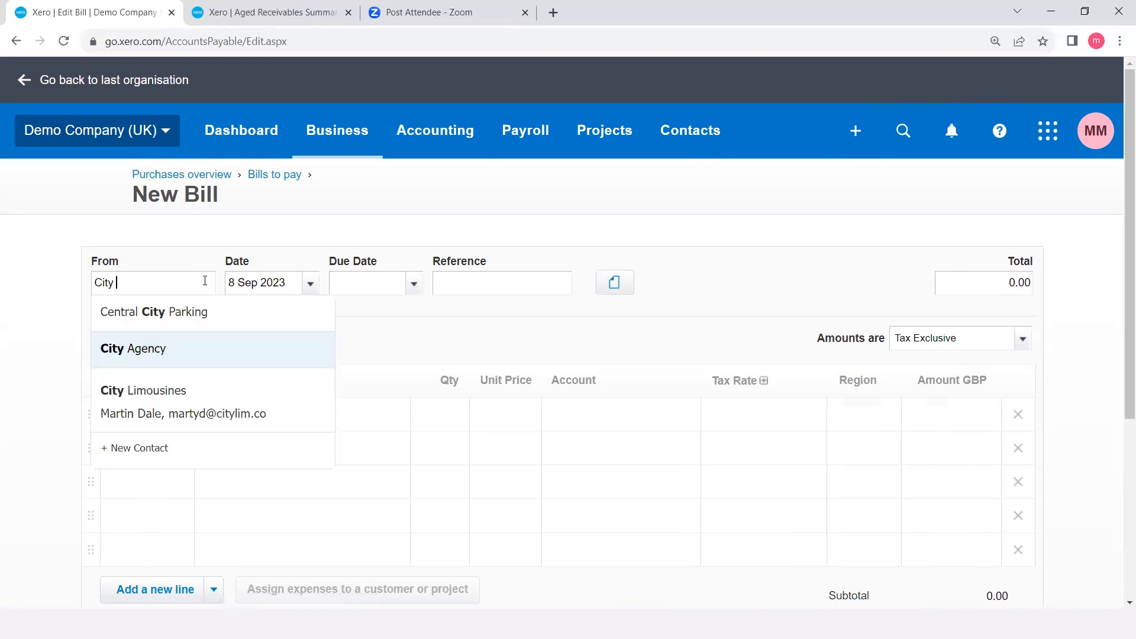
{"action": "type", "text": " Ins"}
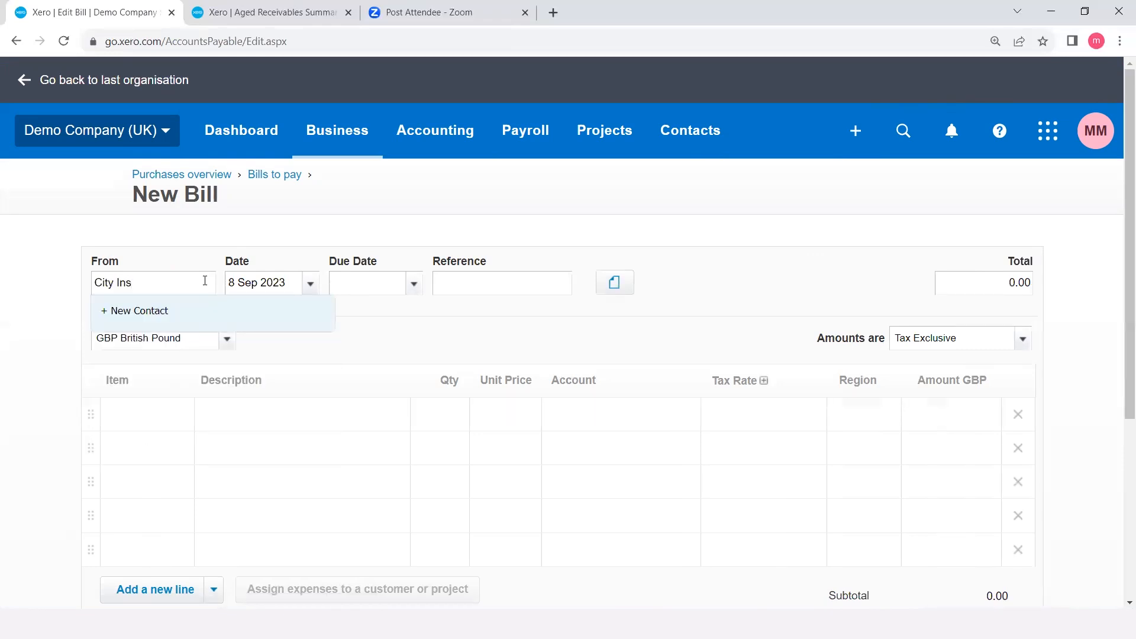
{"action": "type", "text": "urance Pvt"}
{"action": "key", "text": "Tab"}
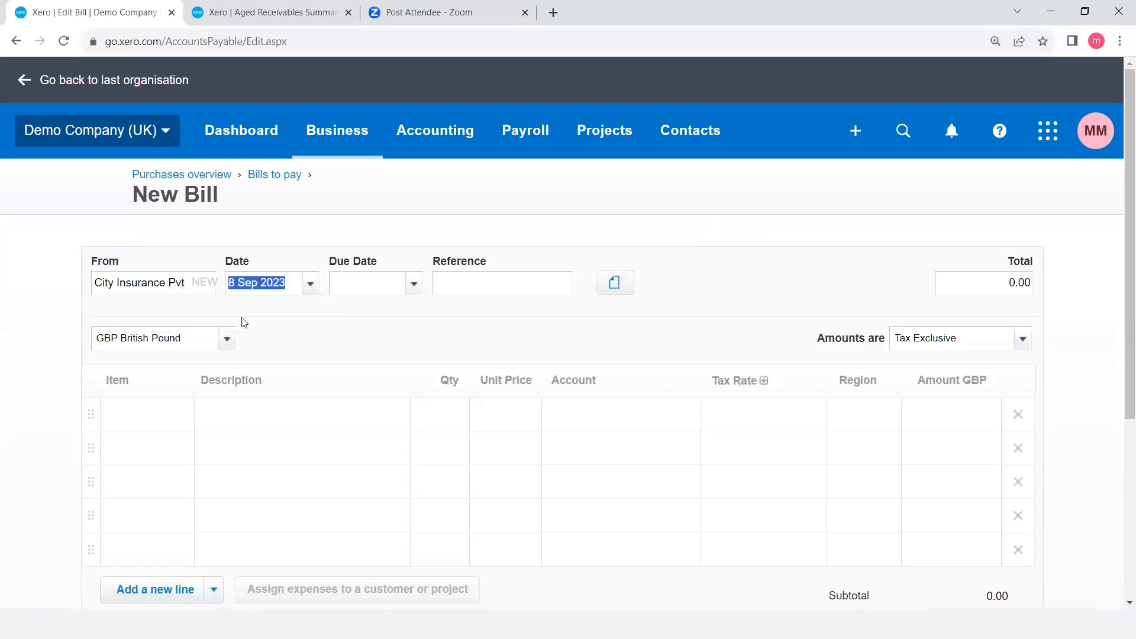
Step: Set the new bill's date to 1 Apr 2023
{"action": "left_click", "coordinate": [305, 286]}
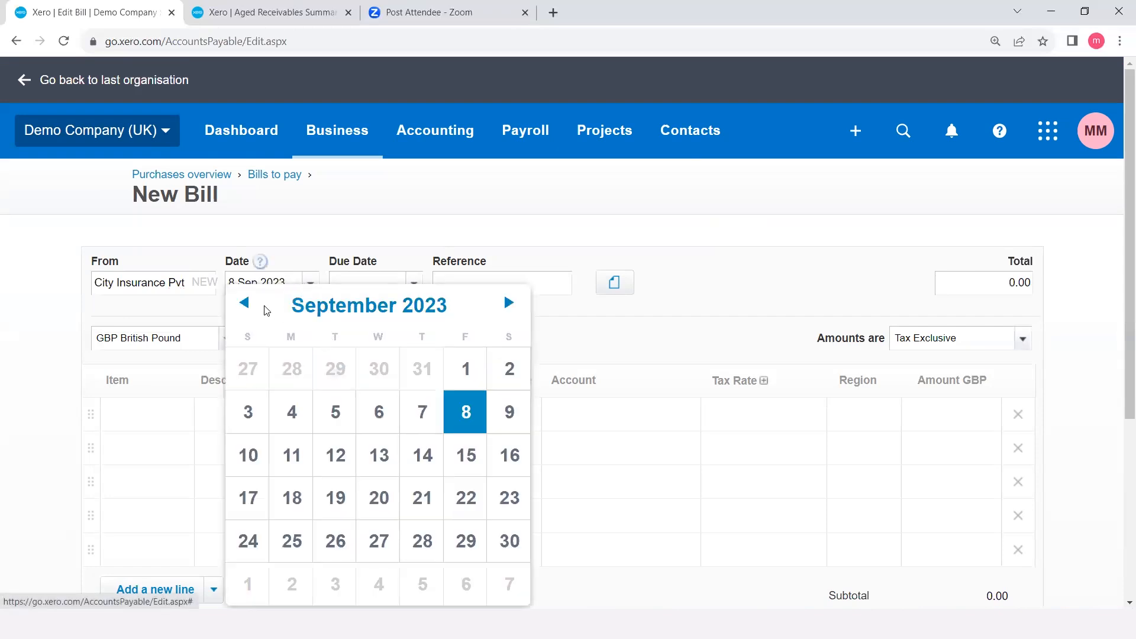
{"action": "left_click", "coordinate": [244, 304]}
{"action": "left_click", "coordinate": [245, 305]}
{"action": "left_click", "coordinate": [245, 305]}
{"action": "left_click", "coordinate": [246, 305]}
{"action": "left_click", "coordinate": [246, 306]}
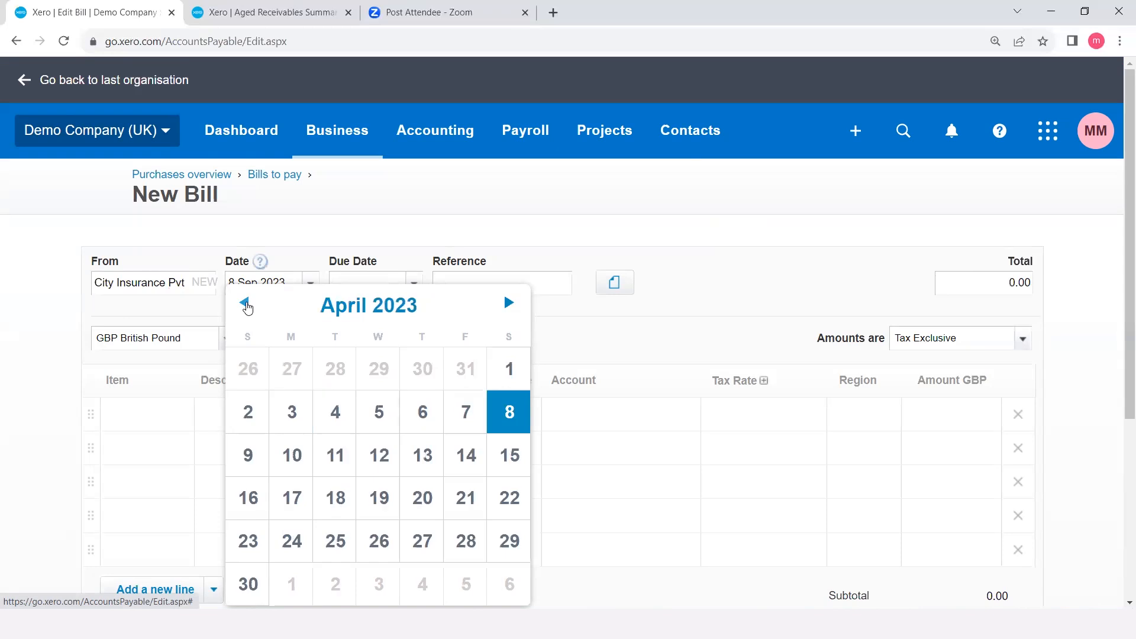
{"action": "left_click", "coordinate": [246, 305]}
{"action": "left_click", "coordinate": [507, 304]}
{"action": "left_click", "coordinate": [508, 371]}
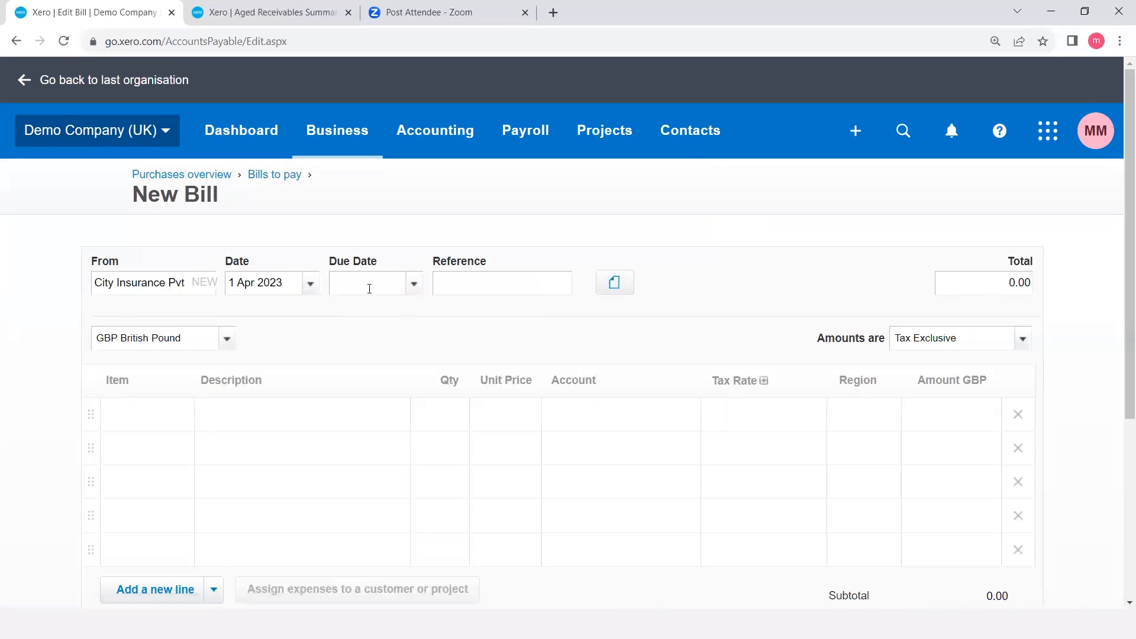
Step: Set the bill's due date to 1 Apr 2023 and enter Insurance Feed as its reference
{"action": "left_click", "coordinate": [413, 285]}
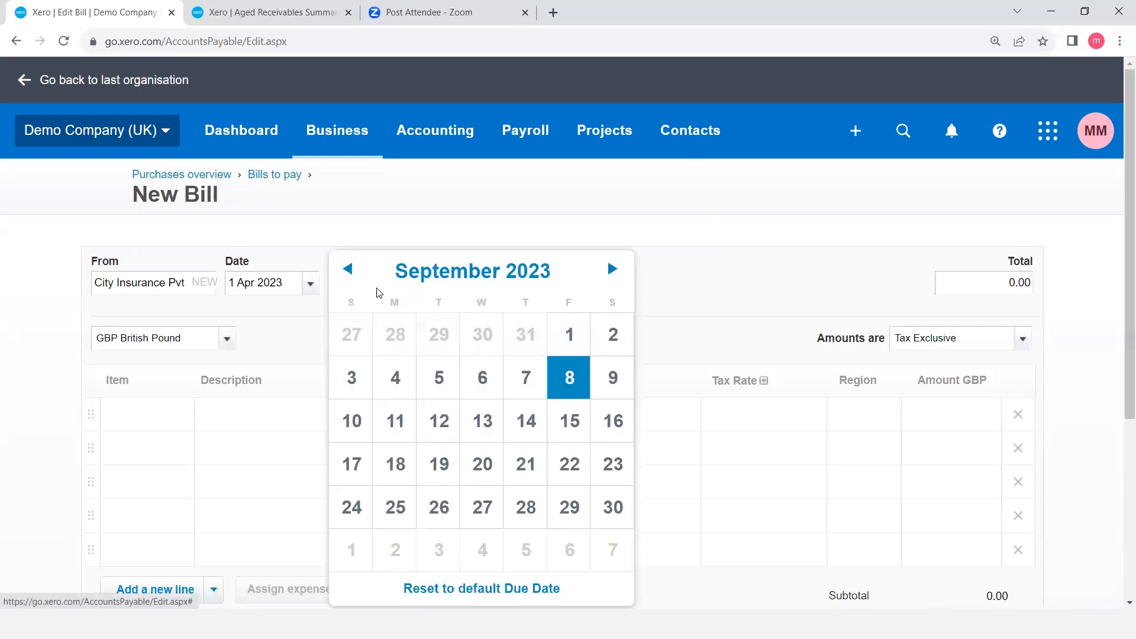
{"action": "left_click", "coordinate": [348, 270]}
{"action": "left_click", "coordinate": [348, 270]}
{"action": "left_click", "coordinate": [348, 270]}
{"action": "left_click", "coordinate": [347, 270]}
{"action": "left_click", "coordinate": [348, 270]}
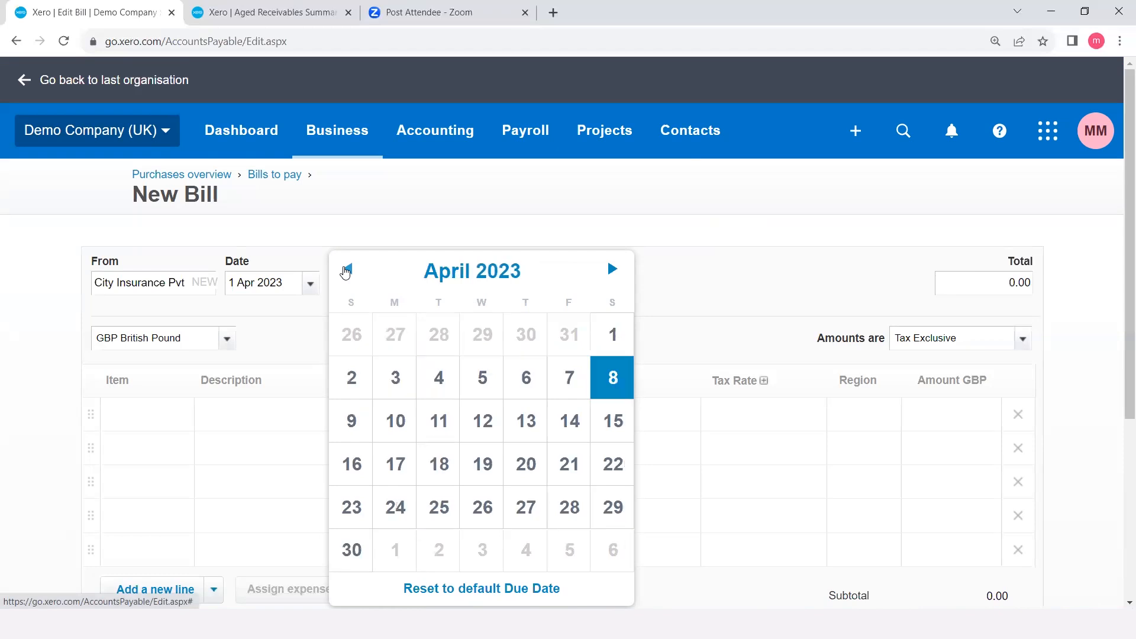
{"action": "left_click", "coordinate": [347, 270]}
{"action": "left_click", "coordinate": [604, 271]}
{"action": "left_click", "coordinate": [613, 333]}
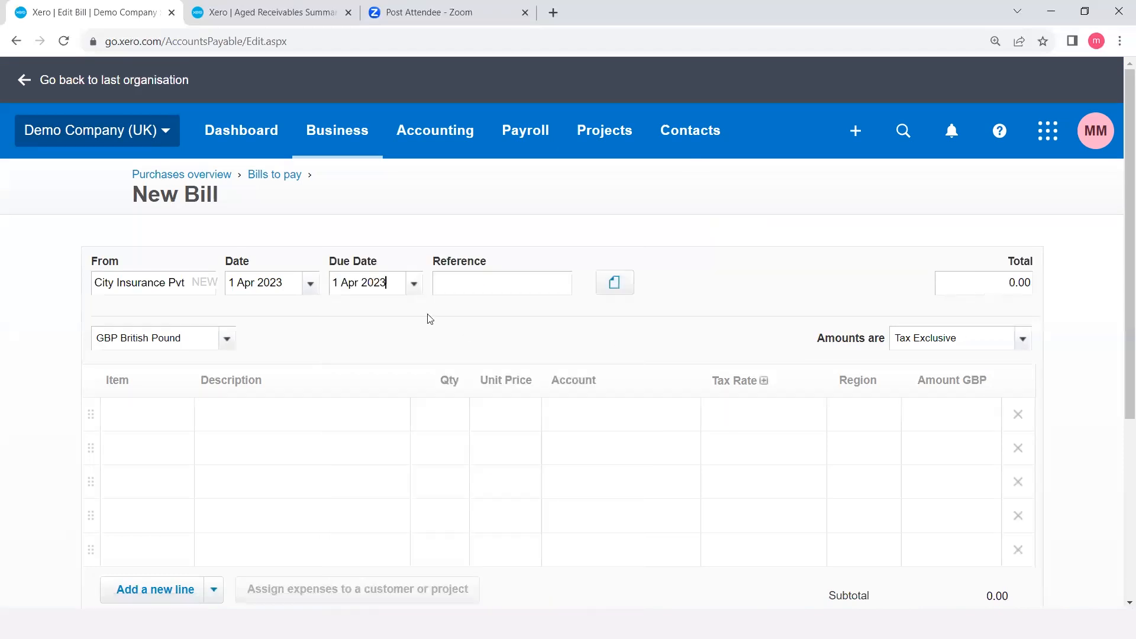
{"action": "left_click", "coordinate": [467, 276]}
{"action": "type", "text": "Insurance Feed"}
Step: Describe the bill's first line as "Insurance for Vehicle for the period April 23 - March 24"
{"action": "scroll", "coordinate": [598, 315], "scroll_direction": "down", "scroll_amount": 2}
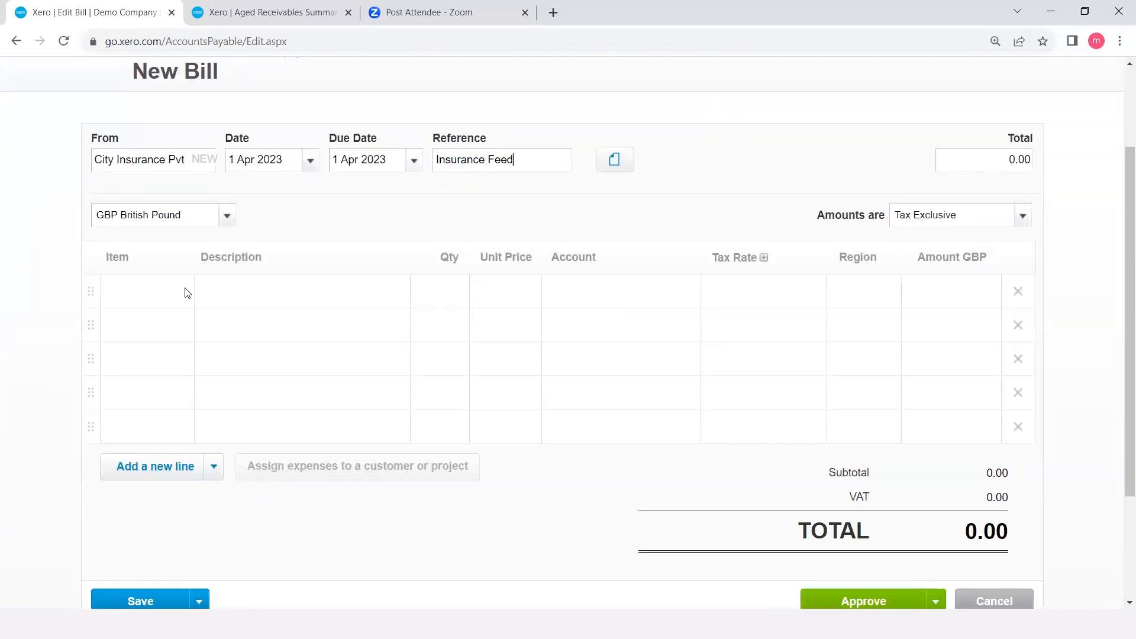
{"action": "left_click", "coordinate": [261, 303]}
{"action": "type", "text": "I"}
{"action": "type", "text": "In"}
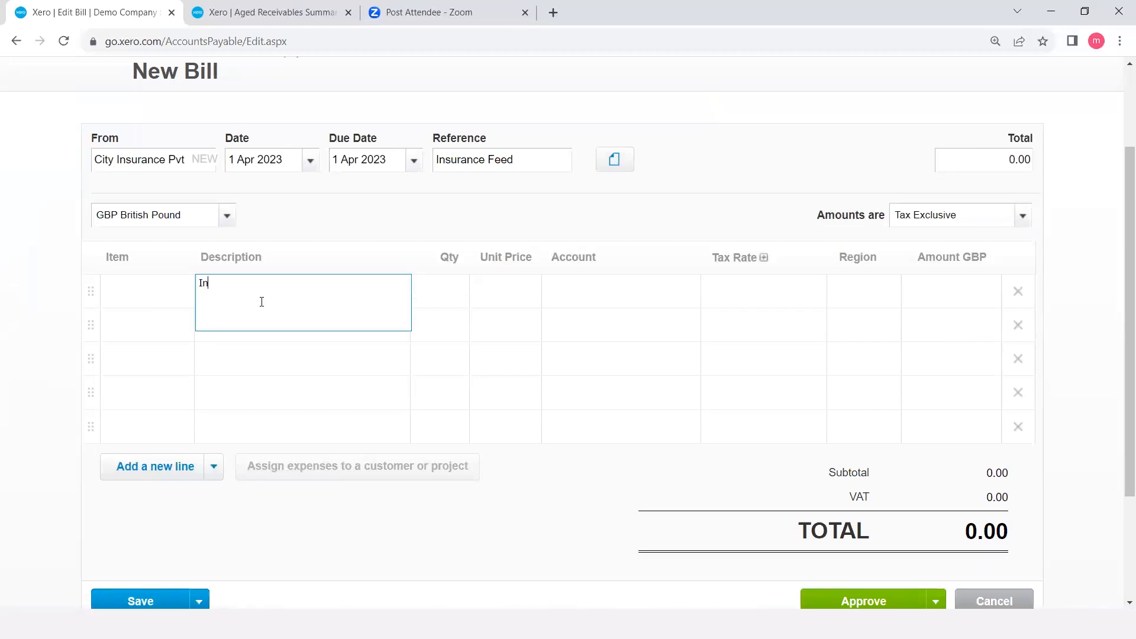
{"action": "type", "text": "surance for 1"}
{"action": "key", "text": "BackSpace"}
{"action": "type", "text": "Vehicle for the period "}
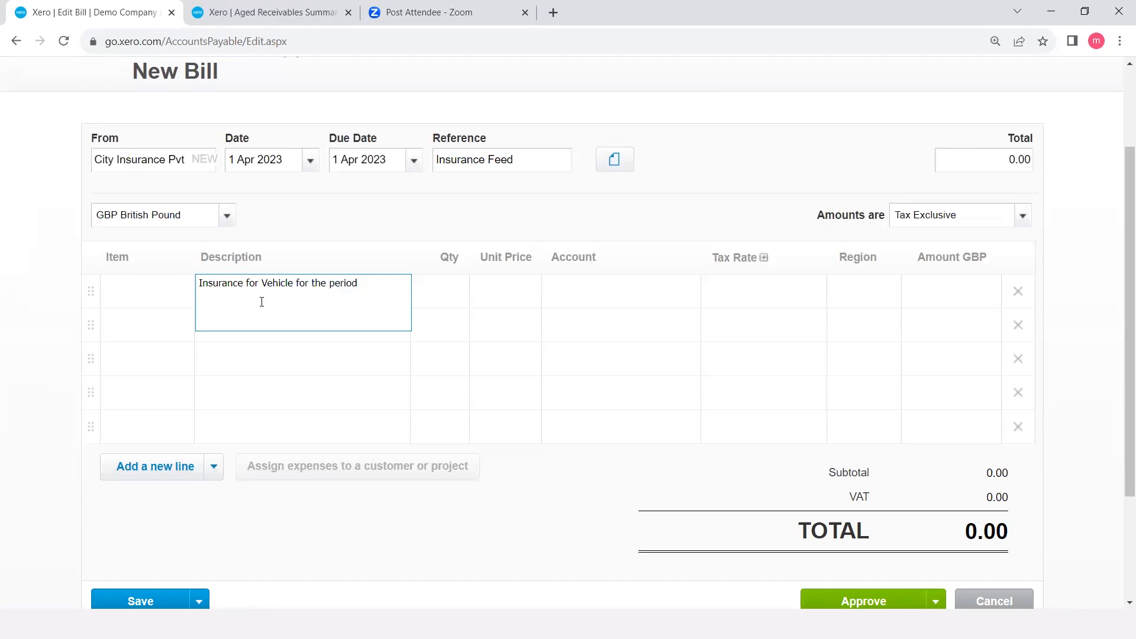
{"action": "type", "text": "1"}
{"action": "type", "text": "April"}
{"action": "type", "text": " 23"}
{"action": "type", "text": " -"}
{"action": "type", "text": " March "}
{"action": "type", "text": "24"}
Step: Give the insurance line a quantity of 1 and a unit price of 600
{"action": "left_click", "coordinate": [464, 296]}
{"action": "type", "text": "1"}
{"action": "key", "text": "Tab"}
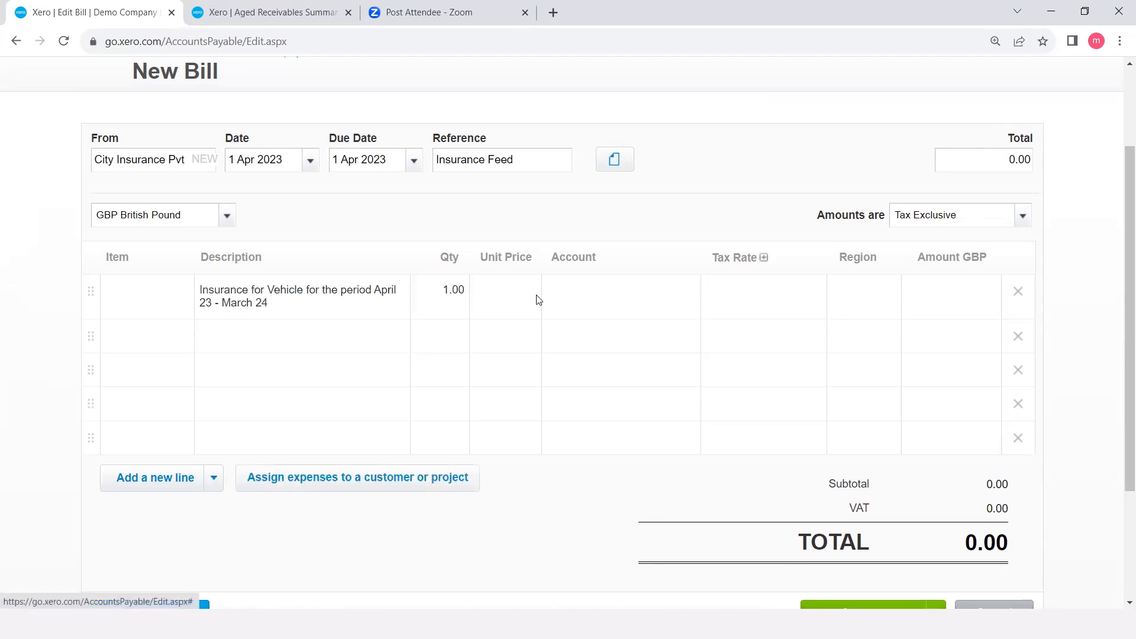
{"action": "left_click", "coordinate": [537, 298]}
{"action": "type", "text": "600"}
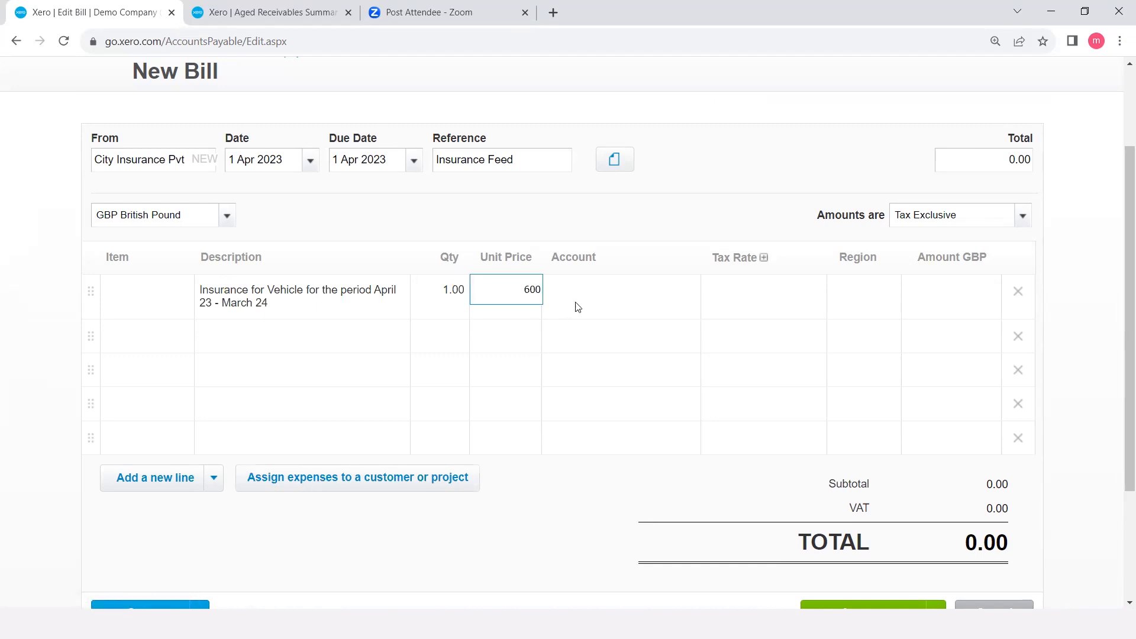
{"action": "key", "text": "Tab"}
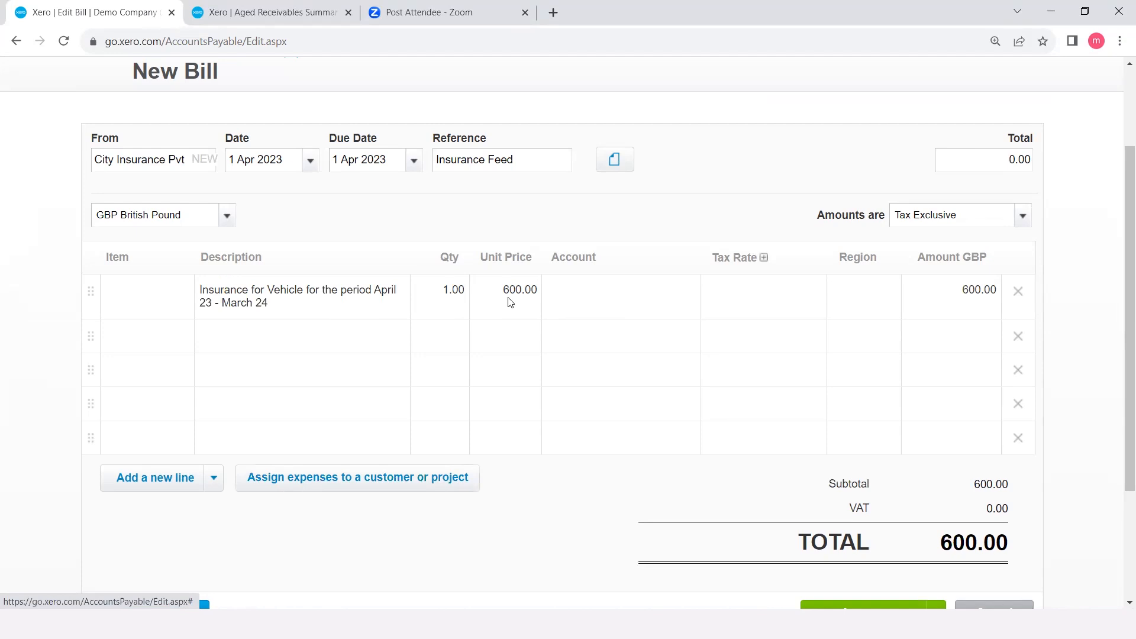
Step: Code the insurance line to account 433 - Insurance
{"action": "left_click", "coordinate": [615, 316]}
{"action": "left_click", "coordinate": [688, 301]}
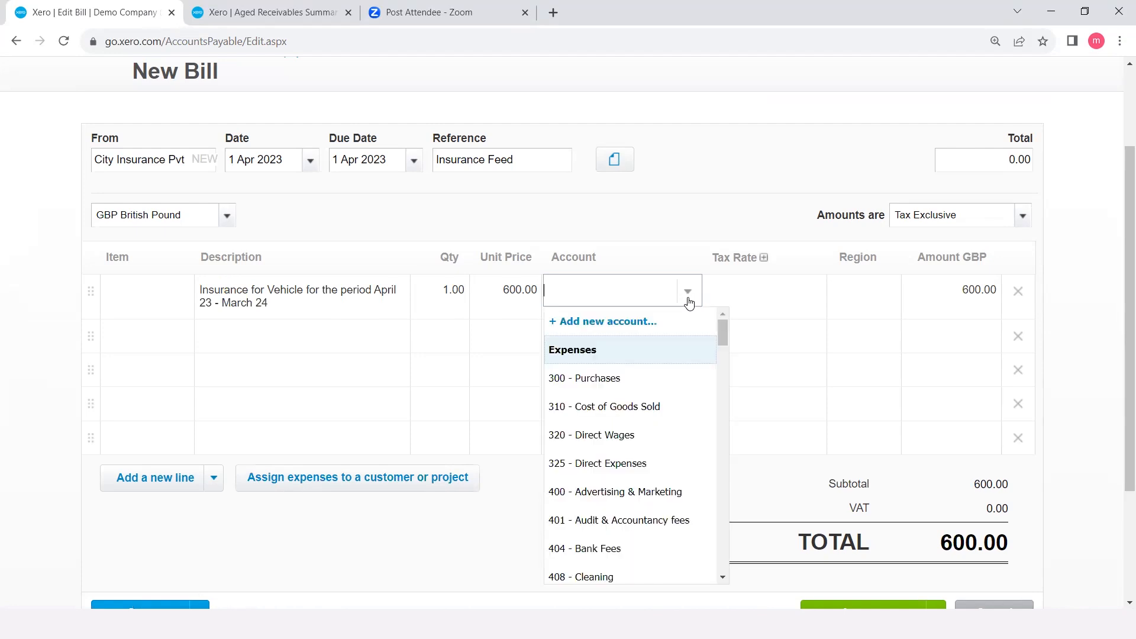
{"action": "type", "text": "in"}
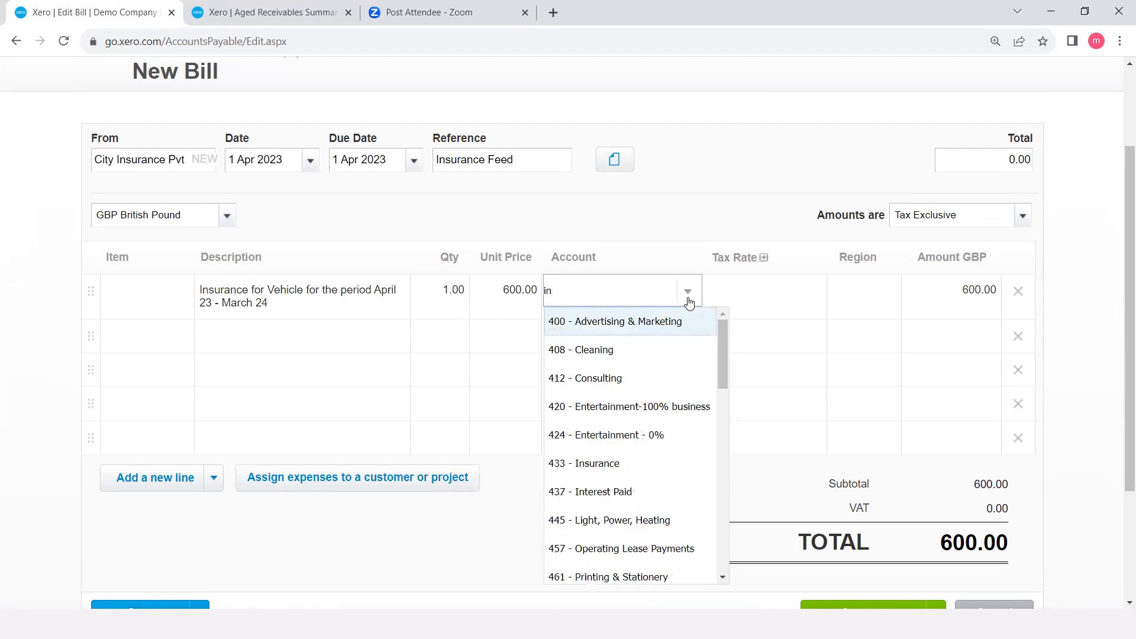
{"action": "type", "text": "su"}
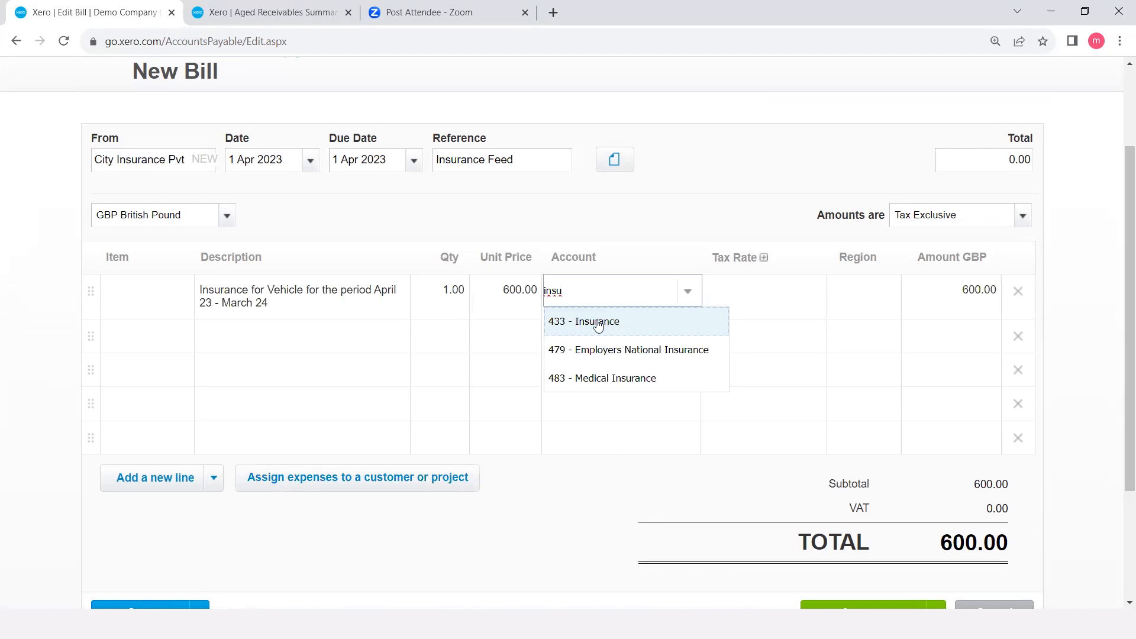
{"action": "left_click", "coordinate": [569, 325]}
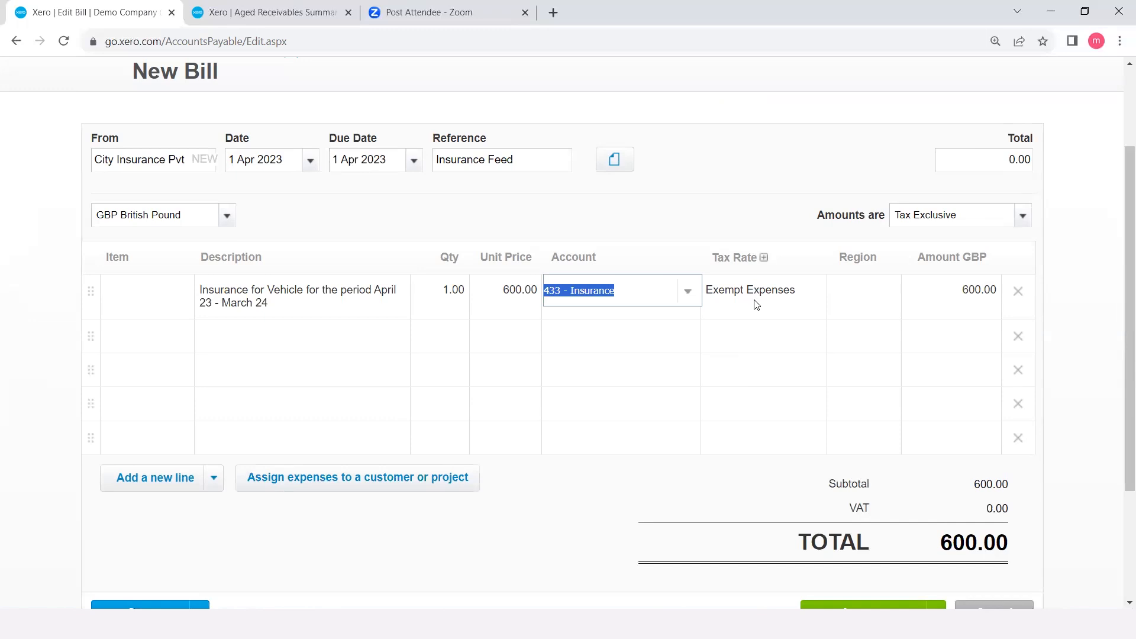
{"action": "left_click", "coordinate": [635, 345]}
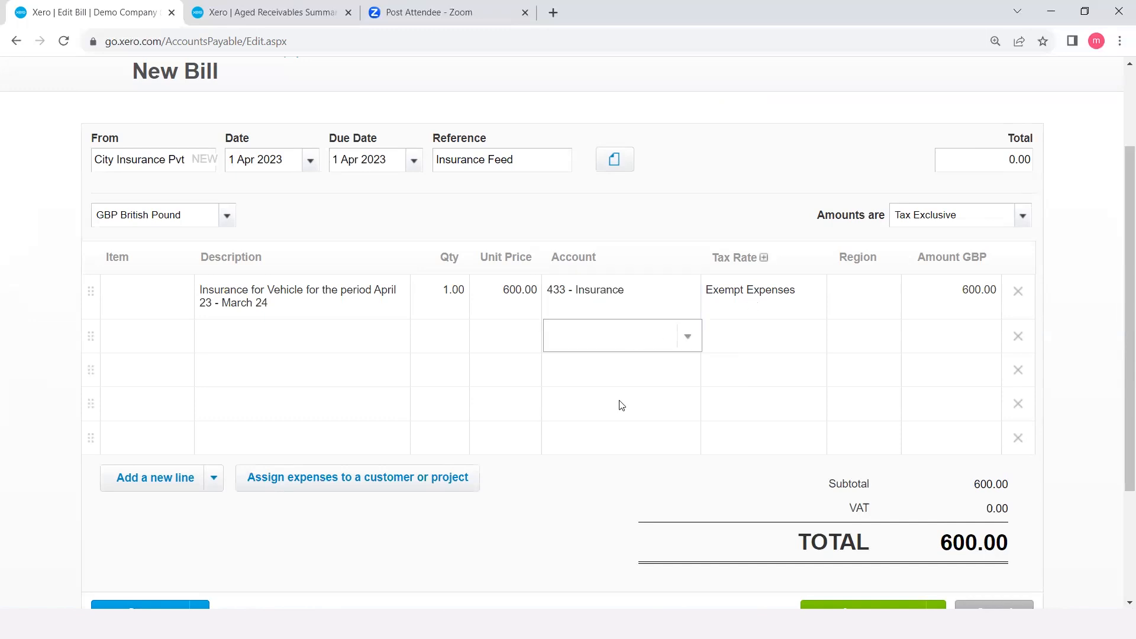
{"action": "left_click", "coordinate": [613, 476]}
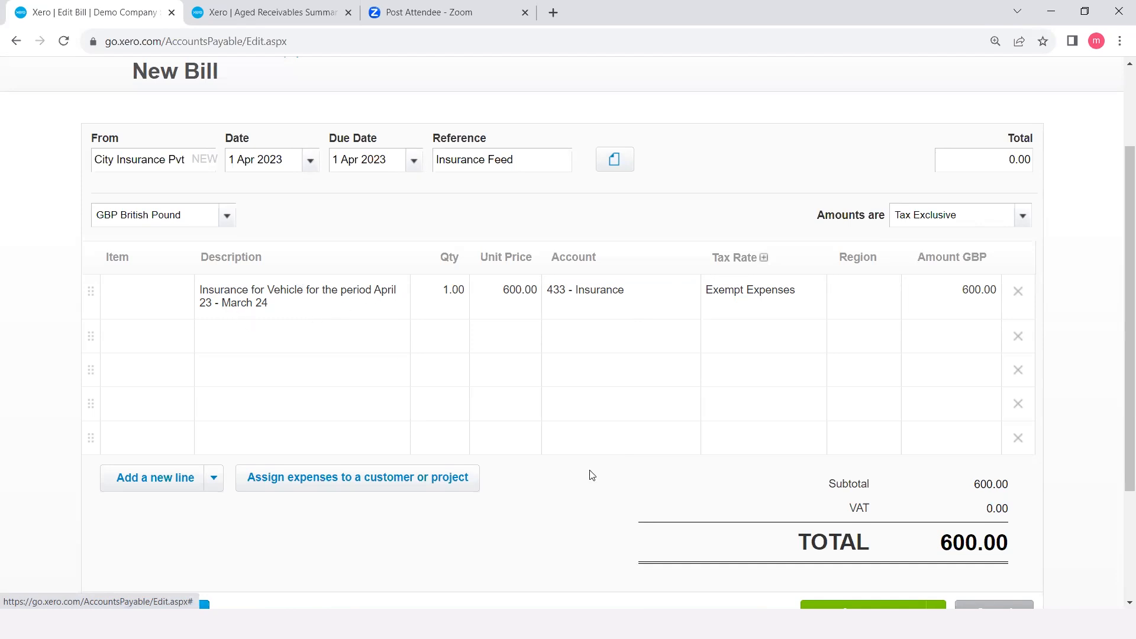
Step: Check the entered bill details and approve the City Insurance Pvt bill
{"action": "scroll", "coordinate": [578, 538], "scroll_direction": "down", "scroll_amount": 3}
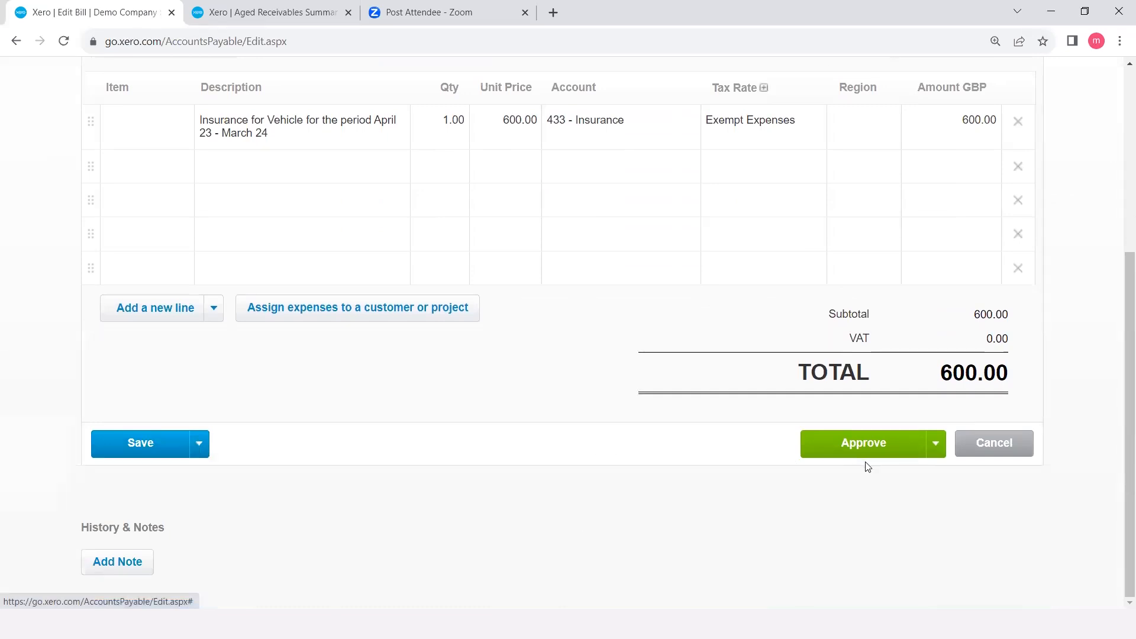
{"action": "scroll", "coordinate": [559, 384], "scroll_direction": "up", "scroll_amount": 3}
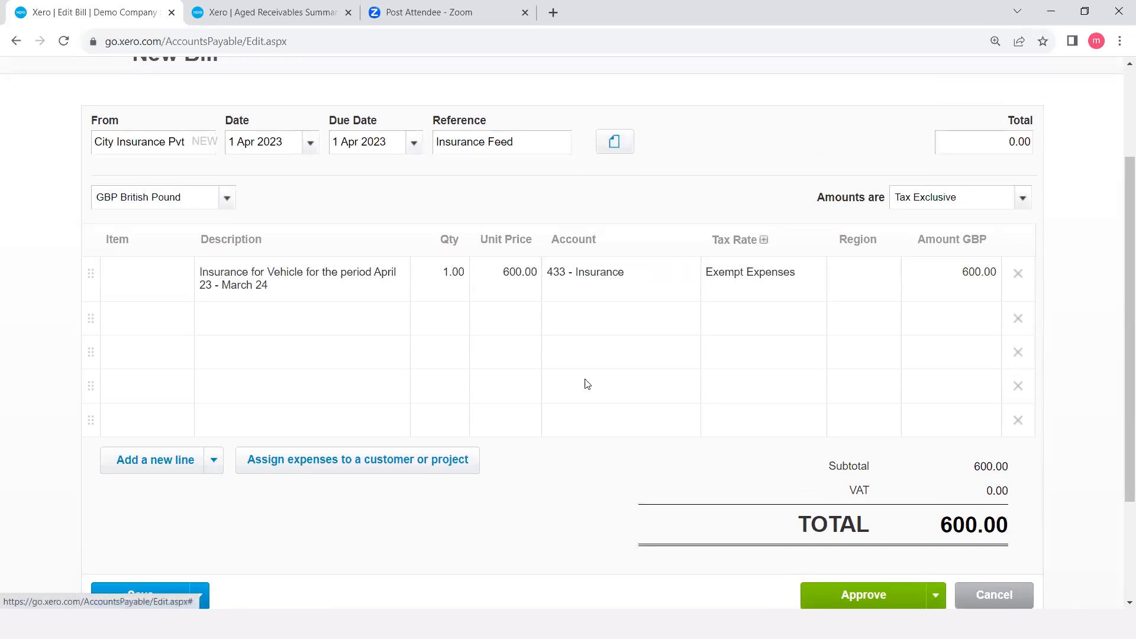
{"action": "scroll", "coordinate": [801, 448], "scroll_direction": "down", "scroll_amount": 1}
{"action": "scroll", "coordinate": [801, 447], "scroll_direction": "down", "scroll_amount": 3}
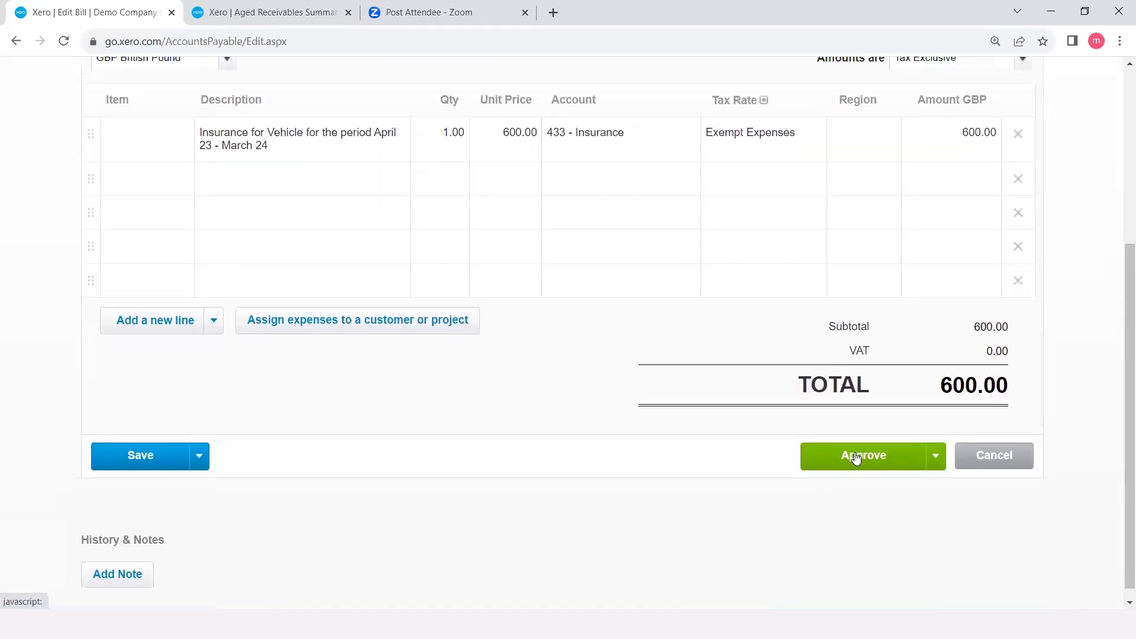
{"action": "left_click", "coordinate": [855, 456]}
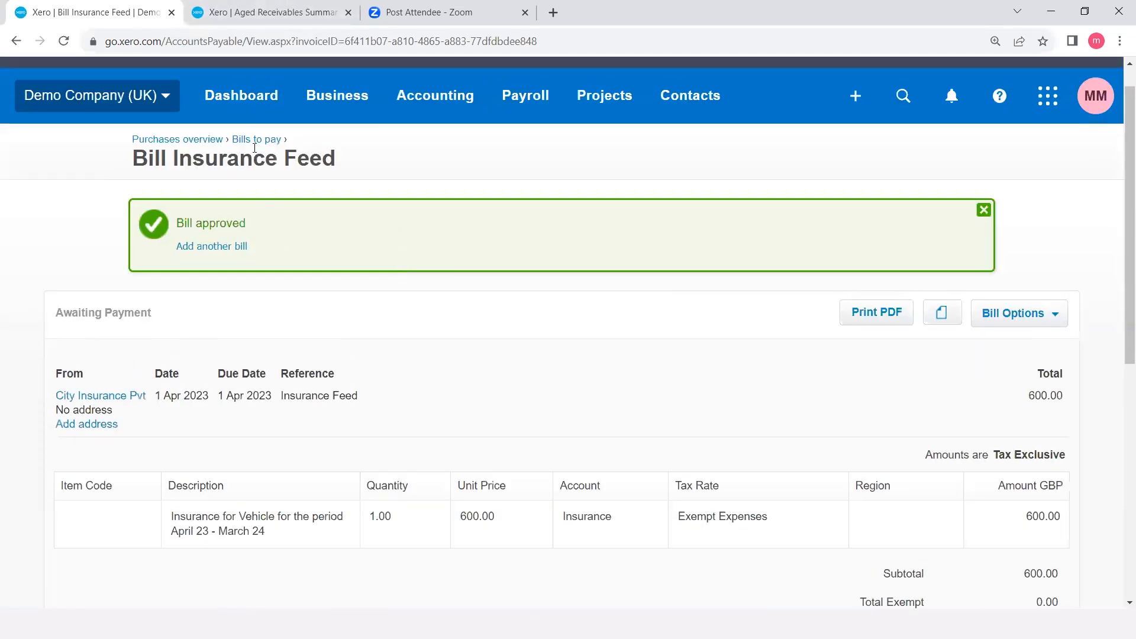
Step: Switch to the Aged Receivables report's browser tab, open the Profit and Loss report there and examine the Insurance cost under Administrative Costs
{"action": "left_click", "coordinate": [233, 13]}
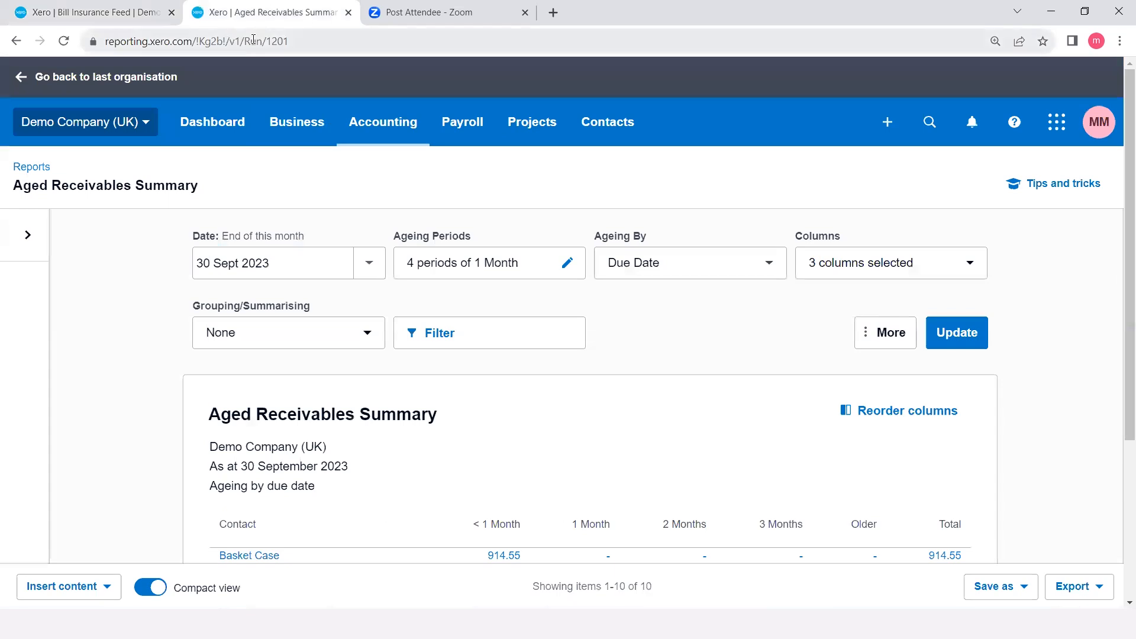
{"action": "left_click", "coordinate": [379, 129]}
{"action": "left_click", "coordinate": [421, 451]}
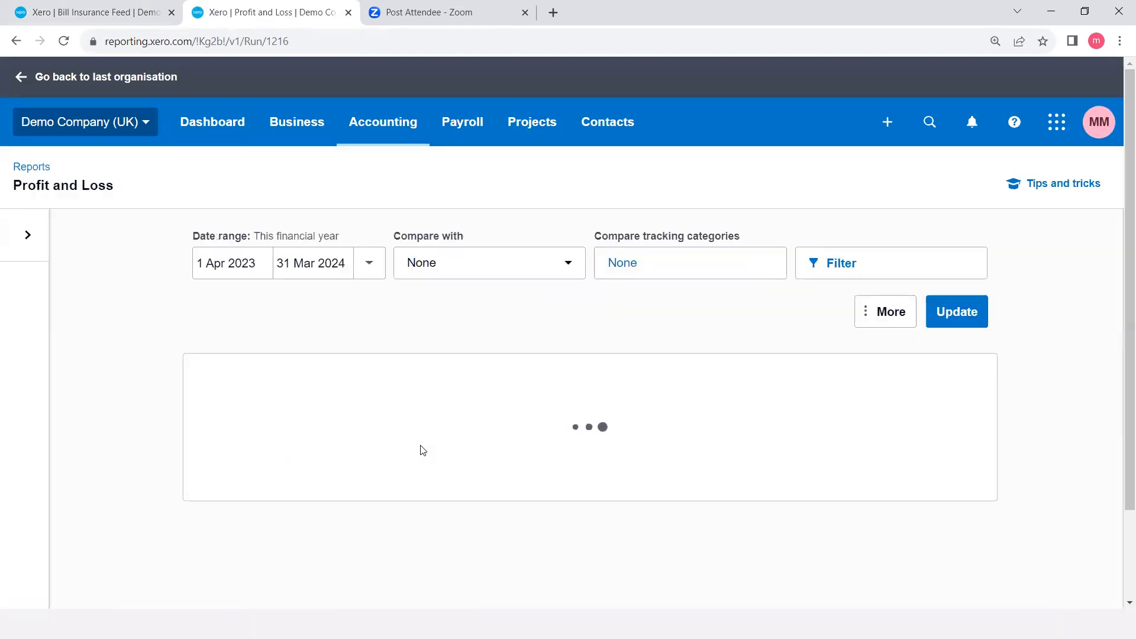
{"action": "scroll", "coordinate": [642, 430], "scroll_direction": "down", "scroll_amount": 7}
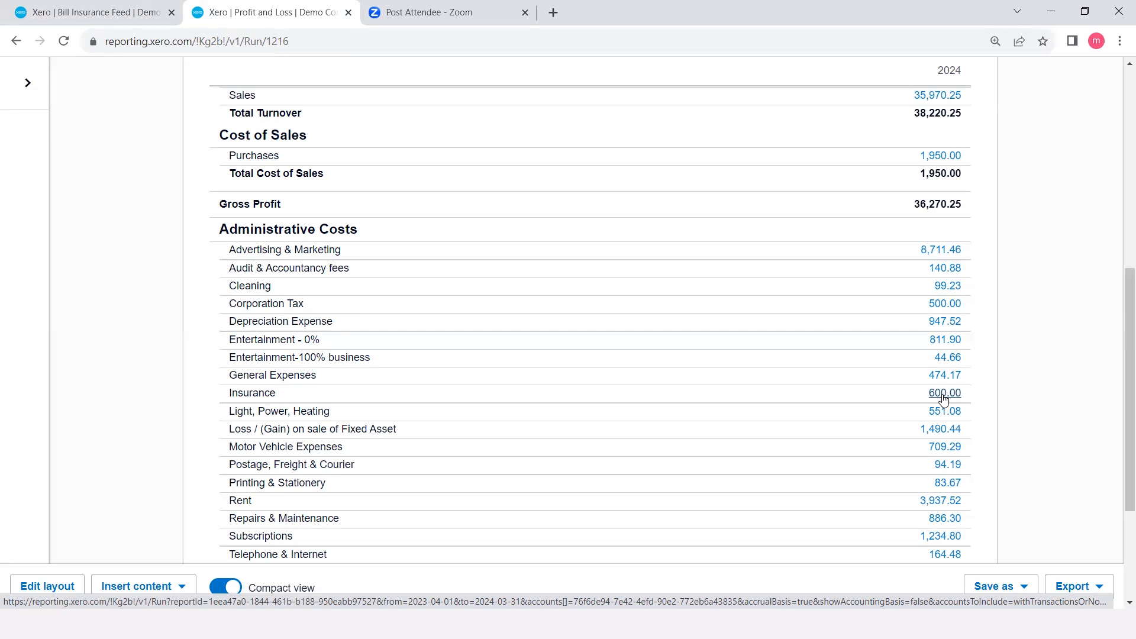
{"action": "scroll", "coordinate": [316, 281], "scroll_direction": "up", "scroll_amount": 4}
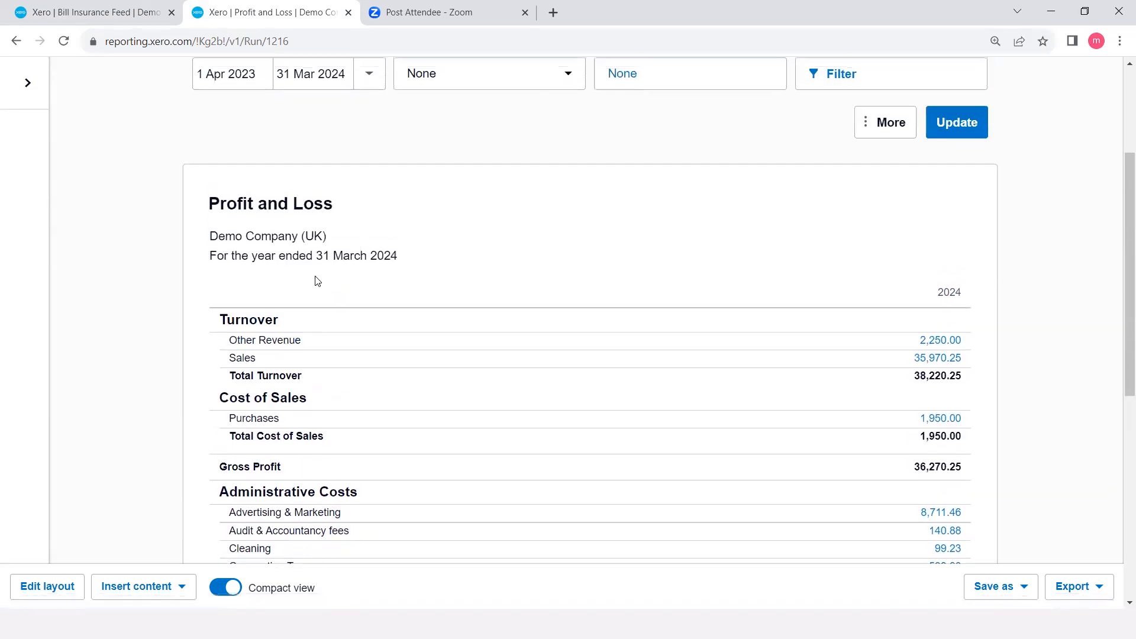
{"action": "scroll", "coordinate": [317, 281], "scroll_direction": "up", "scroll_amount": 3}
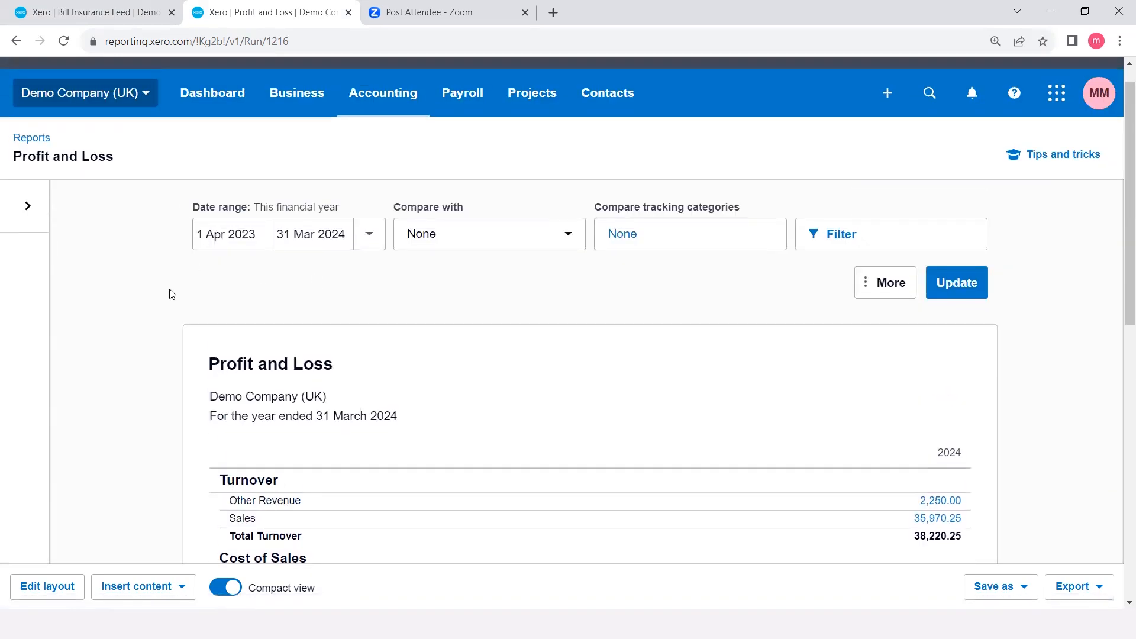
{"action": "scroll", "coordinate": [171, 294], "scroll_direction": "up", "scroll_amount": 1}
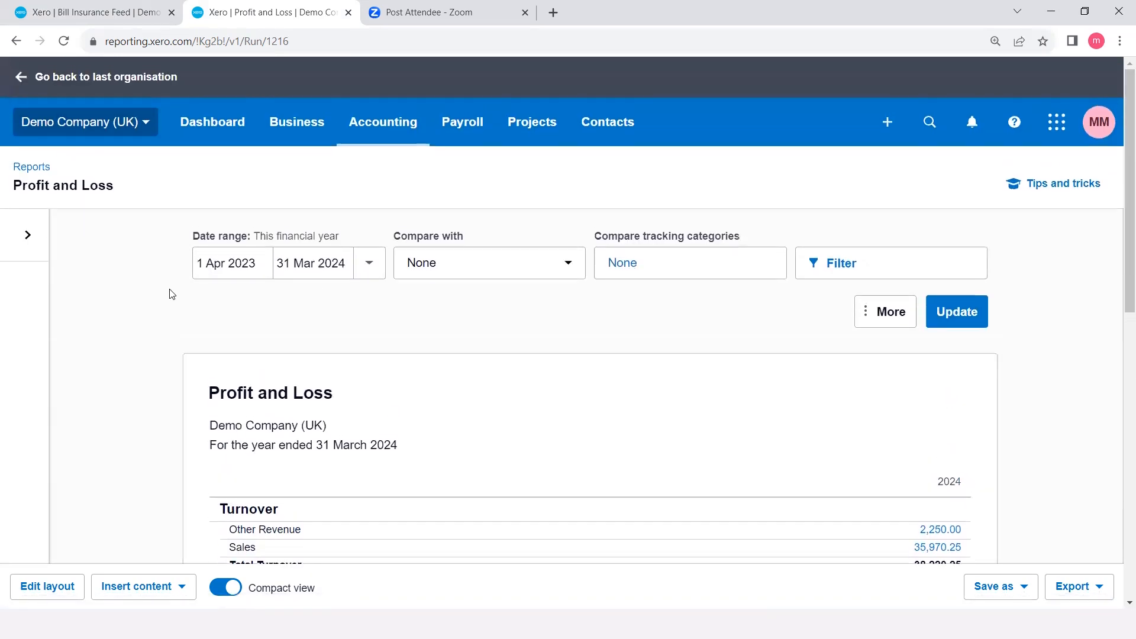
Step: Return to the approved insurance bill and start a new manual journal from the Manual journals page
{"action": "left_click", "coordinate": [103, 14]}
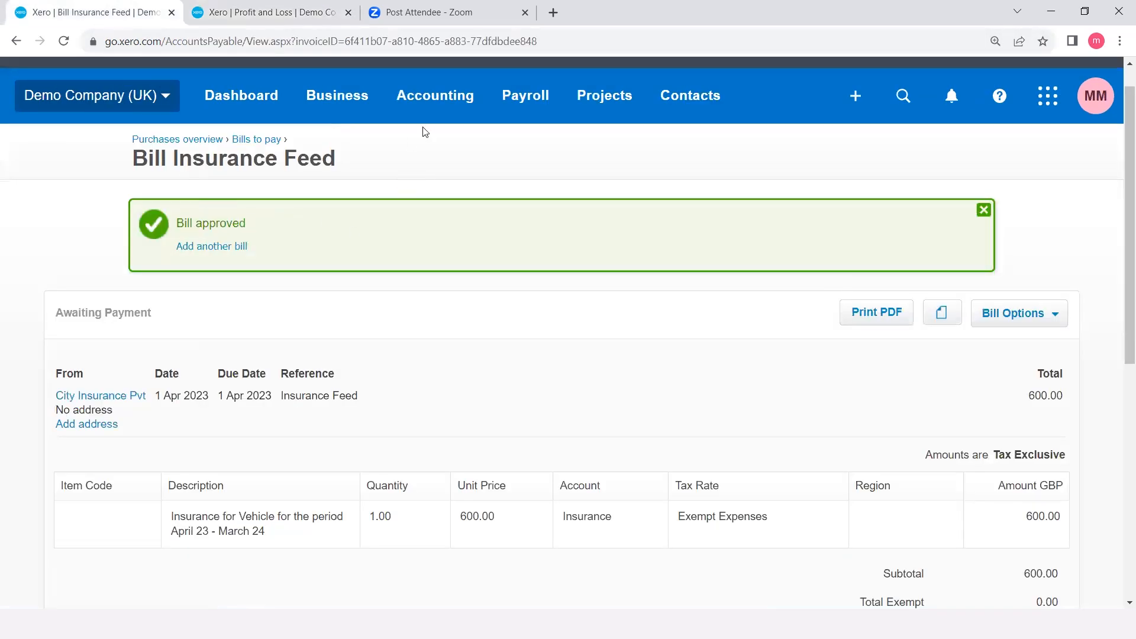
{"action": "left_click", "coordinate": [435, 111]}
{"action": "scroll", "coordinate": [465, 346], "scroll_direction": "down", "scroll_amount": 6}
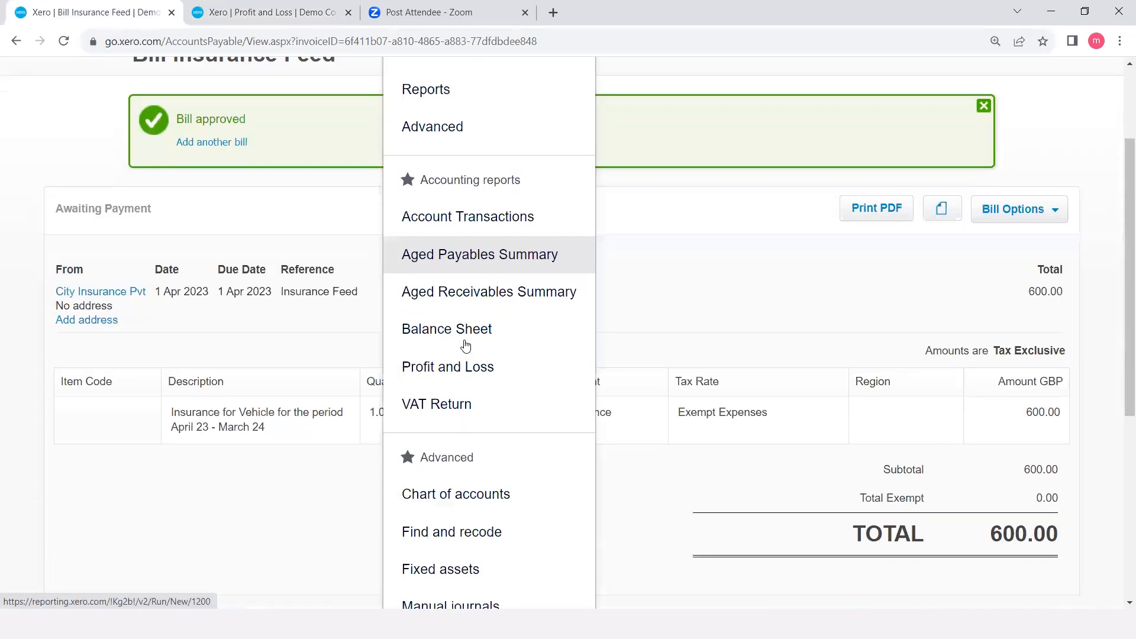
{"action": "left_click", "coordinate": [443, 342]}
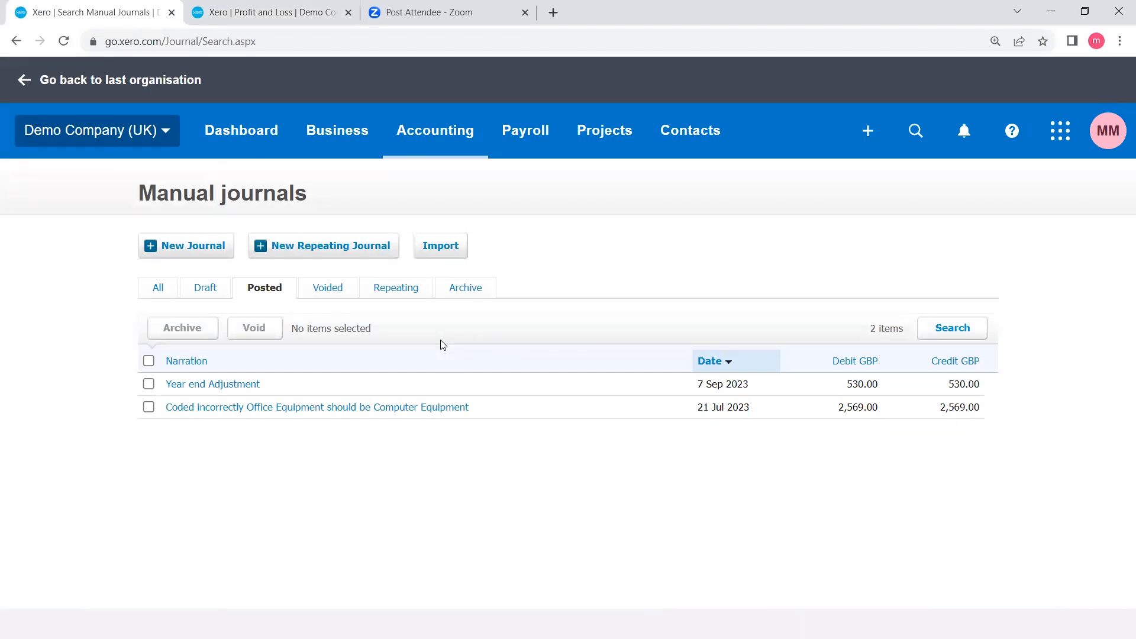
{"action": "left_click", "coordinate": [201, 248]}
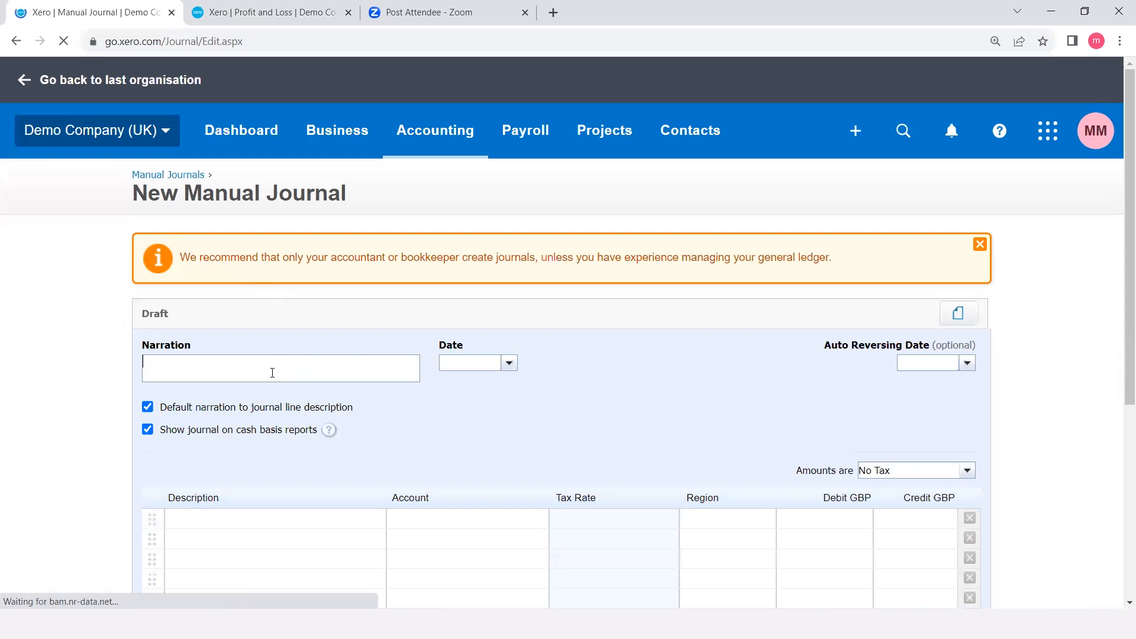
Step: Enter the journal narration "Prepaid Insurance Insurance Prepaid 2023-2024"
{"action": "type", "text": "nsurance"}
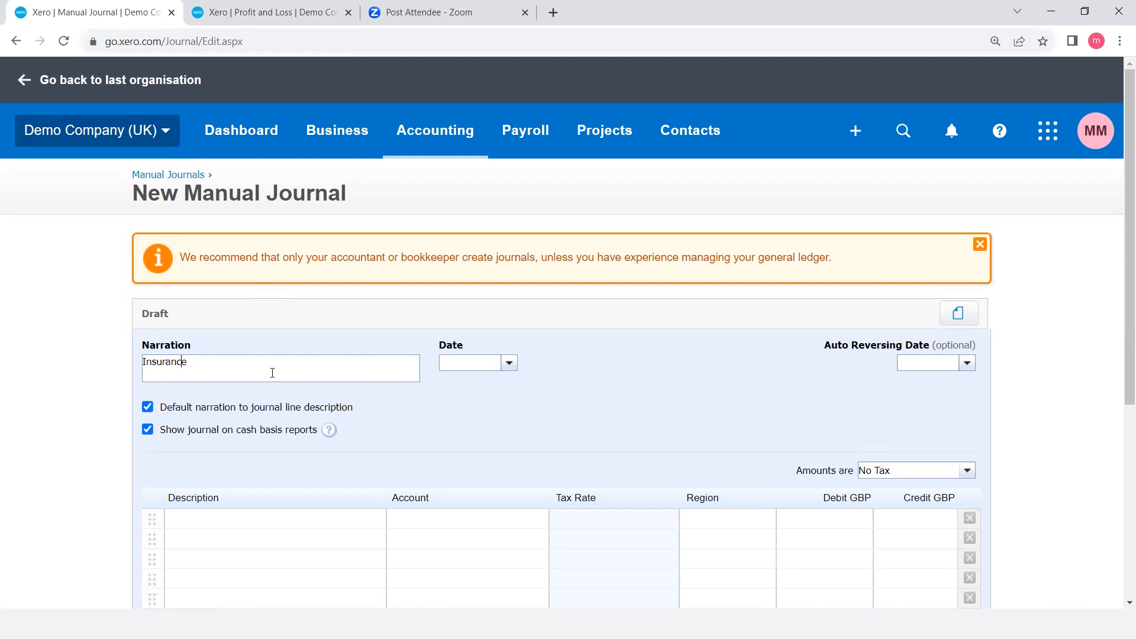
{"action": "key", "text": "Home"}
{"action": "type", "text": "Prepaid Insurance"}
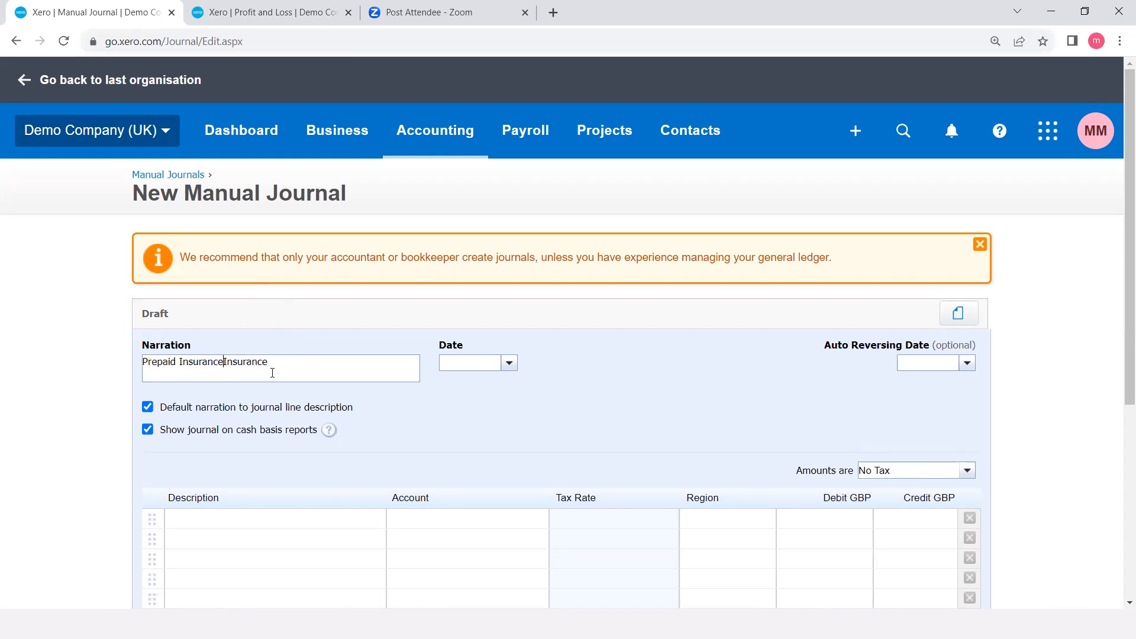
{"action": "type", "text": " Insurance Prepaid 2023-2024"}
{"action": "left_click", "coordinate": [509, 365]}
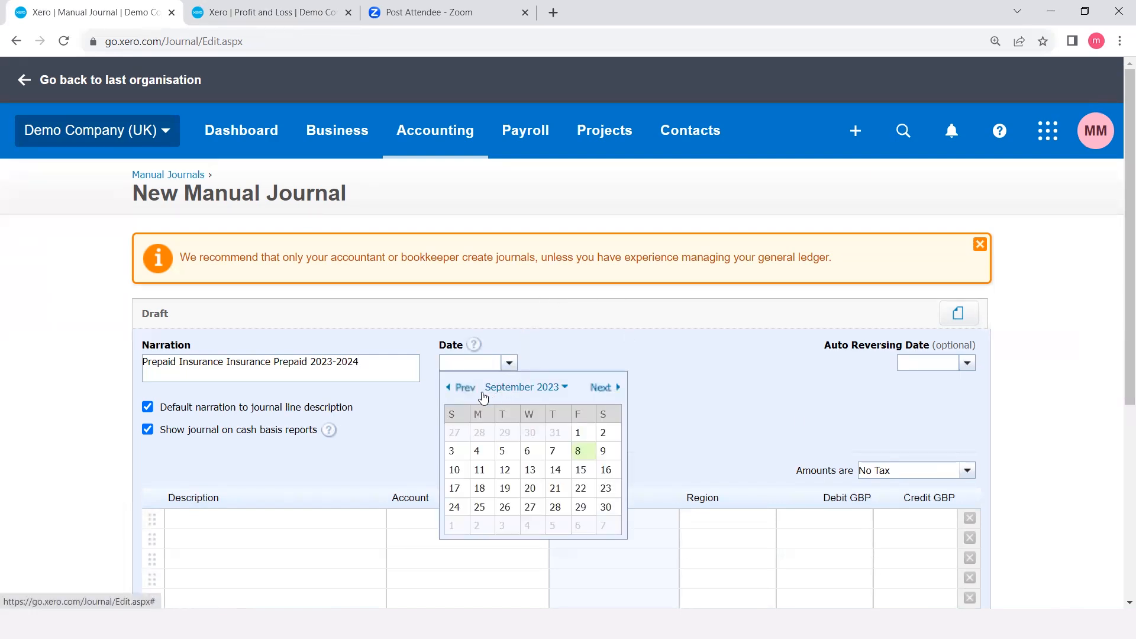
{"action": "left_click", "coordinate": [456, 388]}
{"action": "left_click", "coordinate": [456, 388]}
{"action": "left_click", "coordinate": [456, 389]}
{"action": "left_click", "coordinate": [456, 388]}
{"action": "left_click", "coordinate": [456, 389]}
{"action": "left_click", "coordinate": [456, 388]}
{"action": "left_click", "coordinate": [544, 387]}
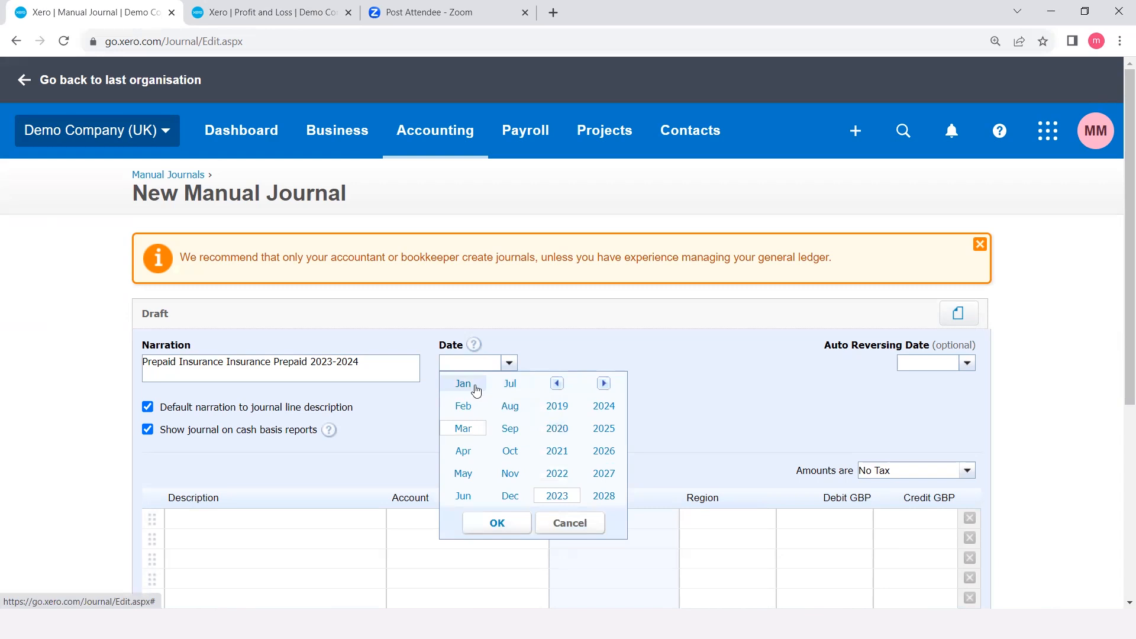
{"action": "left_click", "coordinate": [509, 363]}
Step: Set the manual journal's date to 30 Apr 2023
{"action": "left_click", "coordinate": [508, 364]}
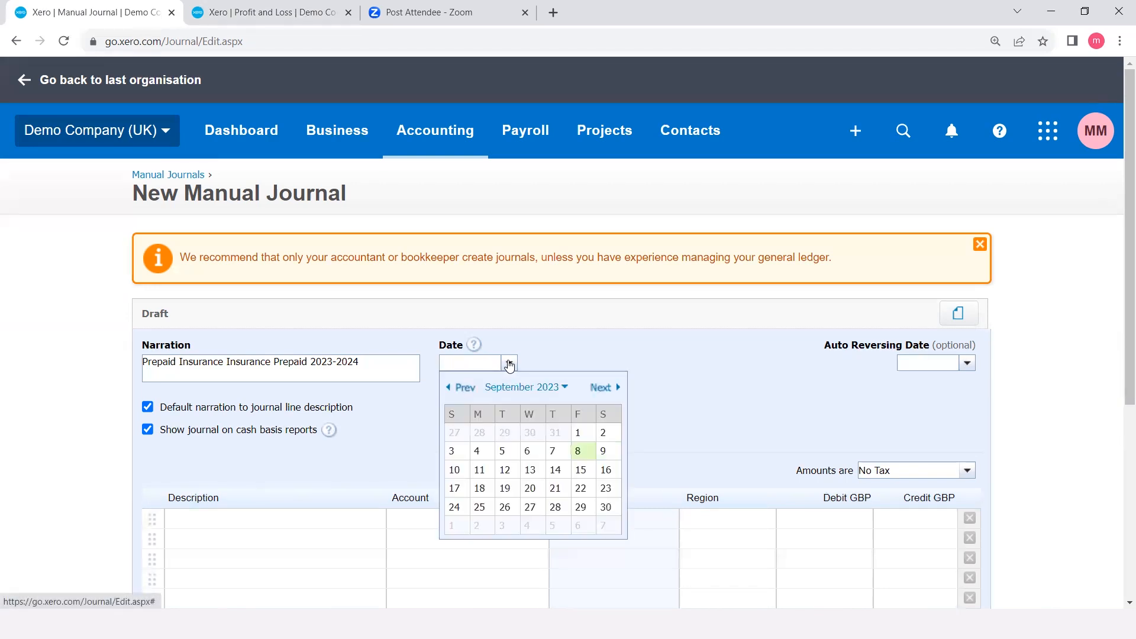
{"action": "left_click", "coordinate": [460, 390]}
{"action": "left_click", "coordinate": [460, 391]}
{"action": "left_click", "coordinate": [459, 393]}
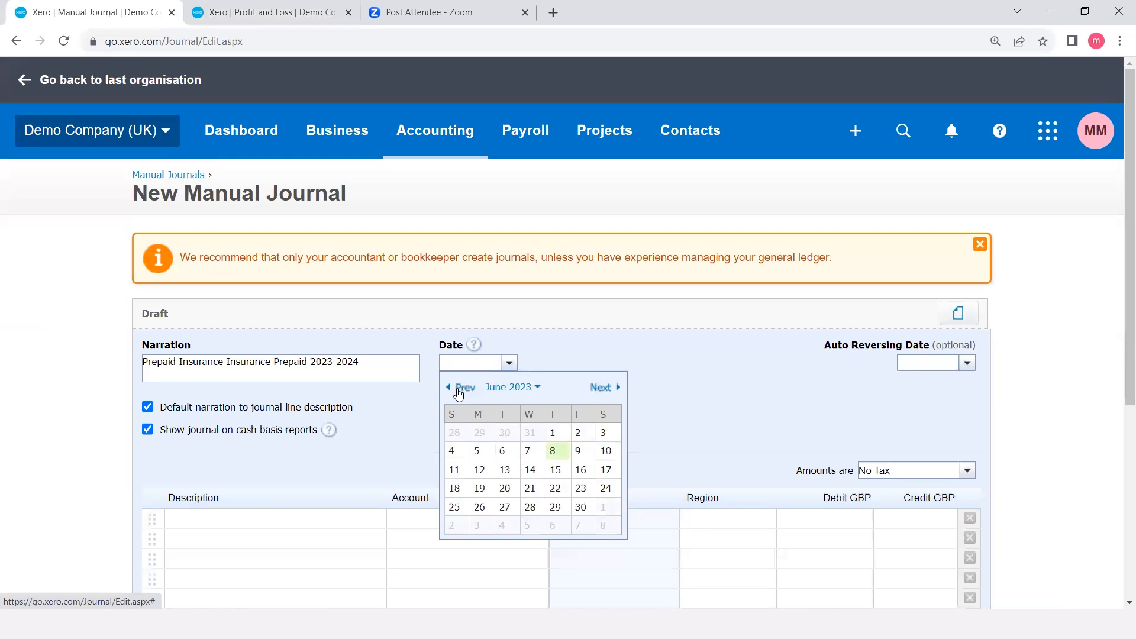
{"action": "left_click", "coordinate": [459, 393]}
{"action": "left_click", "coordinate": [459, 393]}
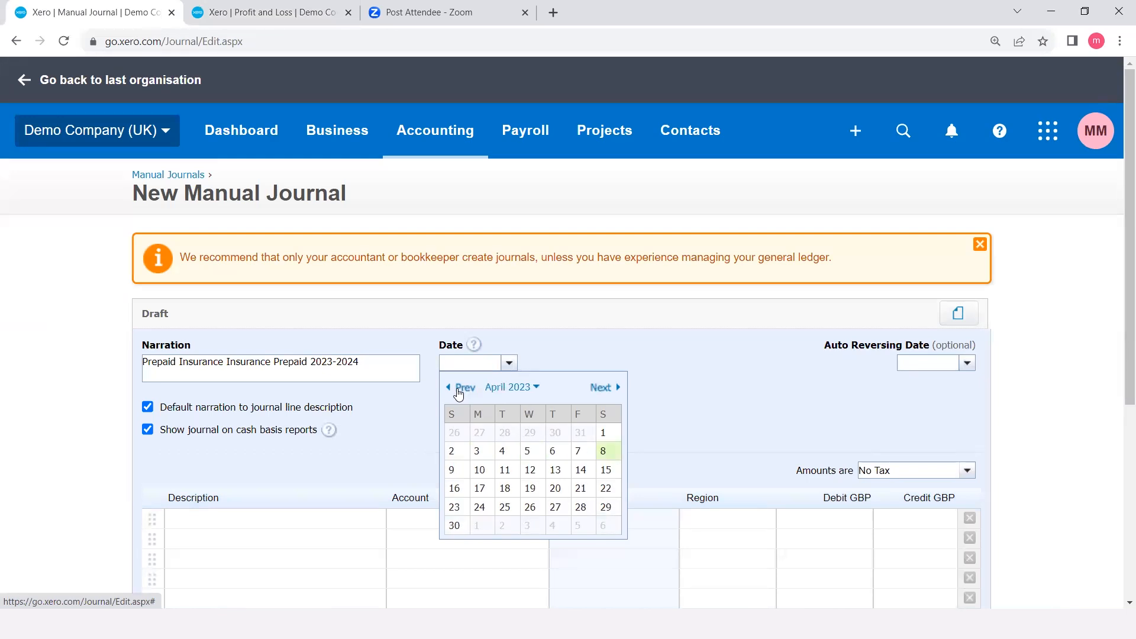
{"action": "left_click", "coordinate": [456, 526]}
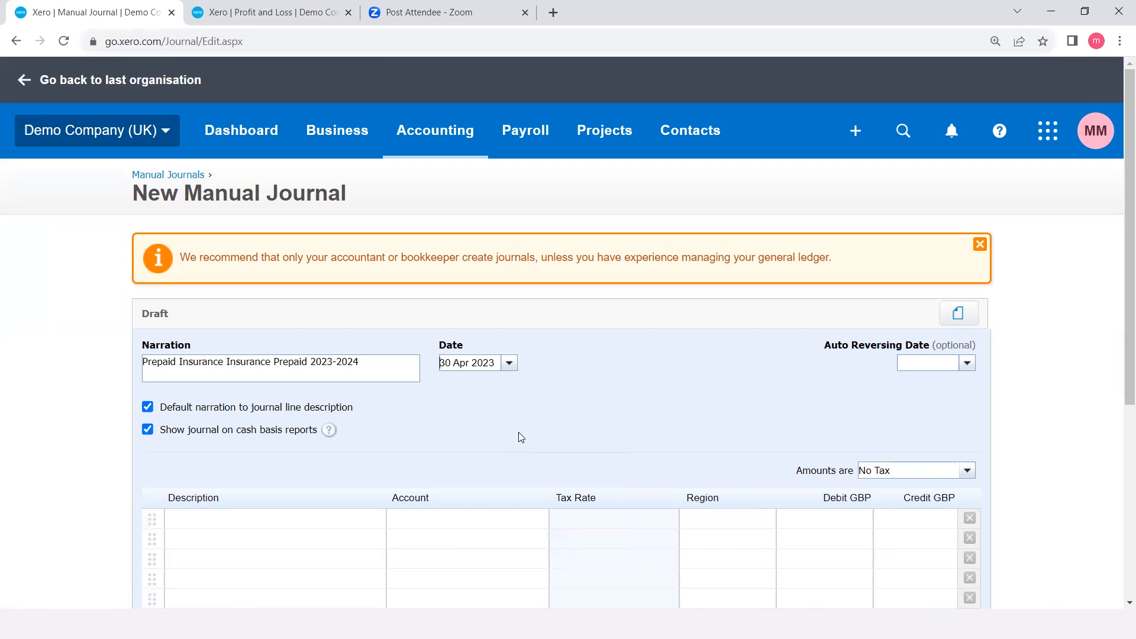
Step: Fill the first journal line's description with the default narration
{"action": "scroll", "coordinate": [518, 432], "scroll_direction": "down", "scroll_amount": 3}
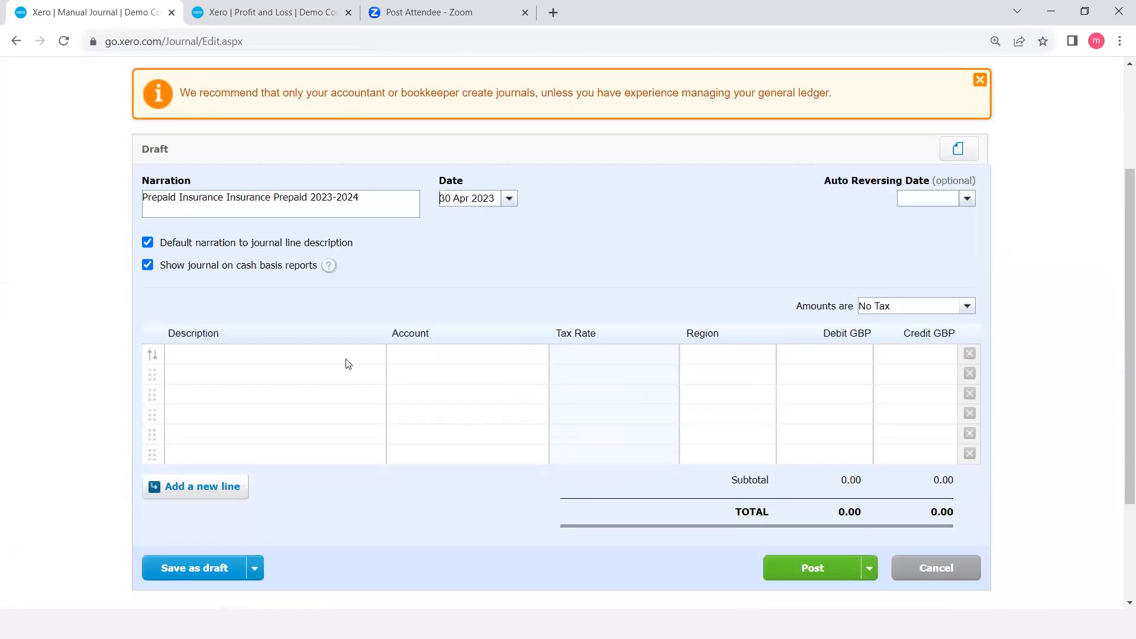
{"action": "left_click", "coordinate": [347, 358]}
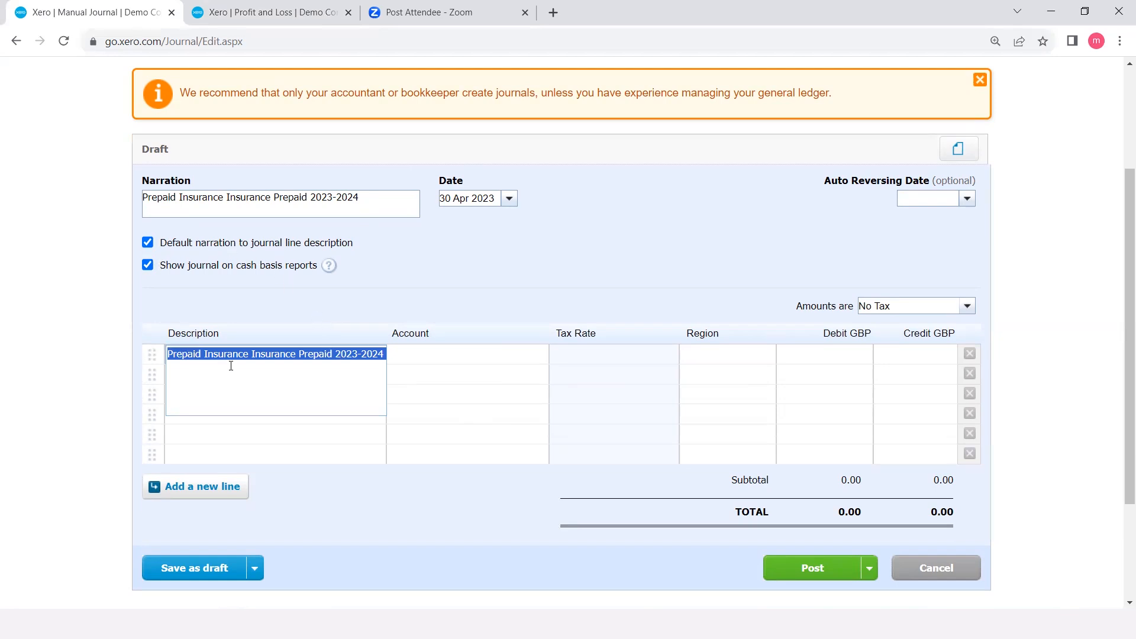
{"action": "left_click", "coordinate": [439, 355]}
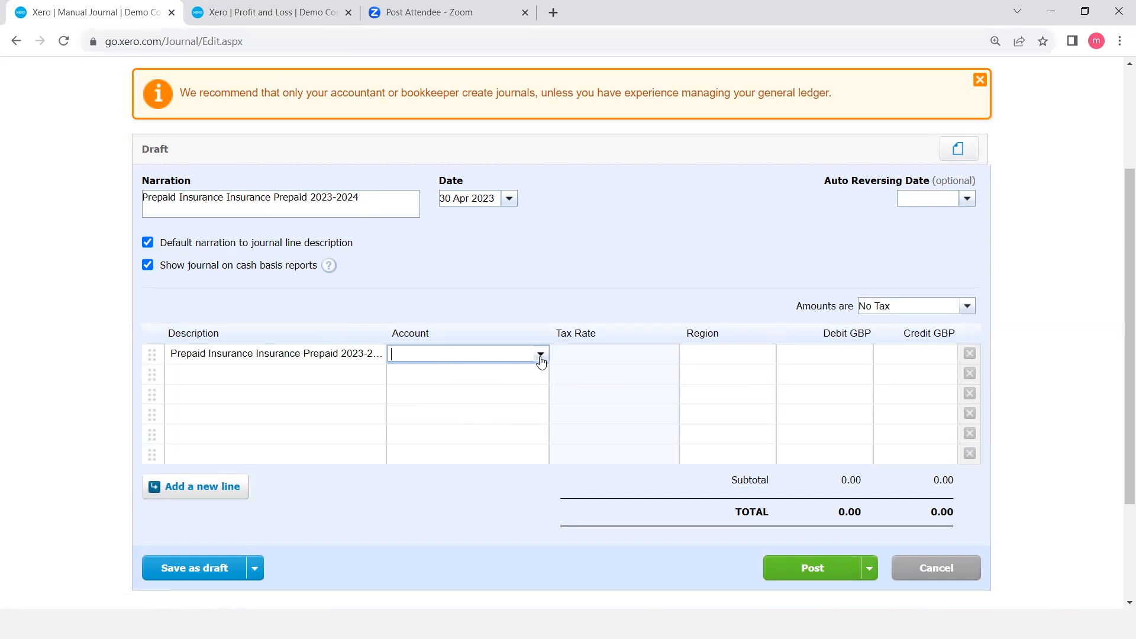
Step: Check the Insurance cost under Administrative Costs in the Profit and Loss report's browser tab, and return to the manual journal
{"action": "left_click", "coordinate": [279, 15]}
{"action": "scroll", "coordinate": [834, 510], "scroll_direction": "down", "scroll_amount": 6}
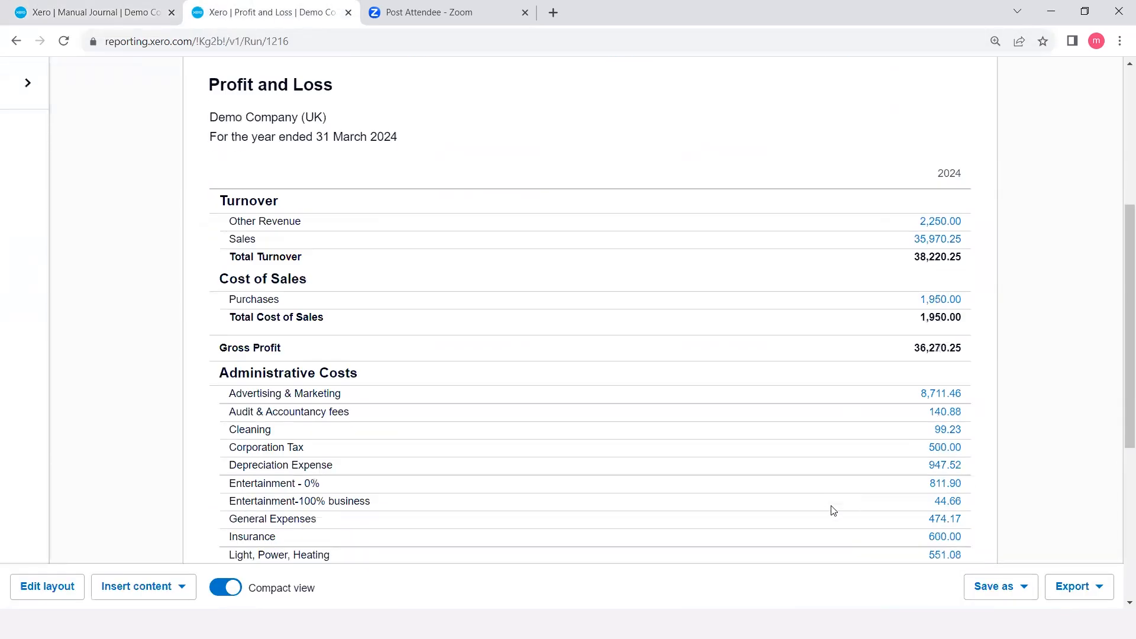
{"action": "scroll", "coordinate": [850, 503], "scroll_direction": "down", "scroll_amount": 1}
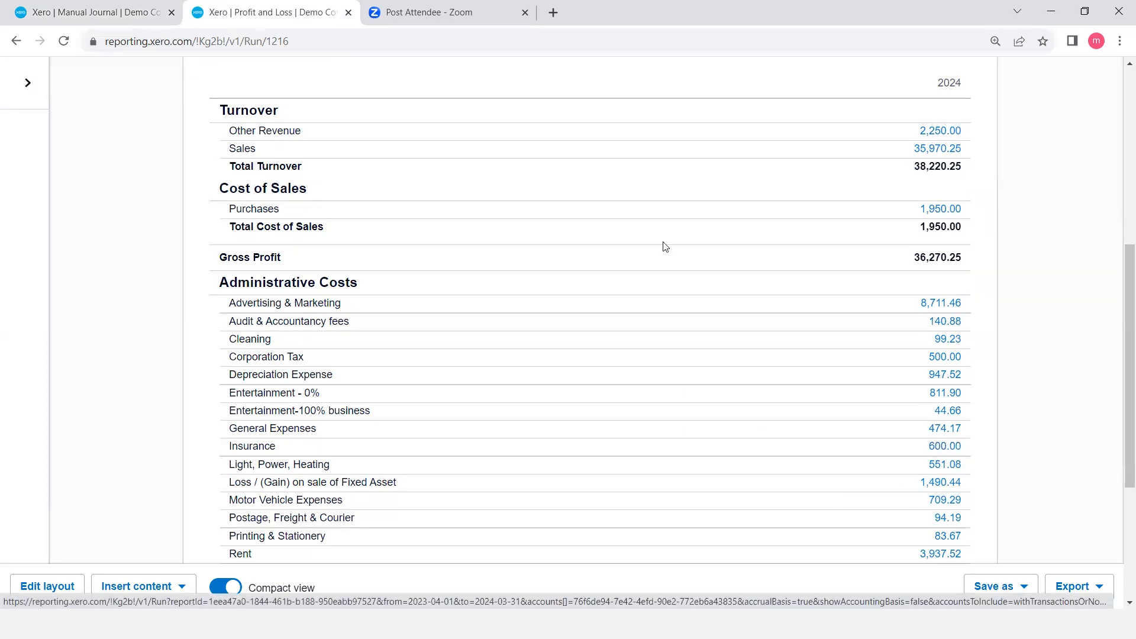
{"action": "left_click", "coordinate": [107, 11]}
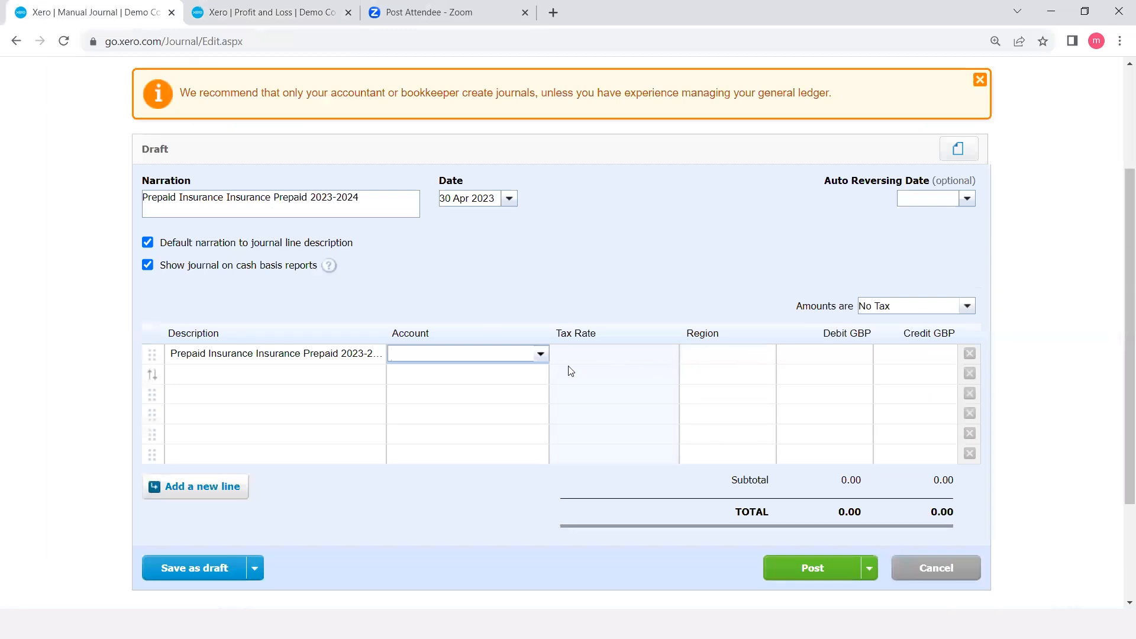
Step: Assign the account 620 - Prepayments to the first journal line
{"action": "type", "text": "pre"}
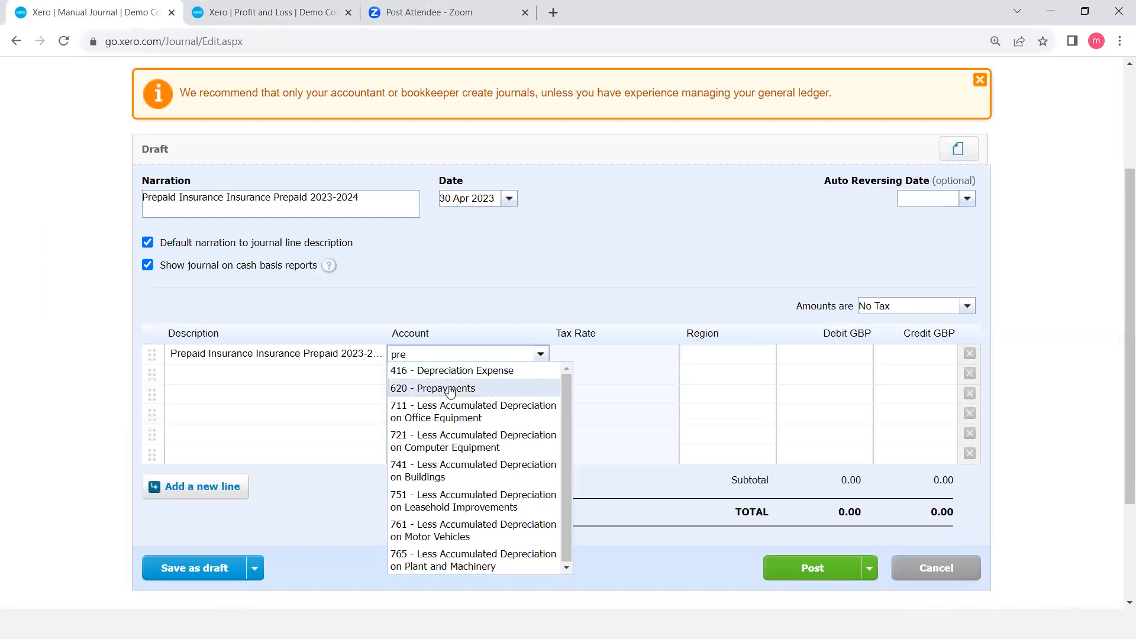
{"action": "type", "text": "pa"}
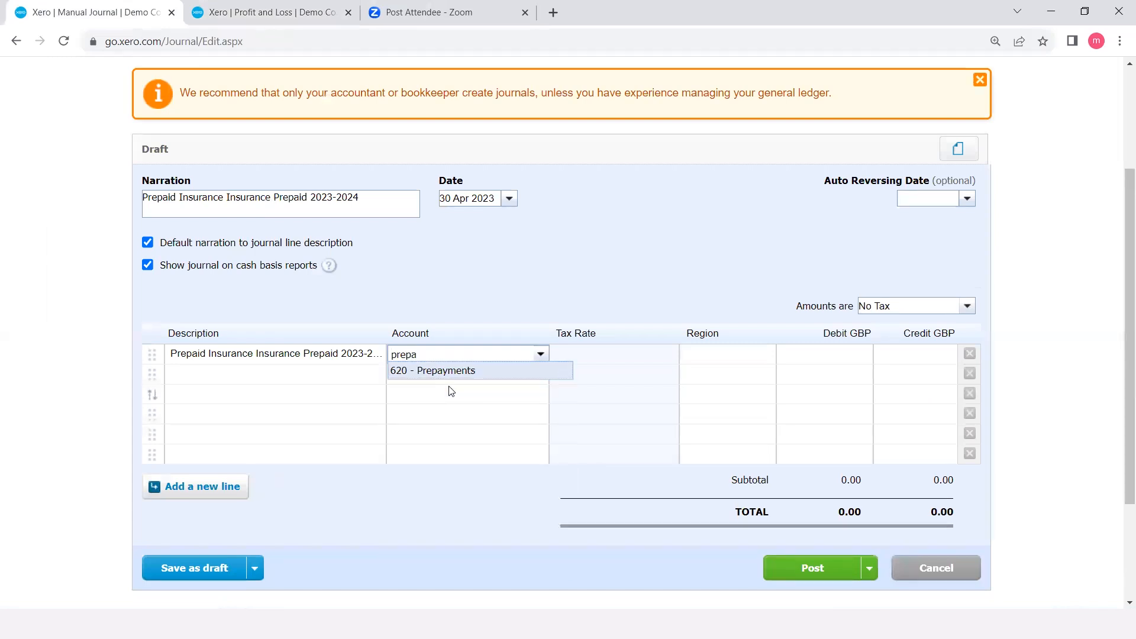
{"action": "left_click", "coordinate": [429, 374]}
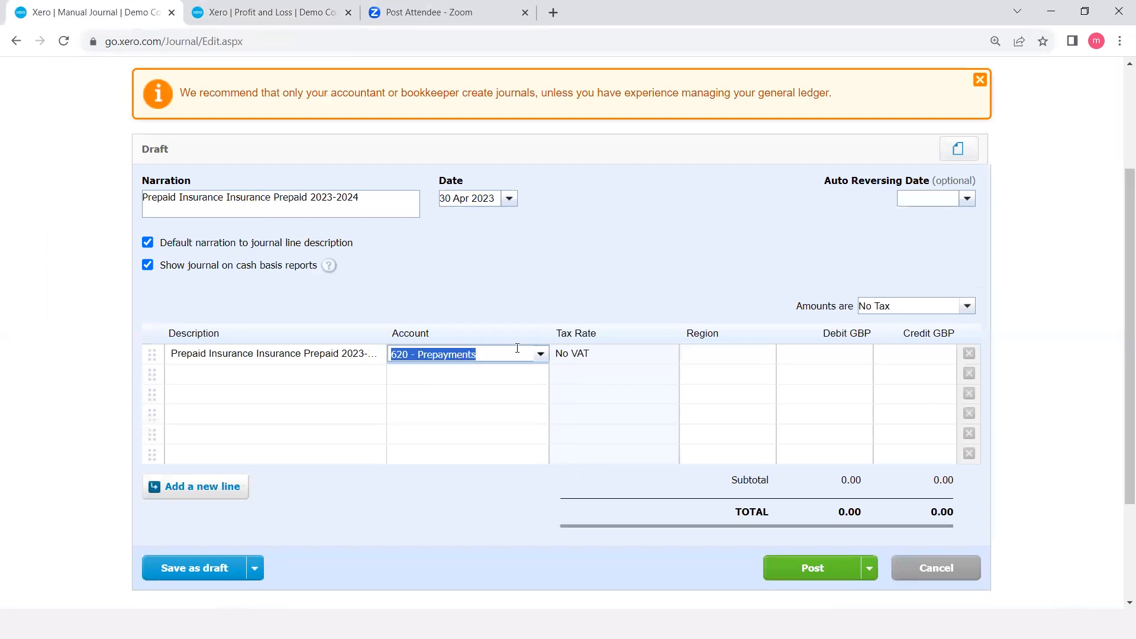
{"action": "left_click", "coordinate": [541, 354]}
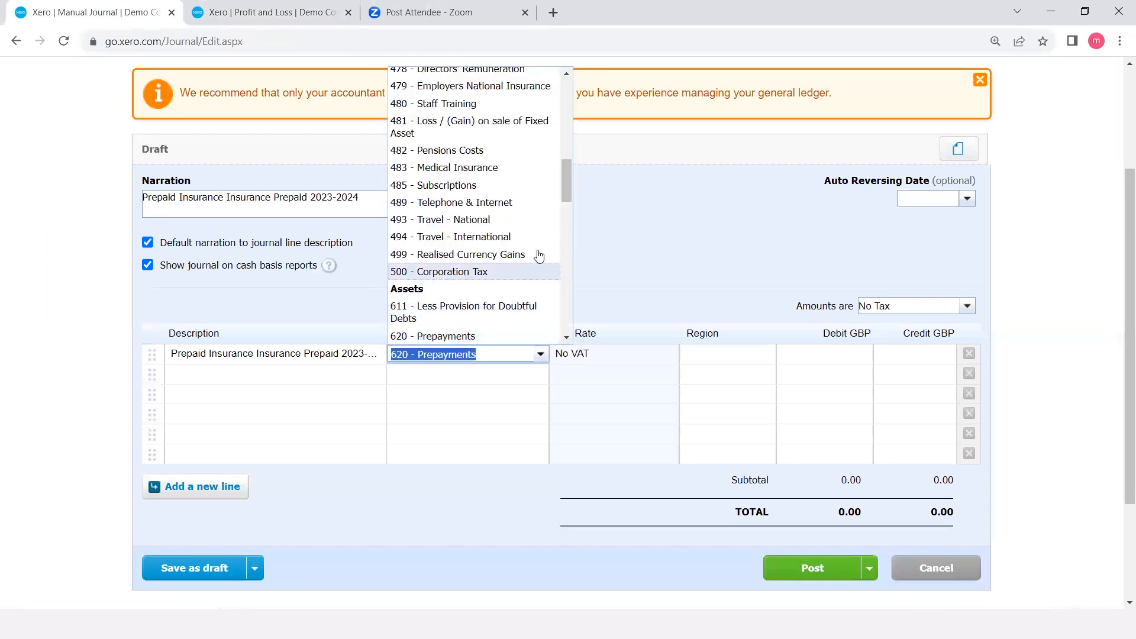
{"action": "left_click_drag", "start_coordinate": [571, 181], "coordinate": [572, 194]}
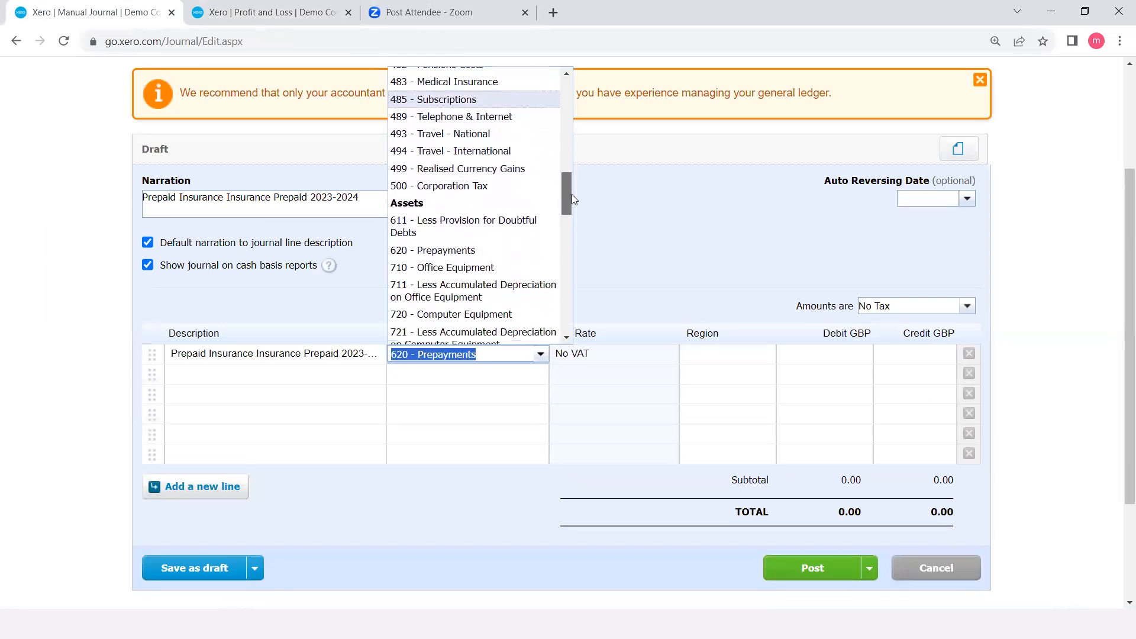
{"action": "left_click", "coordinate": [478, 253]}
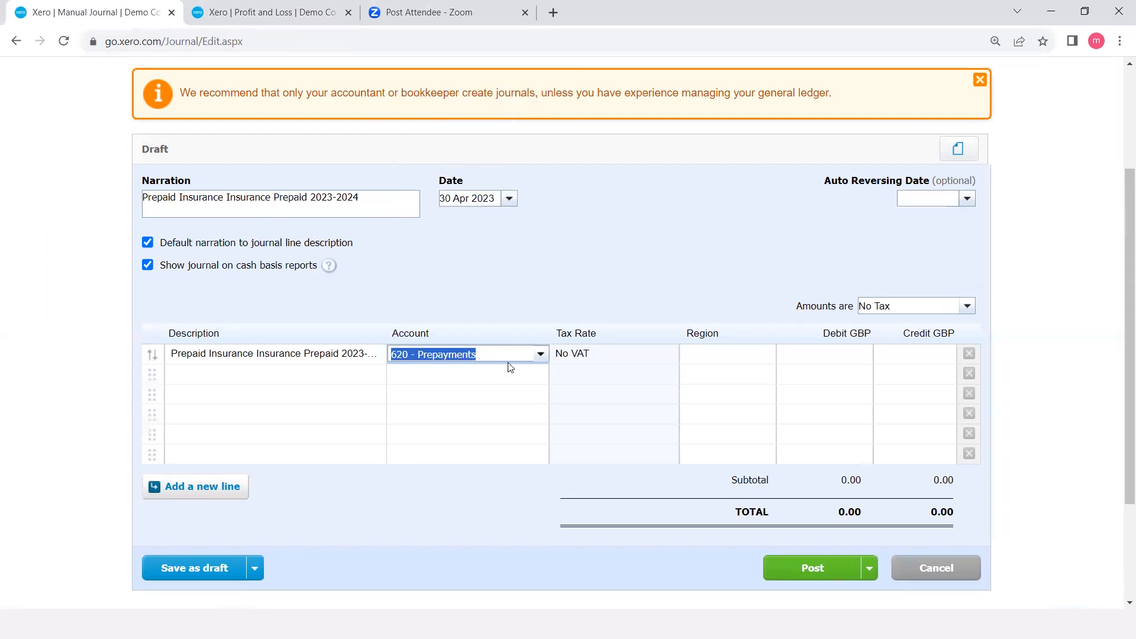
{"action": "left_click", "coordinate": [660, 353]}
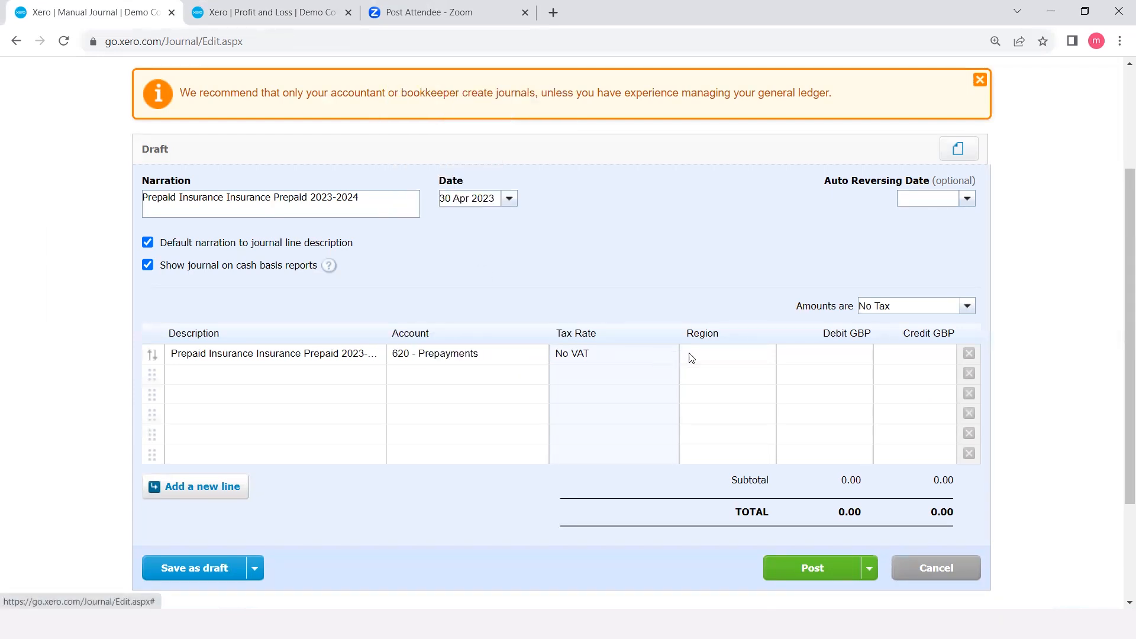
Step: Enter the first line's debit amount as the calculation 50*11
{"action": "left_click", "coordinate": [841, 354]}
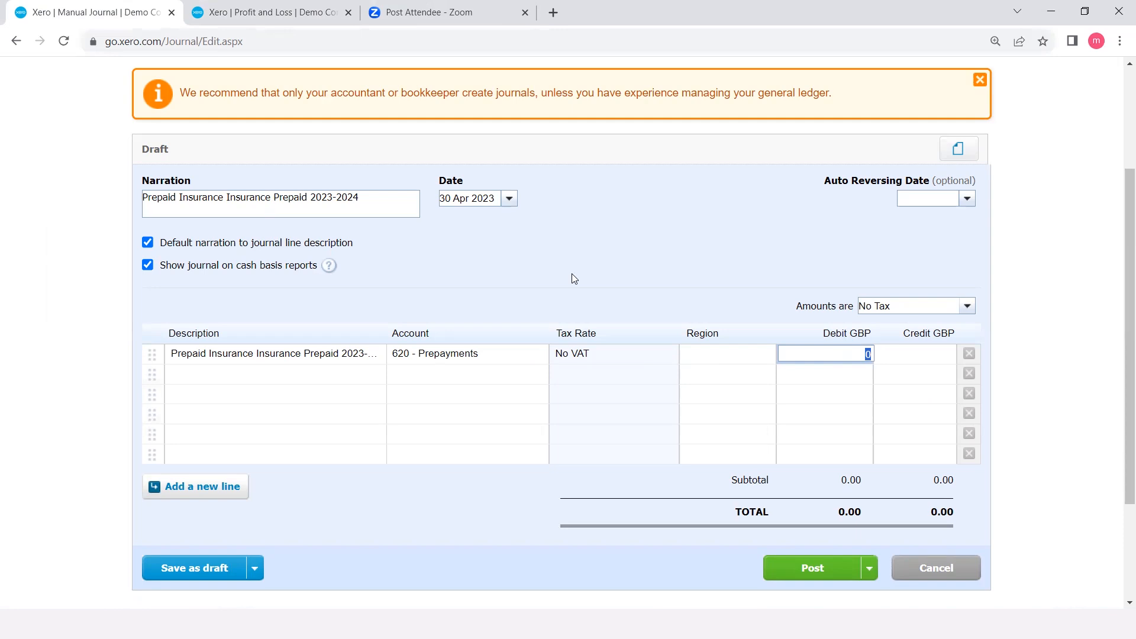
{"action": "type", "text": "500"}
{"action": "key", "text": "BackSpace"}
{"action": "key", "text": "BackSpace"}
{"action": "key", "text": "BackSpace"}
{"action": "type", "text": "50"}
{"action": "type", "text": "*"}
{"action": "type", "text": "11"}
{"action": "key", "text": "Return"}
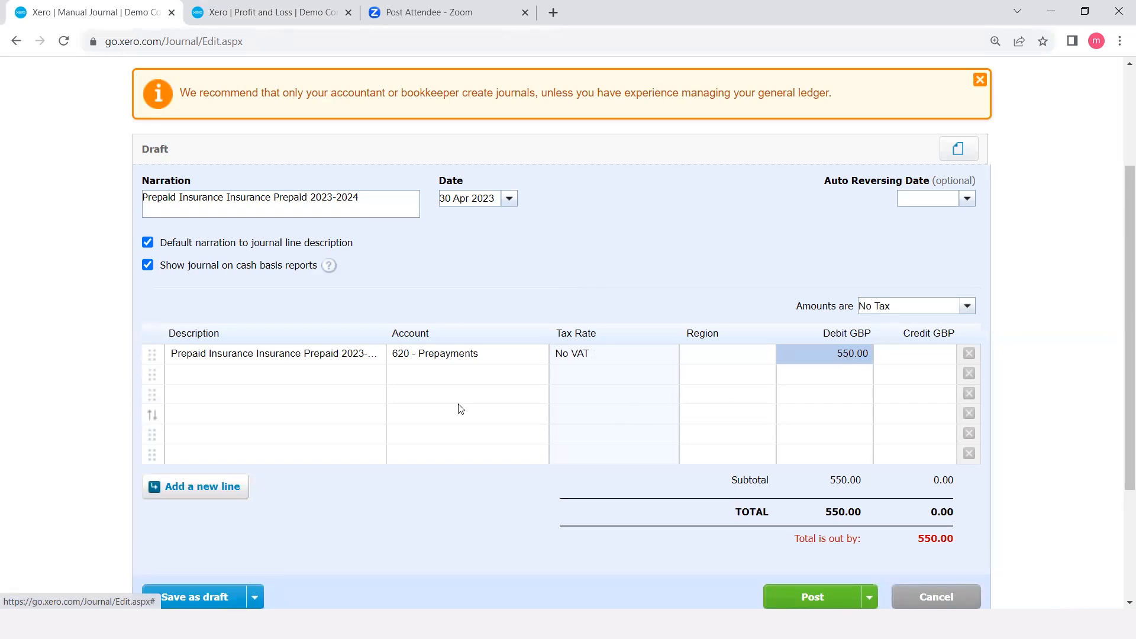
Step: Add a balancing second journal line with the default description and the account 433 - Insurance
{"action": "left_click", "coordinate": [381, 374]}
{"action": "left_click", "coordinate": [424, 371]}
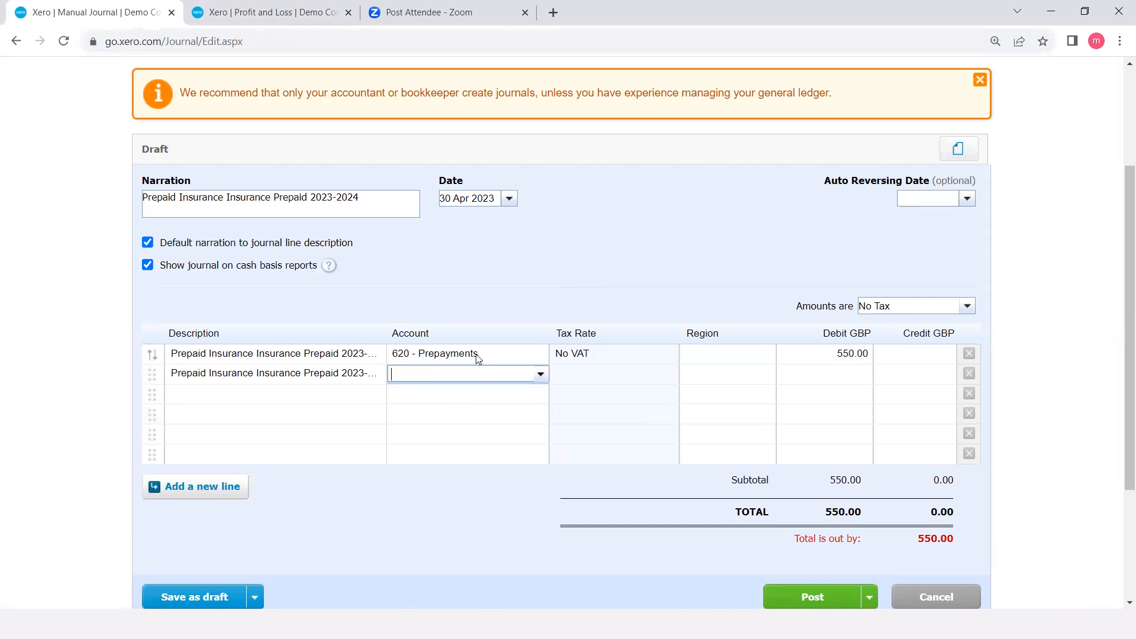
{"action": "left_click", "coordinate": [538, 375]}
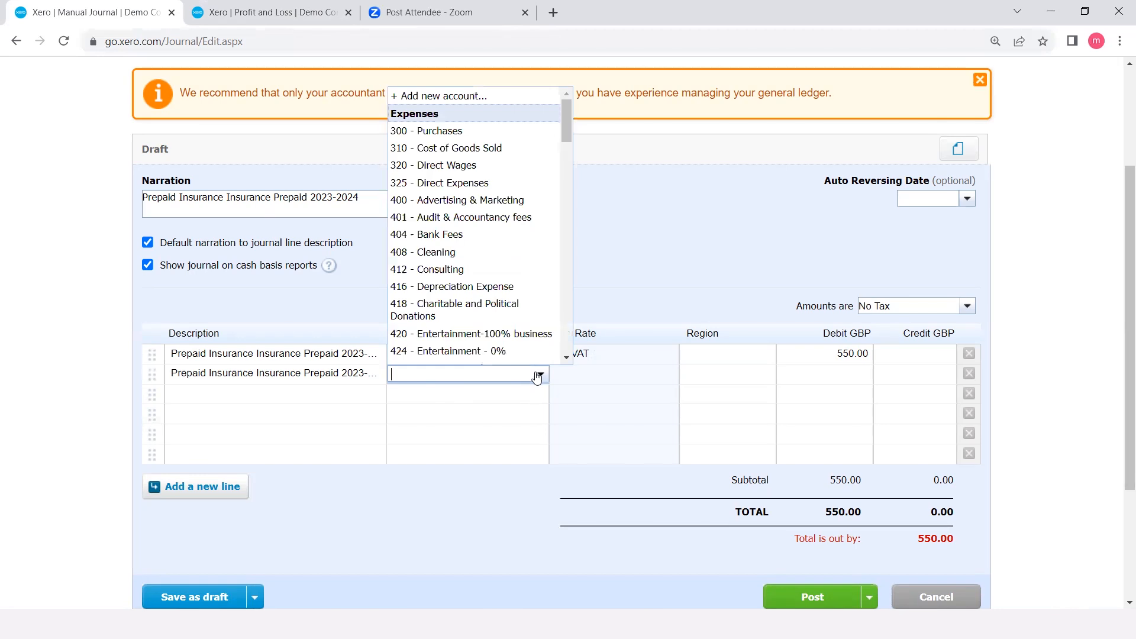
{"action": "type", "text": "ins"}
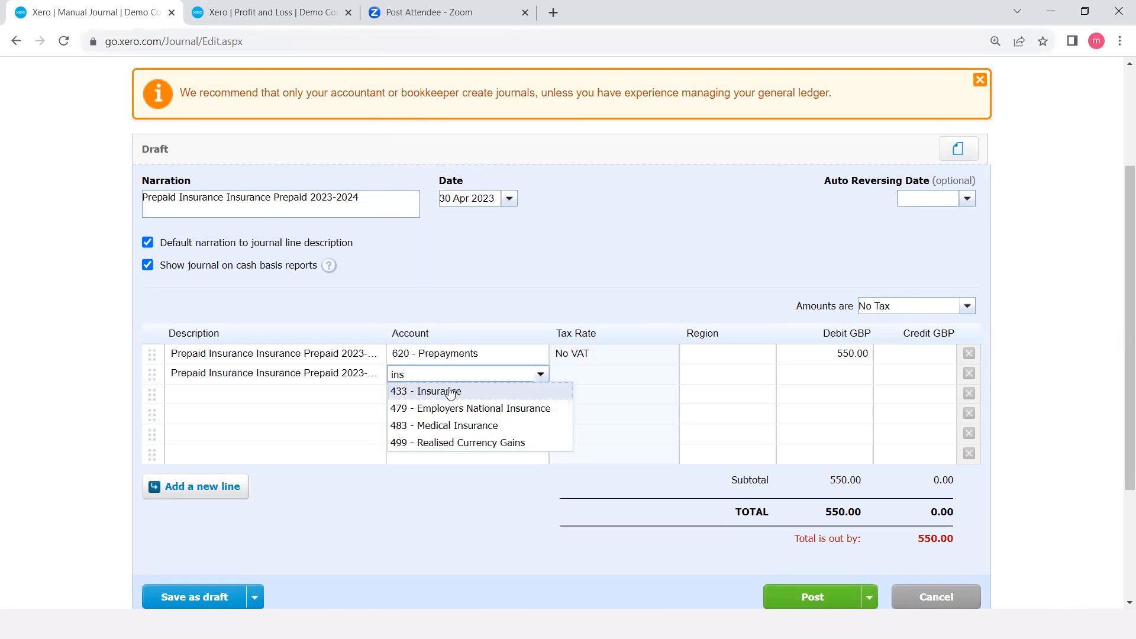
{"action": "left_click", "coordinate": [451, 393]}
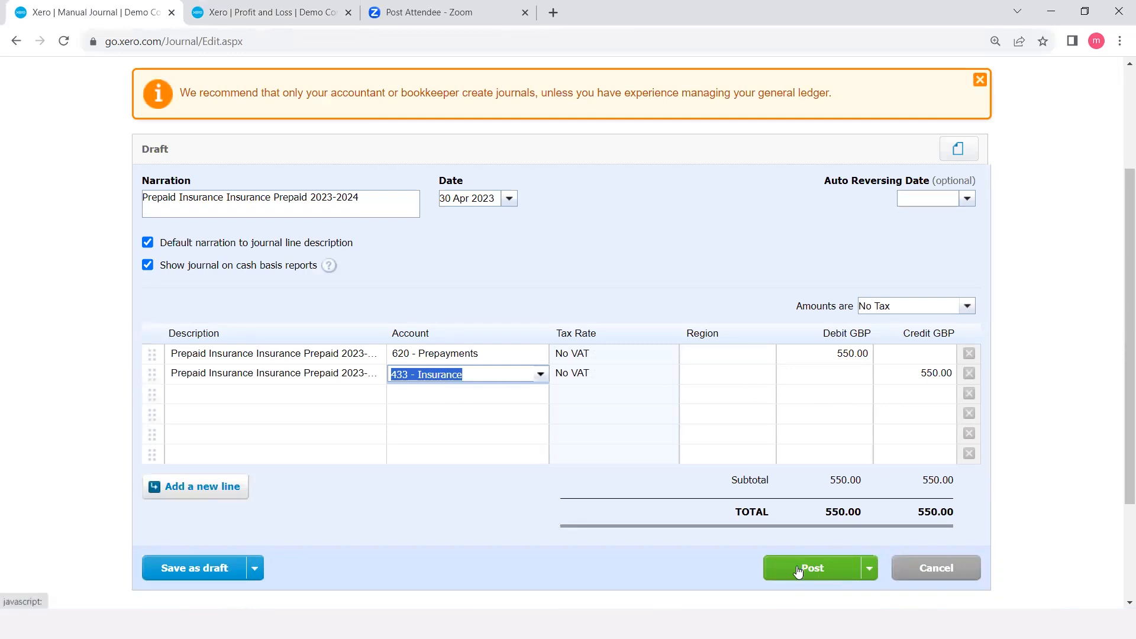
Step: Post the prepaid insurance journal and show the list of posted manual journals
{"action": "scroll", "coordinate": [574, 476], "scroll_direction": "down", "scroll_amount": 1}
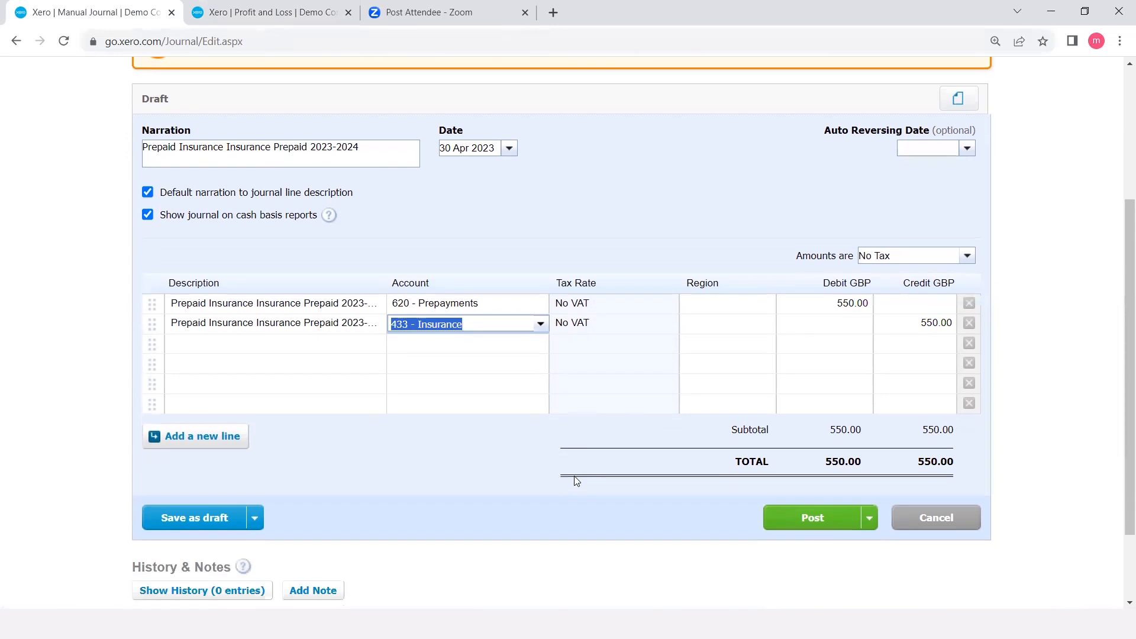
{"action": "left_click", "coordinate": [812, 518]}
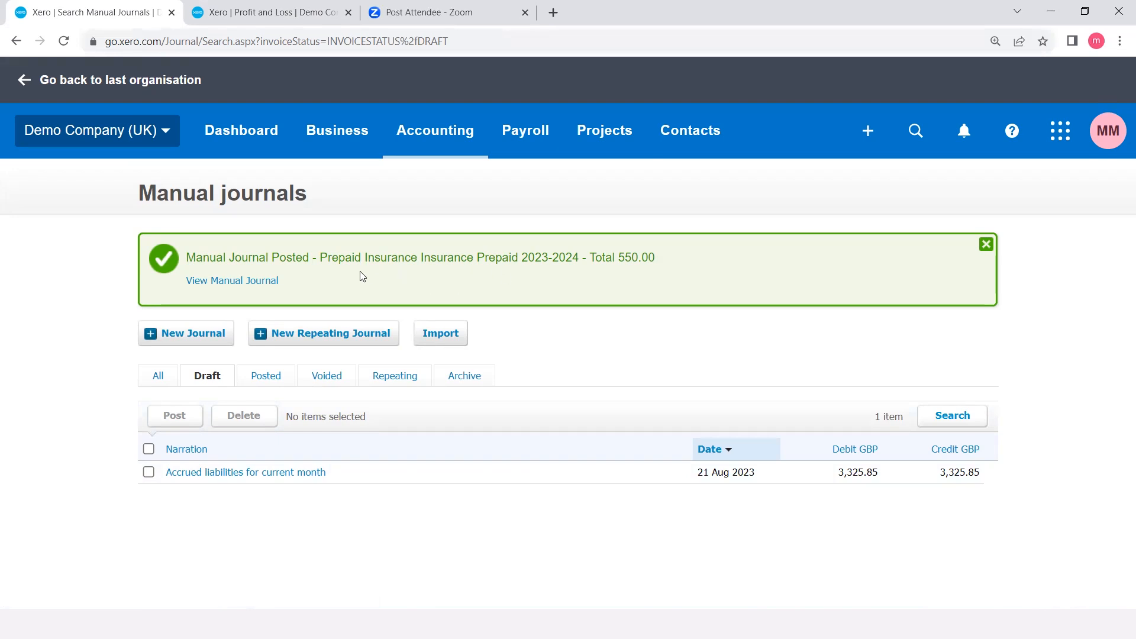
{"action": "left_click", "coordinate": [289, 377]}
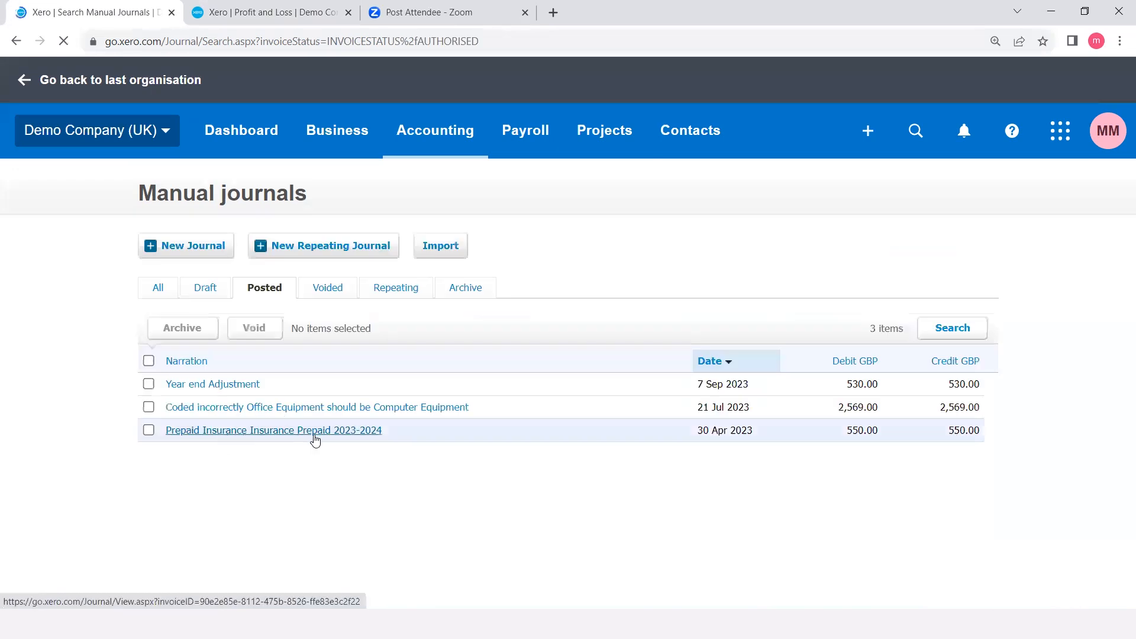
Step: Reload the Profit and Loss report in its browser tab and examine the Insurance cost under Administrative Costs
{"action": "left_click", "coordinate": [254, 12]}
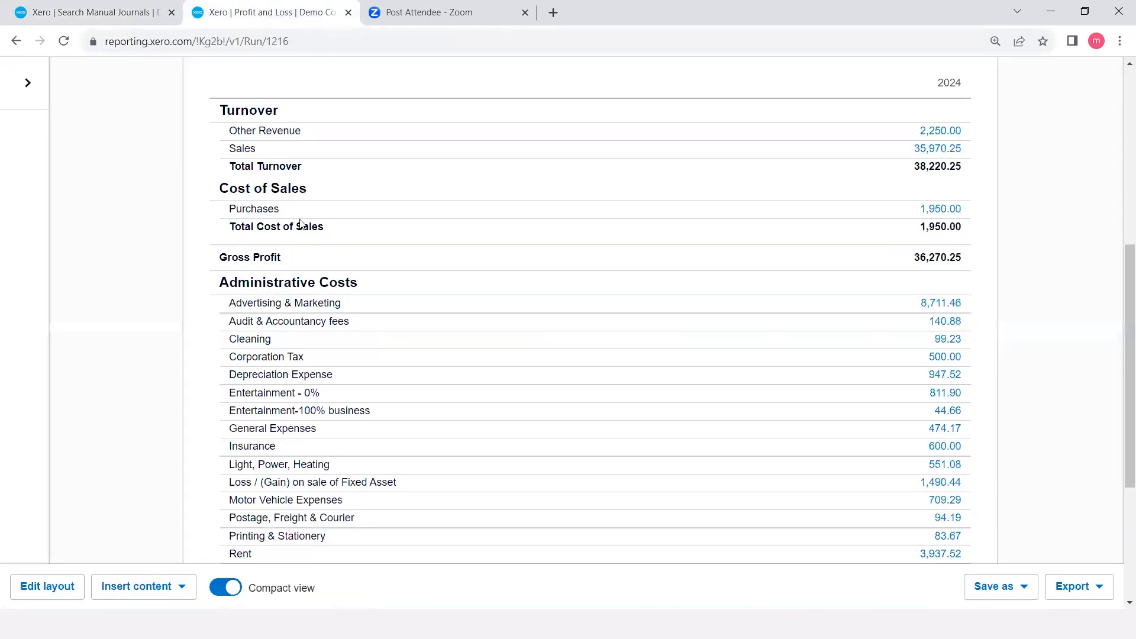
{"action": "scroll", "coordinate": [300, 225], "scroll_direction": "up", "scroll_amount": 7}
{"action": "left_click", "coordinate": [63, 41]}
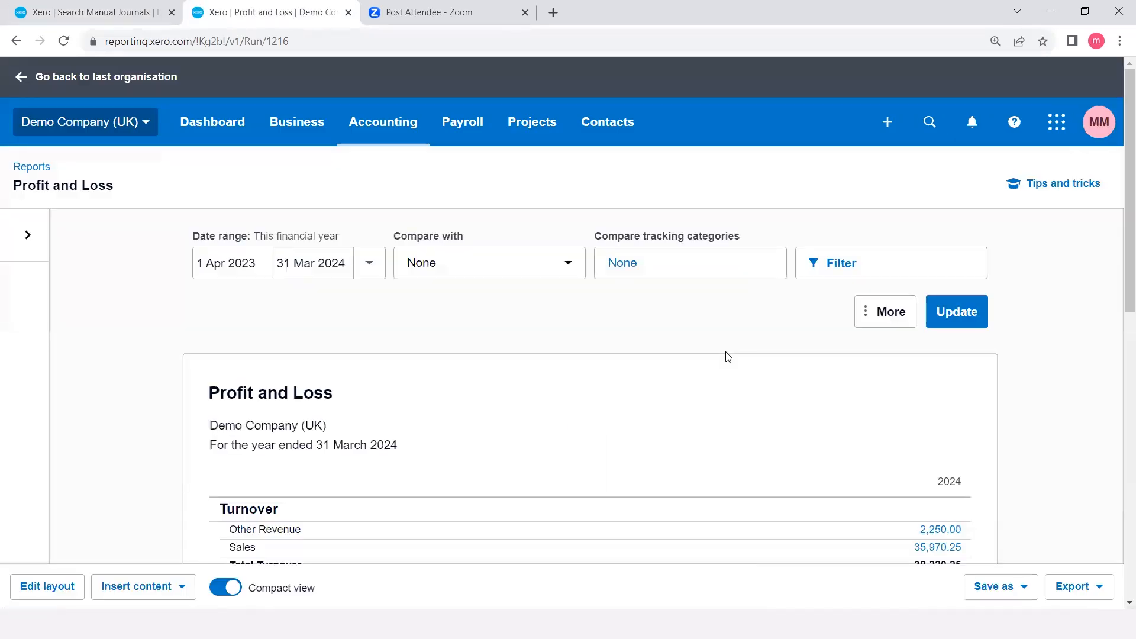
{"action": "scroll", "coordinate": [728, 357], "scroll_direction": "down", "scroll_amount": 9}
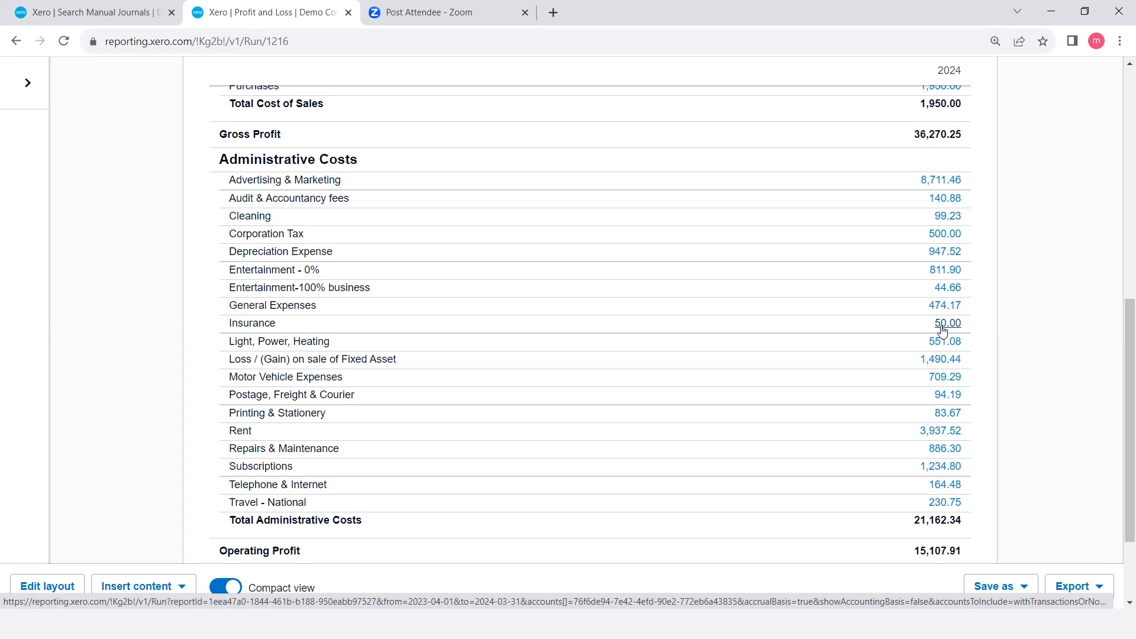
{"action": "scroll", "coordinate": [591, 375], "scroll_direction": "up", "scroll_amount": 10}
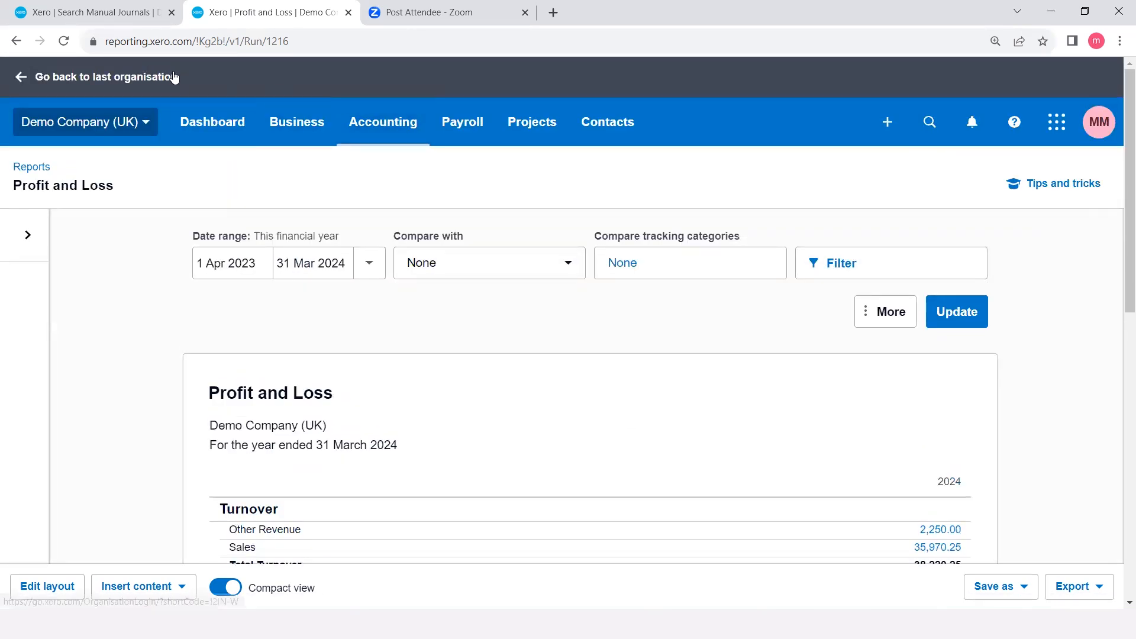
Step: Start a new repeating manual journal with first journal date 31 May 2023, repeating every 1 month
{"action": "left_click", "coordinate": [87, 18]}
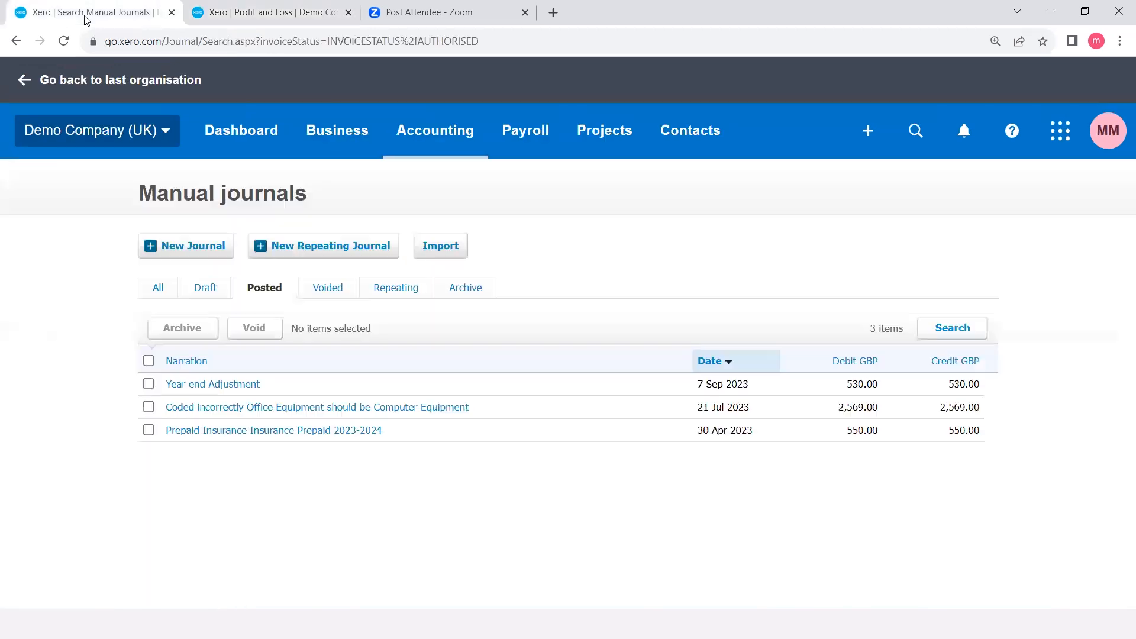
{"action": "left_click", "coordinate": [332, 257]}
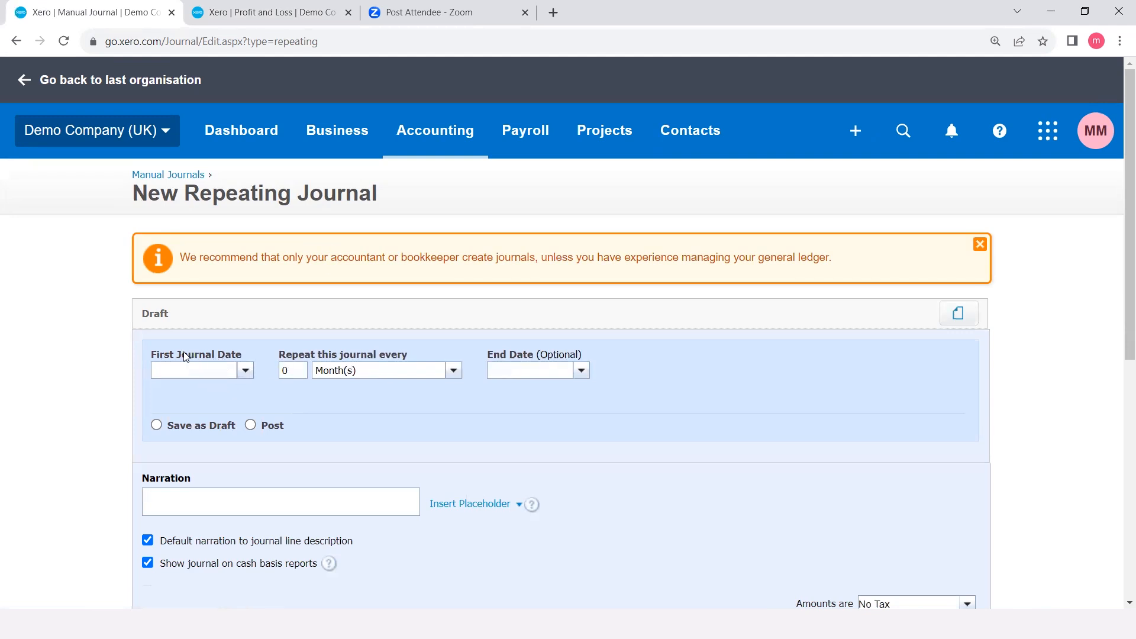
{"action": "left_click", "coordinate": [245, 371]}
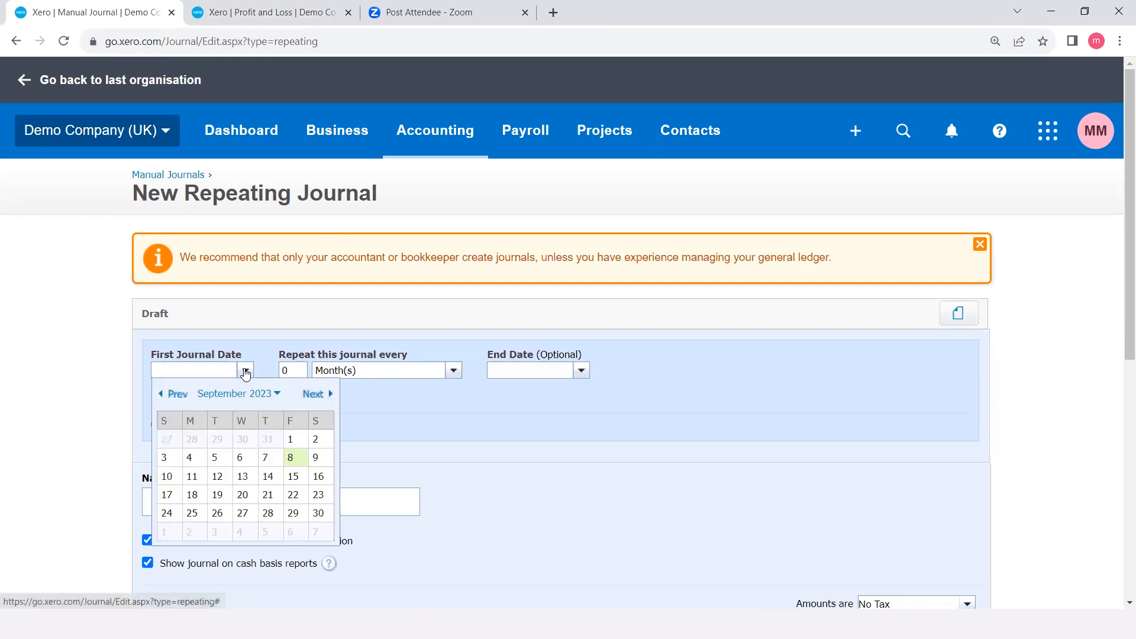
{"action": "left_click", "coordinate": [163, 401]}
{"action": "left_click", "coordinate": [162, 400]}
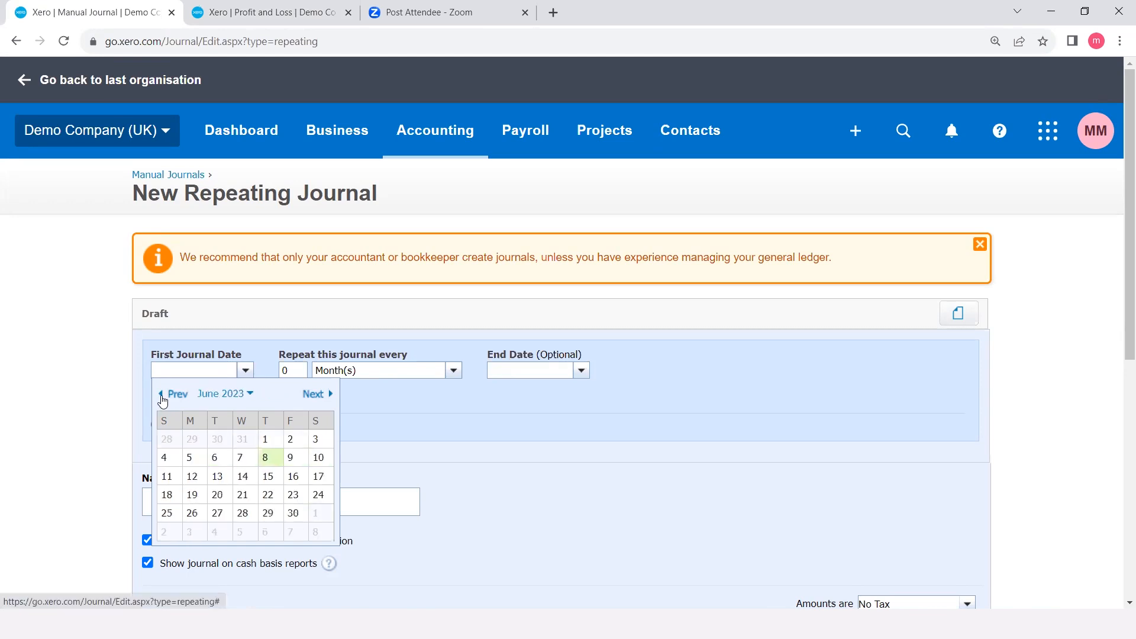
{"action": "left_click", "coordinate": [163, 401]}
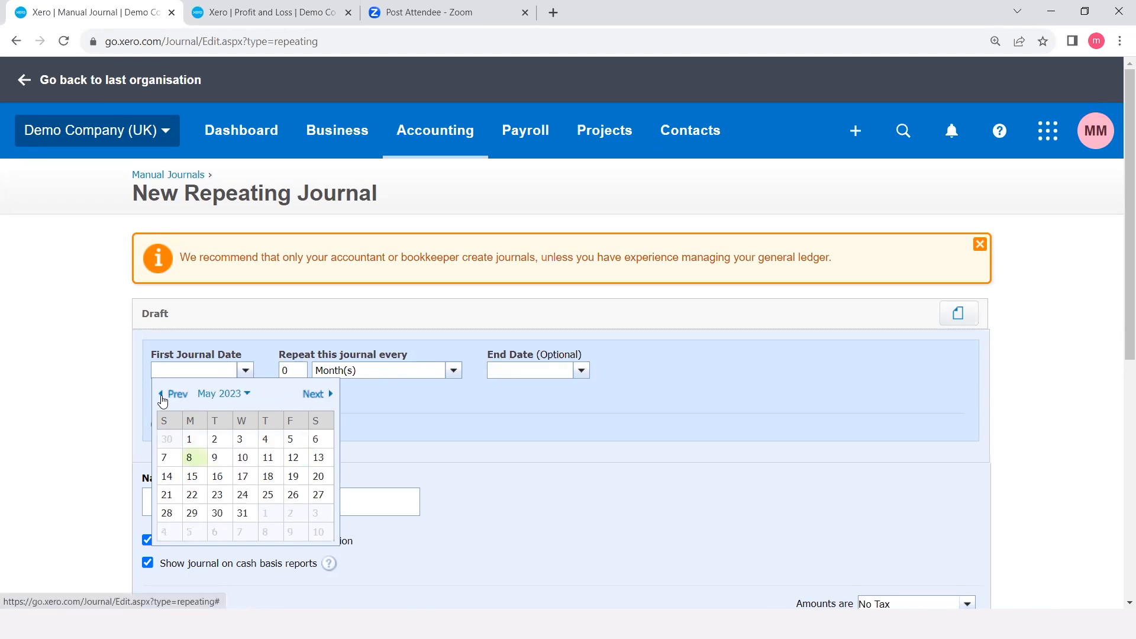
{"action": "left_click", "coordinate": [241, 515]}
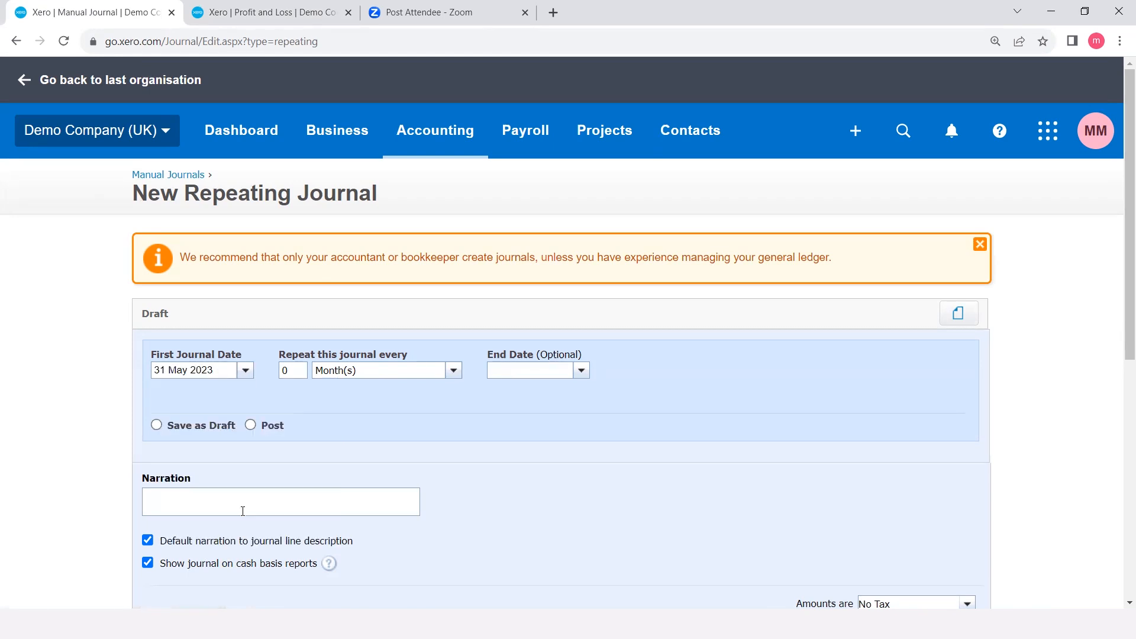
{"action": "left_click", "coordinate": [303, 370]}
{"action": "key", "text": "BackSpace"}
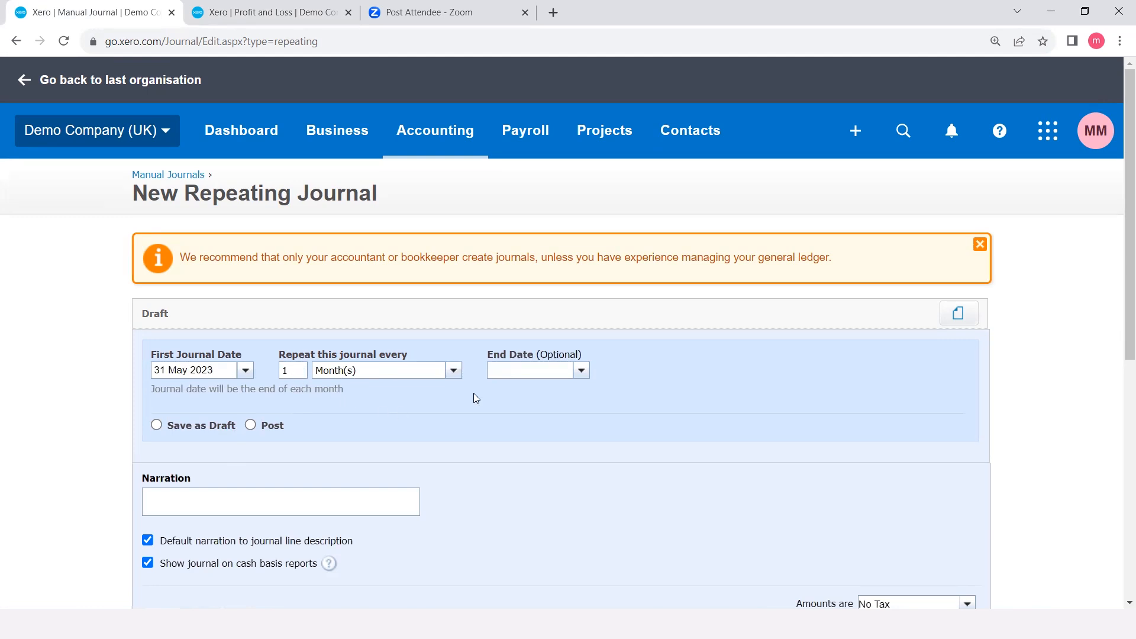
Step: Set the repeating journal's end date to 31 Mar 2024, choose the Post option and dismiss the notice
{"action": "left_click", "coordinate": [581, 371]}
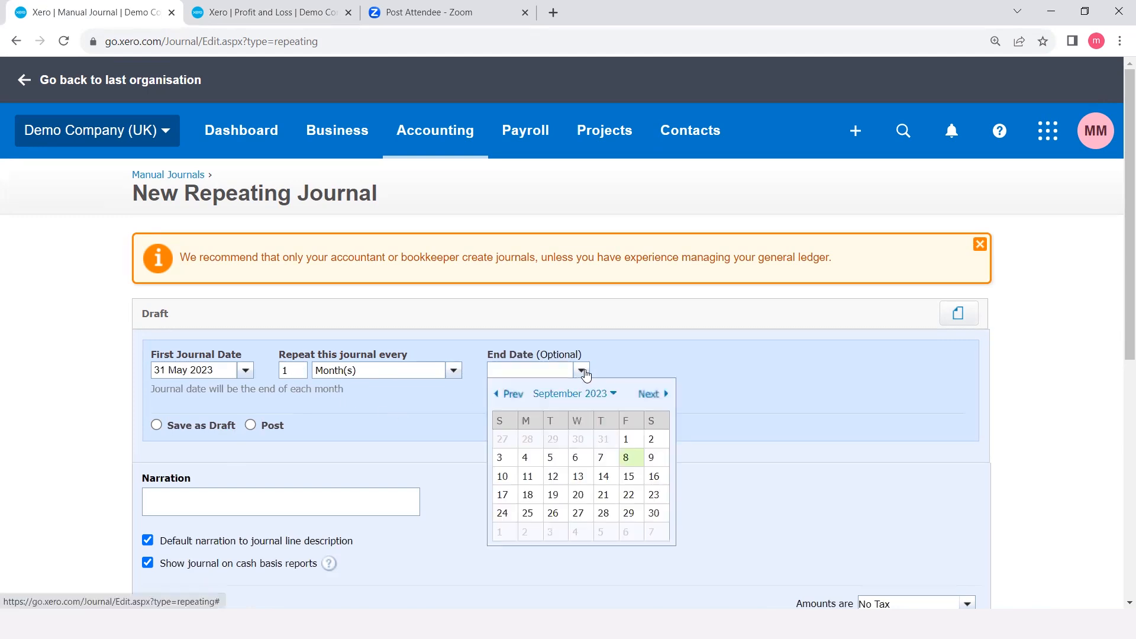
{"action": "left_click", "coordinate": [648, 394]}
{"action": "left_click", "coordinate": [647, 394]}
{"action": "left_click", "coordinate": [647, 394]}
{"action": "left_click", "coordinate": [648, 394]}
{"action": "left_click", "coordinate": [648, 394]}
{"action": "left_click", "coordinate": [647, 394]}
{"action": "left_click", "coordinate": [648, 394]}
{"action": "left_click", "coordinate": [648, 394]}
{"action": "left_click", "coordinate": [648, 394]}
{"action": "left_click", "coordinate": [515, 397]}
{"action": "left_click", "coordinate": [515, 397]}
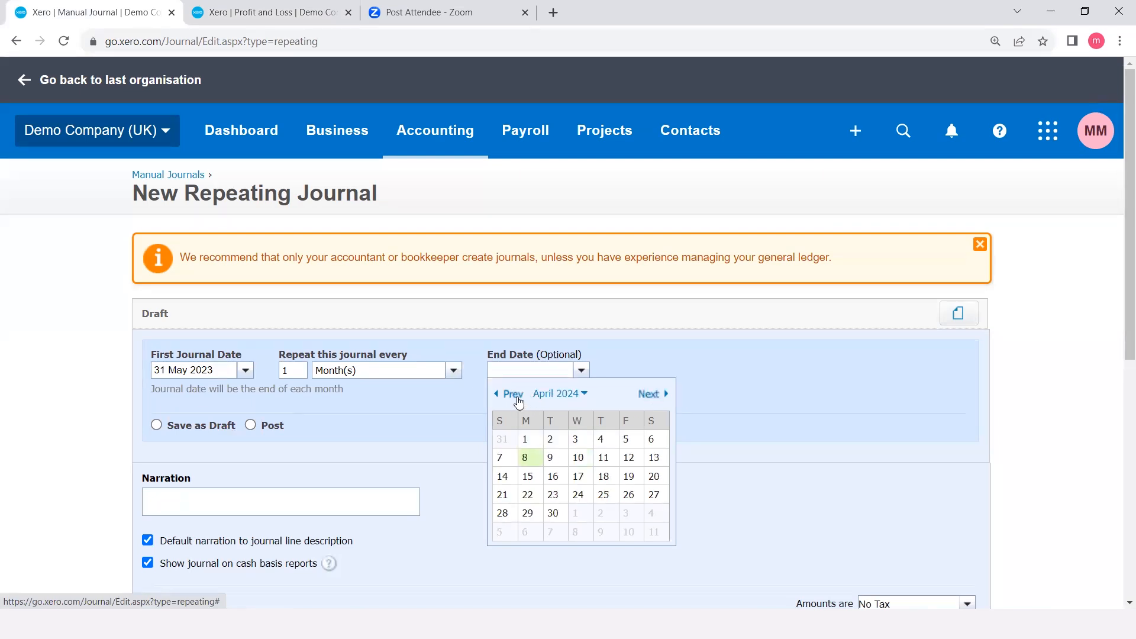
{"action": "left_click", "coordinate": [517, 399]}
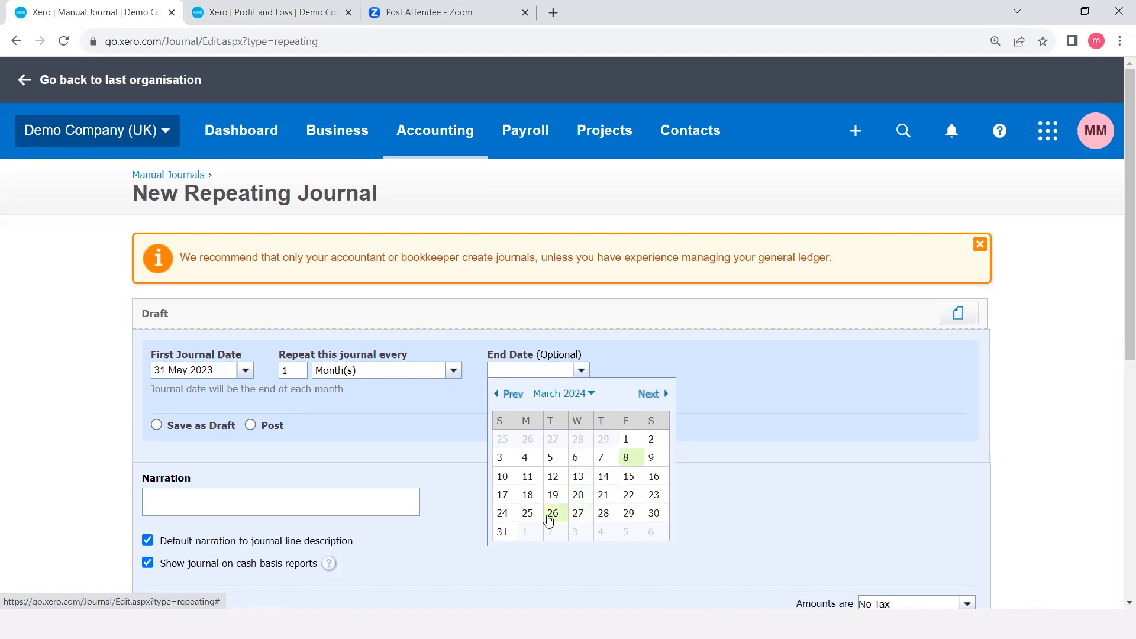
{"action": "left_click", "coordinate": [503, 533]}
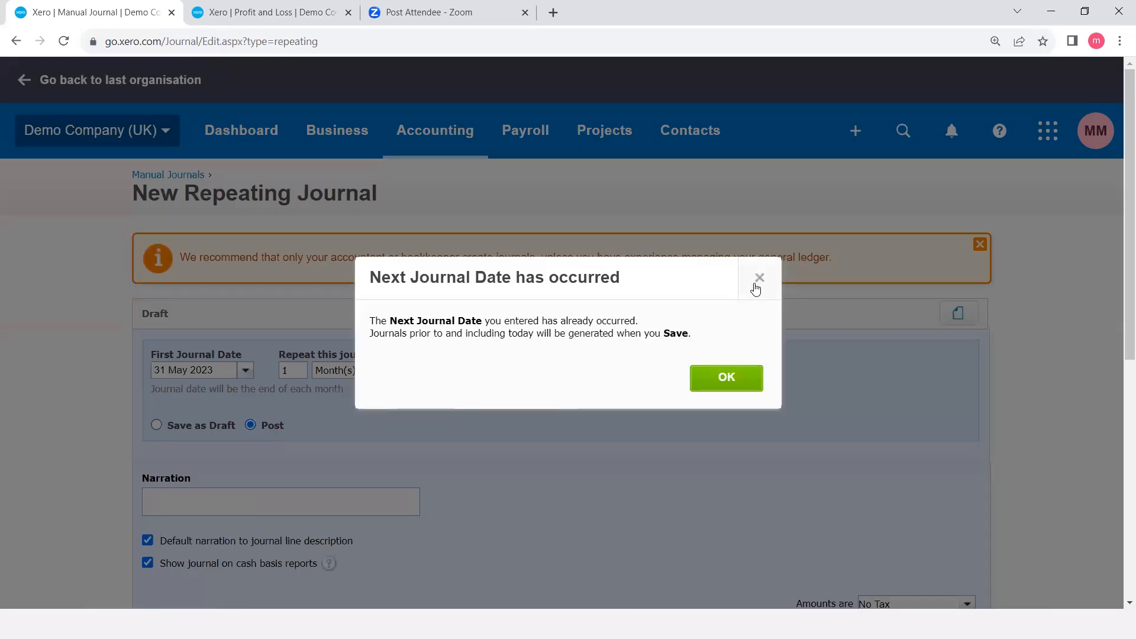
{"action": "left_click", "coordinate": [760, 280]}
Step: Describe the first journal line as "Insurance Prepaid 2023-2024" and open its list of accounts
{"action": "scroll", "coordinate": [626, 384], "scroll_direction": "down", "scroll_amount": 1}
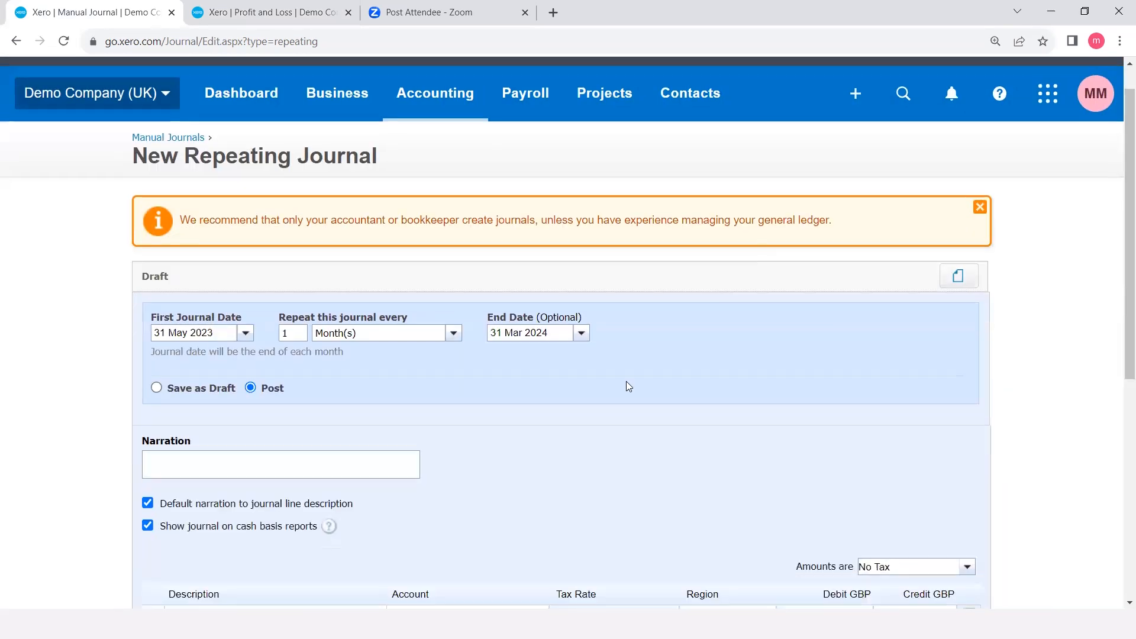
{"action": "scroll", "coordinate": [629, 386], "scroll_direction": "down", "scroll_amount": 3}
{"action": "left_click", "coordinate": [354, 410]}
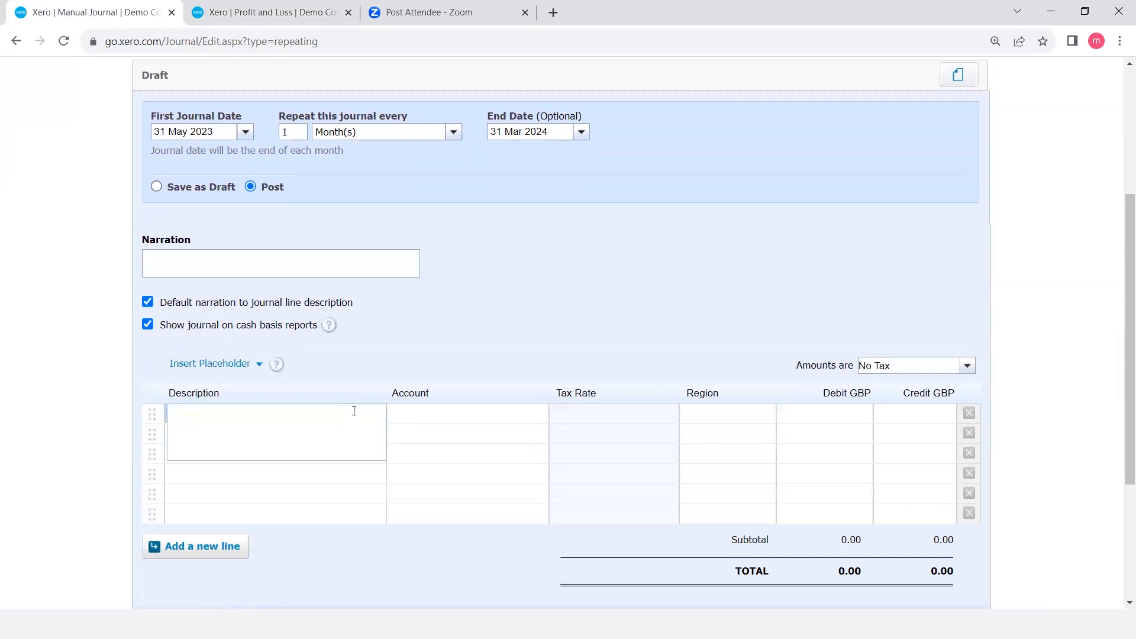
{"action": "type", "text": "I"}
{"action": "type", "text": "nsurance "}
{"action": "type", "text": "Prre"}
{"action": "type", "text": "aid"}
{"action": "type", "text": " 20"}
{"action": "type", "text": "23-2024"}
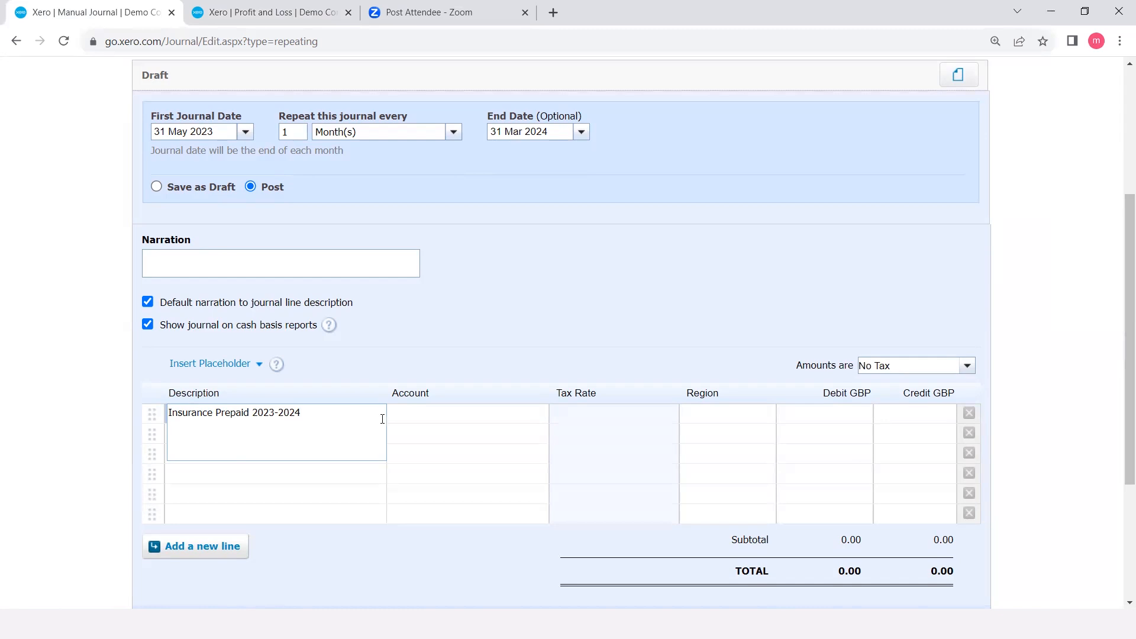
{"action": "left_click", "coordinate": [485, 408]}
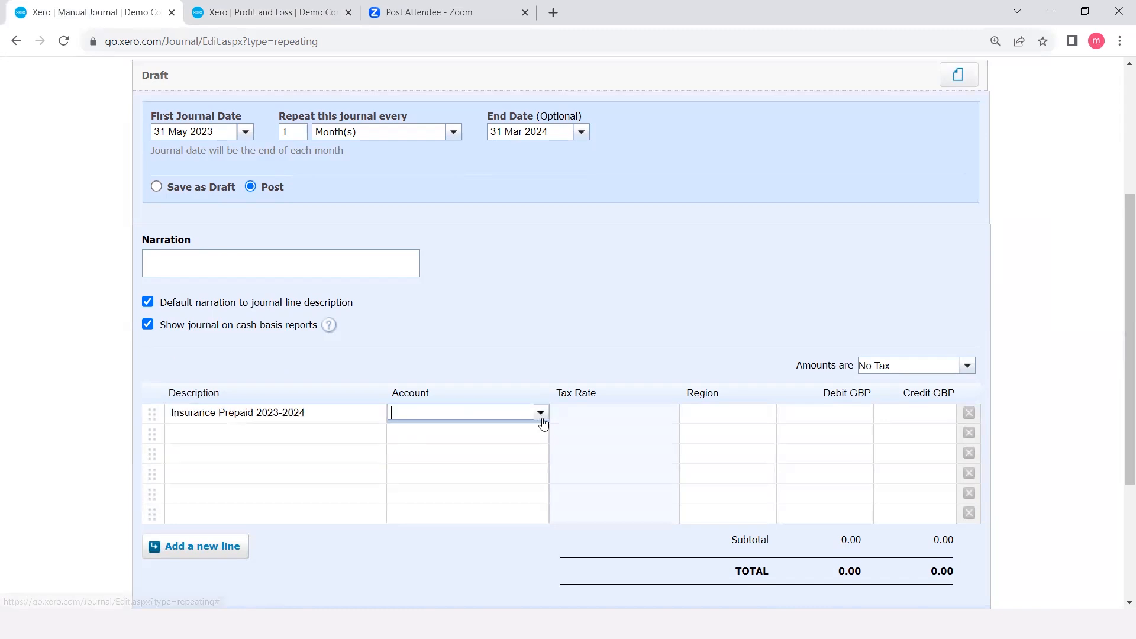
{"action": "left_click", "coordinate": [542, 419]}
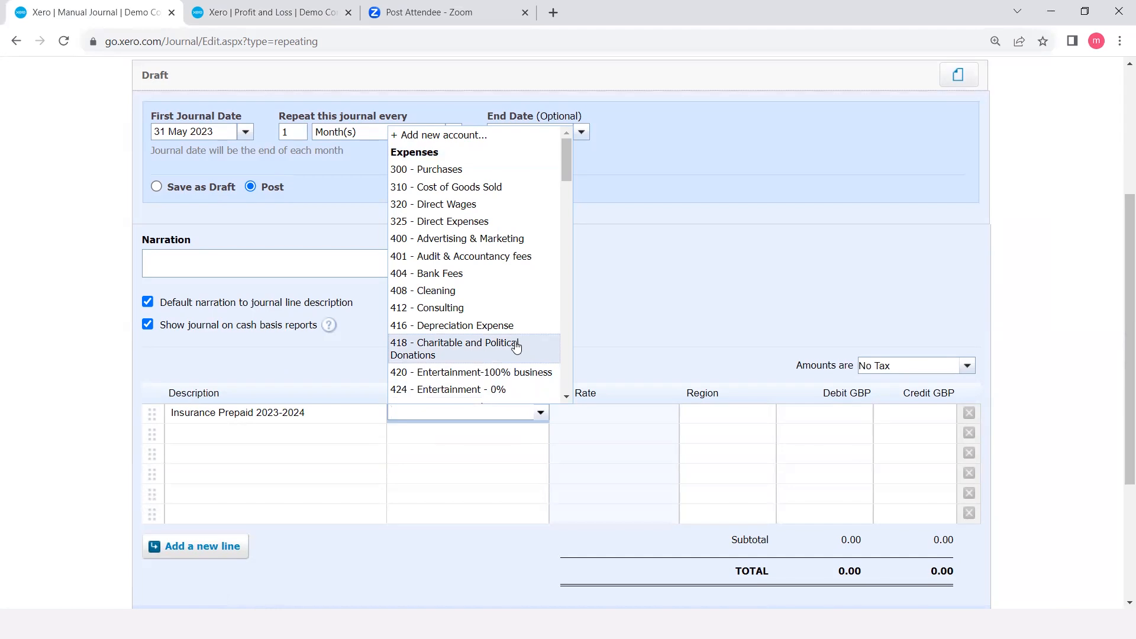
Step: Switch to the Profit and Loss report in its browser tab and check the Insurance cost under Administrative Costs
{"action": "left_click", "coordinate": [231, 12]}
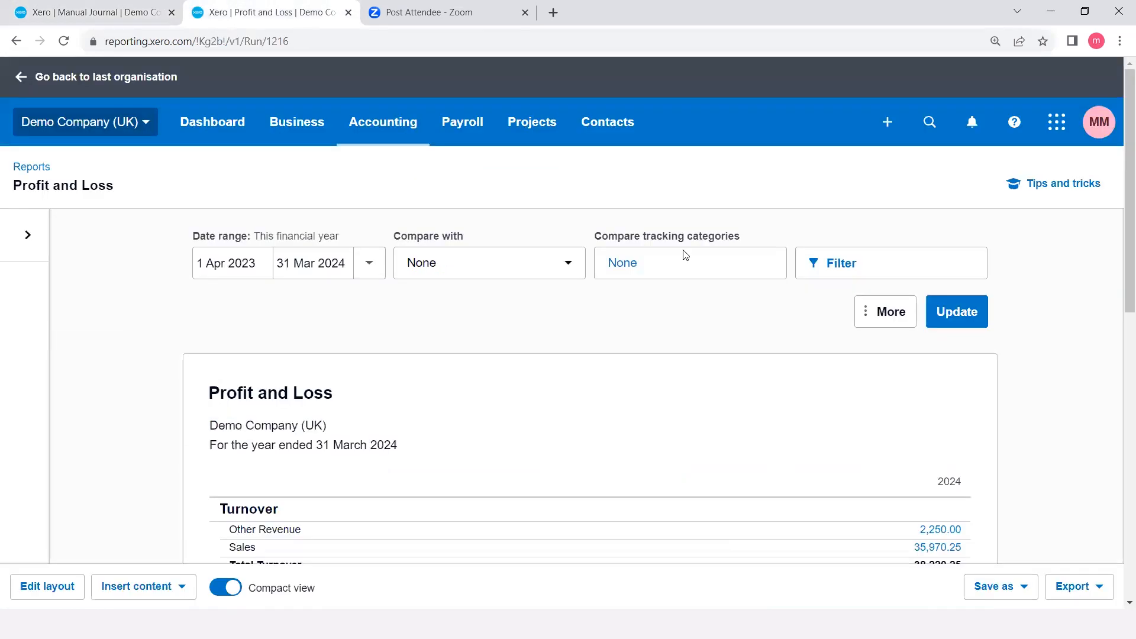
{"action": "scroll", "coordinate": [717, 306], "scroll_direction": "down", "scroll_amount": 5}
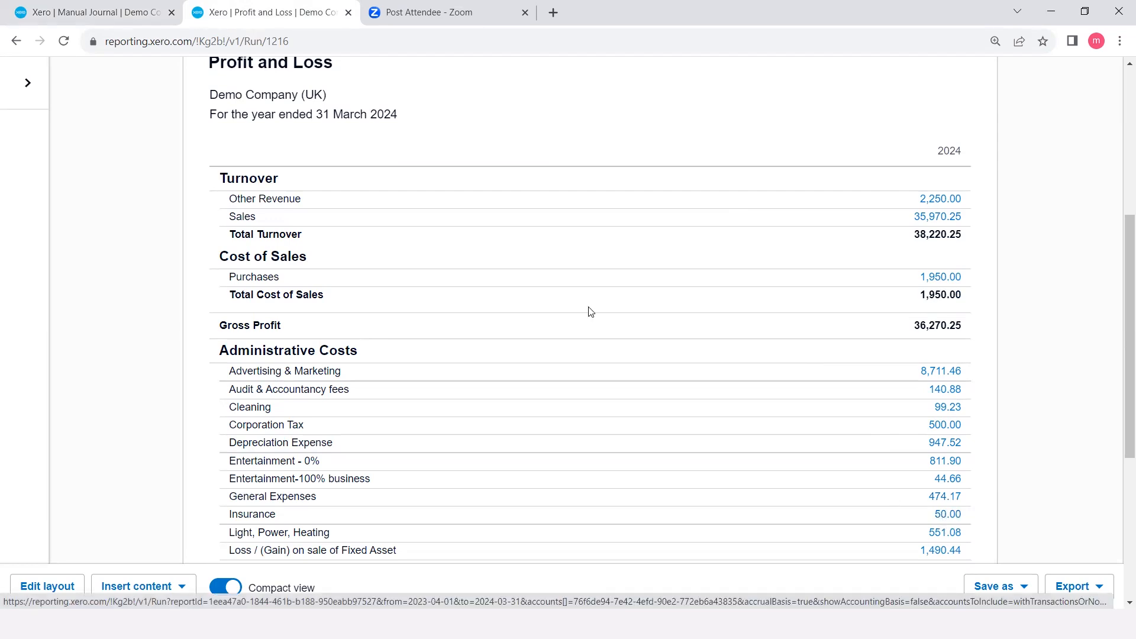
{"action": "scroll", "coordinate": [554, 282], "scroll_direction": "up", "scroll_amount": 5}
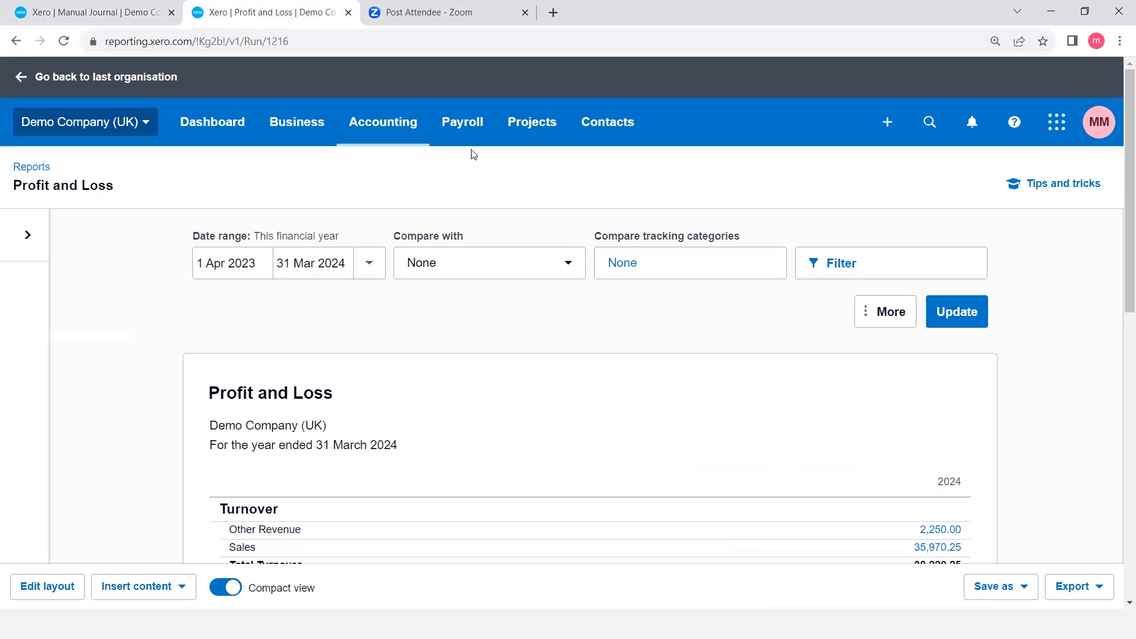
Step: Open the Balance Sheet report in a new browser tab and review its figures
{"action": "left_click", "coordinate": [394, 138]}
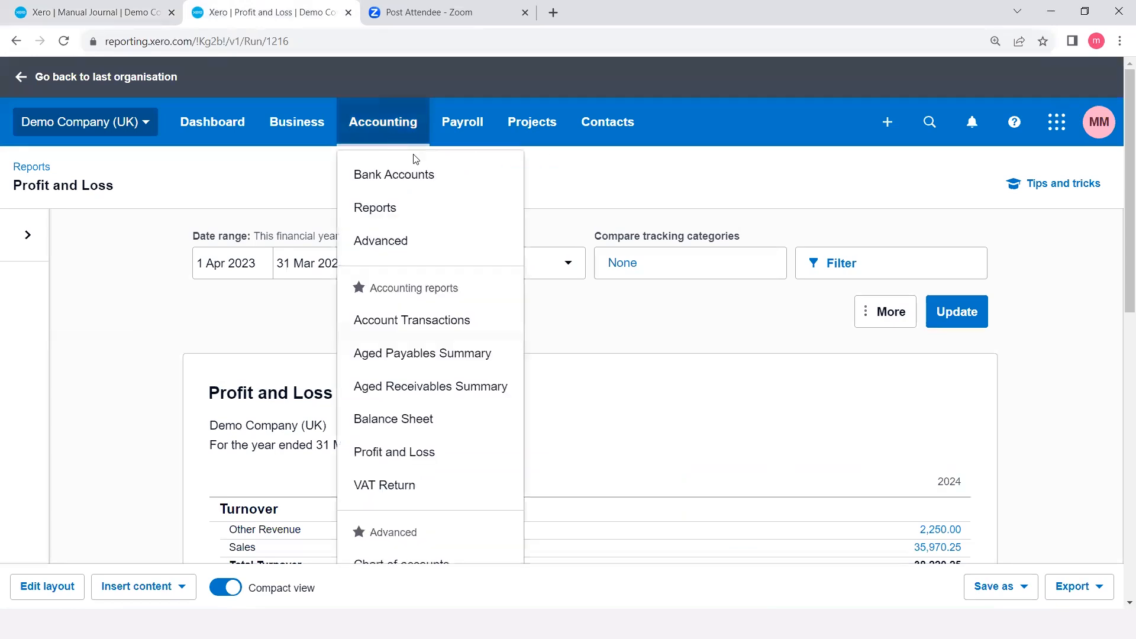
{"action": "right_click", "coordinate": [432, 416]}
{"action": "left_click", "coordinate": [470, 421]}
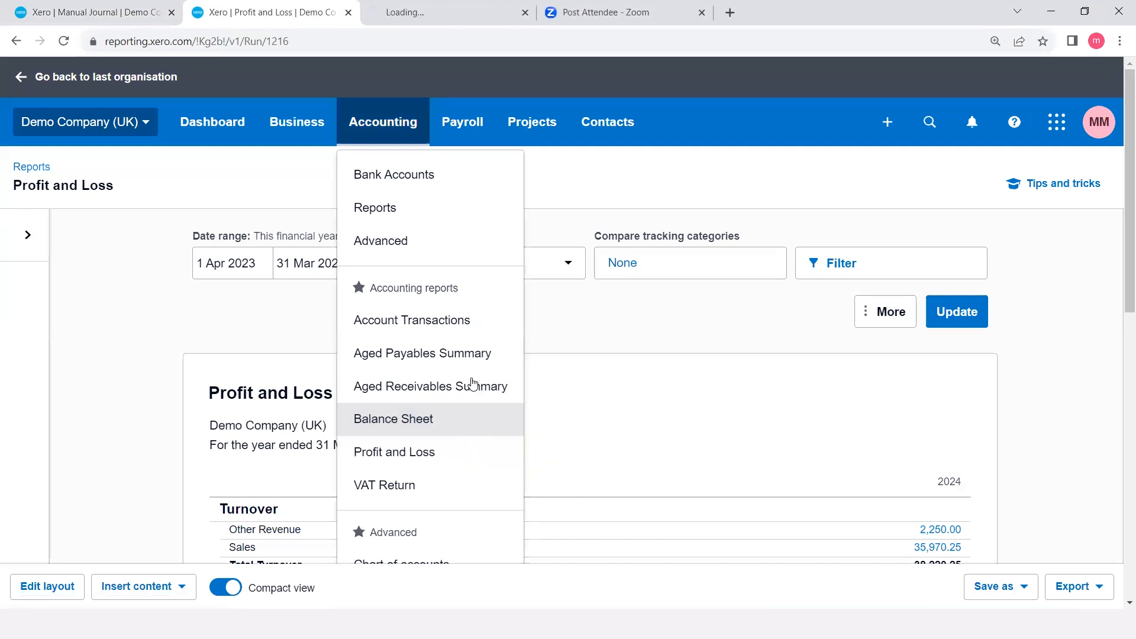
{"action": "left_click", "coordinate": [447, 21]}
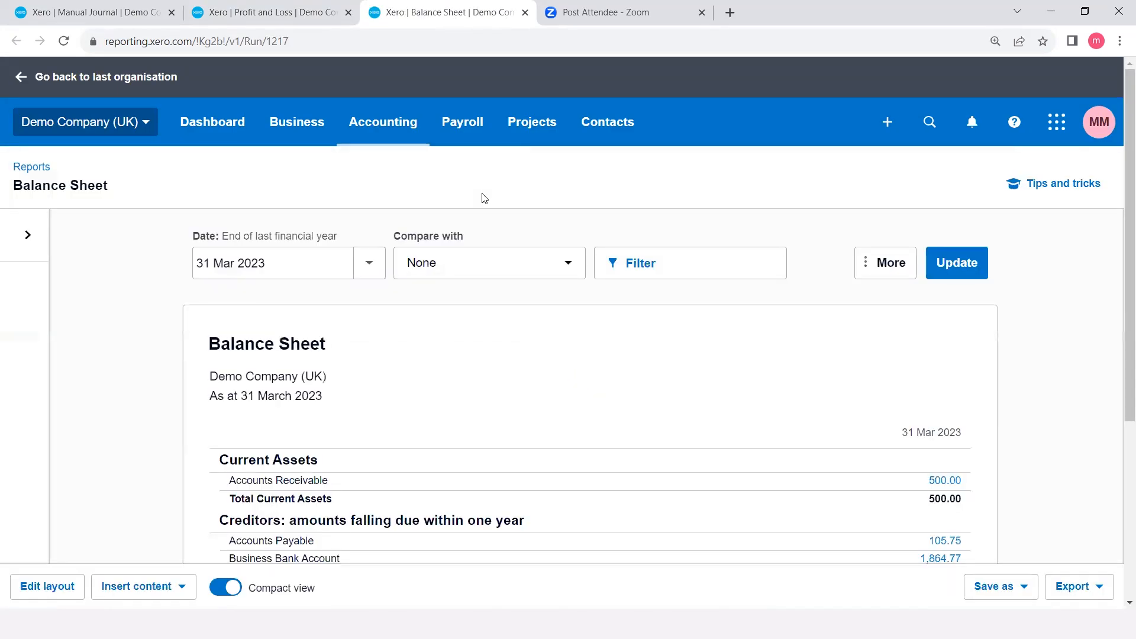
{"action": "scroll", "coordinate": [603, 360], "scroll_direction": "down", "scroll_amount": 4}
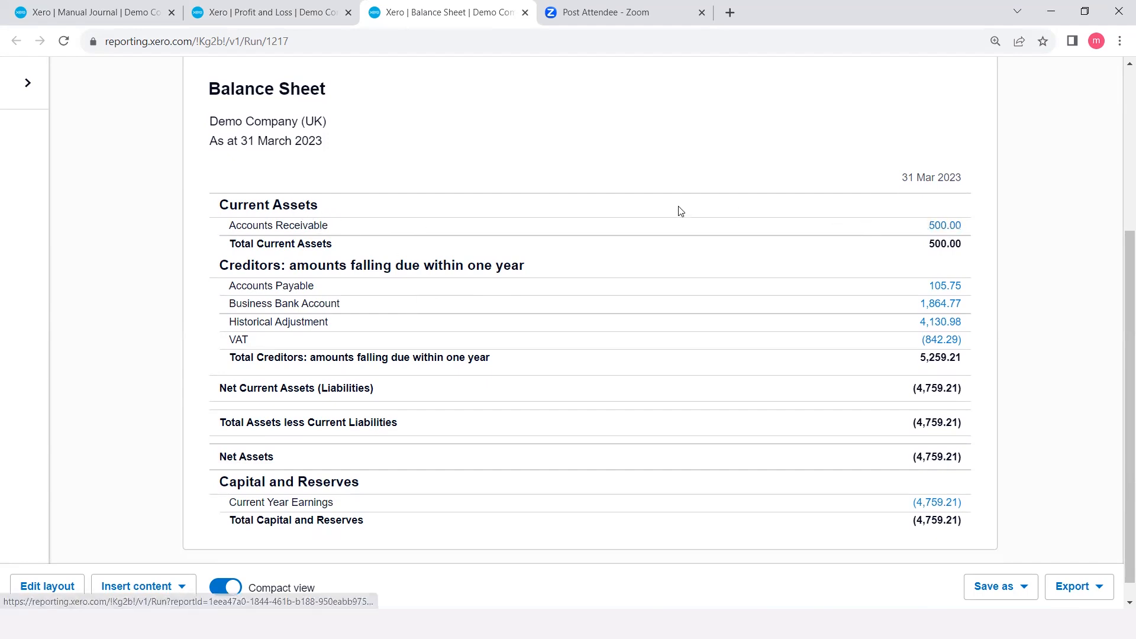
{"action": "scroll", "coordinate": [680, 211], "scroll_direction": "up", "scroll_amount": 3}
{"action": "scroll", "coordinate": [680, 211], "scroll_direction": "up", "scroll_amount": 1}
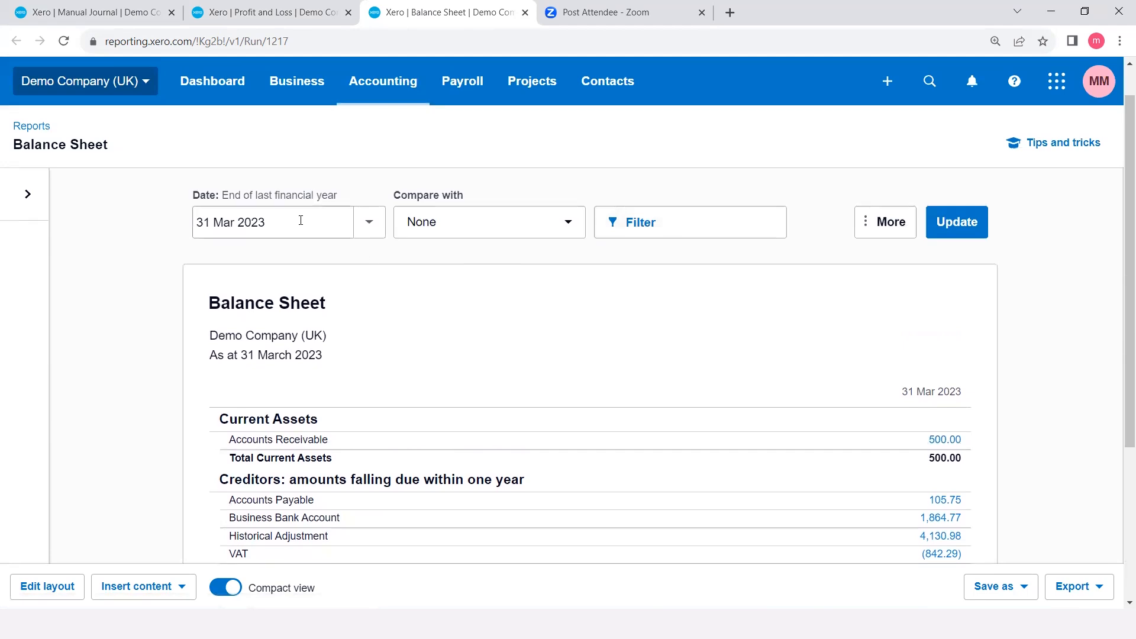
{"action": "left_click", "coordinate": [376, 227]}
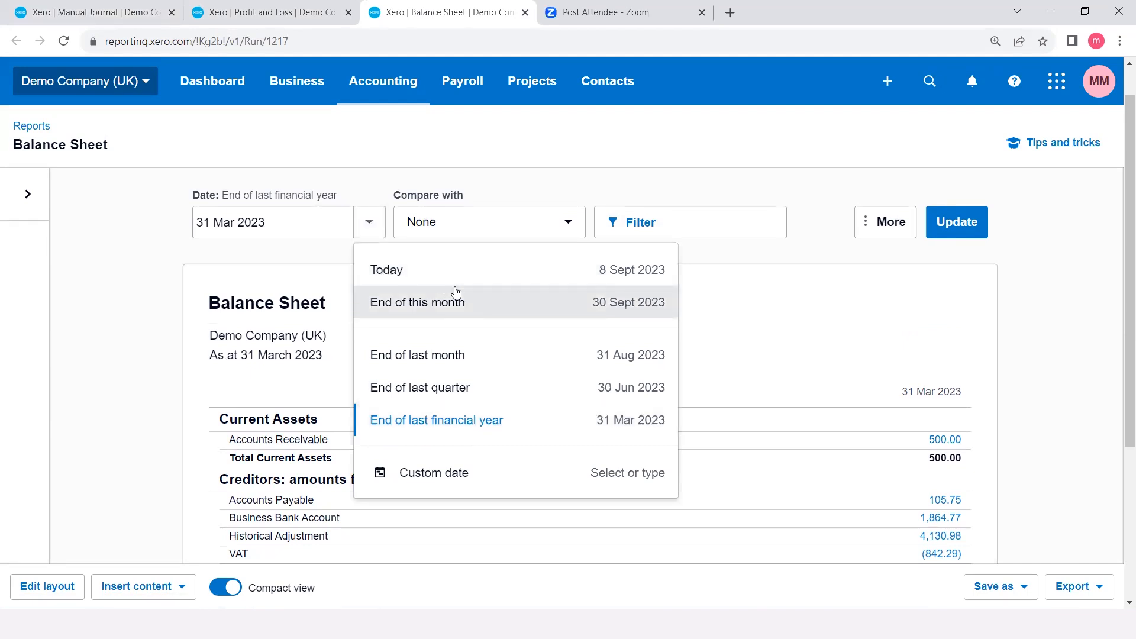
{"action": "left_click", "coordinate": [431, 479]}
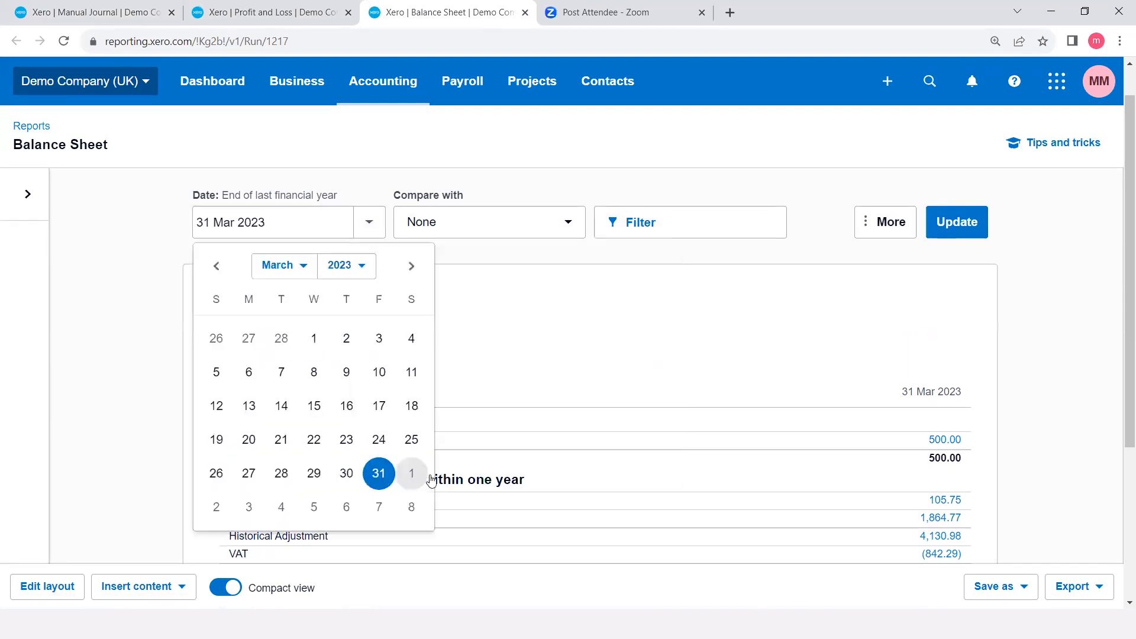
{"action": "left_click", "coordinate": [360, 267]}
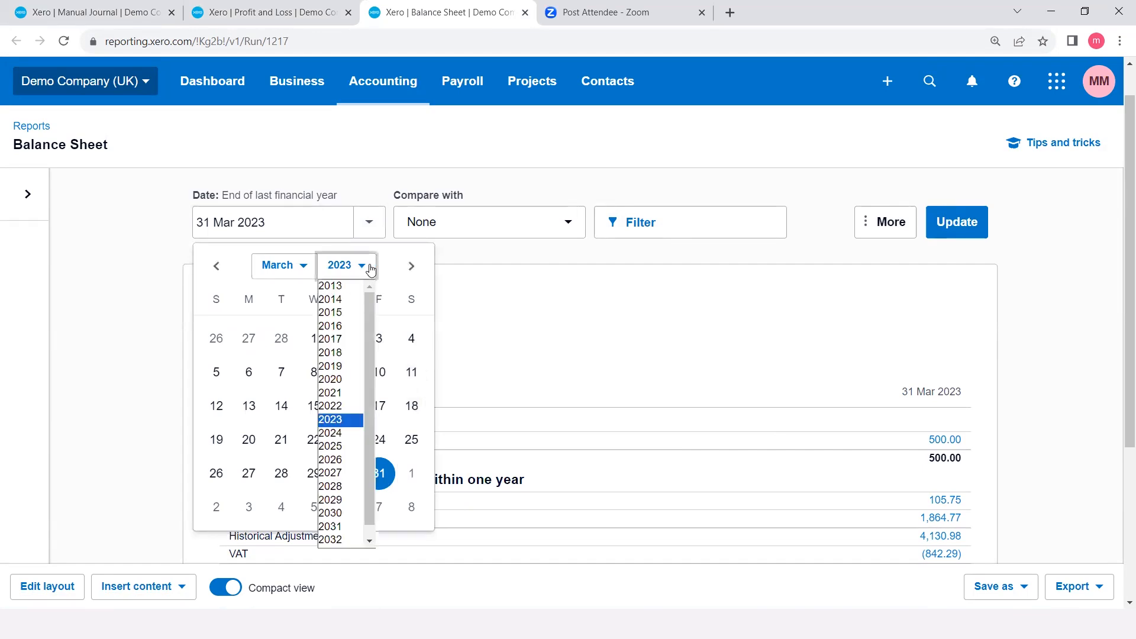
{"action": "left_click", "coordinate": [347, 438]}
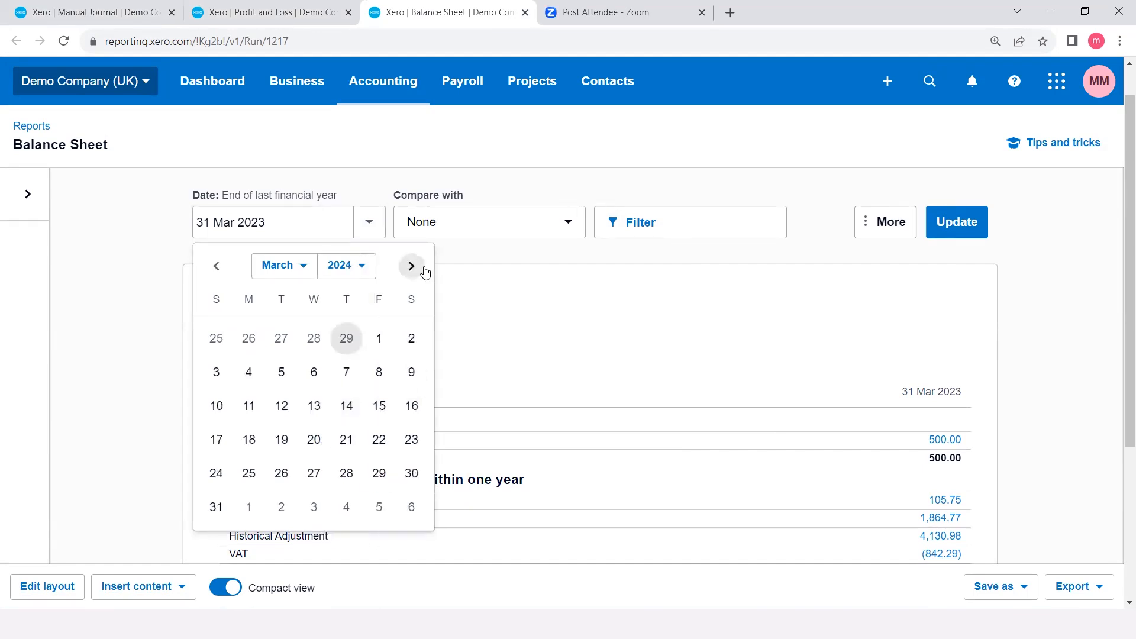
{"action": "left_click", "coordinate": [363, 270]}
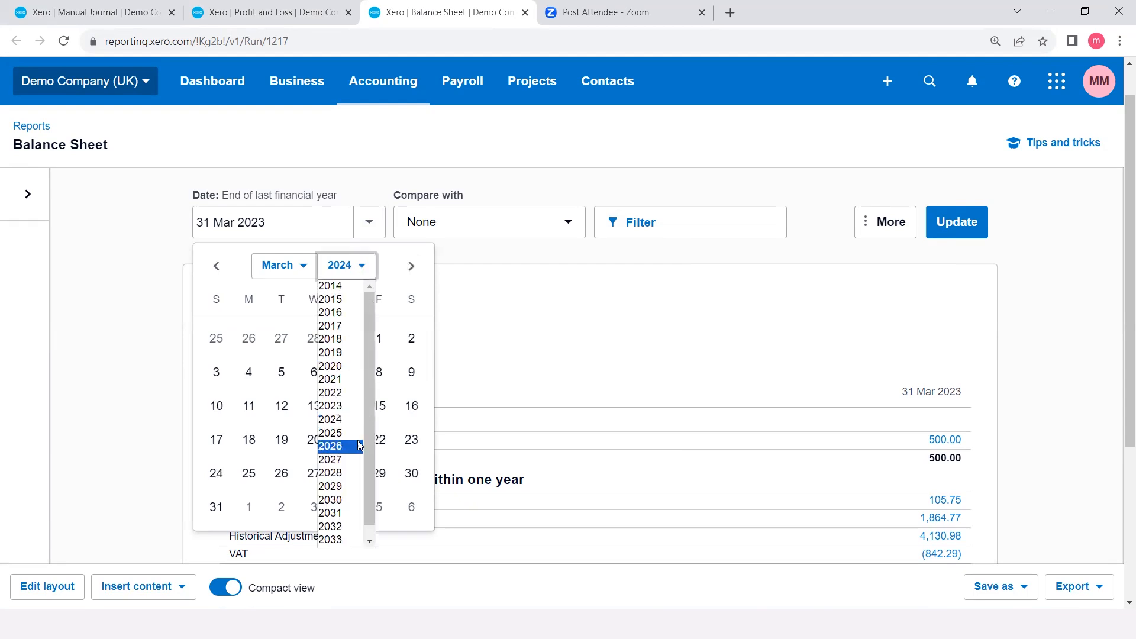
{"action": "left_click", "coordinate": [342, 420]}
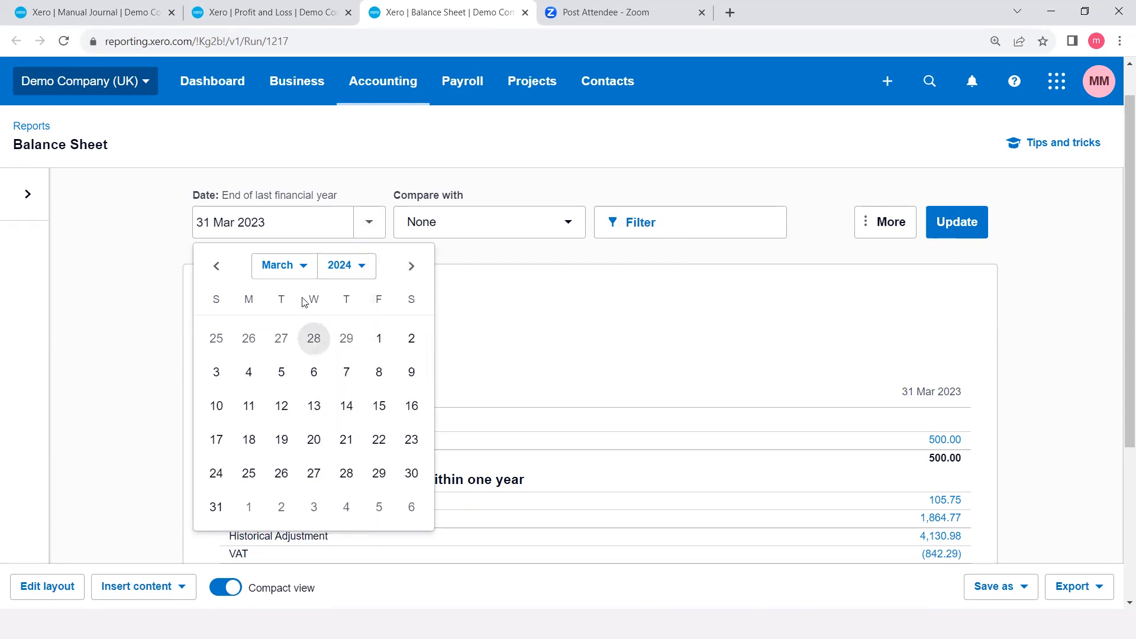
{"action": "left_click", "coordinate": [489, 259]}
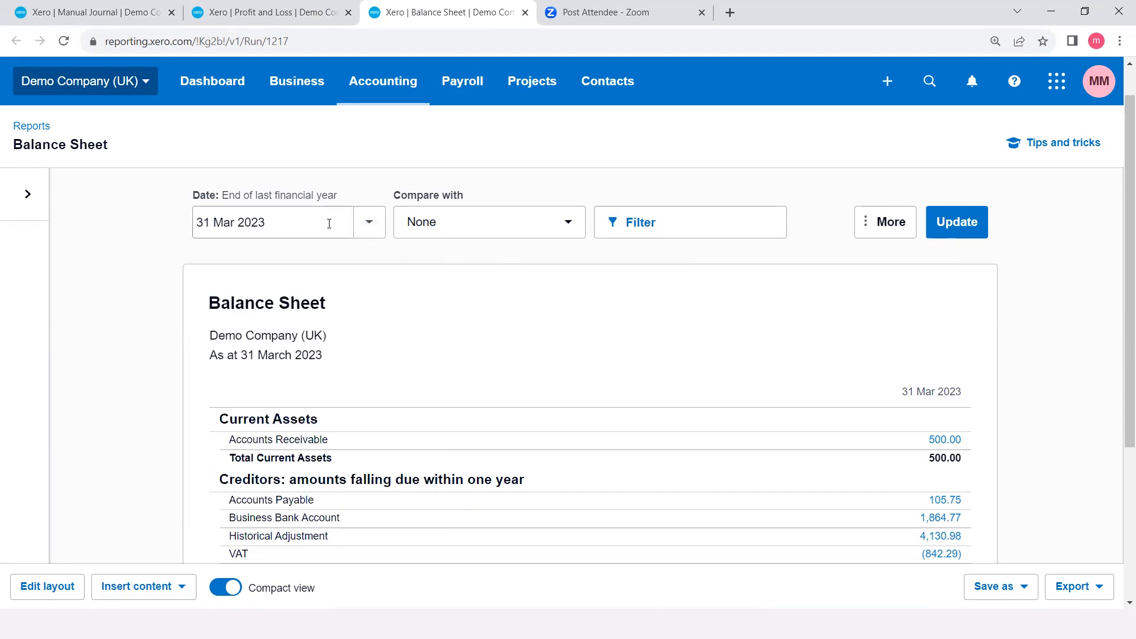
Step: Set the Balance Sheet date to Today, 8 Sept 2023, and update the report
{"action": "left_click", "coordinate": [368, 227]}
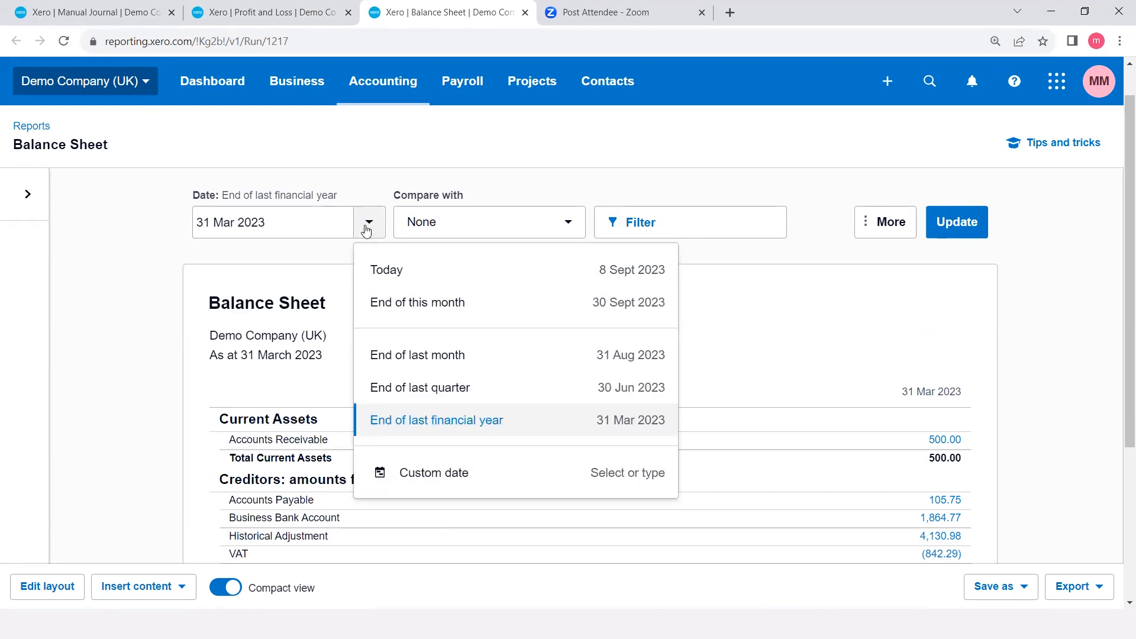
{"action": "left_click", "coordinate": [514, 276]}
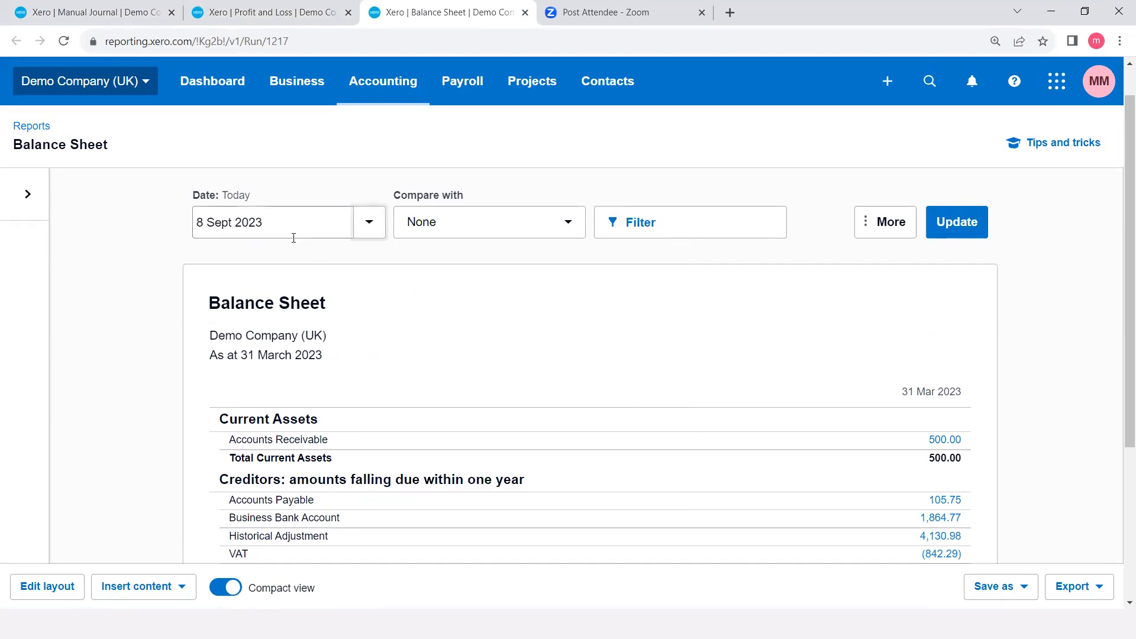
{"action": "left_click", "coordinate": [962, 235]}
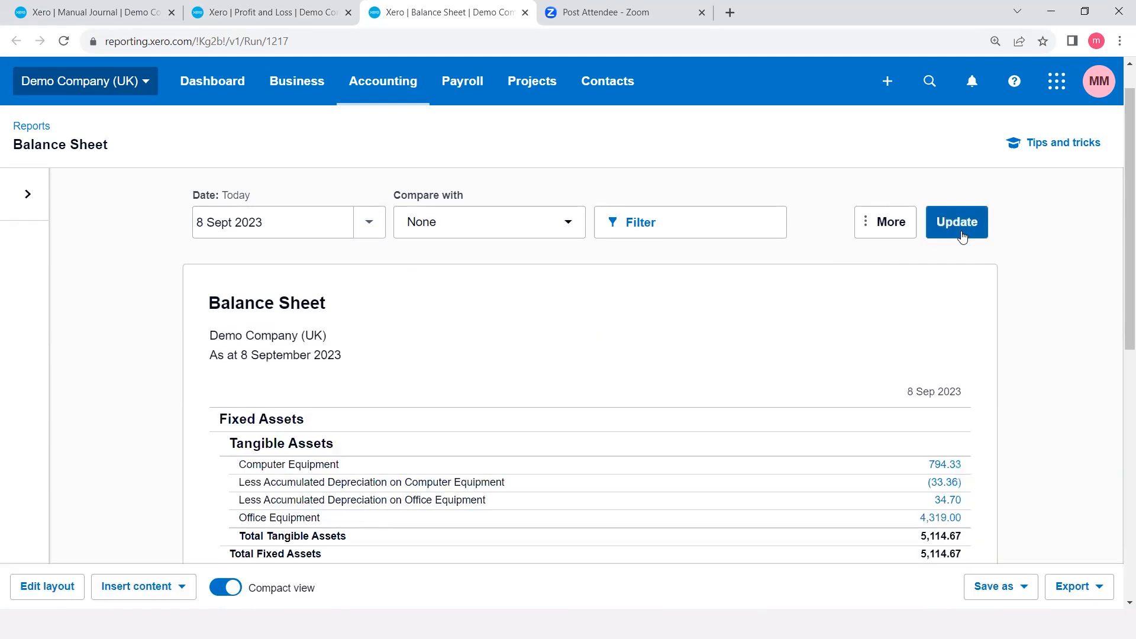
{"action": "scroll", "coordinate": [732, 363], "scroll_direction": "down", "scroll_amount": 1}
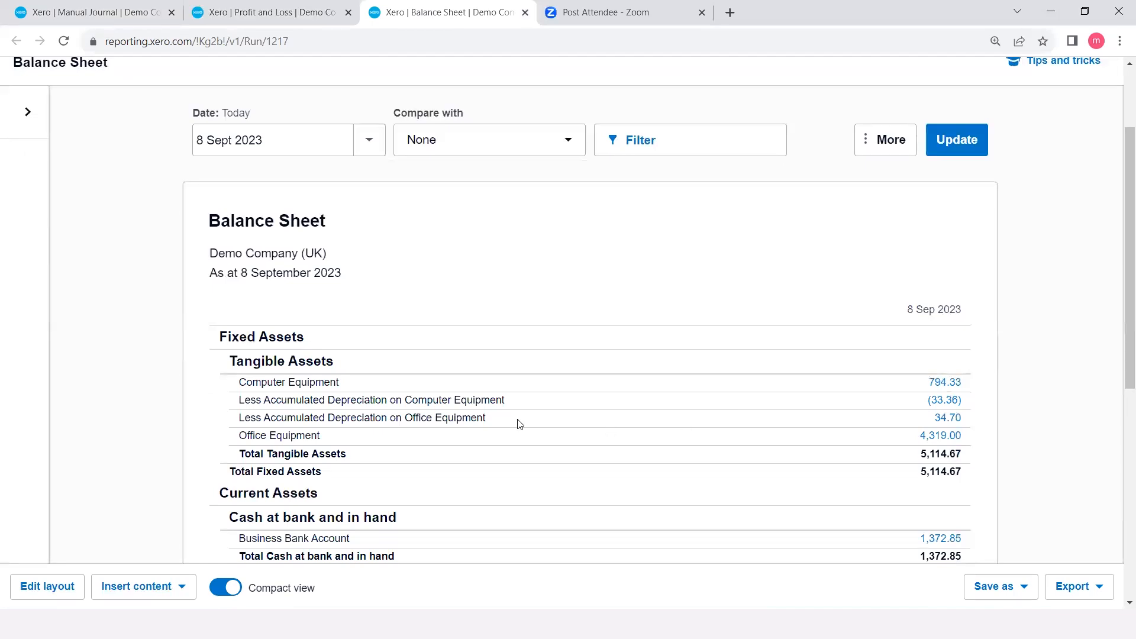
Step: Check the Prepayments balance under Current Assets on the Balance Sheet and view the available report dates
{"action": "scroll", "coordinate": [492, 420], "scroll_direction": "down", "scroll_amount": 3}
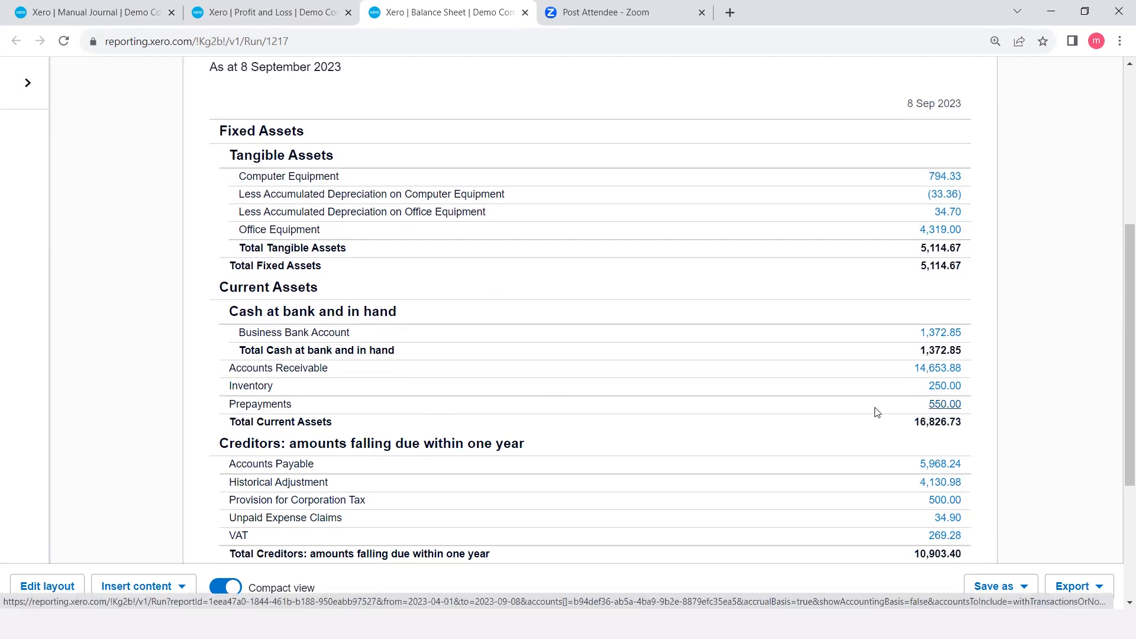
{"action": "scroll", "coordinate": [395, 229], "scroll_direction": "up", "scroll_amount": 3}
{"action": "scroll", "coordinate": [395, 229], "scroll_direction": "up", "scroll_amount": 2}
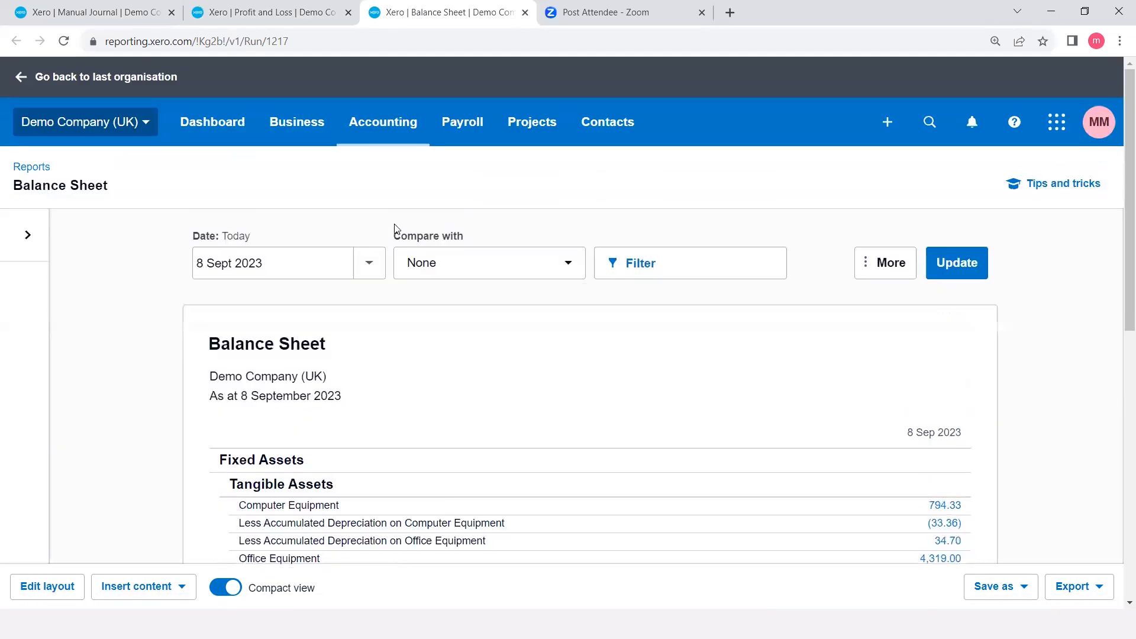
{"action": "left_click", "coordinate": [370, 276]}
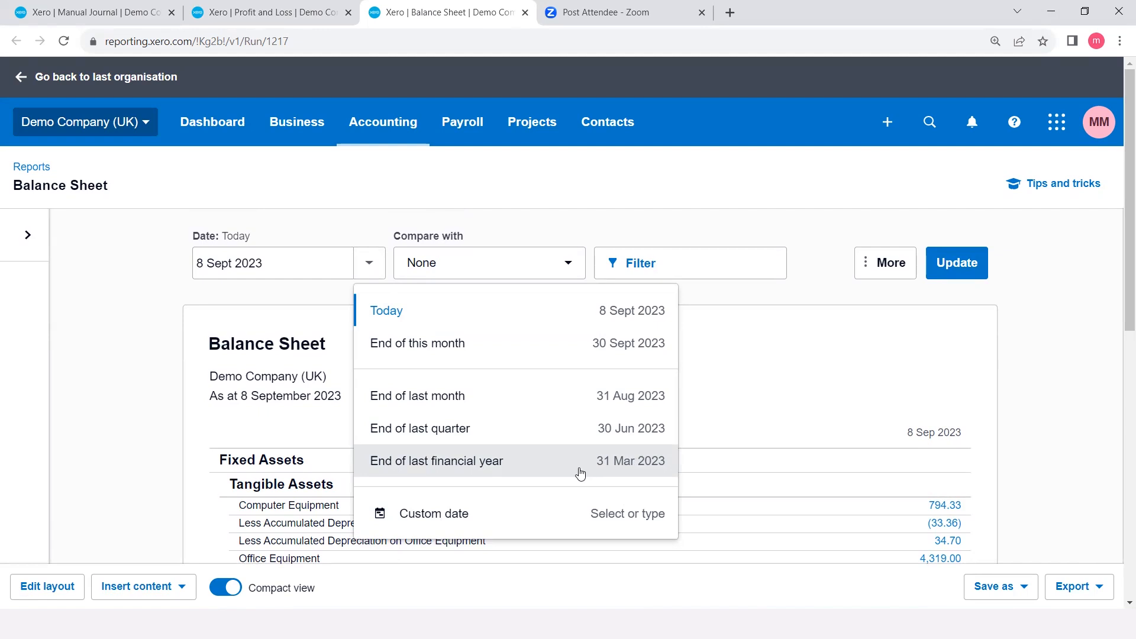
{"action": "left_click", "coordinate": [167, 403]}
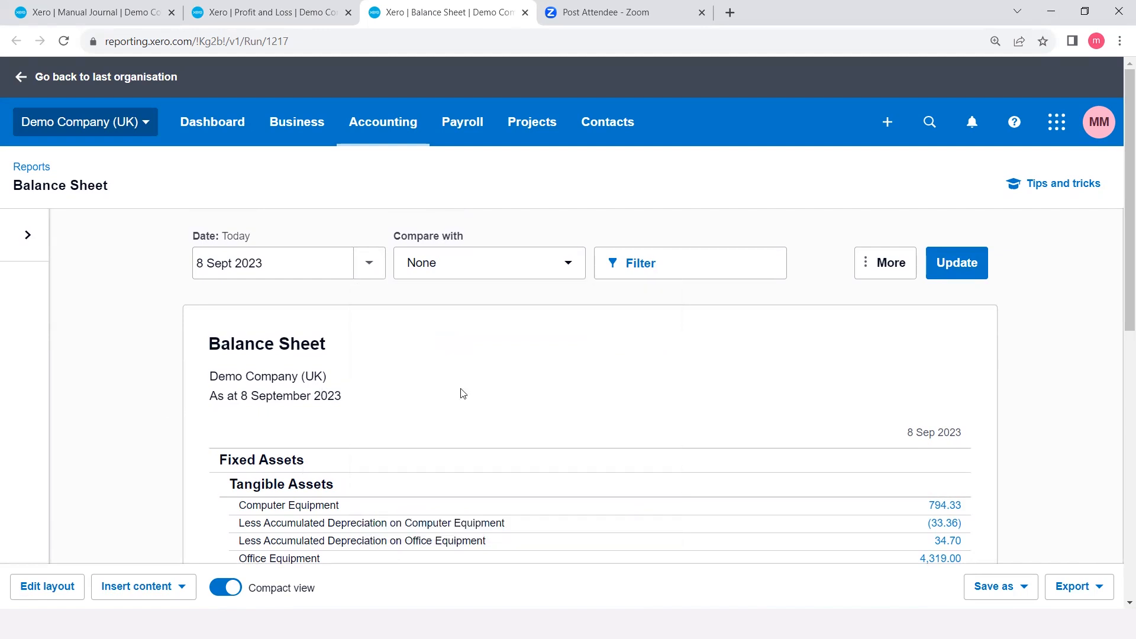
{"action": "scroll", "coordinate": [571, 448], "scroll_direction": "down", "scroll_amount": 2}
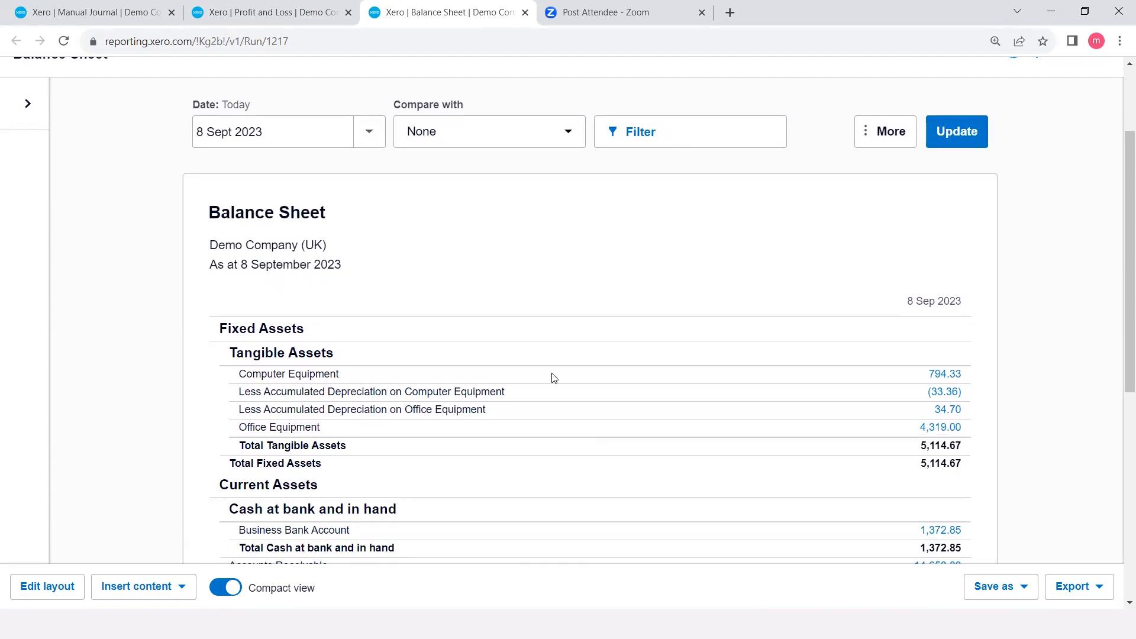
{"action": "scroll", "coordinate": [561, 387], "scroll_direction": "down", "scroll_amount": 2}
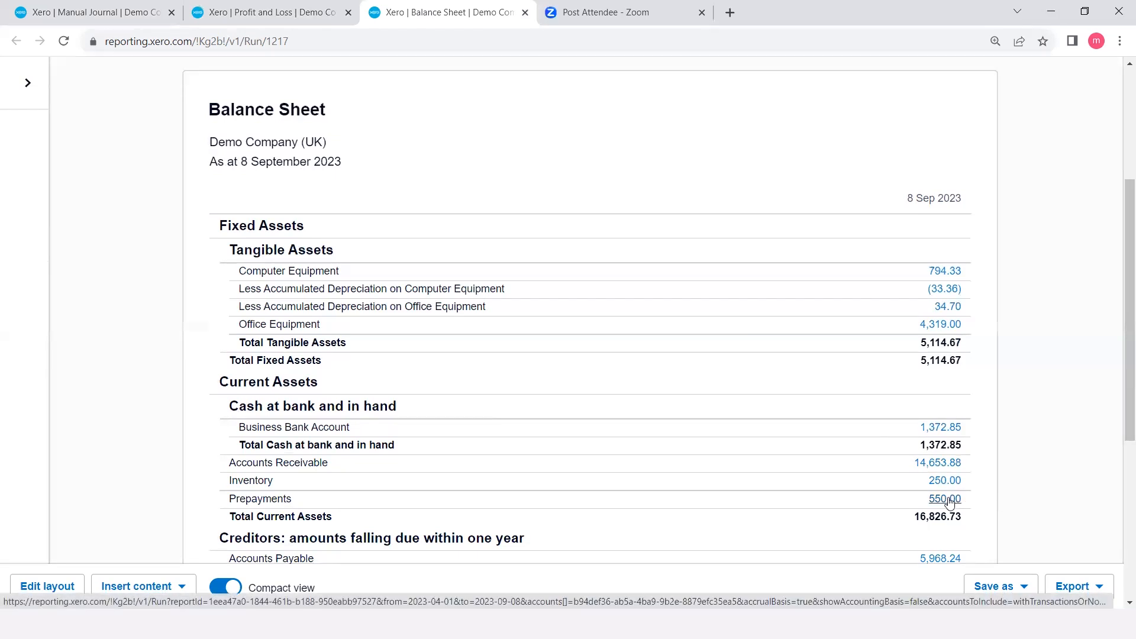
{"action": "scroll", "coordinate": [768, 472], "scroll_direction": "up", "scroll_amount": 4}
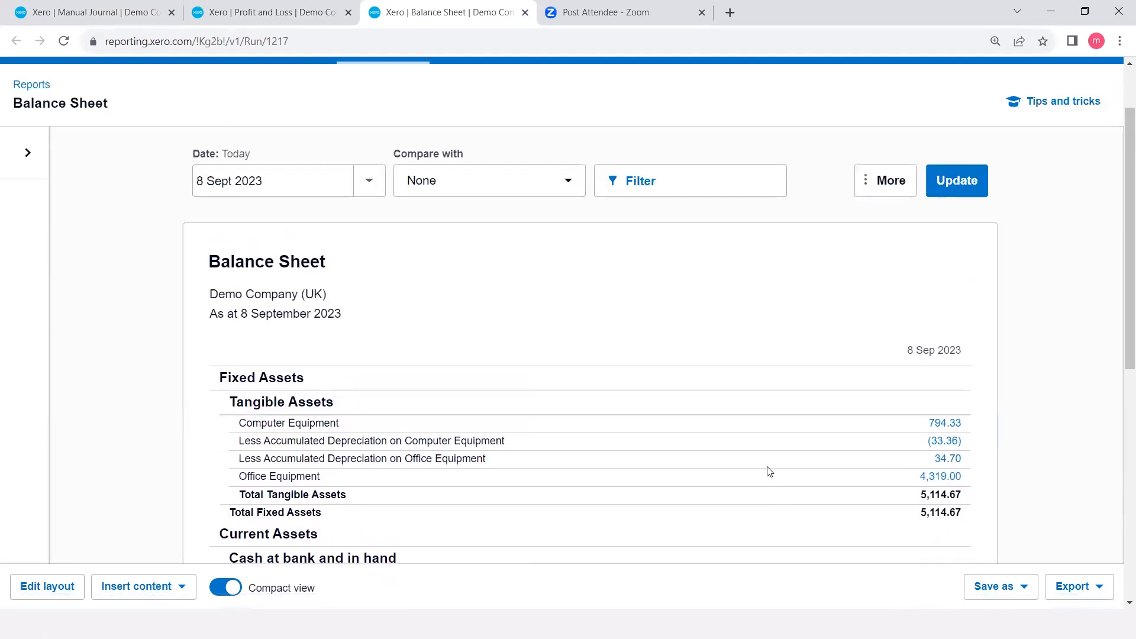
Step: Return to the repeating journal and assign the first line to 433 - Insurance with a debit of 50
{"action": "left_click", "coordinate": [67, 6]}
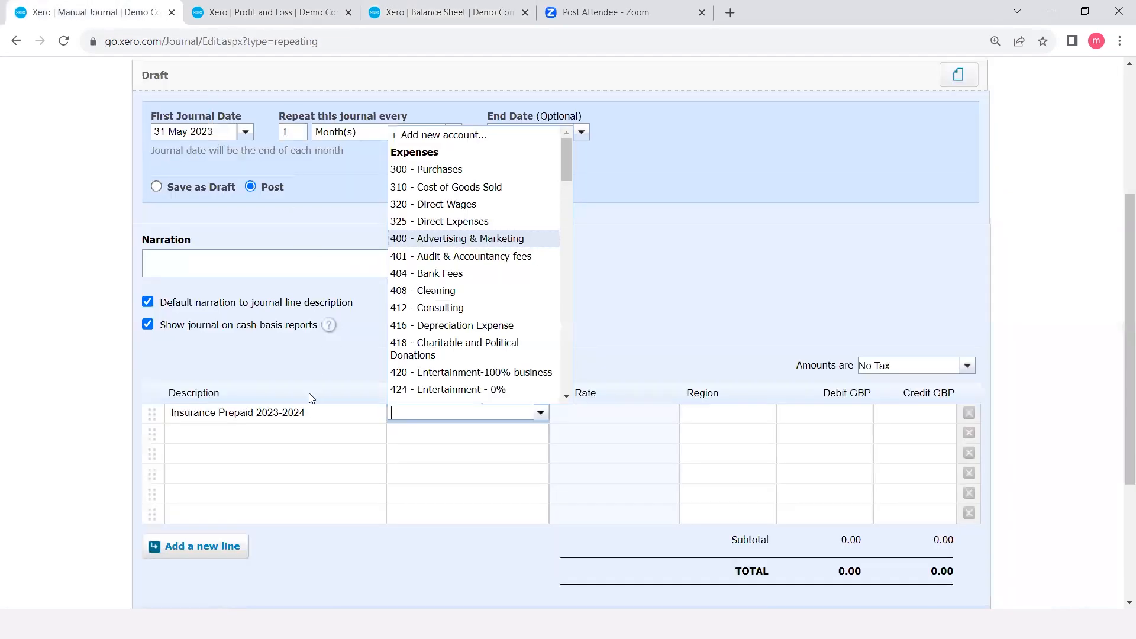
{"action": "left_click", "coordinate": [337, 412]}
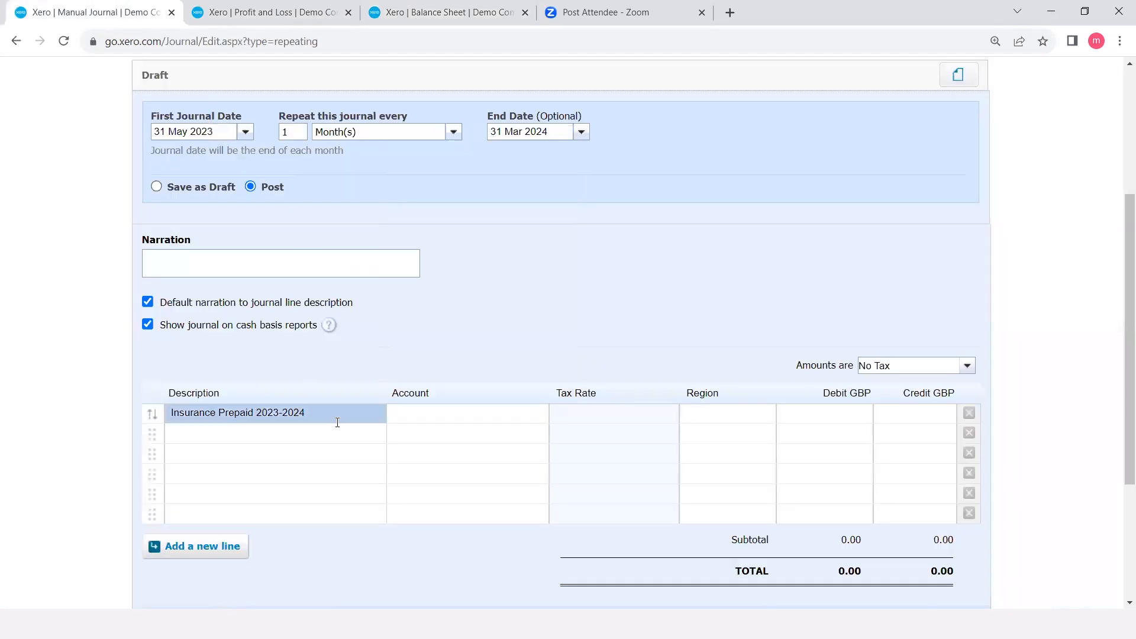
{"action": "left_click", "coordinate": [418, 424]}
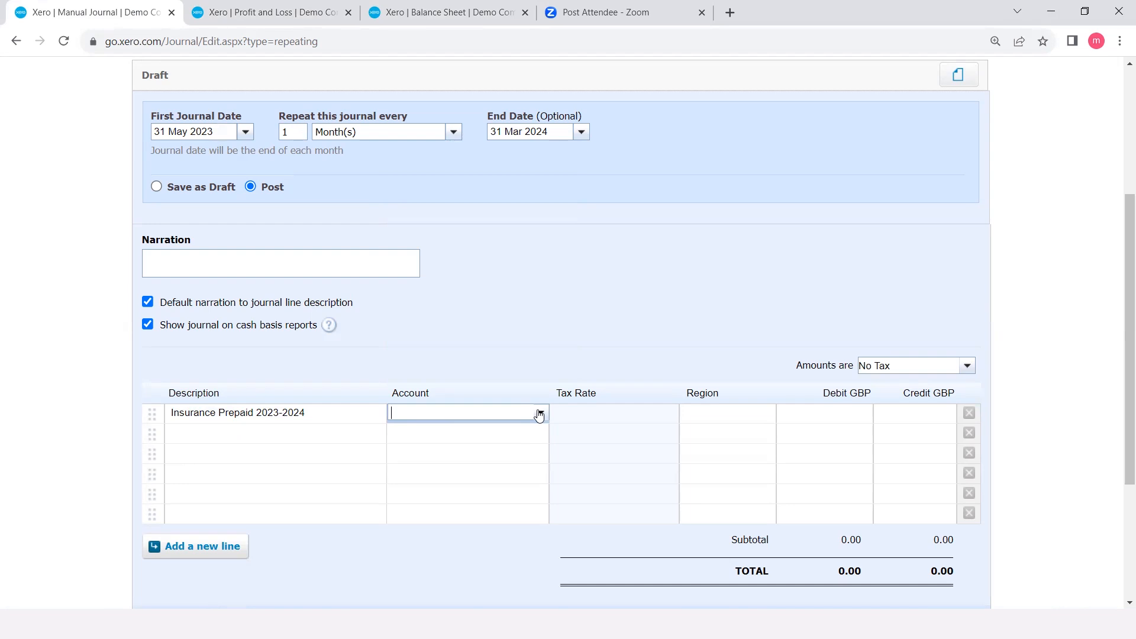
{"action": "type", "text": "ins"}
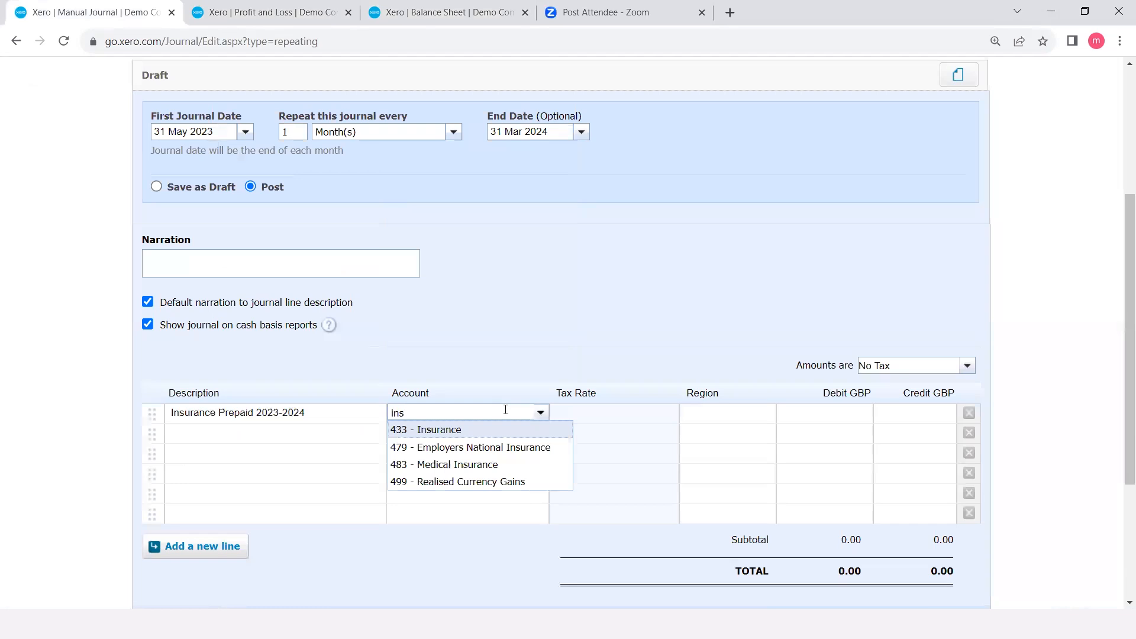
{"action": "left_click", "coordinate": [499, 430]}
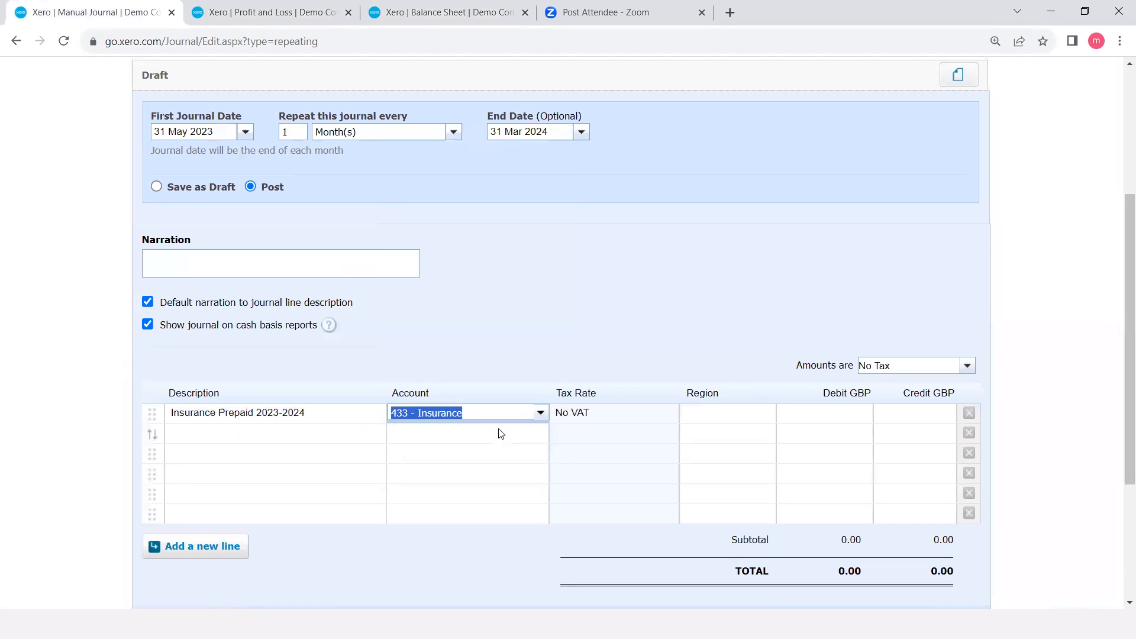
{"action": "left_click", "coordinate": [841, 411]}
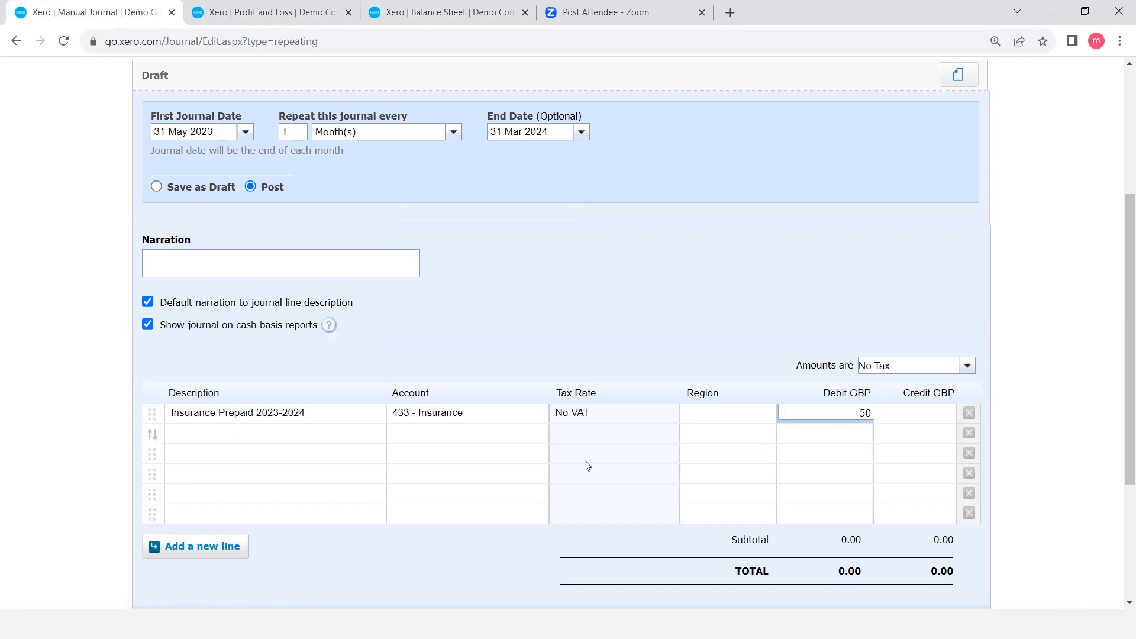
Step: Add a second journal line described "Insurance Prepaid 2023-2024" and assign it to account 620 - Prepayments
{"action": "left_click", "coordinate": [290, 430]}
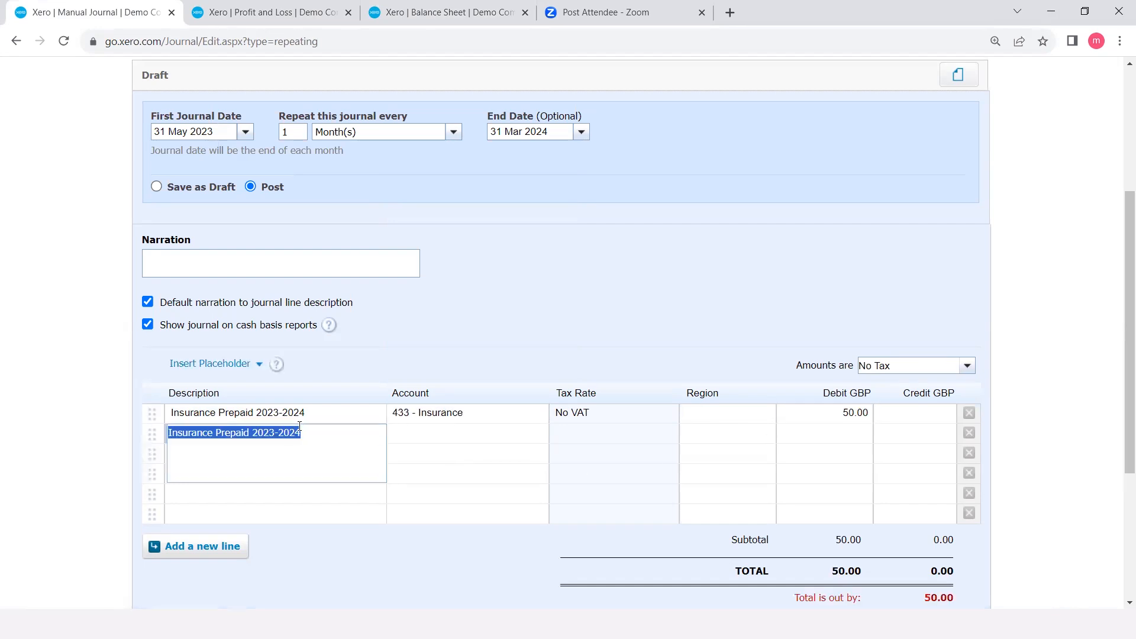
{"action": "left_click", "coordinate": [443, 428]}
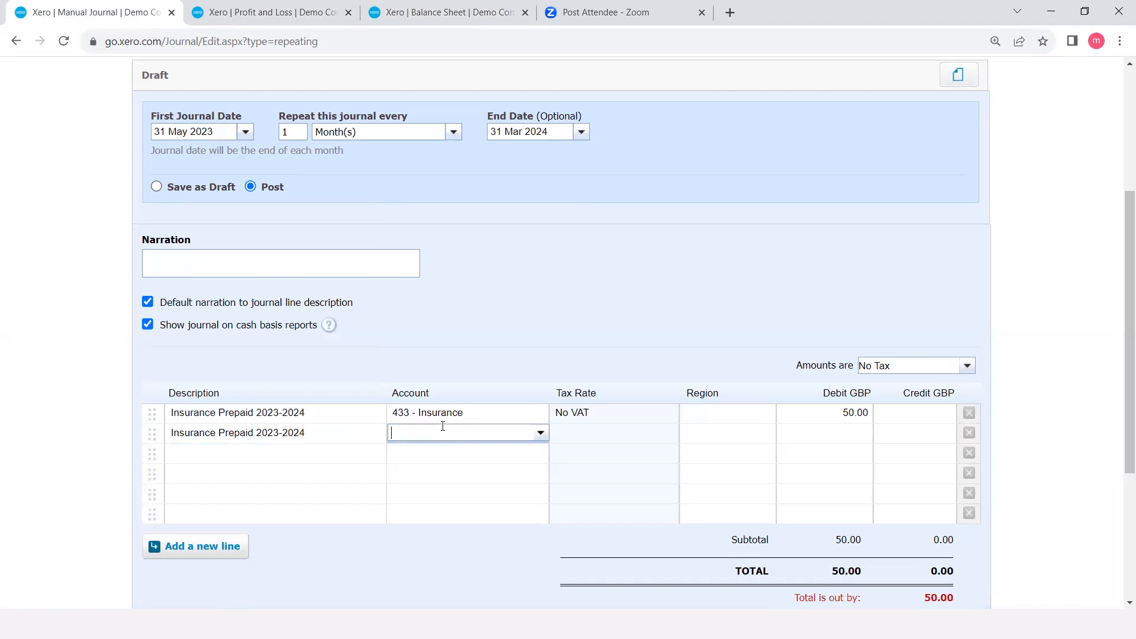
{"action": "left_click", "coordinate": [541, 434]}
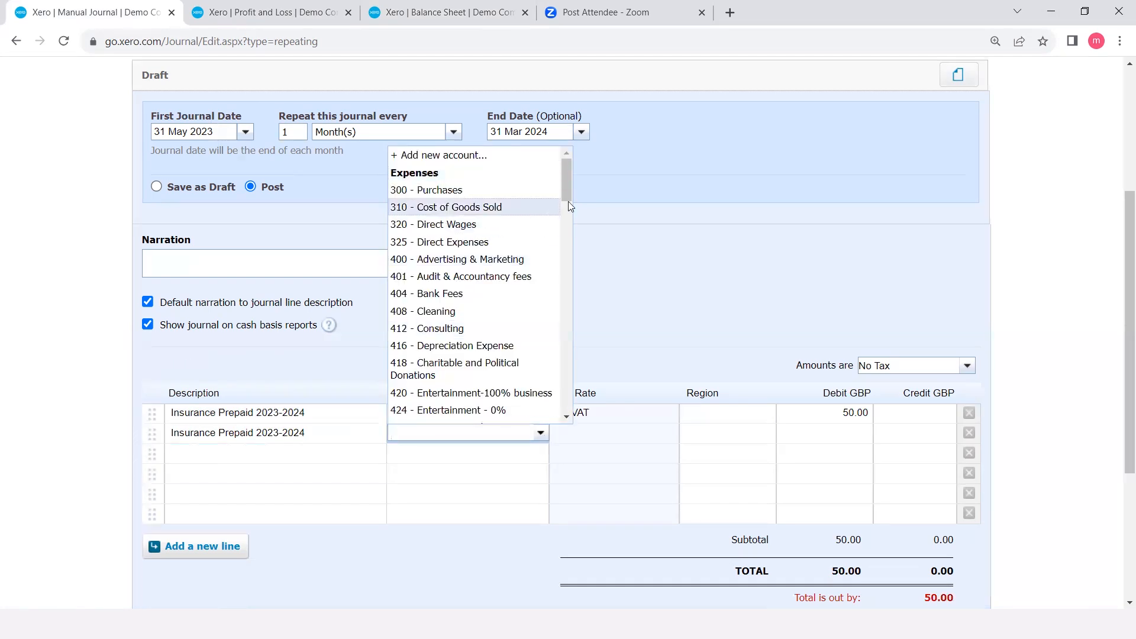
{"action": "left_click_drag", "start_coordinate": [569, 199], "coordinate": [578, 311]}
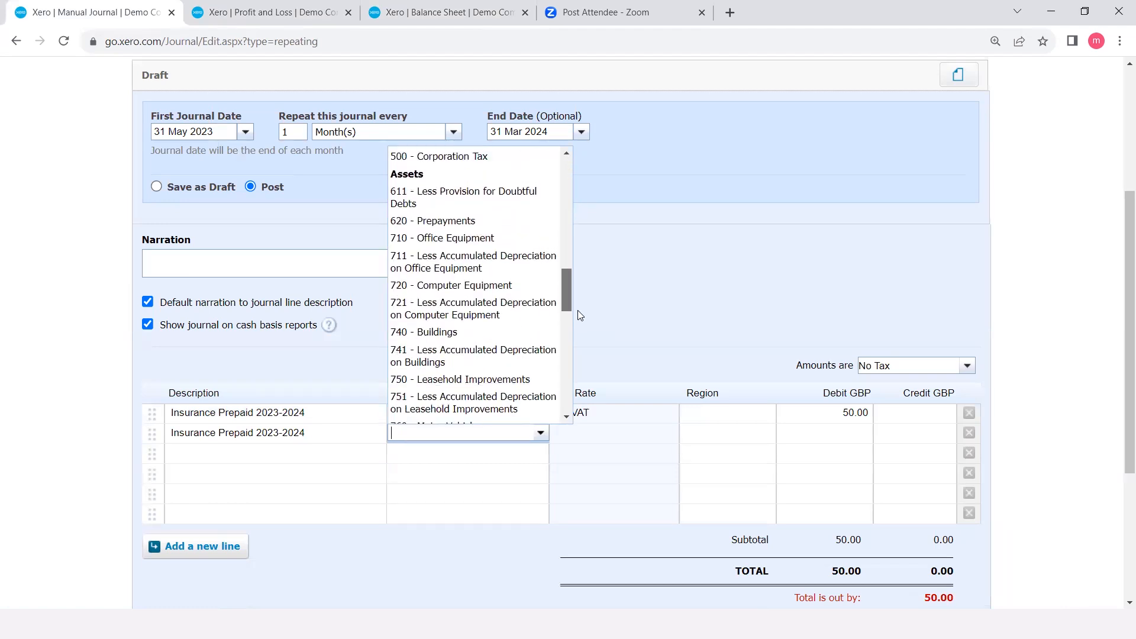
{"action": "left_click", "coordinate": [449, 223]}
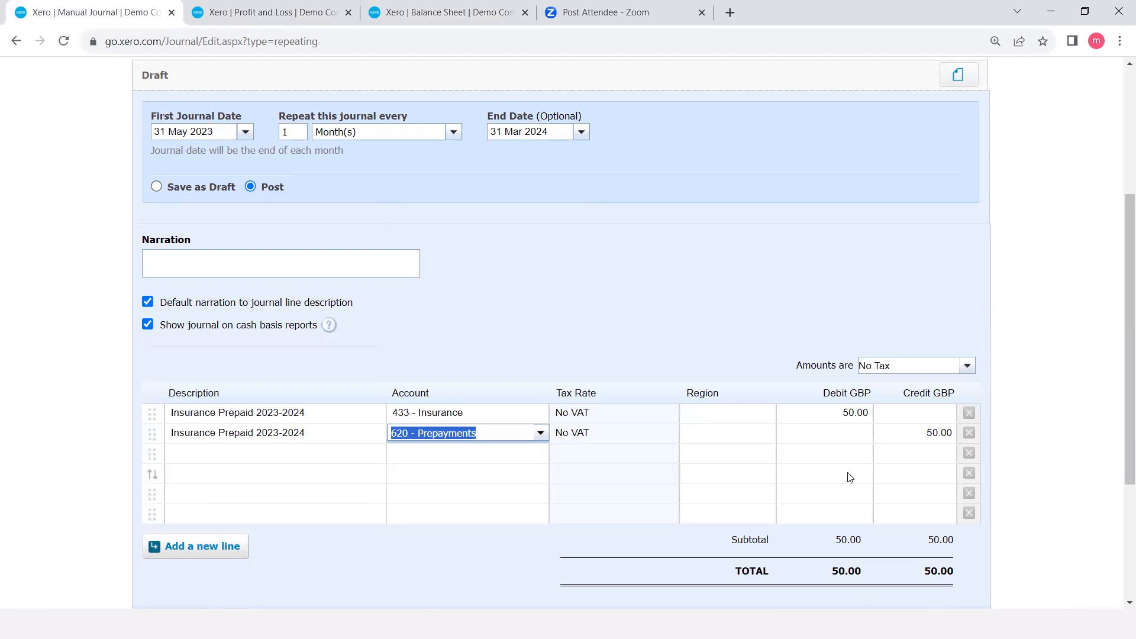
Step: Review the repeating journal's dates and lines and try to save it
{"action": "scroll", "coordinate": [849, 477], "scroll_direction": "down", "scroll_amount": 2}
{"action": "scroll", "coordinate": [850, 477], "scroll_direction": "down", "scroll_amount": 2}
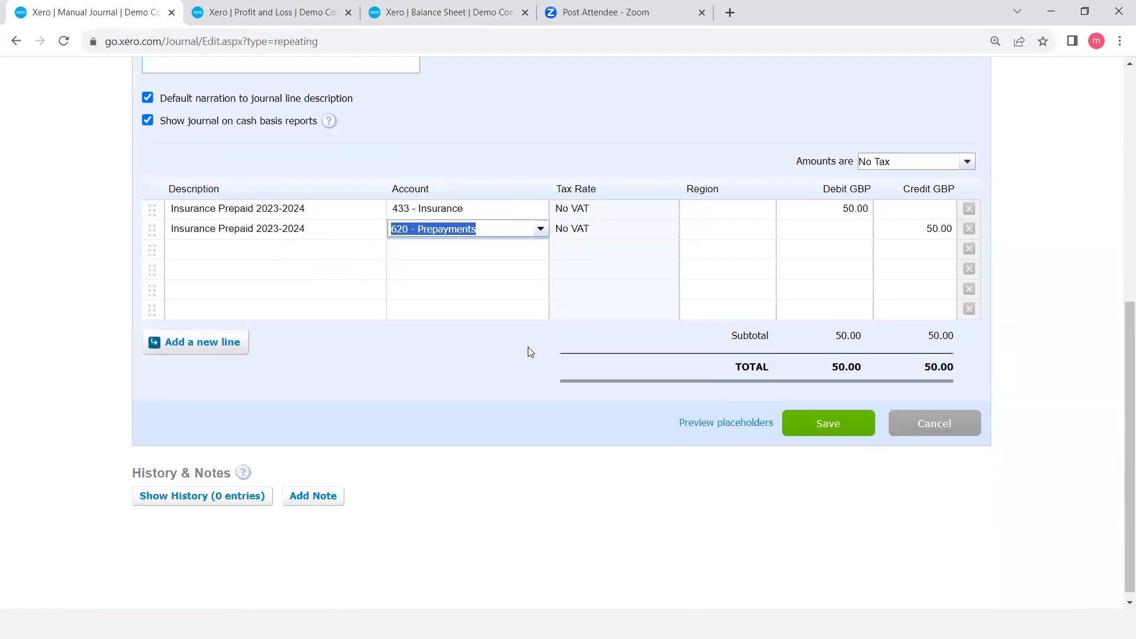
{"action": "scroll", "coordinate": [528, 346], "scroll_direction": "up", "scroll_amount": 3}
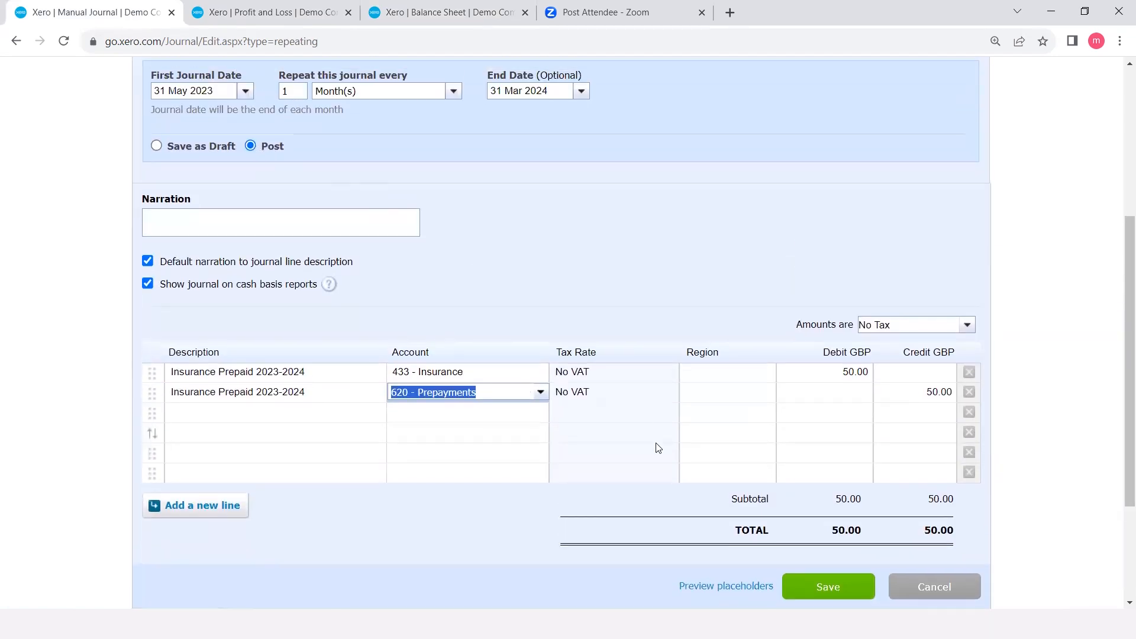
{"action": "scroll", "coordinate": [648, 550], "scroll_direction": "down", "scroll_amount": 3}
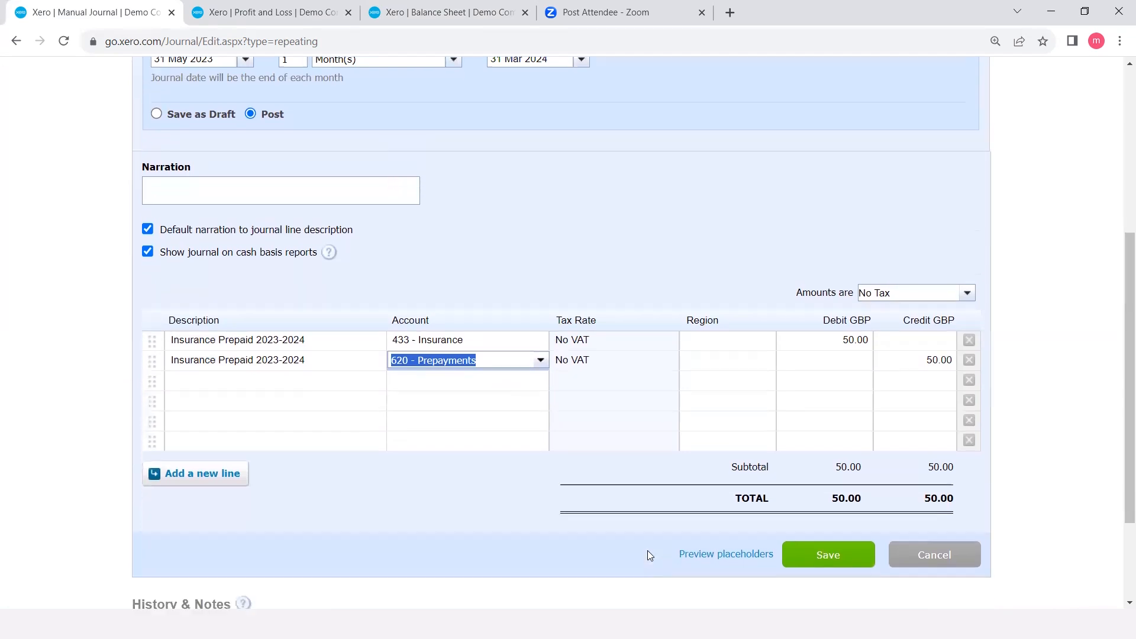
{"action": "left_click", "coordinate": [824, 437]}
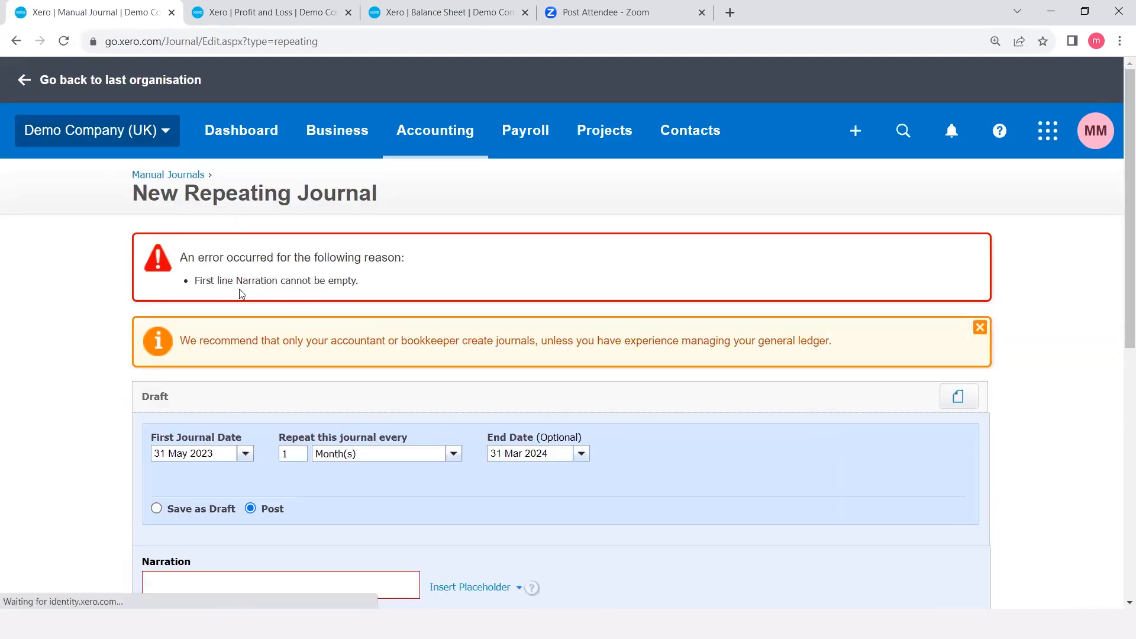
Step: Copy the first line's description, "Insurance Prepaid 2023-2024", into the Narration and save the repeating journal
{"action": "scroll", "coordinate": [339, 292], "scroll_direction": "down", "scroll_amount": 3}
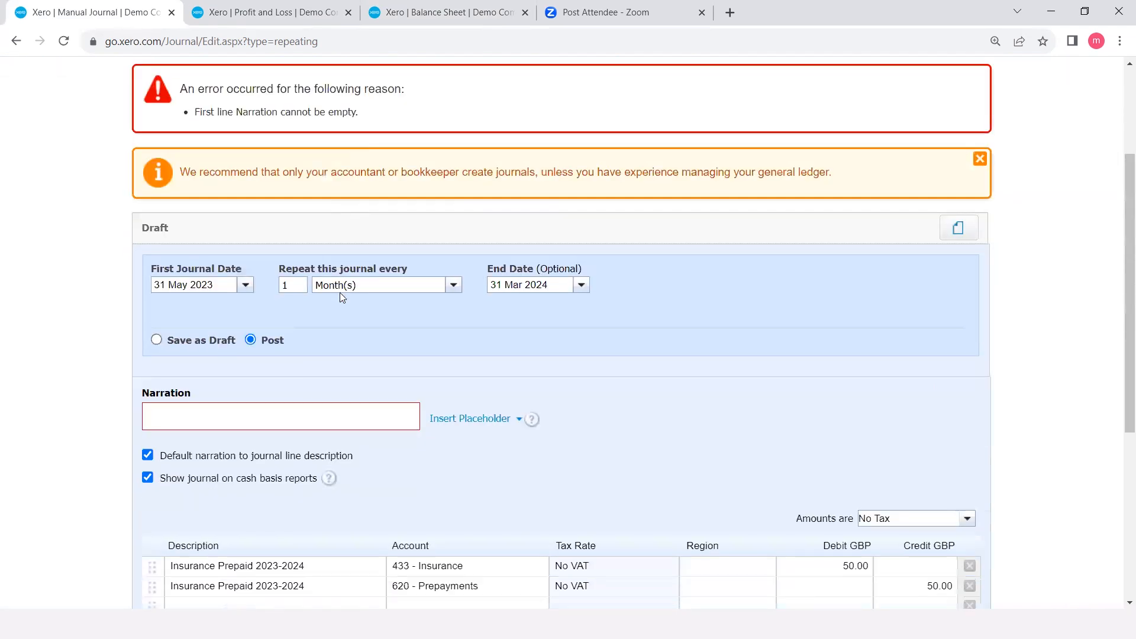
{"action": "scroll", "coordinate": [341, 292], "scroll_direction": "down", "scroll_amount": 1}
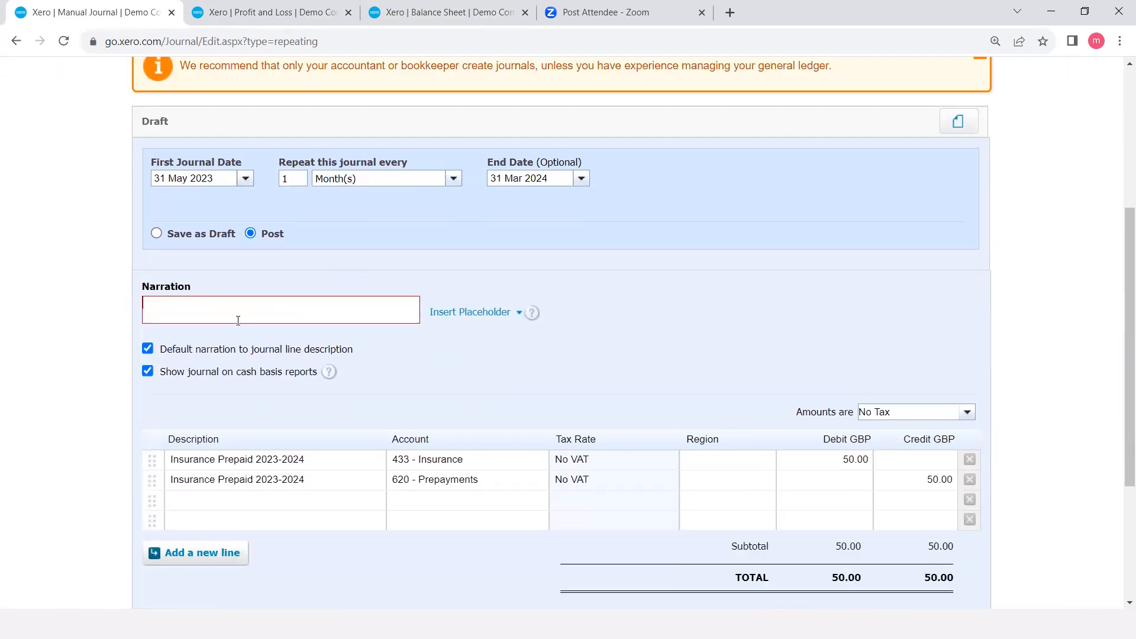
{"action": "left_click", "coordinate": [310, 460]}
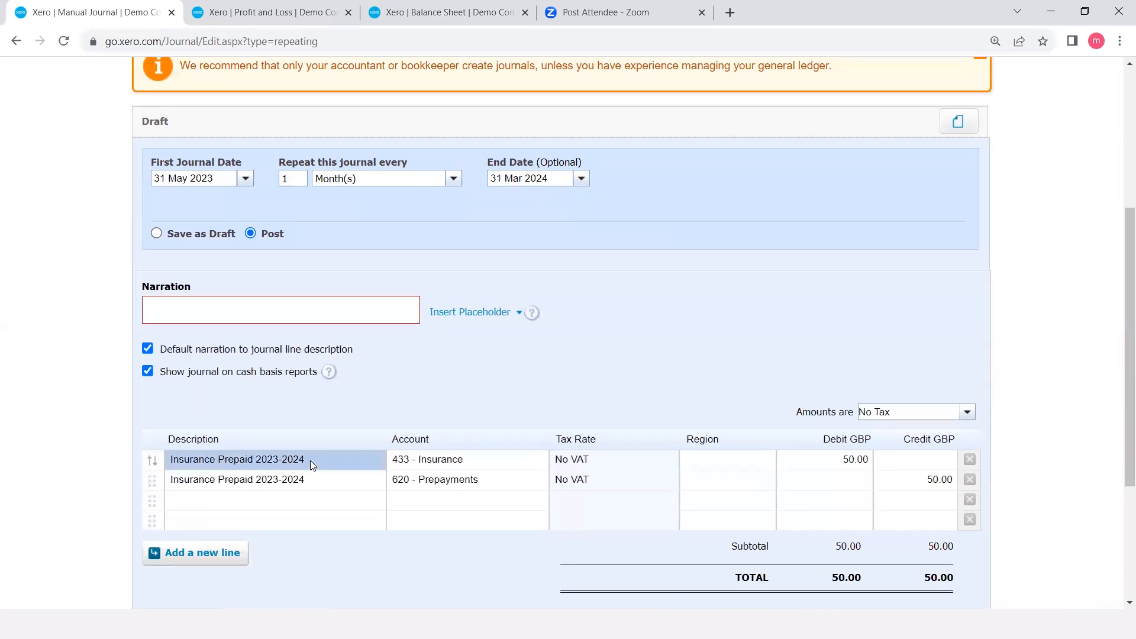
{"action": "left_click_drag", "start_coordinate": [311, 461], "coordinate": [282, 455]}
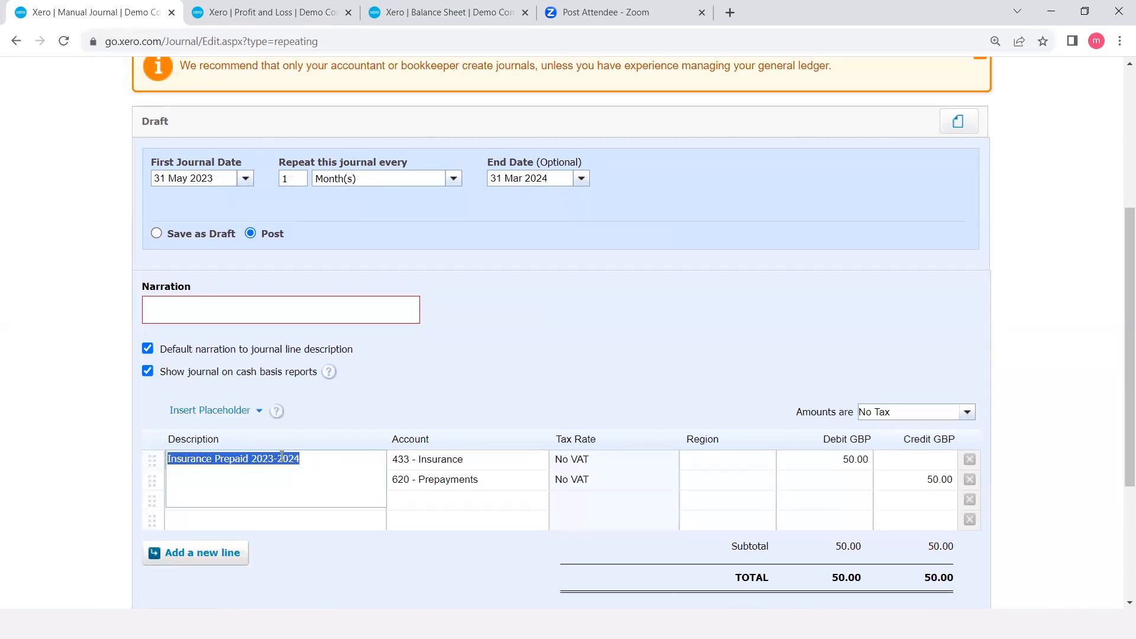
{"action": "left_click", "coordinate": [269, 314]}
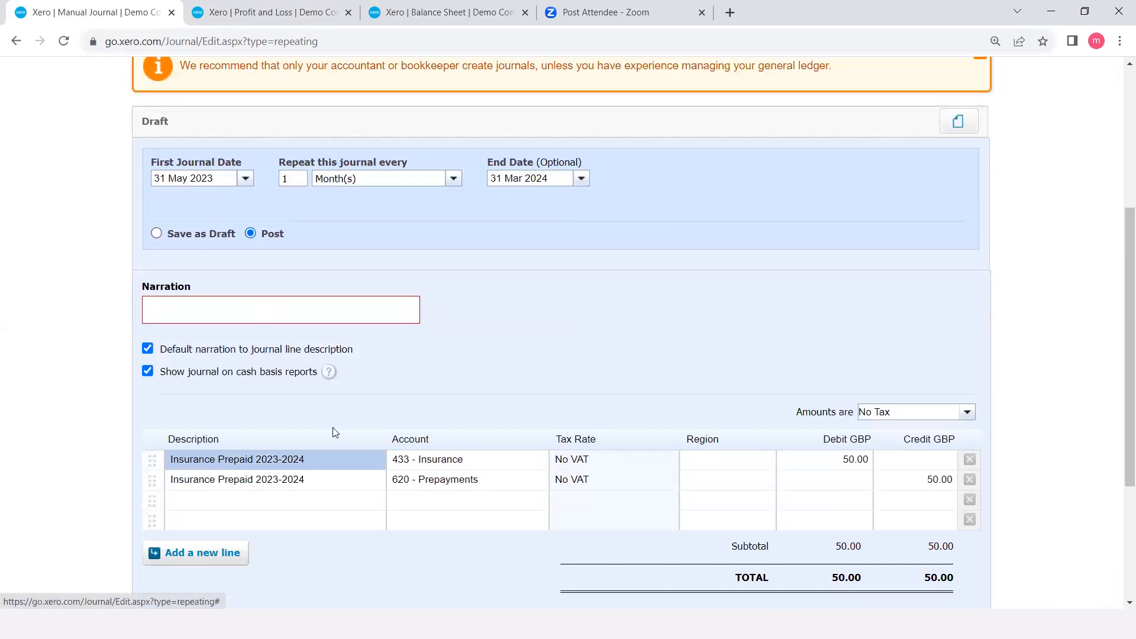
{"action": "left_click", "coordinate": [315, 460]}
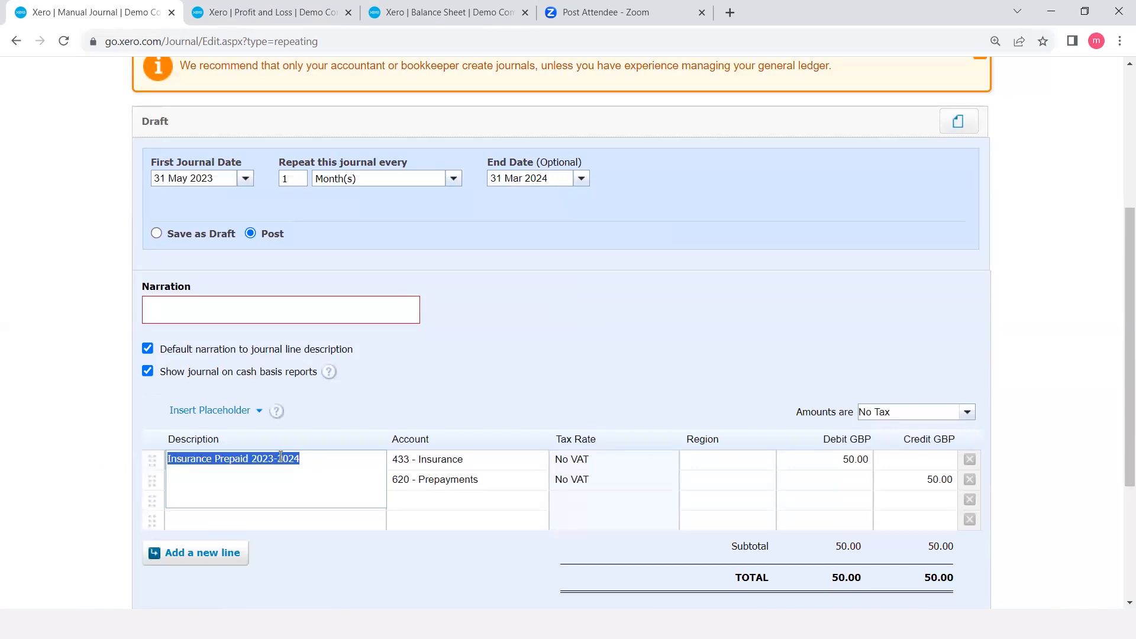
{"action": "left_click", "coordinate": [240, 313]}
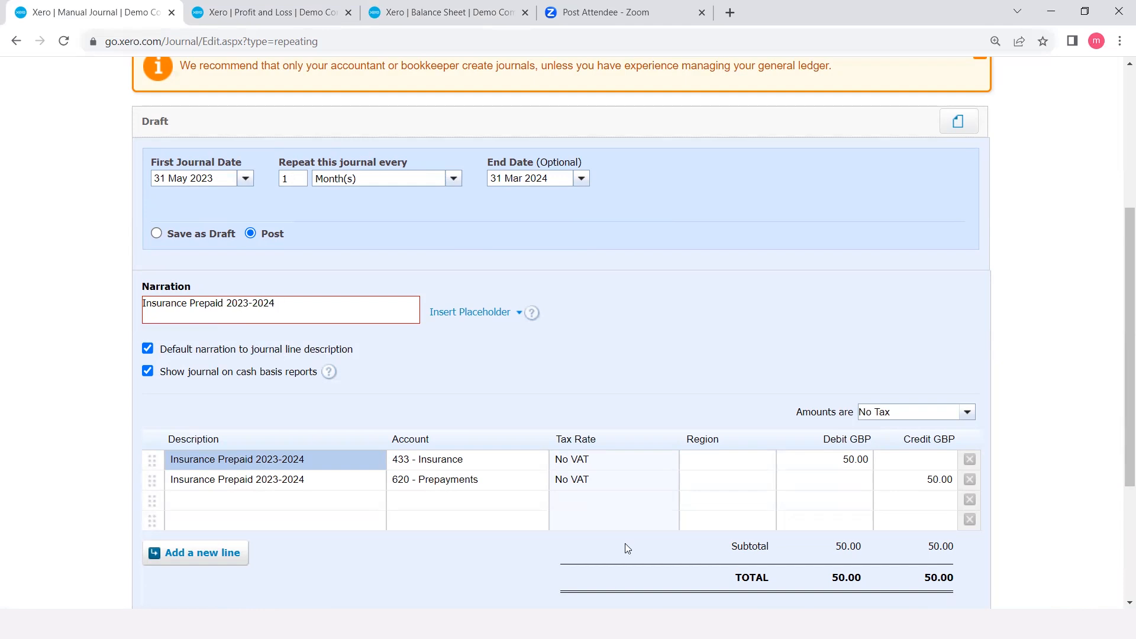
{"action": "scroll", "coordinate": [627, 527], "scroll_direction": "down", "scroll_amount": 4}
{"action": "left_click", "coordinate": [838, 431]}
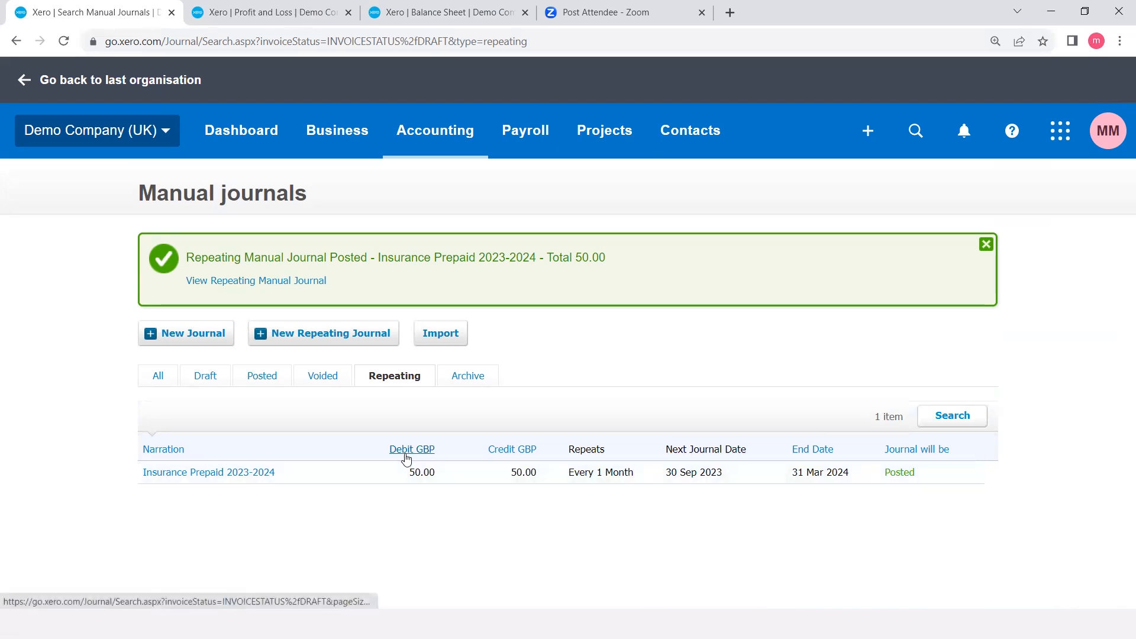
Step: Switch to the Profit and Loss report, reload it, and check the Insurance cost under Administrative Costs
{"action": "left_click", "coordinate": [293, 16]}
{"action": "left_click", "coordinate": [264, 180]}
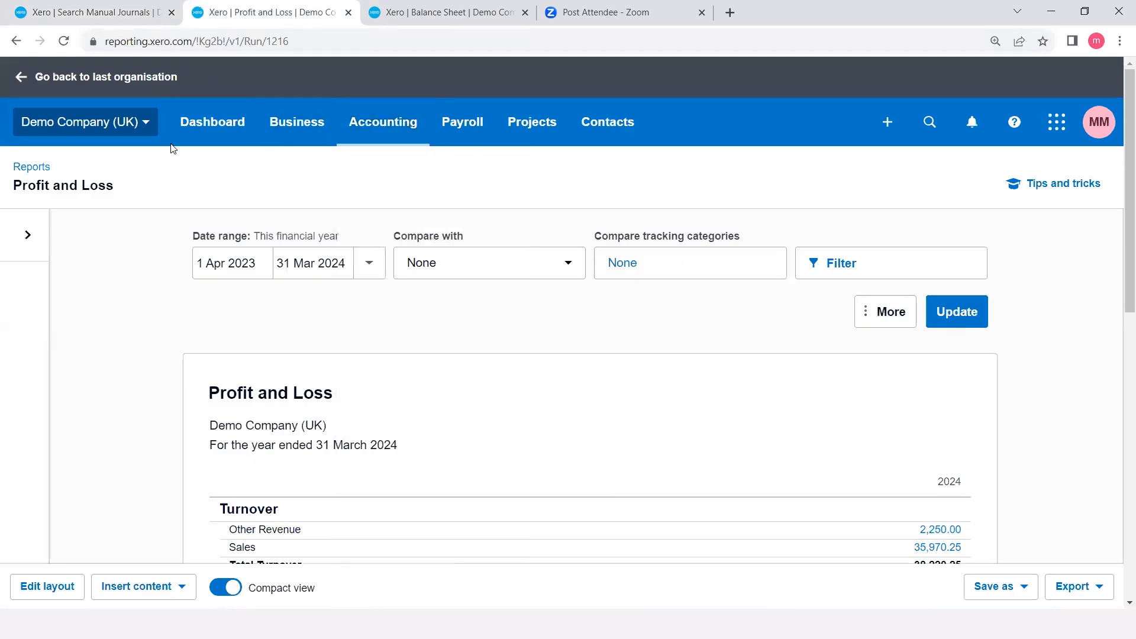
{"action": "left_click", "coordinate": [66, 44]}
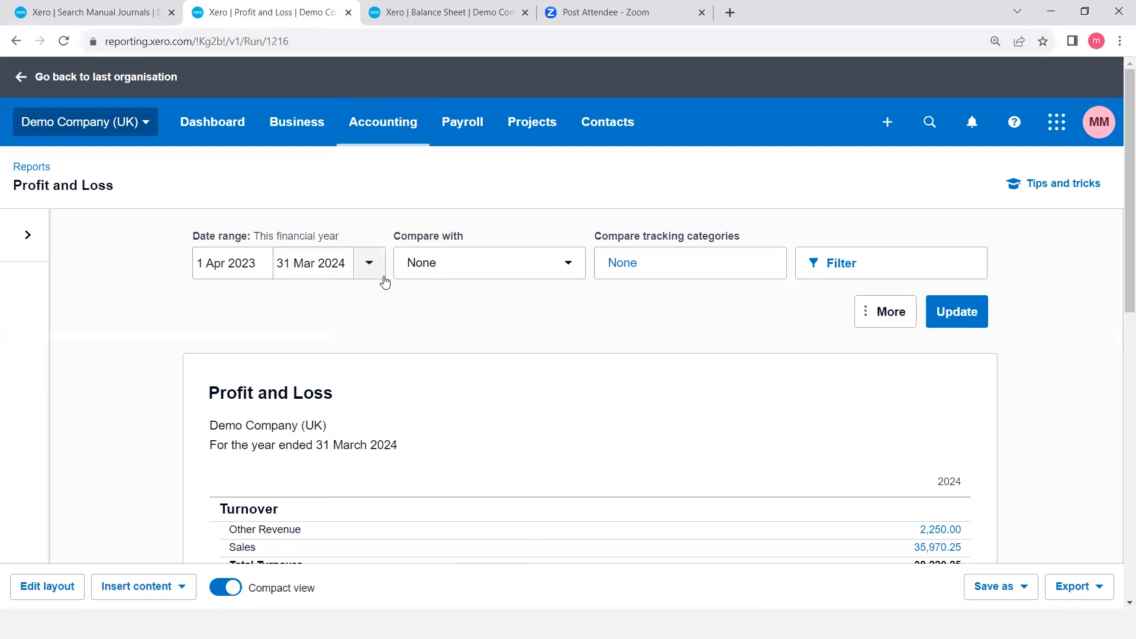
{"action": "scroll", "coordinate": [481, 348], "scroll_direction": "down", "scroll_amount": 5}
{"action": "scroll", "coordinate": [481, 348], "scroll_direction": "down", "scroll_amount": 3}
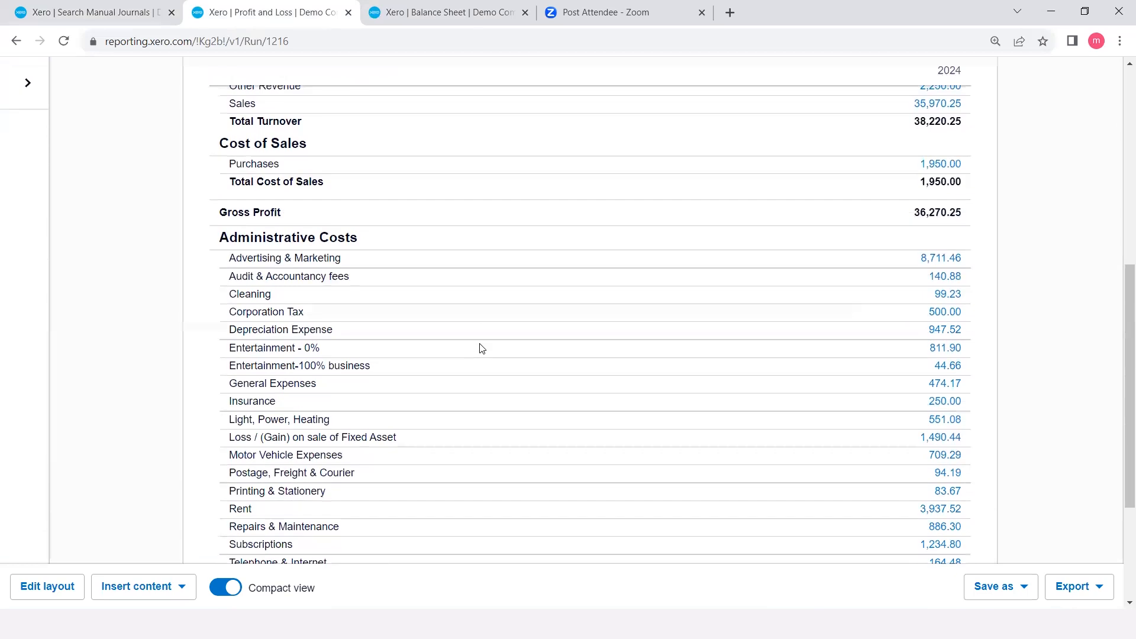
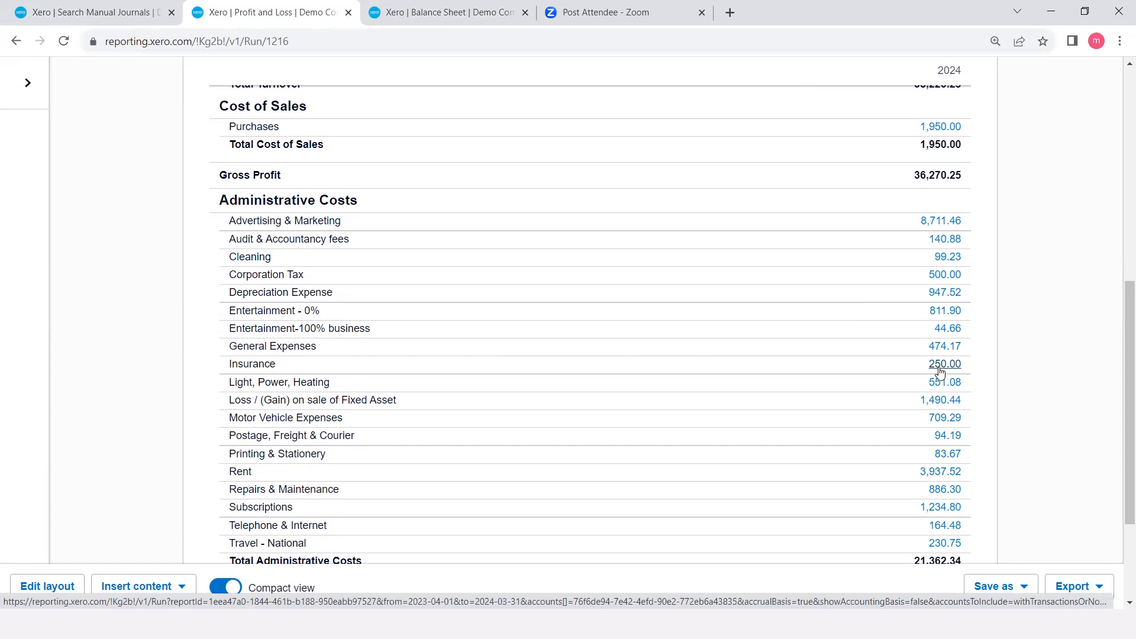
Step: Review the comparison period options available for the Profit and Loss report
{"action": "scroll", "coordinate": [750, 315], "scroll_direction": "up", "scroll_amount": 4}
{"action": "scroll", "coordinate": [750, 315], "scroll_direction": "up", "scroll_amount": 2}
{"action": "left_click", "coordinate": [550, 190]}
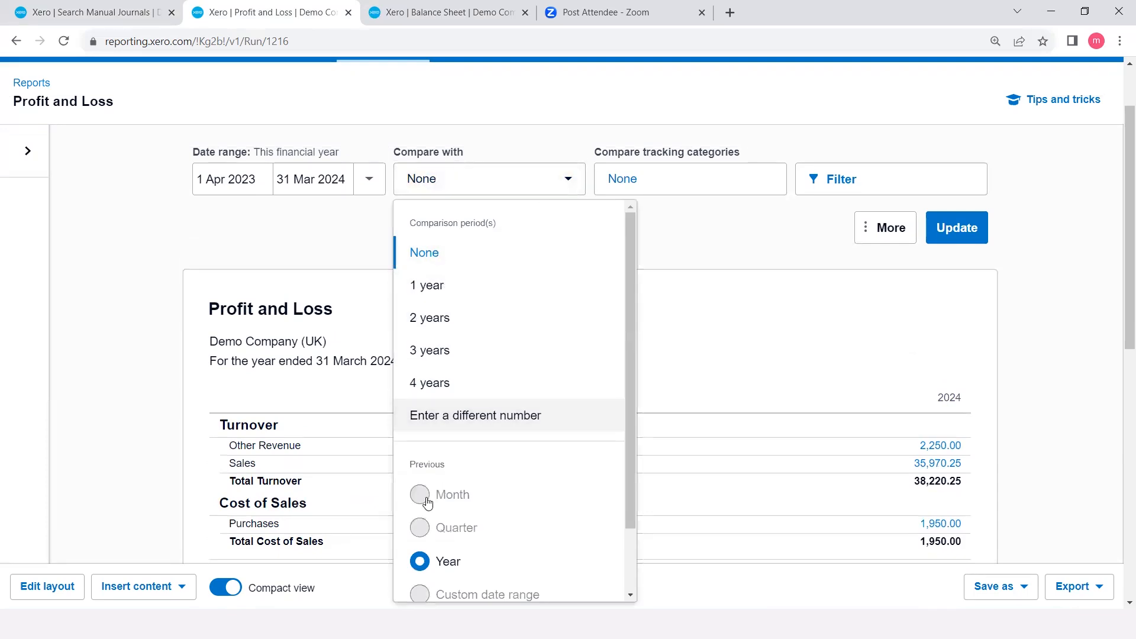
{"action": "scroll", "coordinate": [509, 409], "scroll_direction": "down", "scroll_amount": 1}
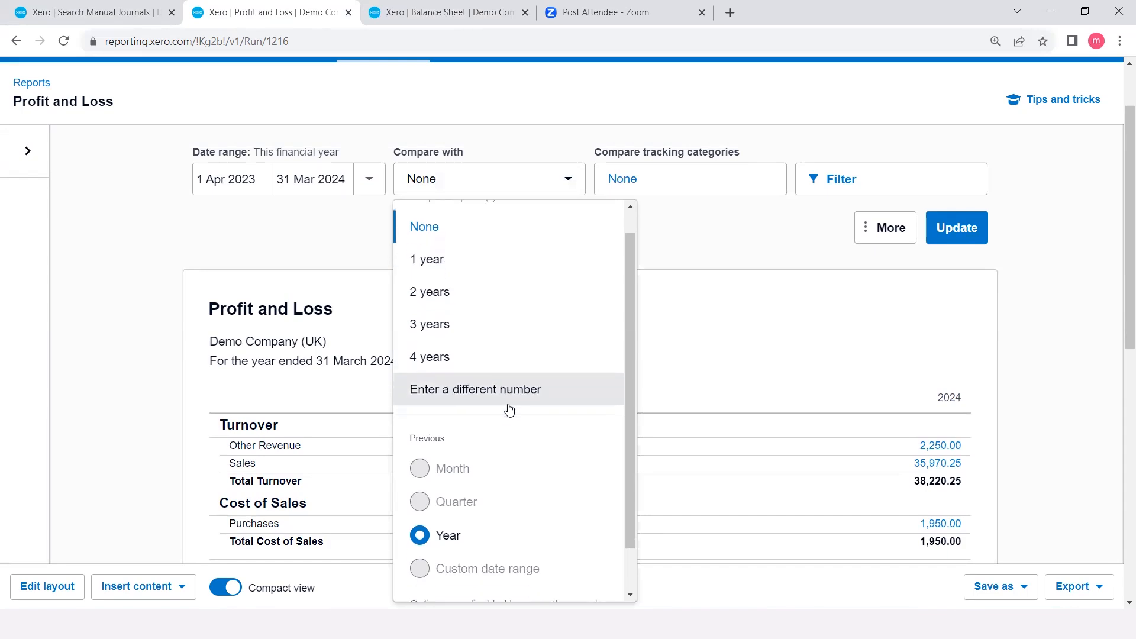
{"action": "scroll", "coordinate": [510, 408], "scroll_direction": "down", "scroll_amount": 2}
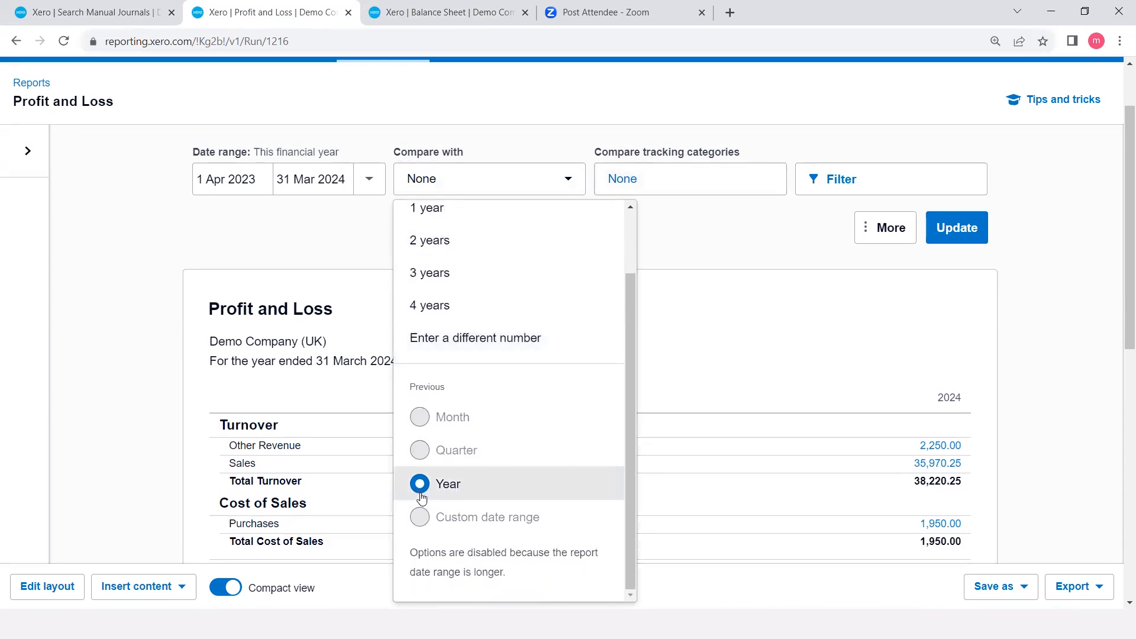
{"action": "left_click", "coordinate": [733, 375]}
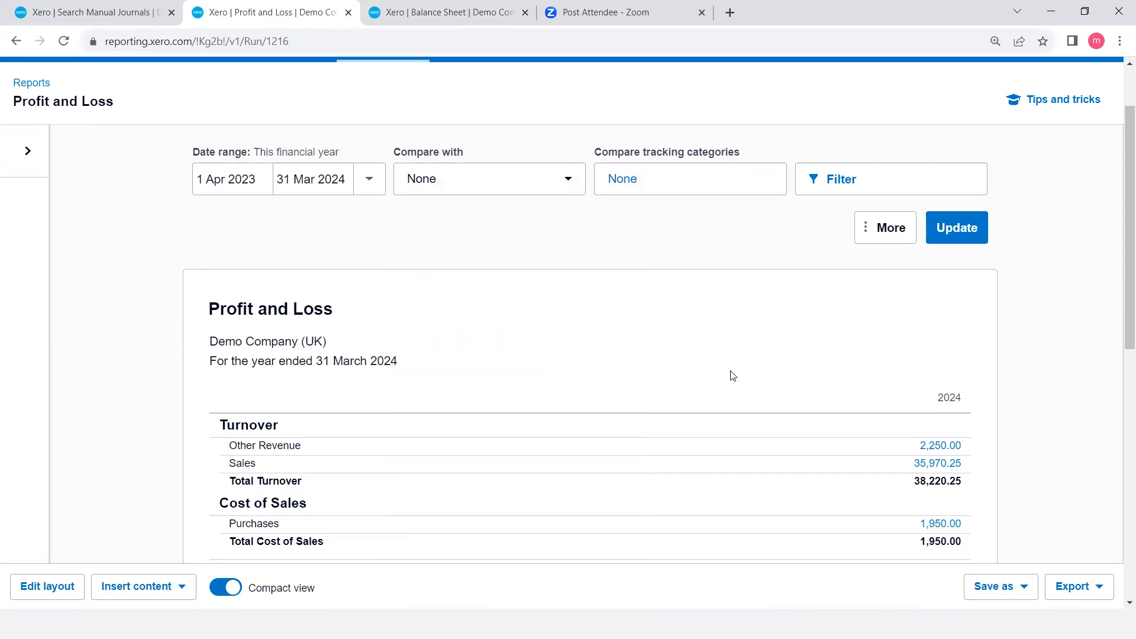
Step: Run the Profit and Loss report for this quarter, 1 Jul to 30 Sept 2023, and check its Administrative Costs
{"action": "left_click", "coordinate": [369, 187]}
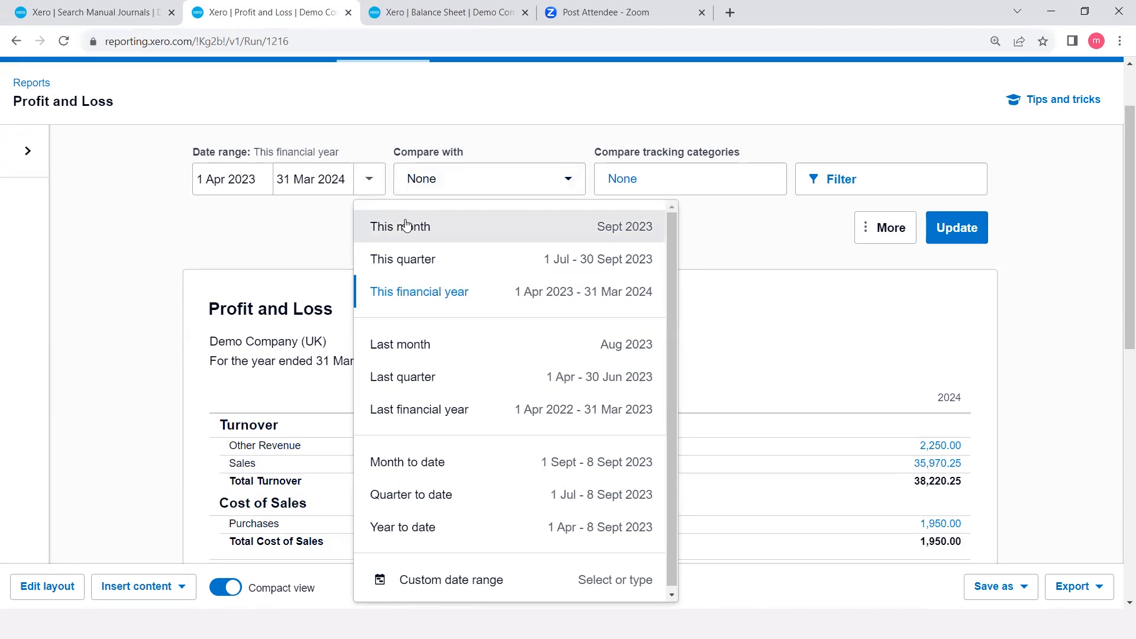
{"action": "left_click", "coordinate": [407, 261]}
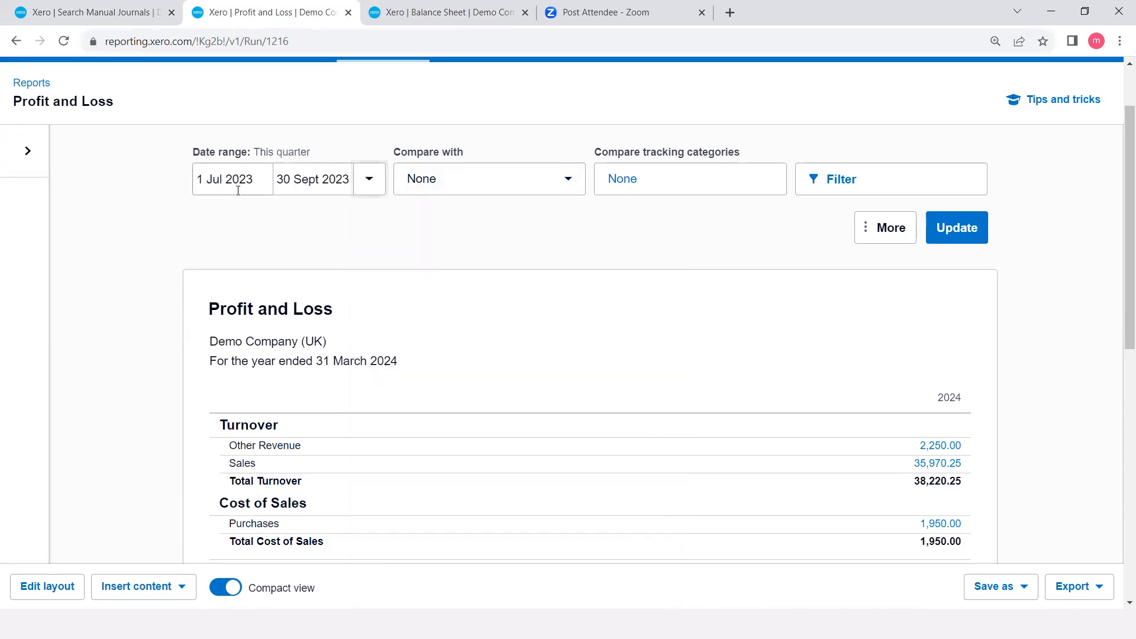
{"action": "left_click", "coordinate": [962, 227]}
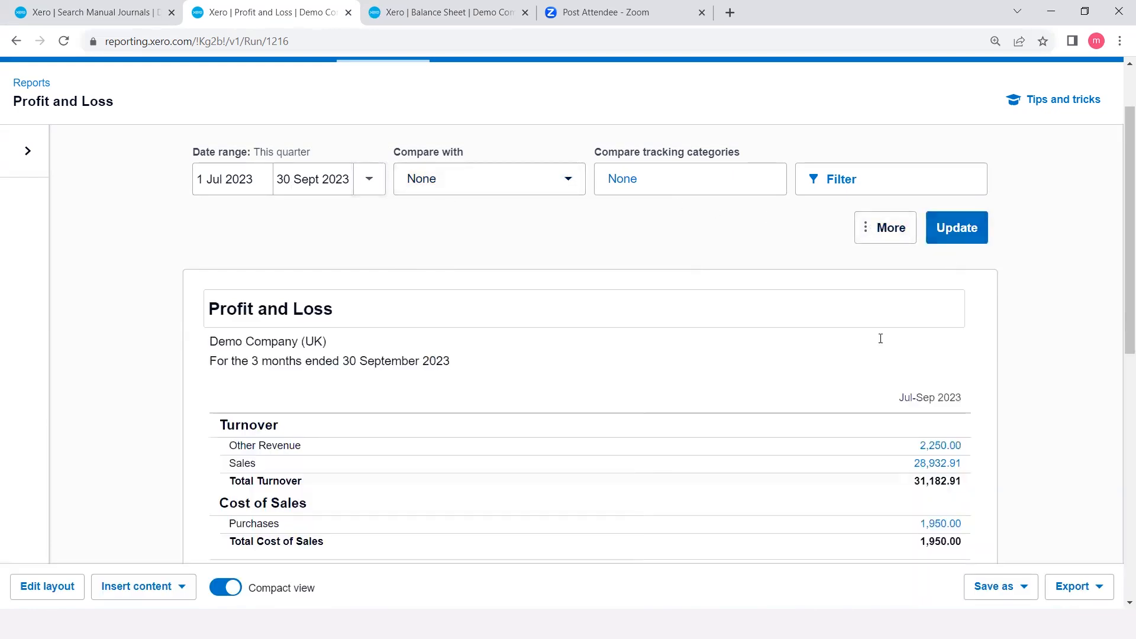
{"action": "scroll", "coordinate": [845, 383], "scroll_direction": "down", "scroll_amount": 5}
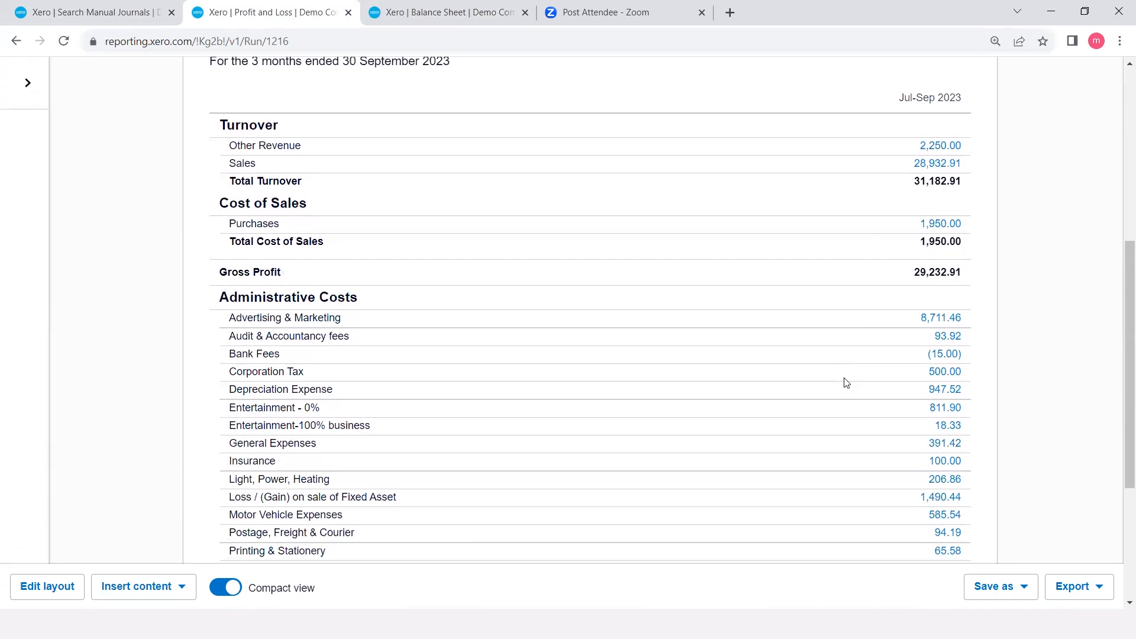
{"action": "scroll", "coordinate": [845, 382], "scroll_direction": "up", "scroll_amount": 4}
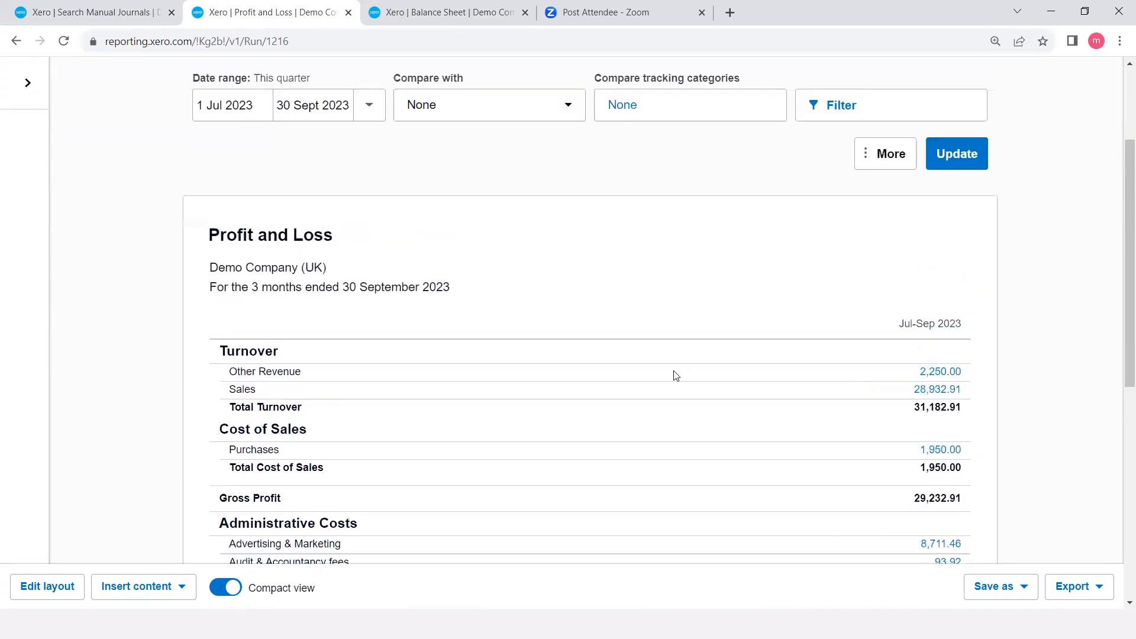
Step: Check which comparison periods are offered for the quarterly date range
{"action": "left_click", "coordinate": [531, 118]}
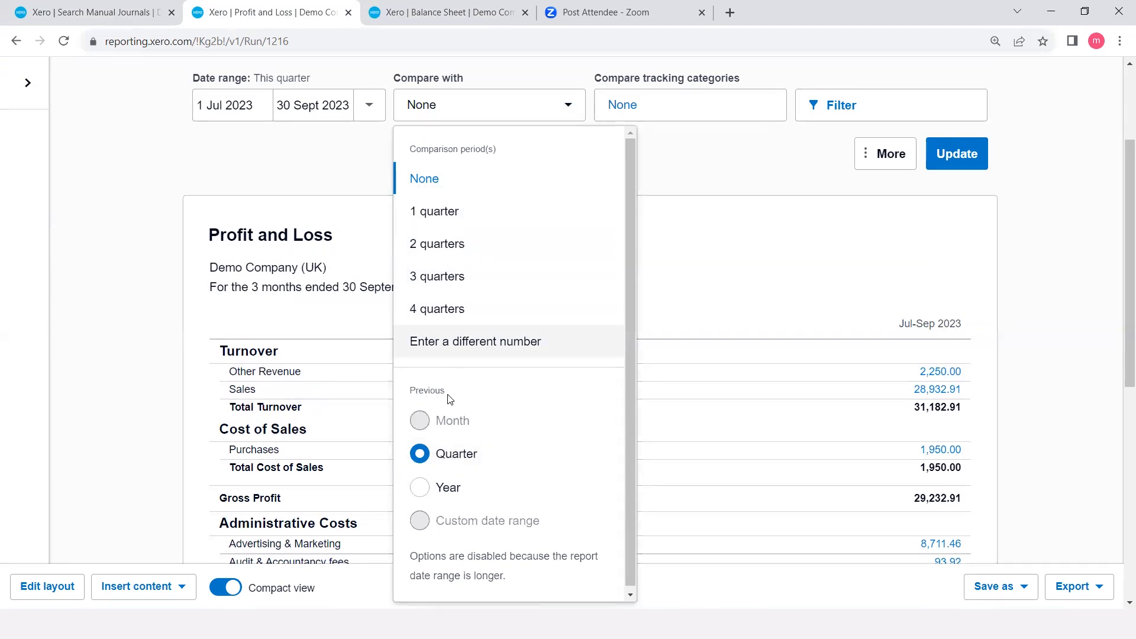
{"action": "scroll", "coordinate": [459, 479], "scroll_direction": "down", "scroll_amount": 1}
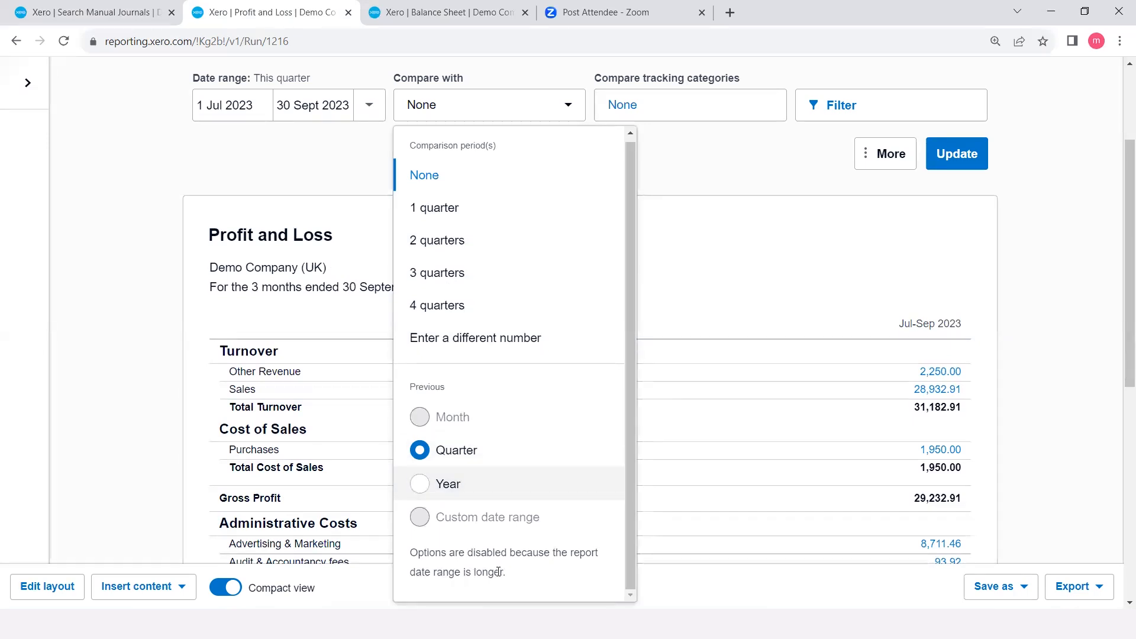
{"action": "left_click", "coordinate": [224, 162]}
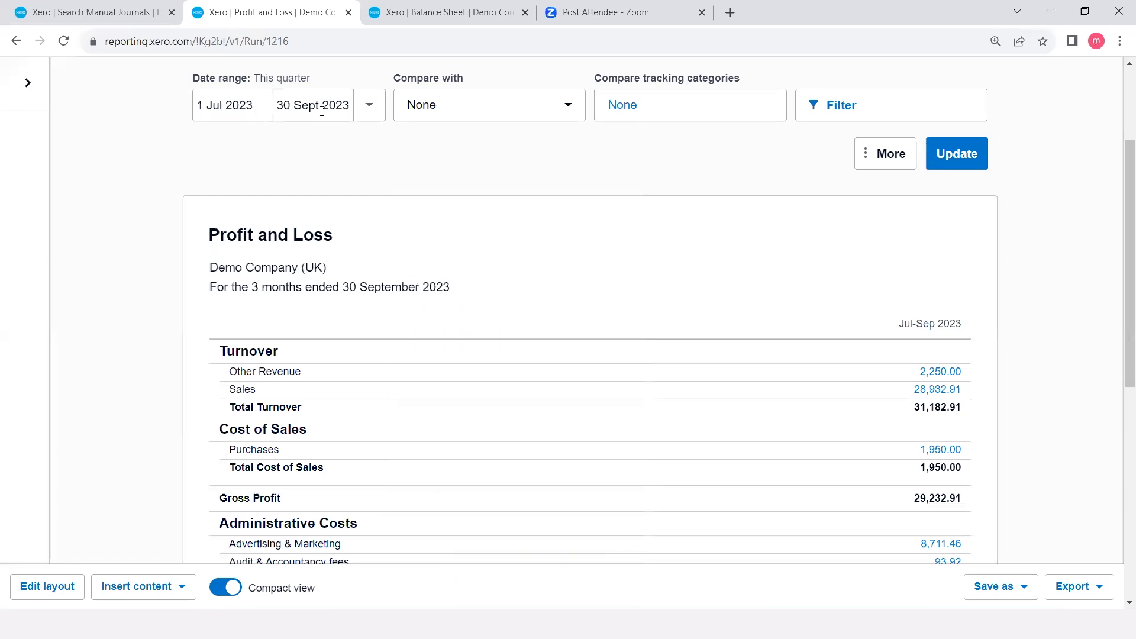
Step: Set a custom date range of 1 Apr 2023 to 30 Sept 2023 for the Profit and Loss report
{"action": "left_click", "coordinate": [374, 115]}
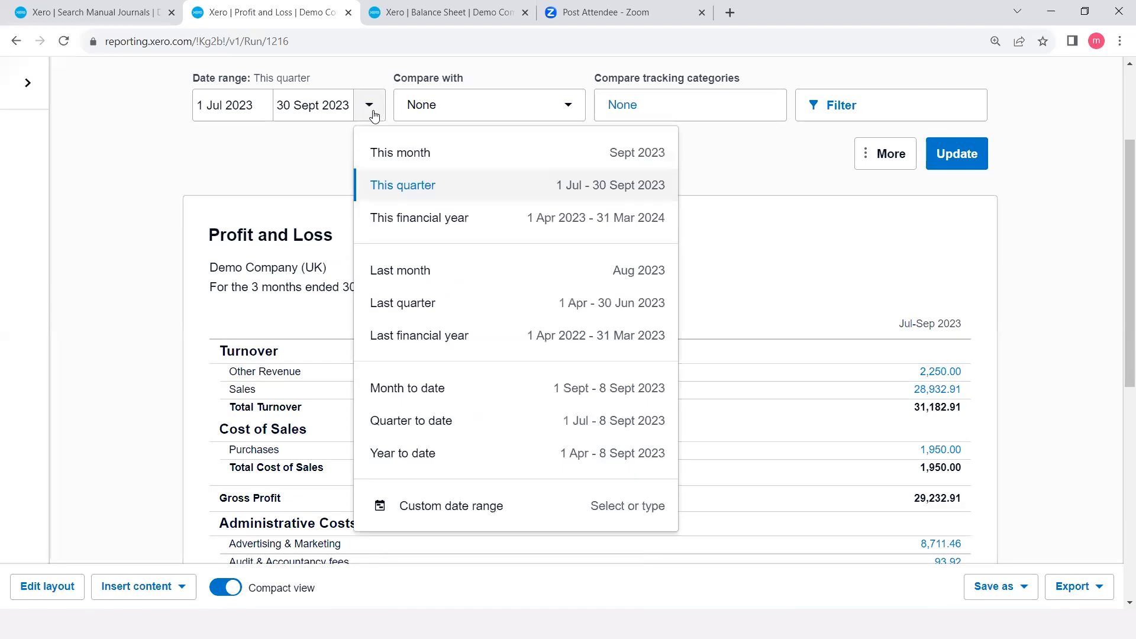
{"action": "left_click", "coordinate": [480, 506]}
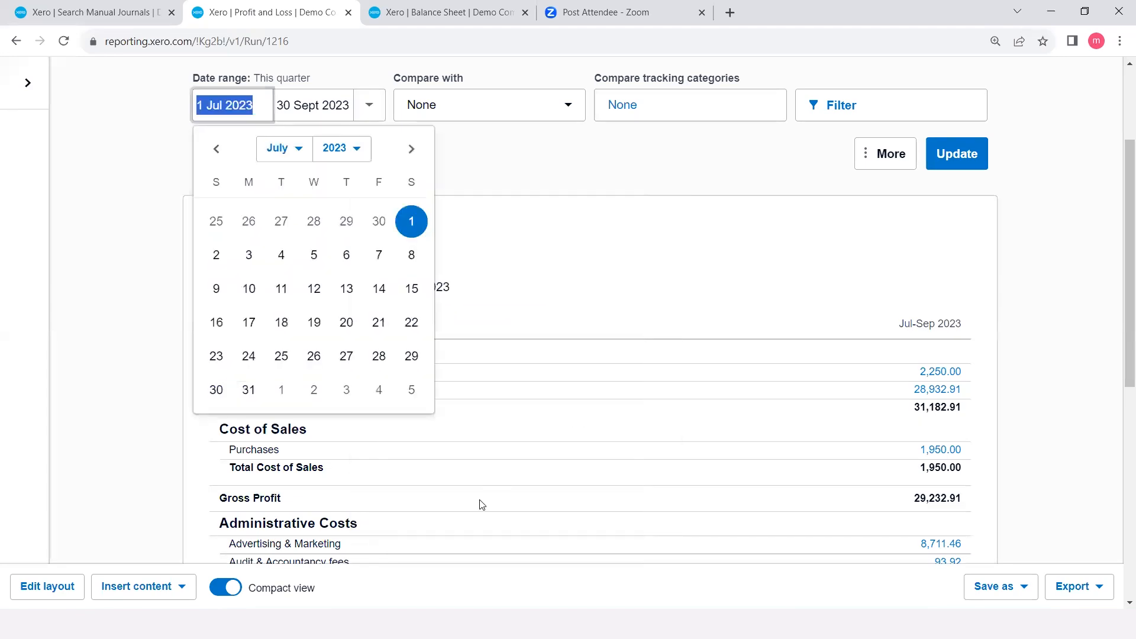
{"action": "left_click", "coordinate": [294, 155]}
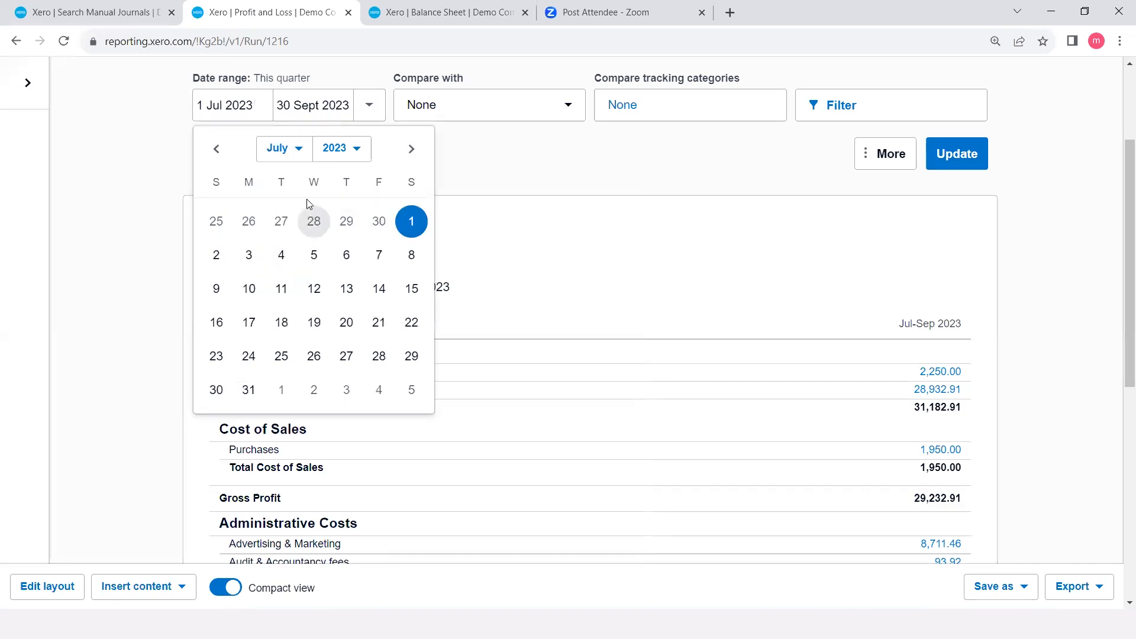
{"action": "left_click", "coordinate": [286, 153]}
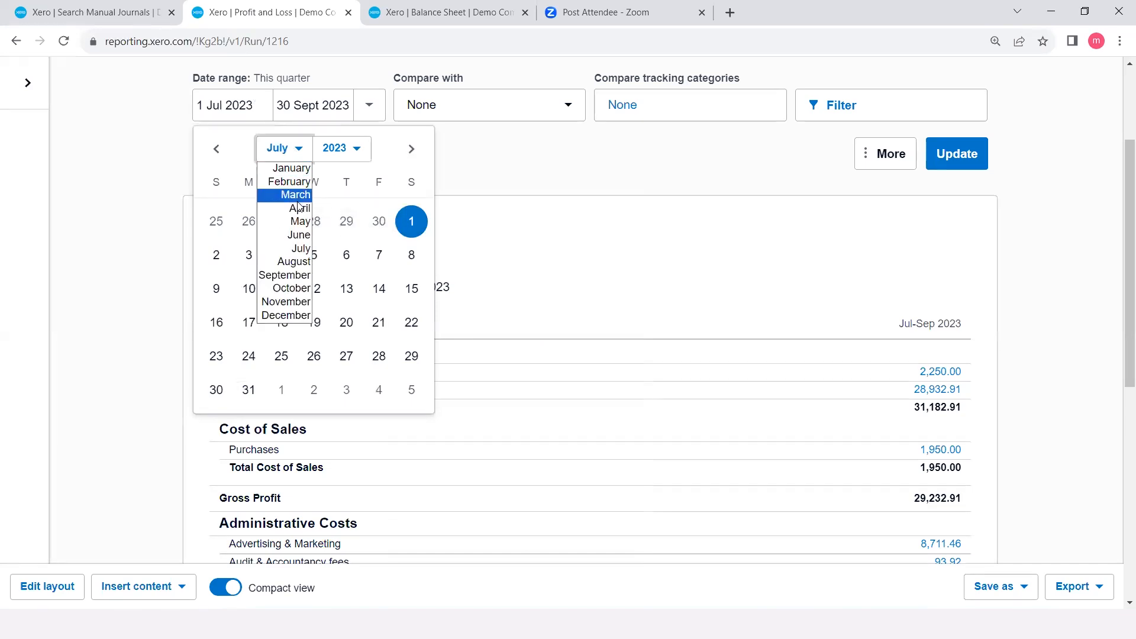
{"action": "left_click", "coordinate": [299, 209]}
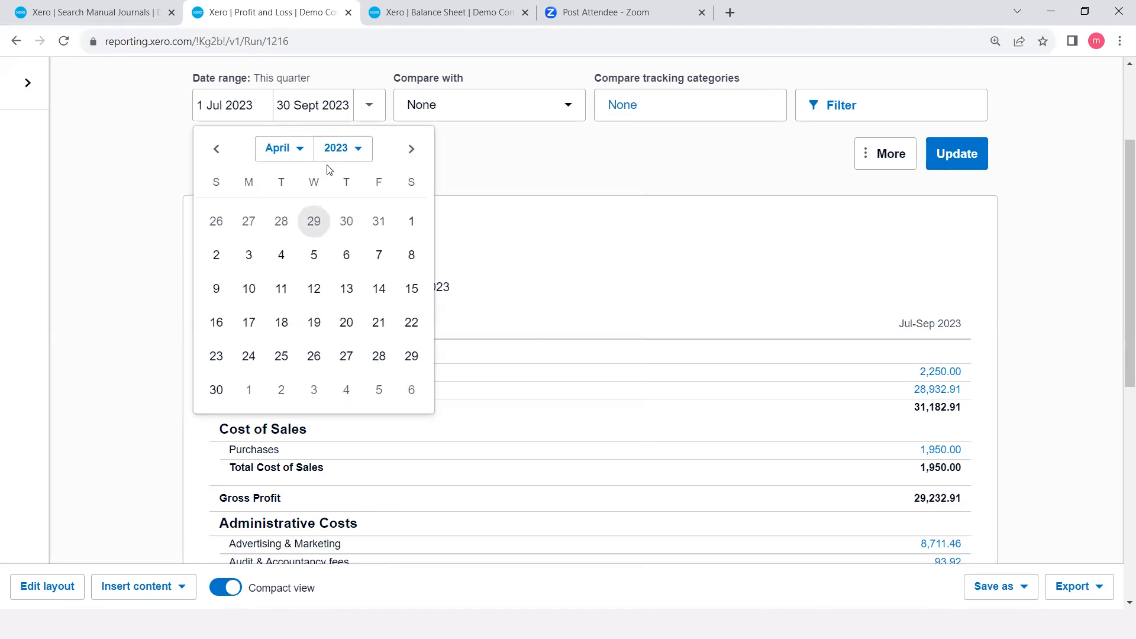
{"action": "left_click", "coordinate": [417, 232]}
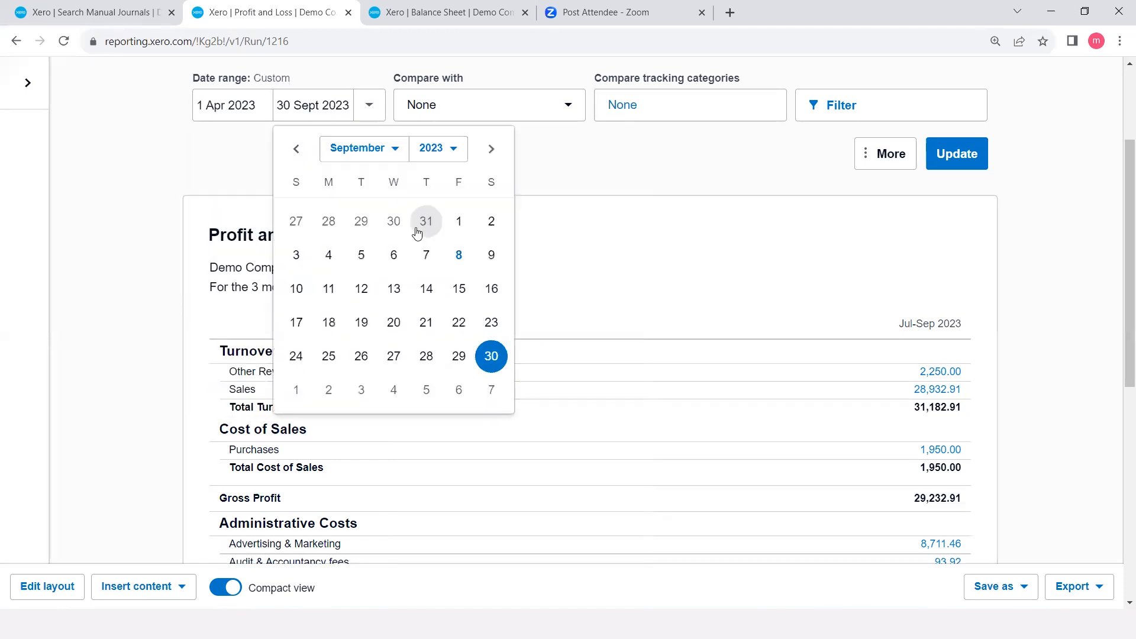
{"action": "left_click", "coordinate": [364, 115]}
{"action": "left_click", "coordinate": [362, 117]}
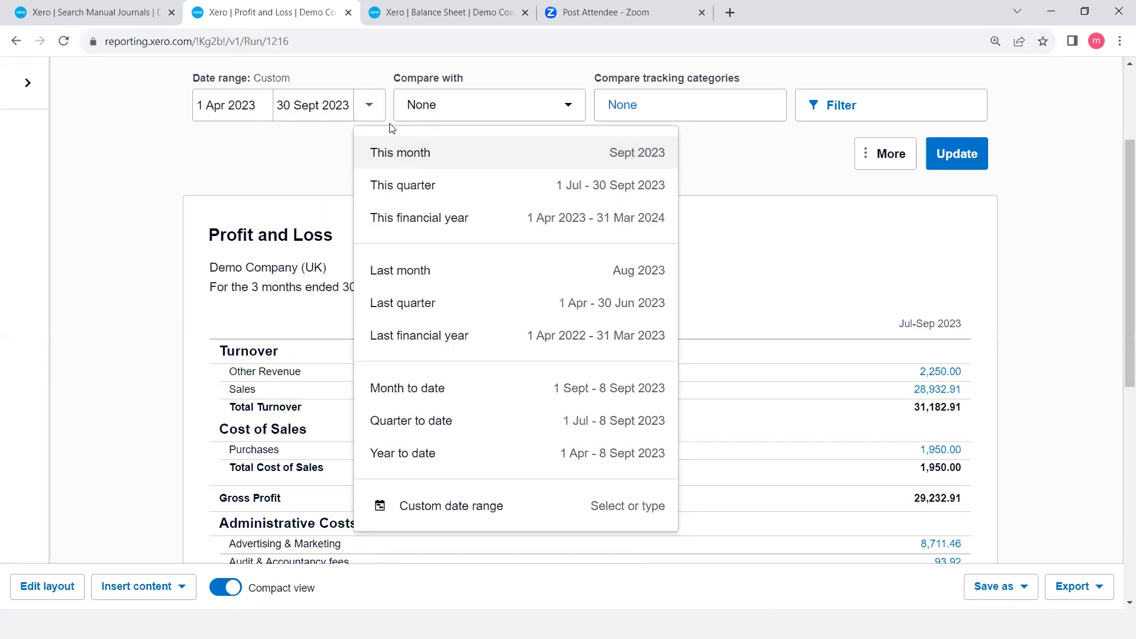
{"action": "left_click", "coordinate": [333, 145]}
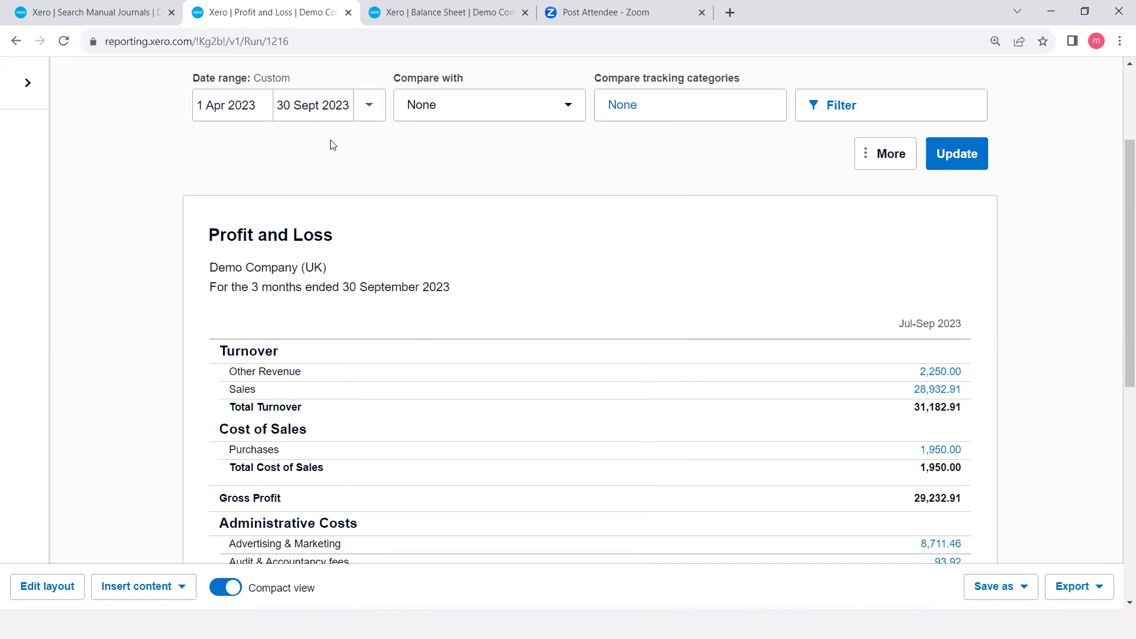
Step: Look over the comparison options, update the Profit and Loss report, and check the Insurance cost under Administrative Costs
{"action": "left_click", "coordinate": [562, 117]}
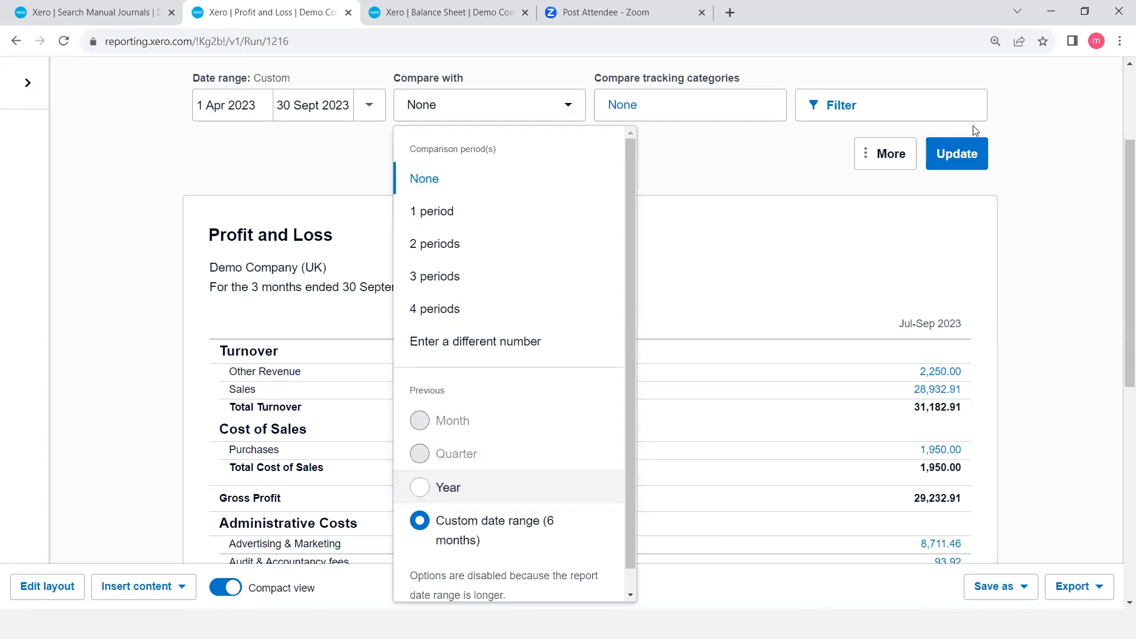
{"action": "left_click", "coordinate": [949, 155]}
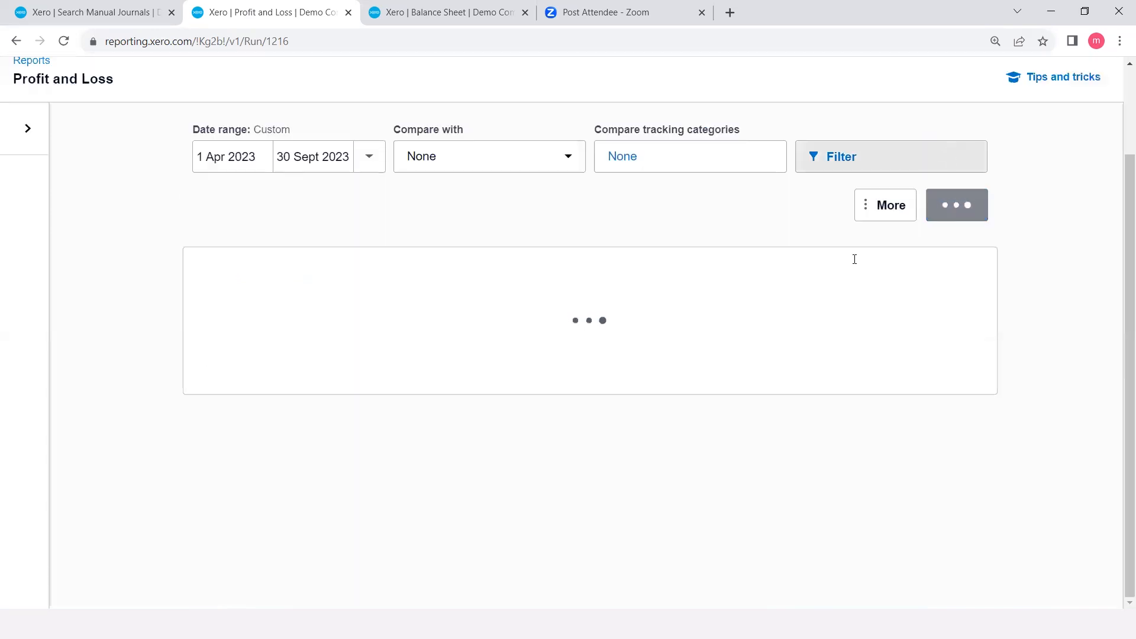
{"action": "scroll", "coordinate": [768, 301], "scroll_direction": "down", "scroll_amount": 5}
{"action": "scroll", "coordinate": [769, 302], "scroll_direction": "down", "scroll_amount": 2}
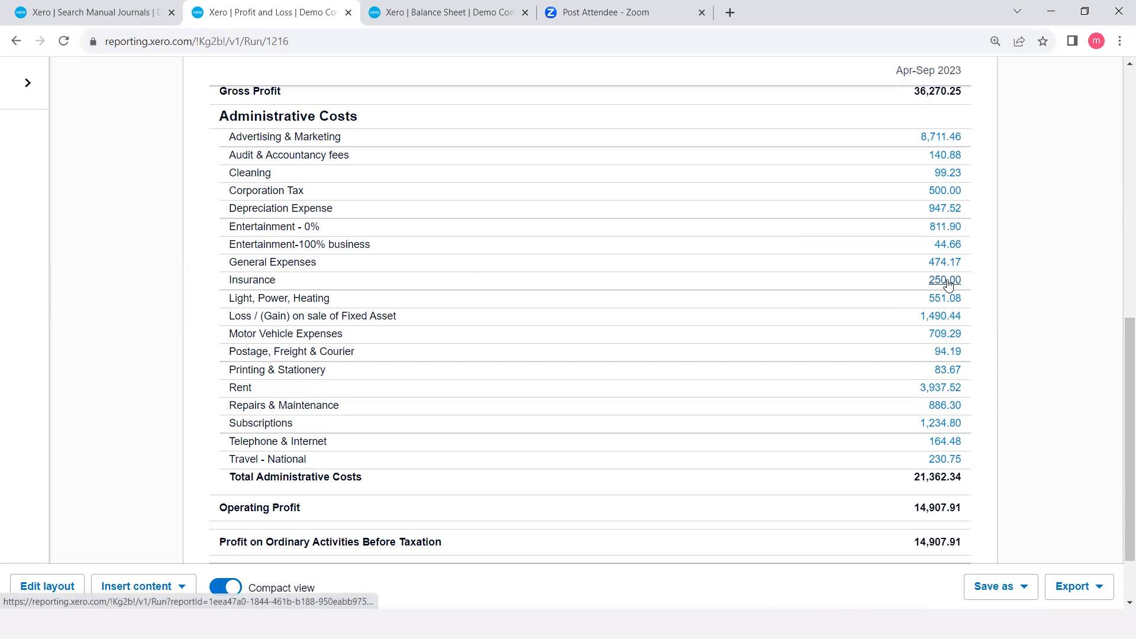
{"action": "scroll", "coordinate": [350, 300], "scroll_direction": "up", "scroll_amount": 8}
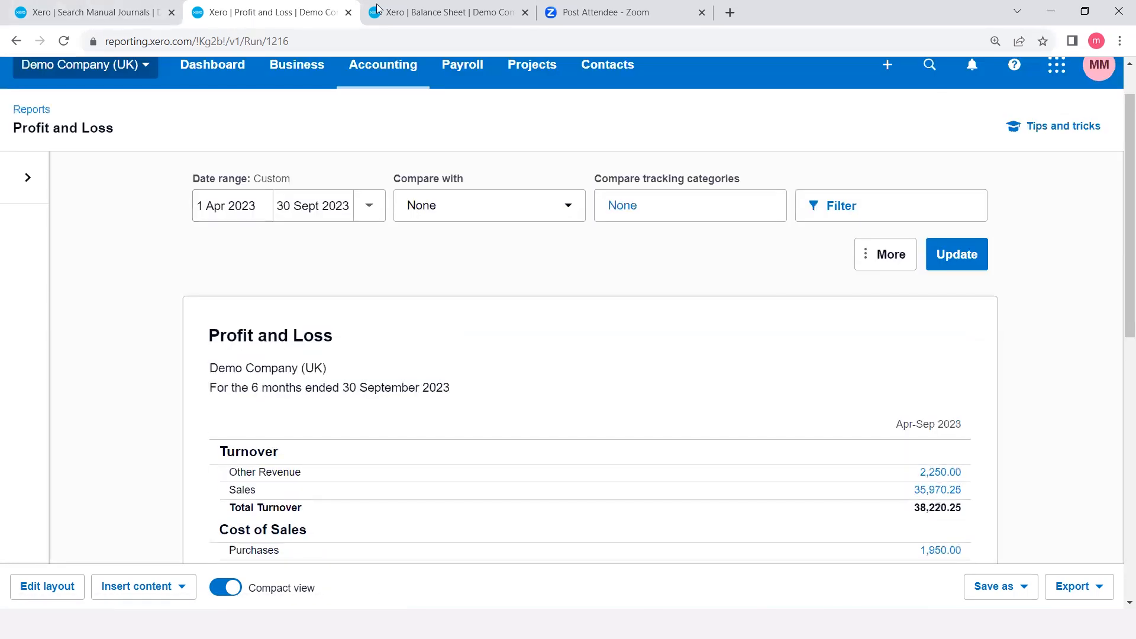
Step: Switch to the Balance Sheet report, reload it, and check Prepayments under Current Assets
{"action": "left_click", "coordinate": [414, 12]}
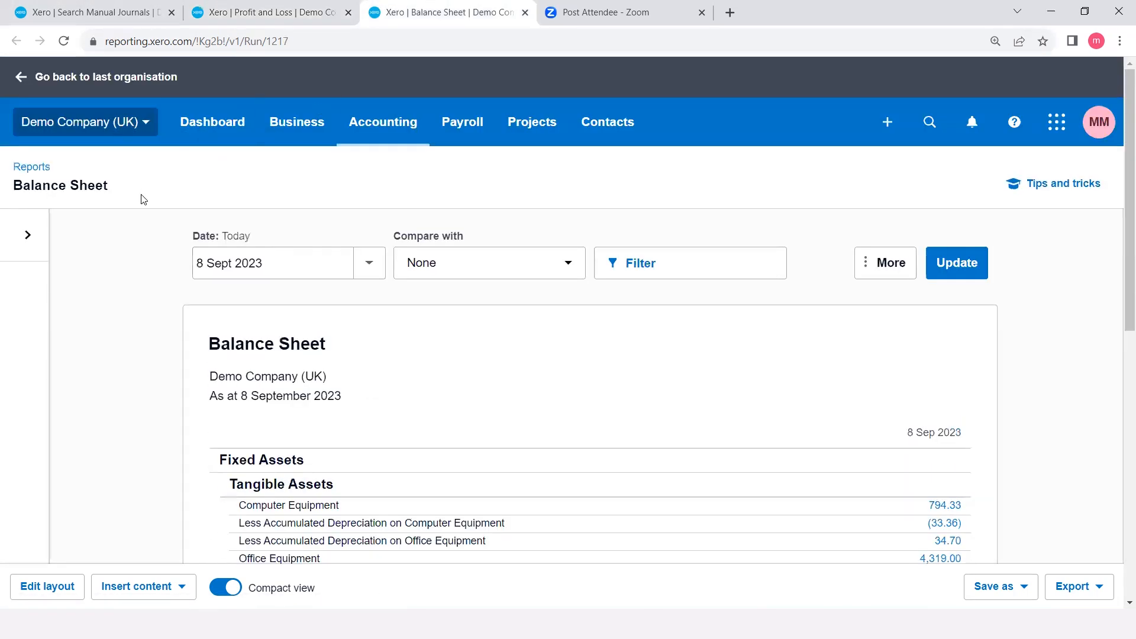
{"action": "left_click", "coordinate": [65, 44]}
{"action": "scroll", "coordinate": [763, 510], "scroll_direction": "down", "scroll_amount": 4}
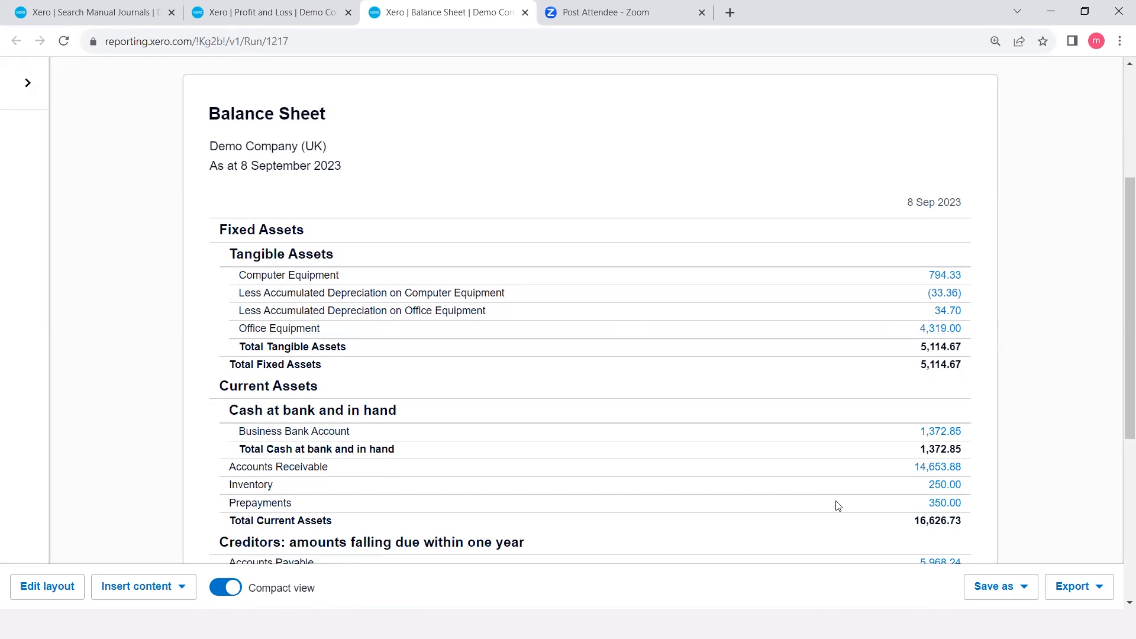
{"action": "scroll", "coordinate": [838, 506], "scroll_direction": "up", "scroll_amount": 4}
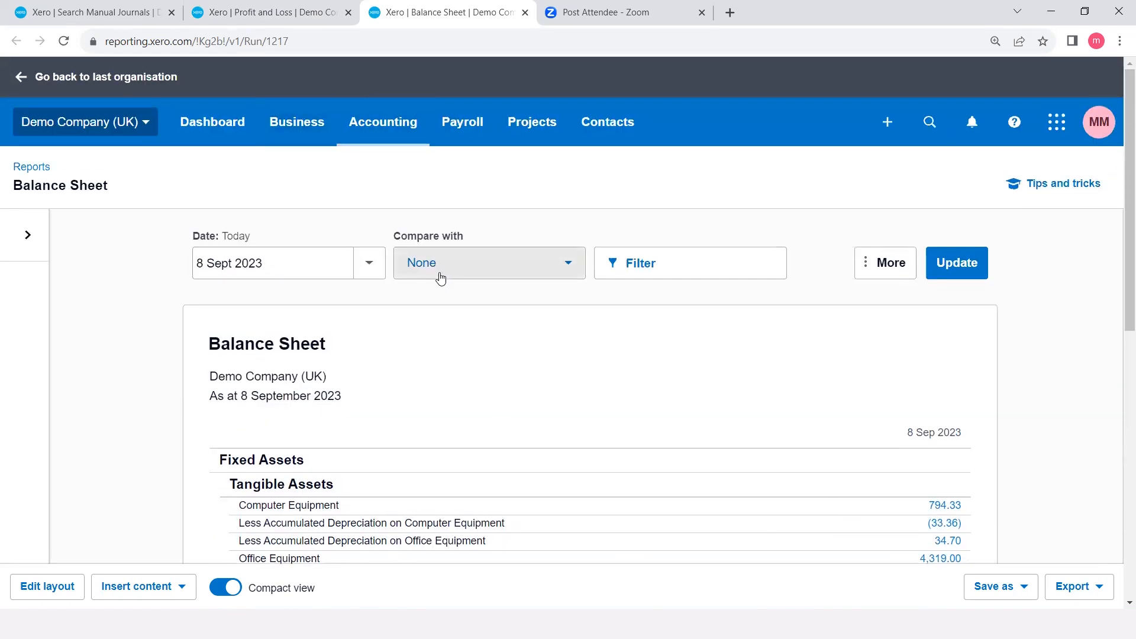
Step: Return to the Profit and Loss report and review its tracking category filters and additional display options
{"action": "left_click", "coordinate": [272, 8]}
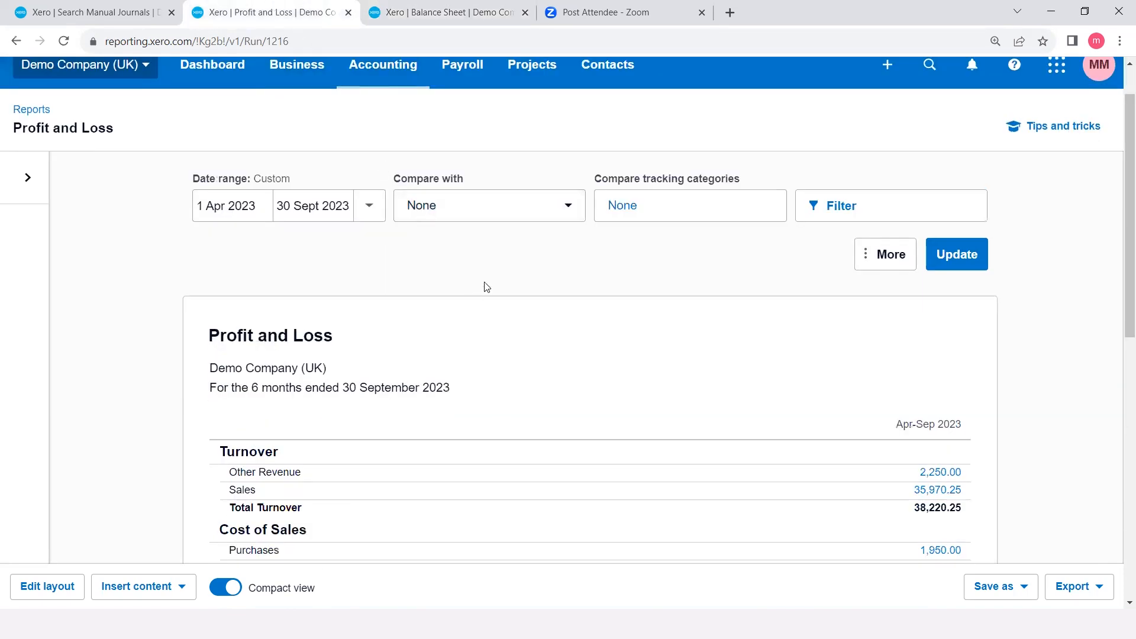
{"action": "left_click", "coordinate": [895, 211]}
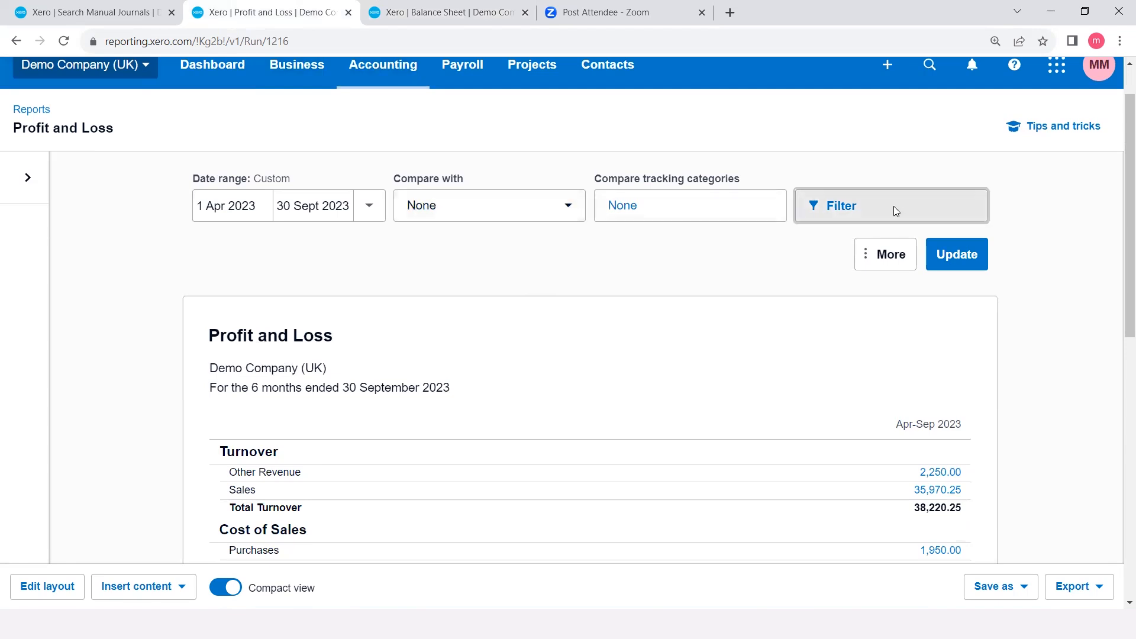
{"action": "left_click", "coordinate": [628, 535]}
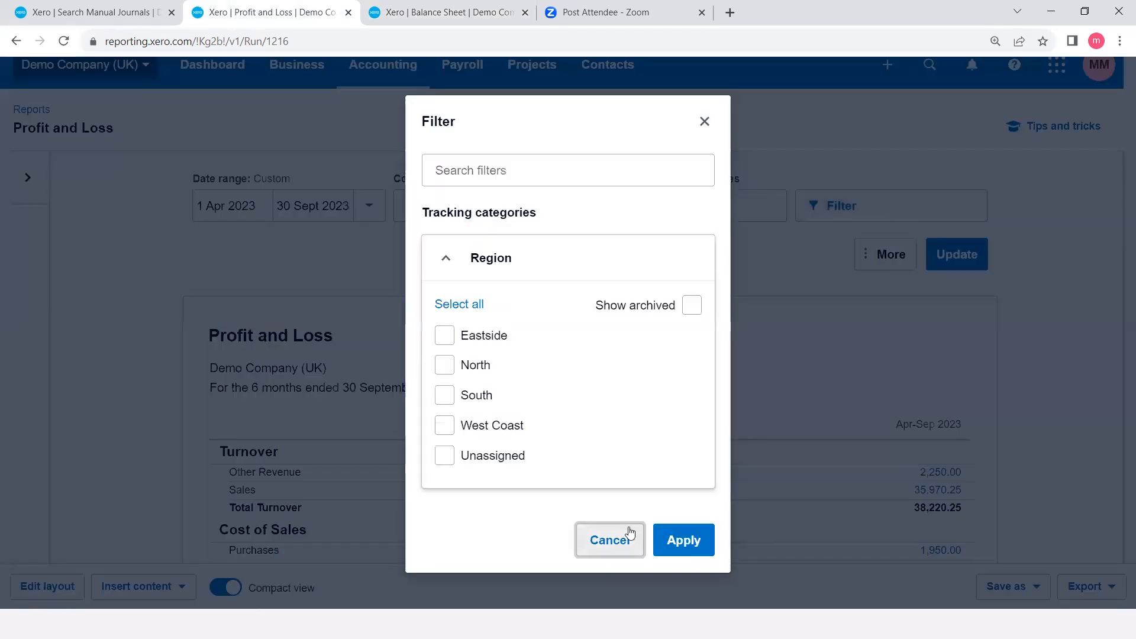
{"action": "left_click", "coordinate": [868, 261]}
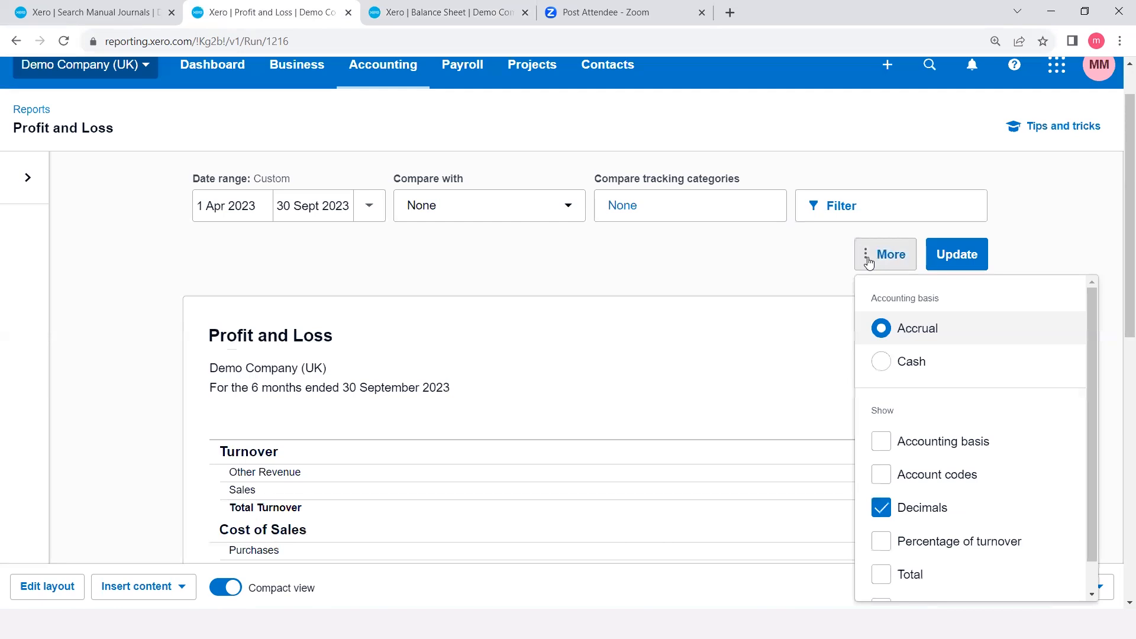
{"action": "scroll", "coordinate": [930, 335], "scroll_direction": "down", "scroll_amount": 1}
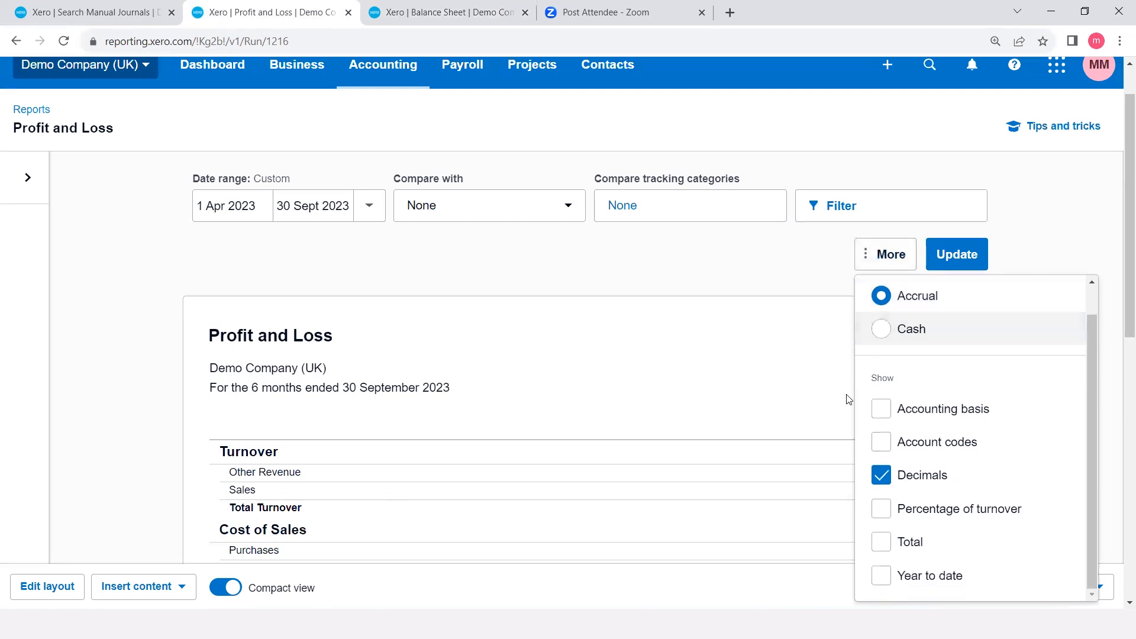
{"action": "left_click", "coordinate": [732, 280]}
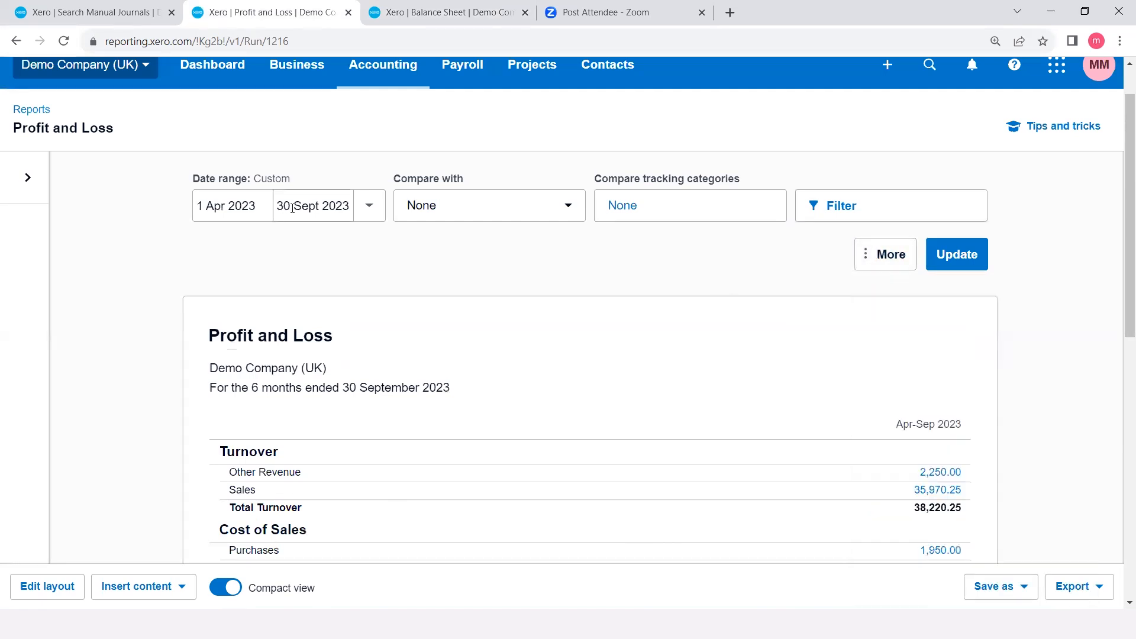
Step: Select This financial year as the Profit and Loss date range and examine which comparison periods are available for it
{"action": "left_click", "coordinate": [370, 208]}
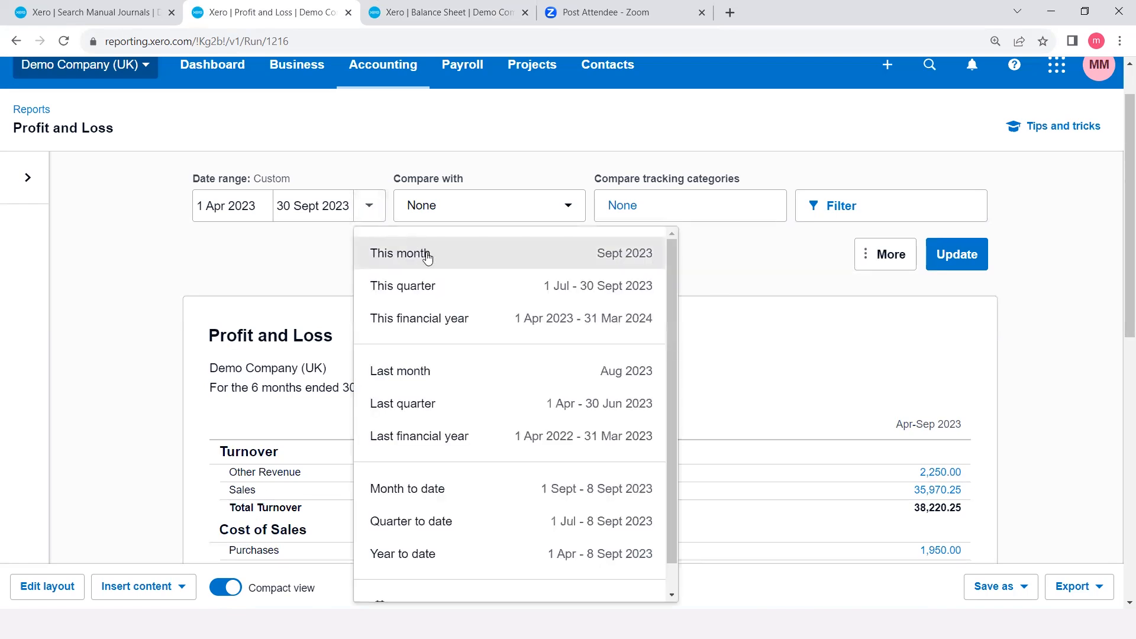
{"action": "left_click", "coordinate": [472, 322]}
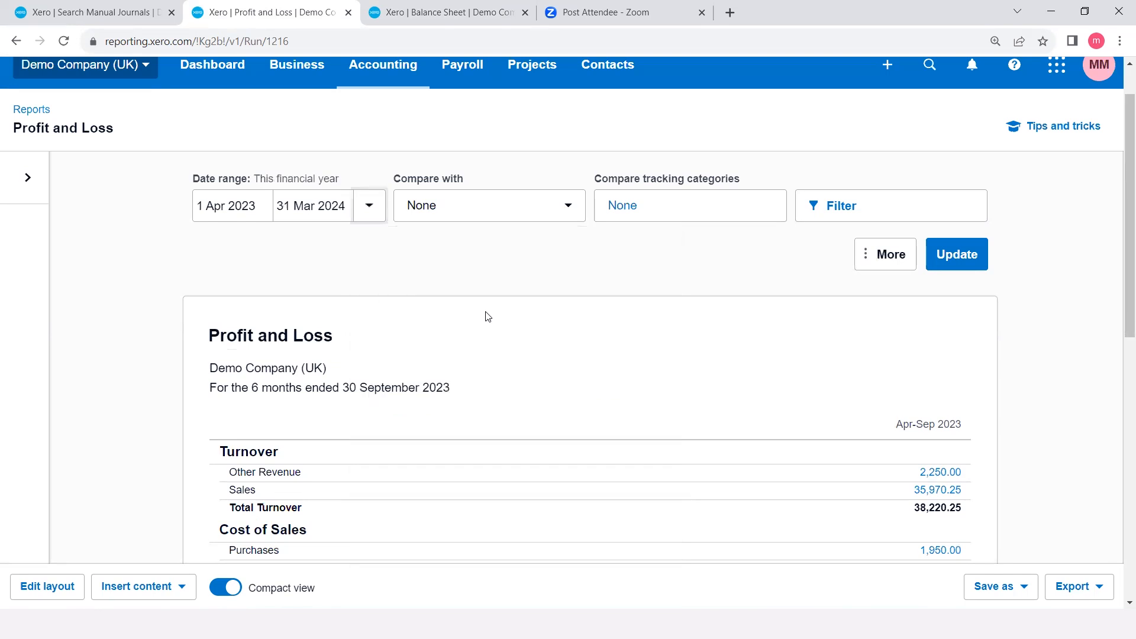
{"action": "left_click", "coordinate": [548, 208]}
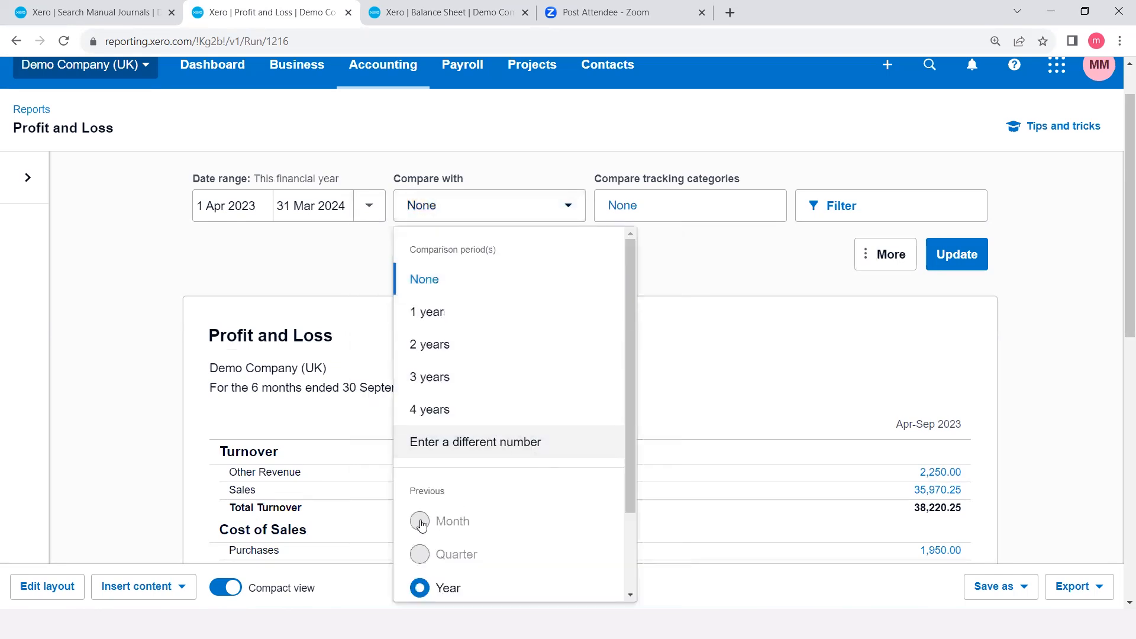
{"action": "scroll", "coordinate": [420, 529], "scroll_direction": "down", "scroll_amount": 2}
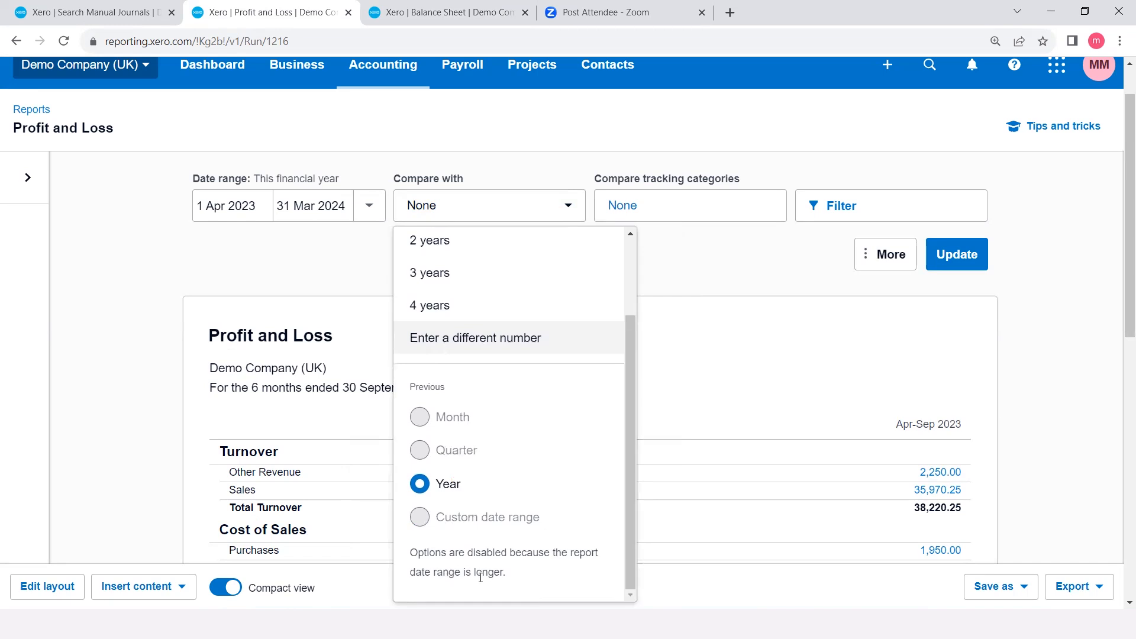
{"action": "left_click", "coordinate": [320, 269]}
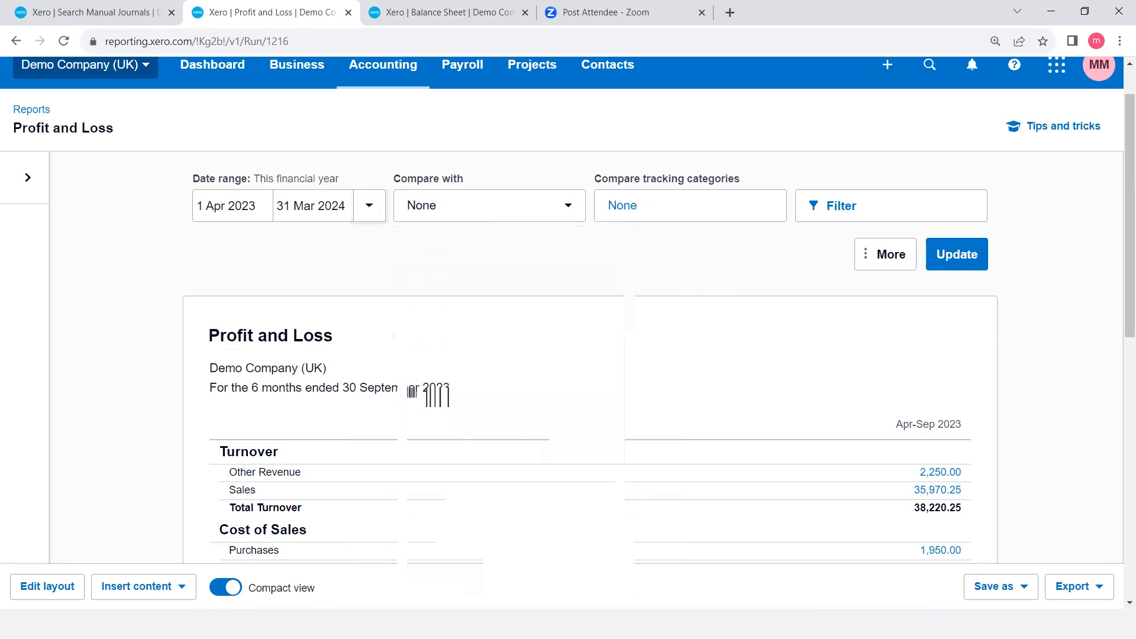
{"action": "left_click", "coordinate": [430, 214]}
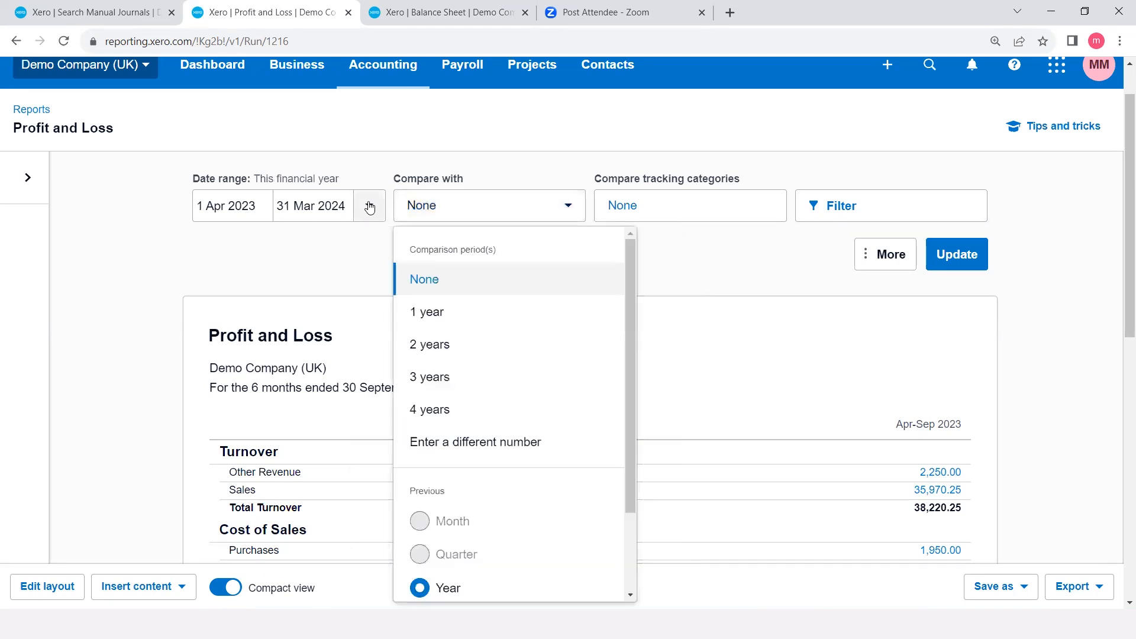
{"action": "left_click", "coordinate": [339, 241]}
{"action": "scroll", "coordinate": [416, 319], "scroll_direction": "down", "scroll_amount": 10}
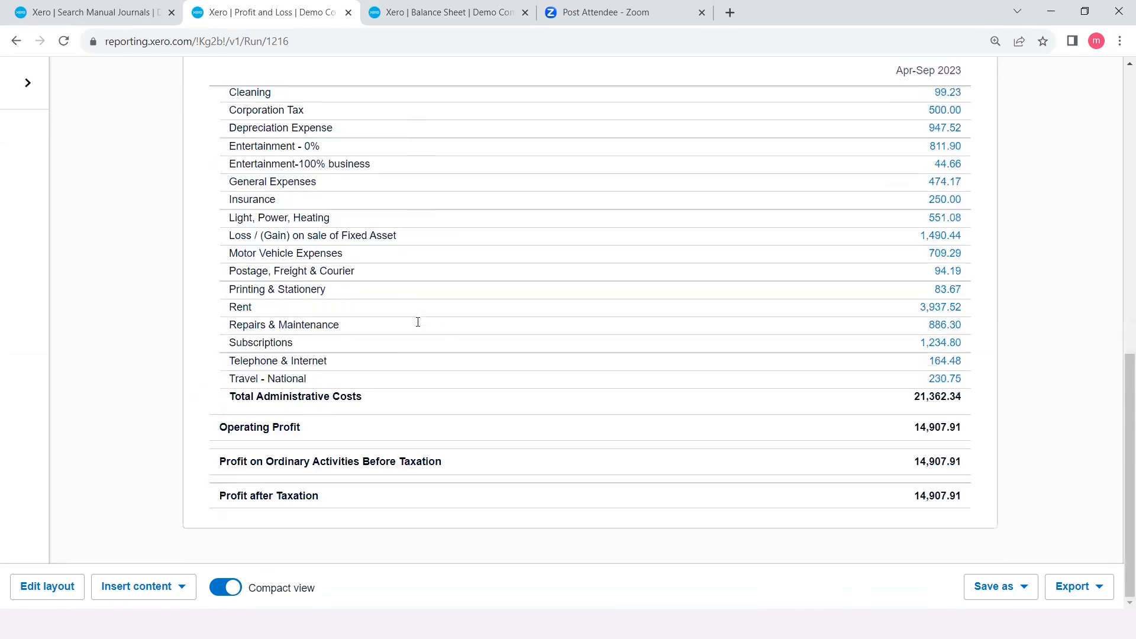
{"action": "scroll", "coordinate": [417, 322], "scroll_direction": "up", "scroll_amount": 10}
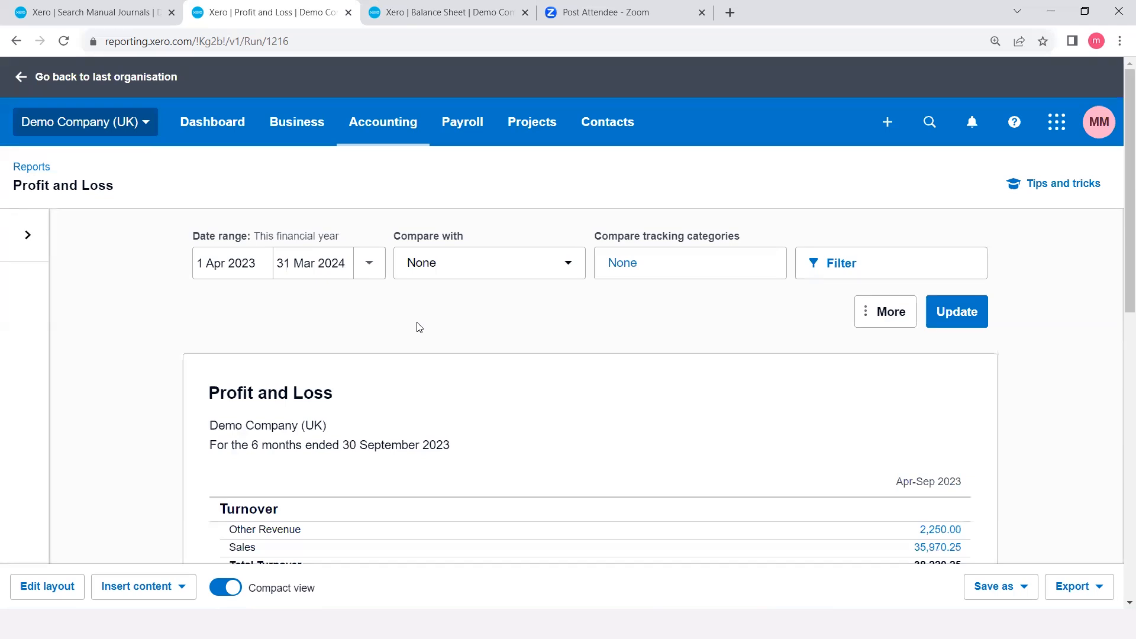
Step: Open the Reports home page and look through the report categories, from Financial performance to Transactions, for a suitable report
{"action": "left_click", "coordinate": [388, 140]}
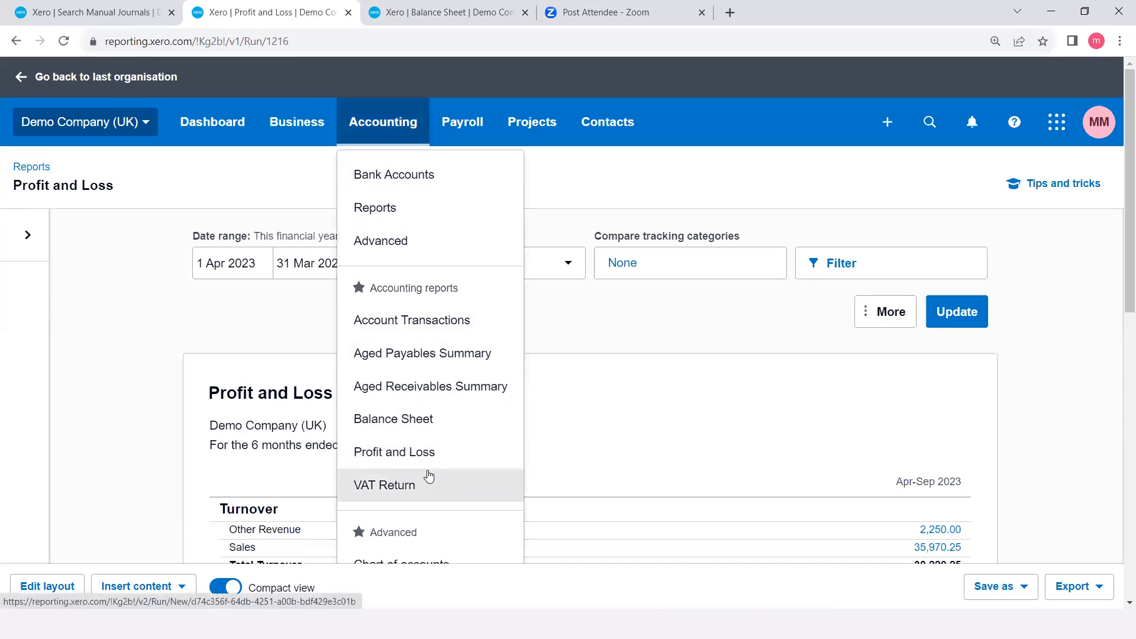
{"action": "left_click", "coordinate": [397, 217]}
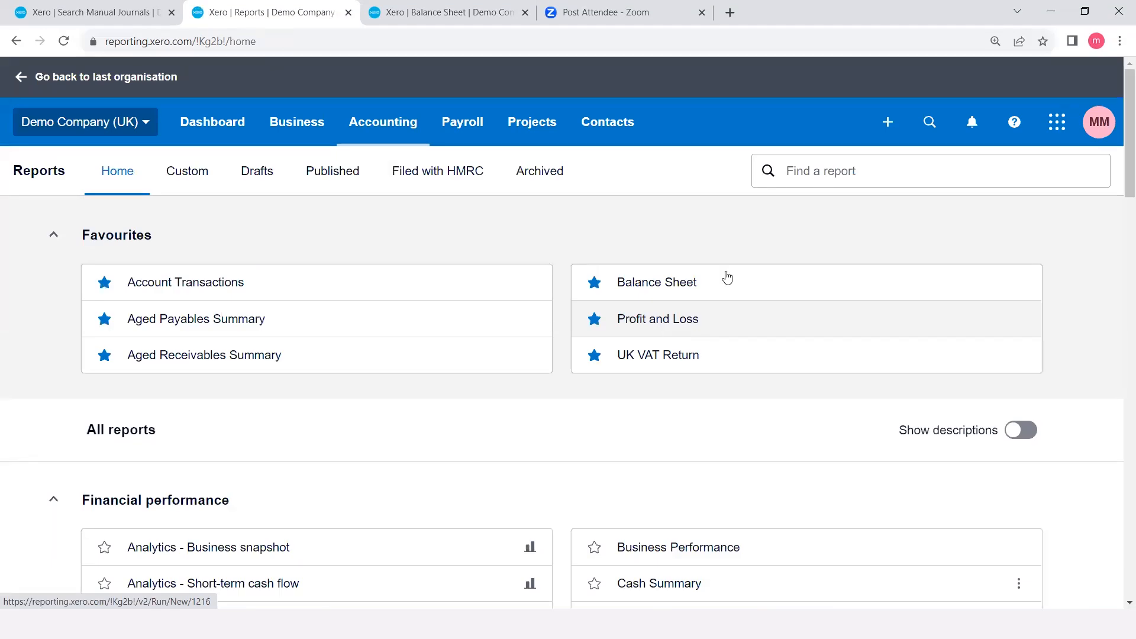
{"action": "scroll", "coordinate": [819, 424], "scroll_direction": "down", "scroll_amount": 1}
{"action": "scroll", "coordinate": [820, 424], "scroll_direction": "down", "scroll_amount": 10}
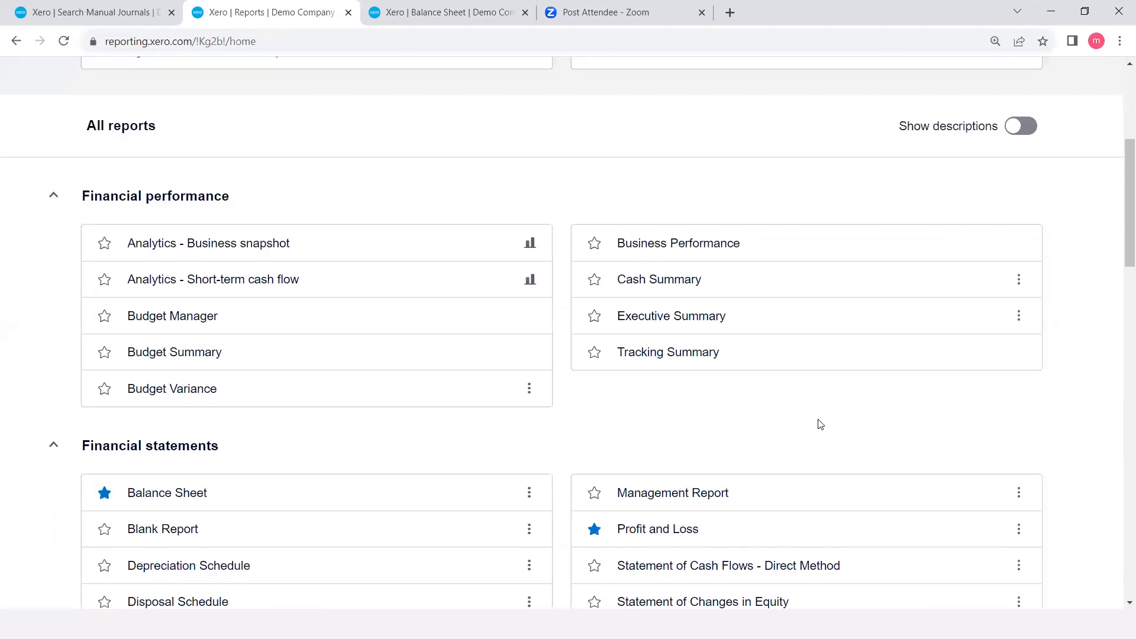
{"action": "scroll", "coordinate": [820, 424], "scroll_direction": "down", "scroll_amount": 5}
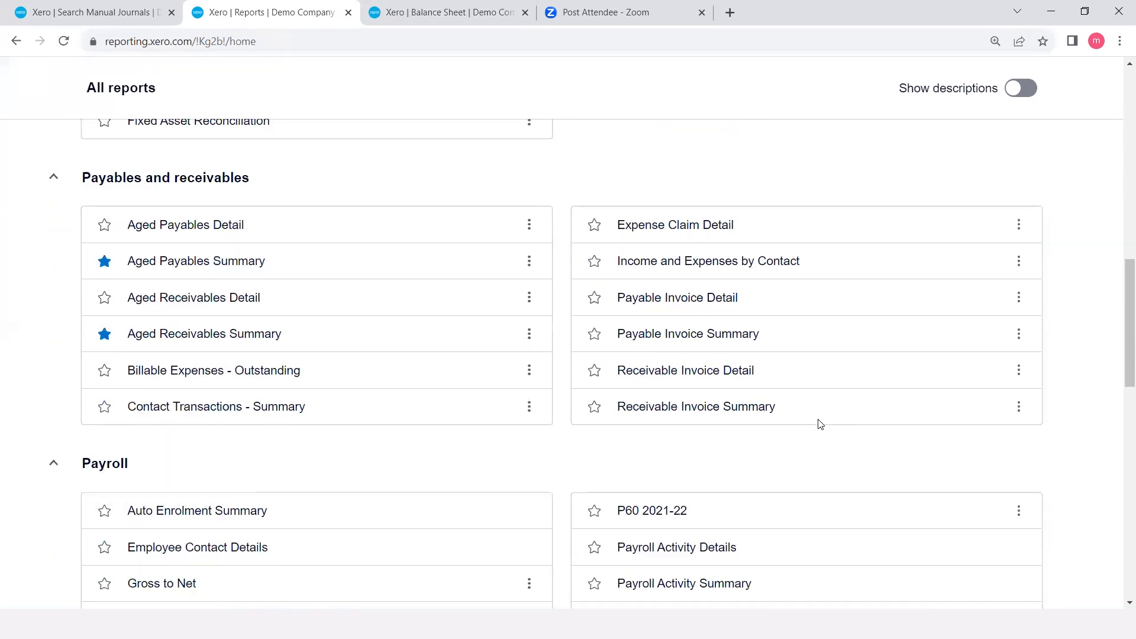
{"action": "scroll", "coordinate": [807, 395], "scroll_direction": "down", "scroll_amount": 5}
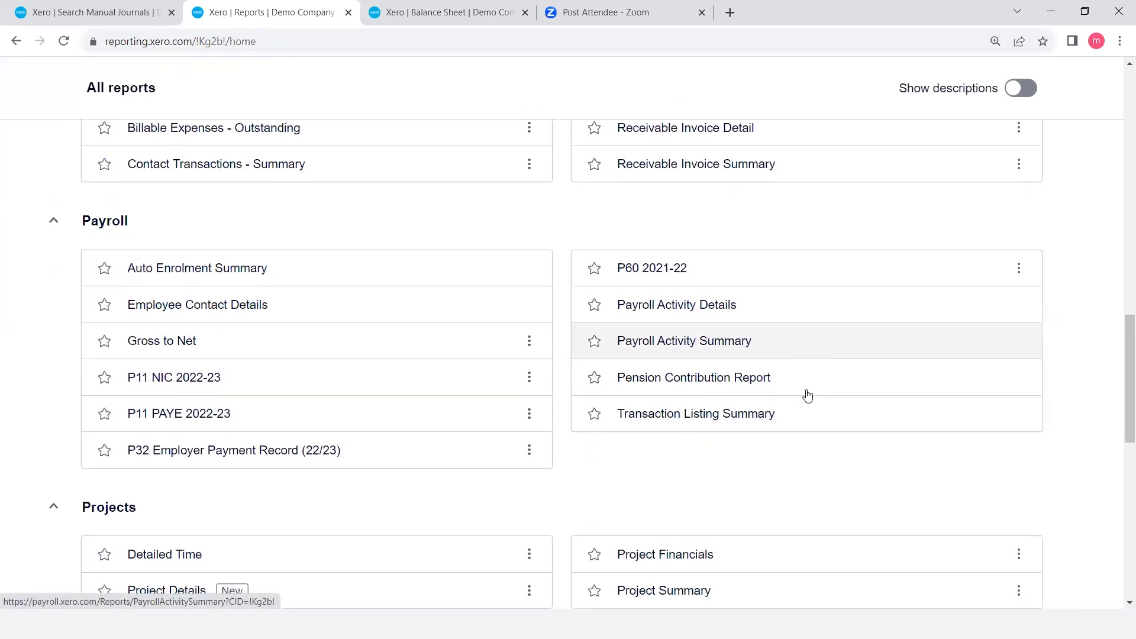
{"action": "scroll", "coordinate": [808, 394], "scroll_direction": "down", "scroll_amount": 2}
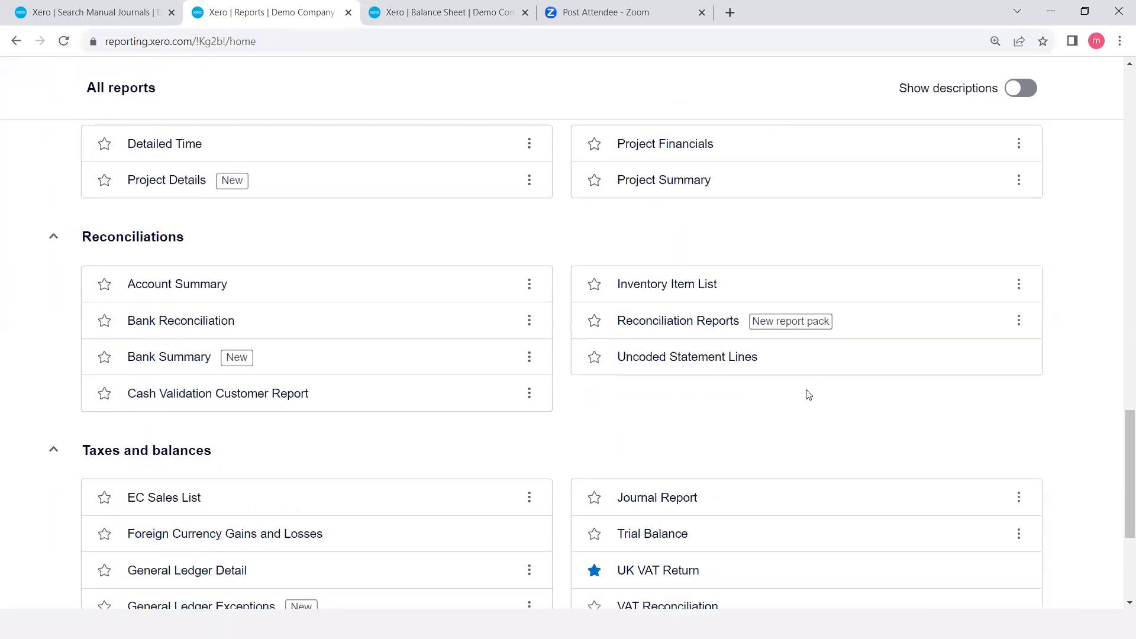
{"action": "scroll", "coordinate": [808, 394], "scroll_direction": "down", "scroll_amount": 3}
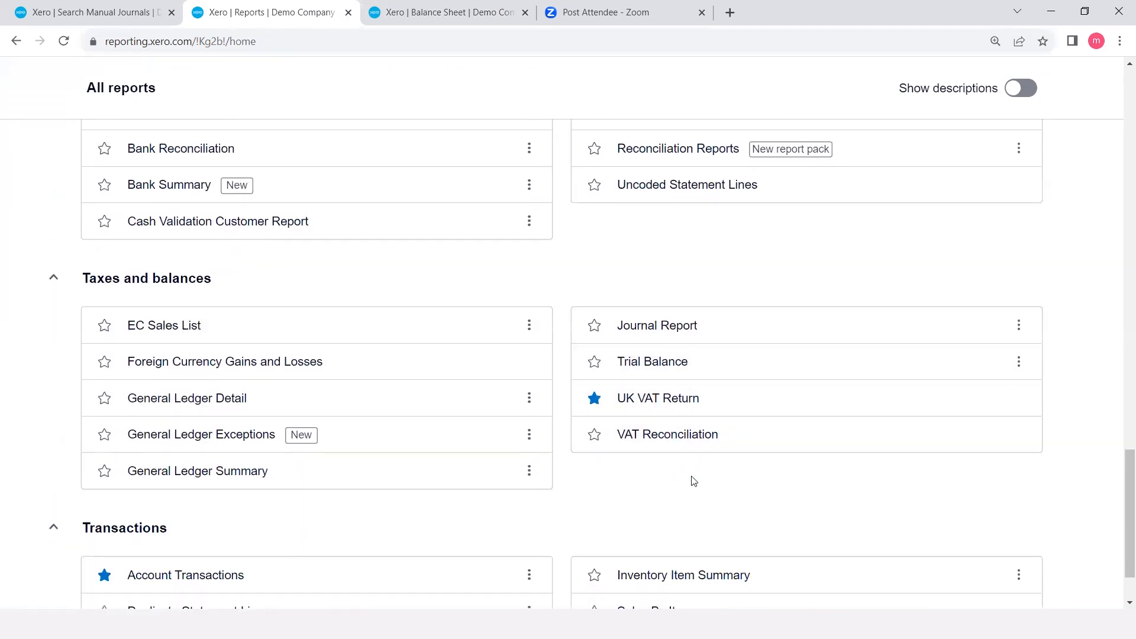
{"action": "scroll", "coordinate": [692, 481], "scroll_direction": "up", "scroll_amount": 10}
{"action": "scroll", "coordinate": [693, 481], "scroll_direction": "up", "scroll_amount": 12}
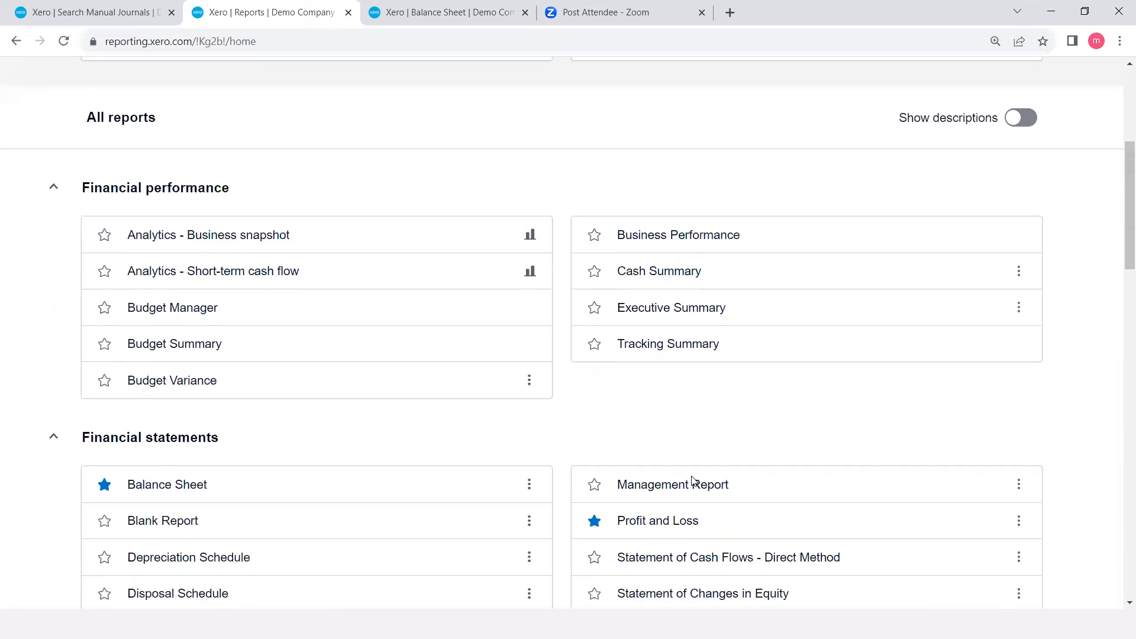